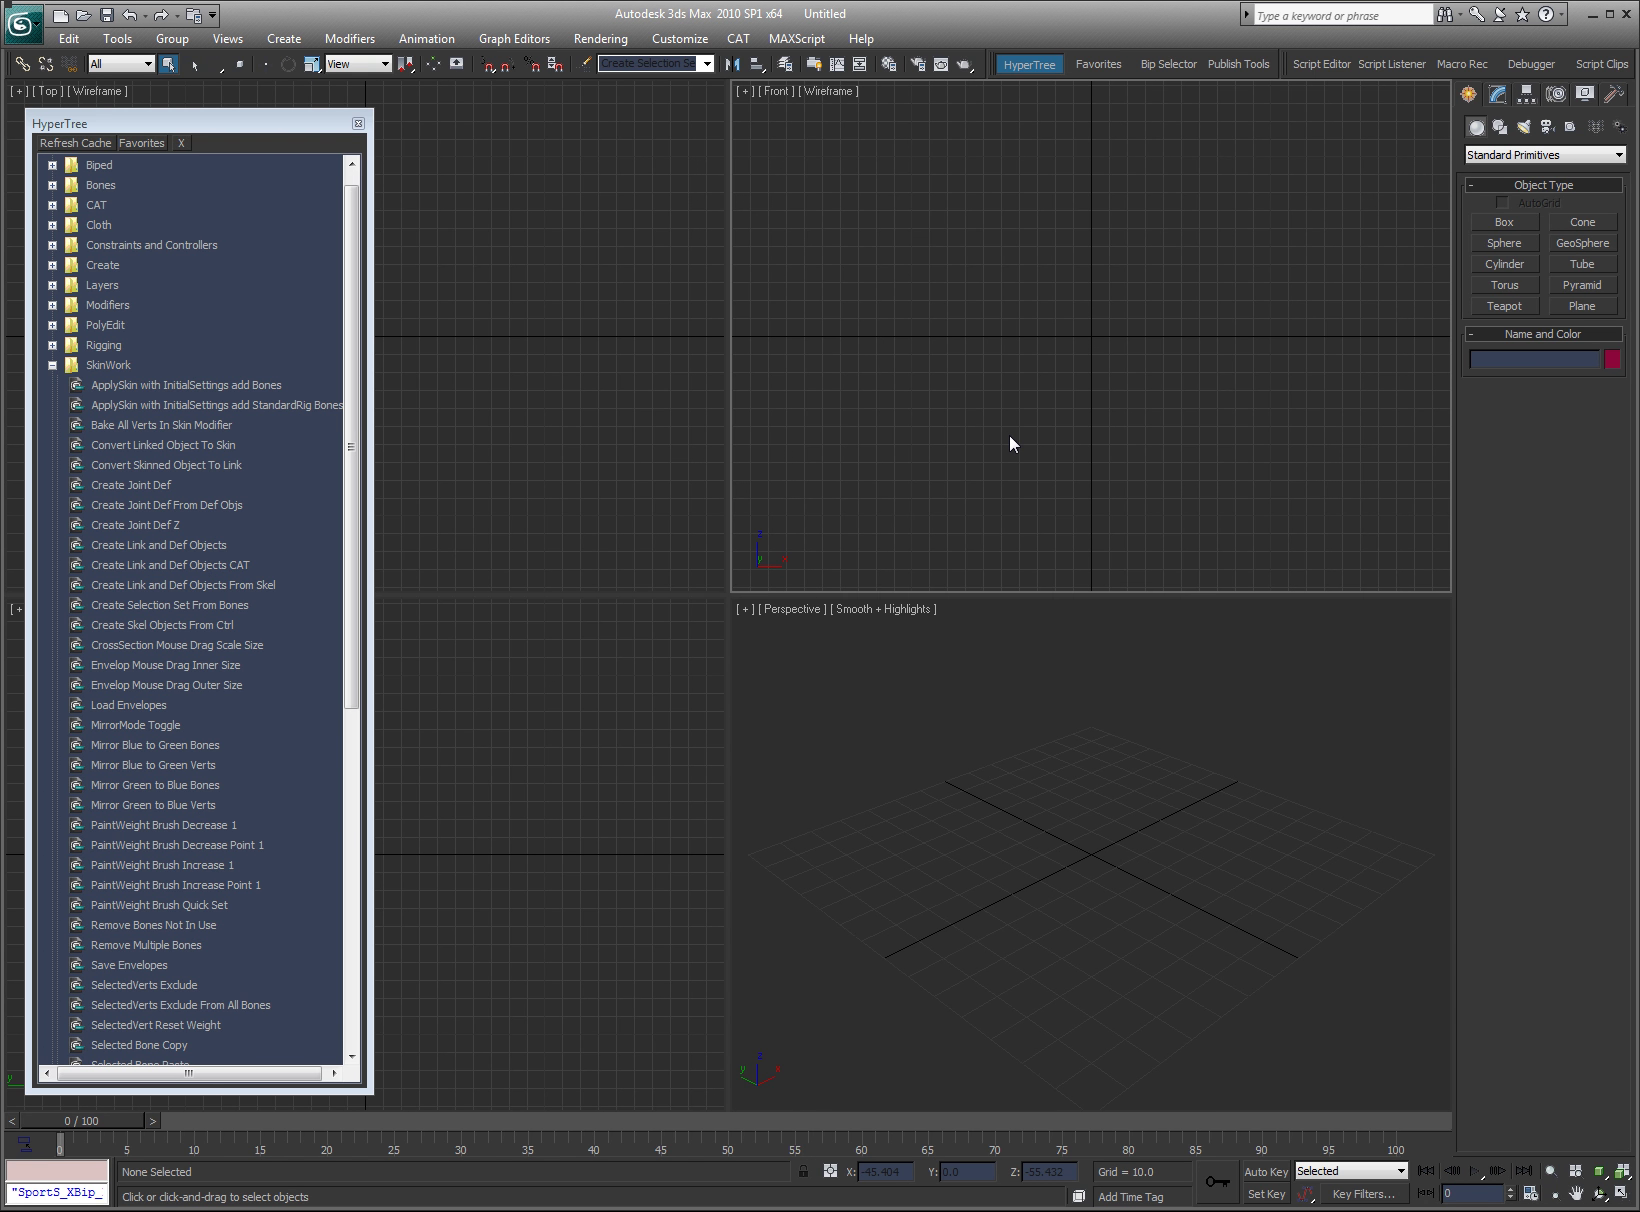
- Maximize the front viewport and show the standard helper object types for creation
{"action": "key", "text": "alt+w"}
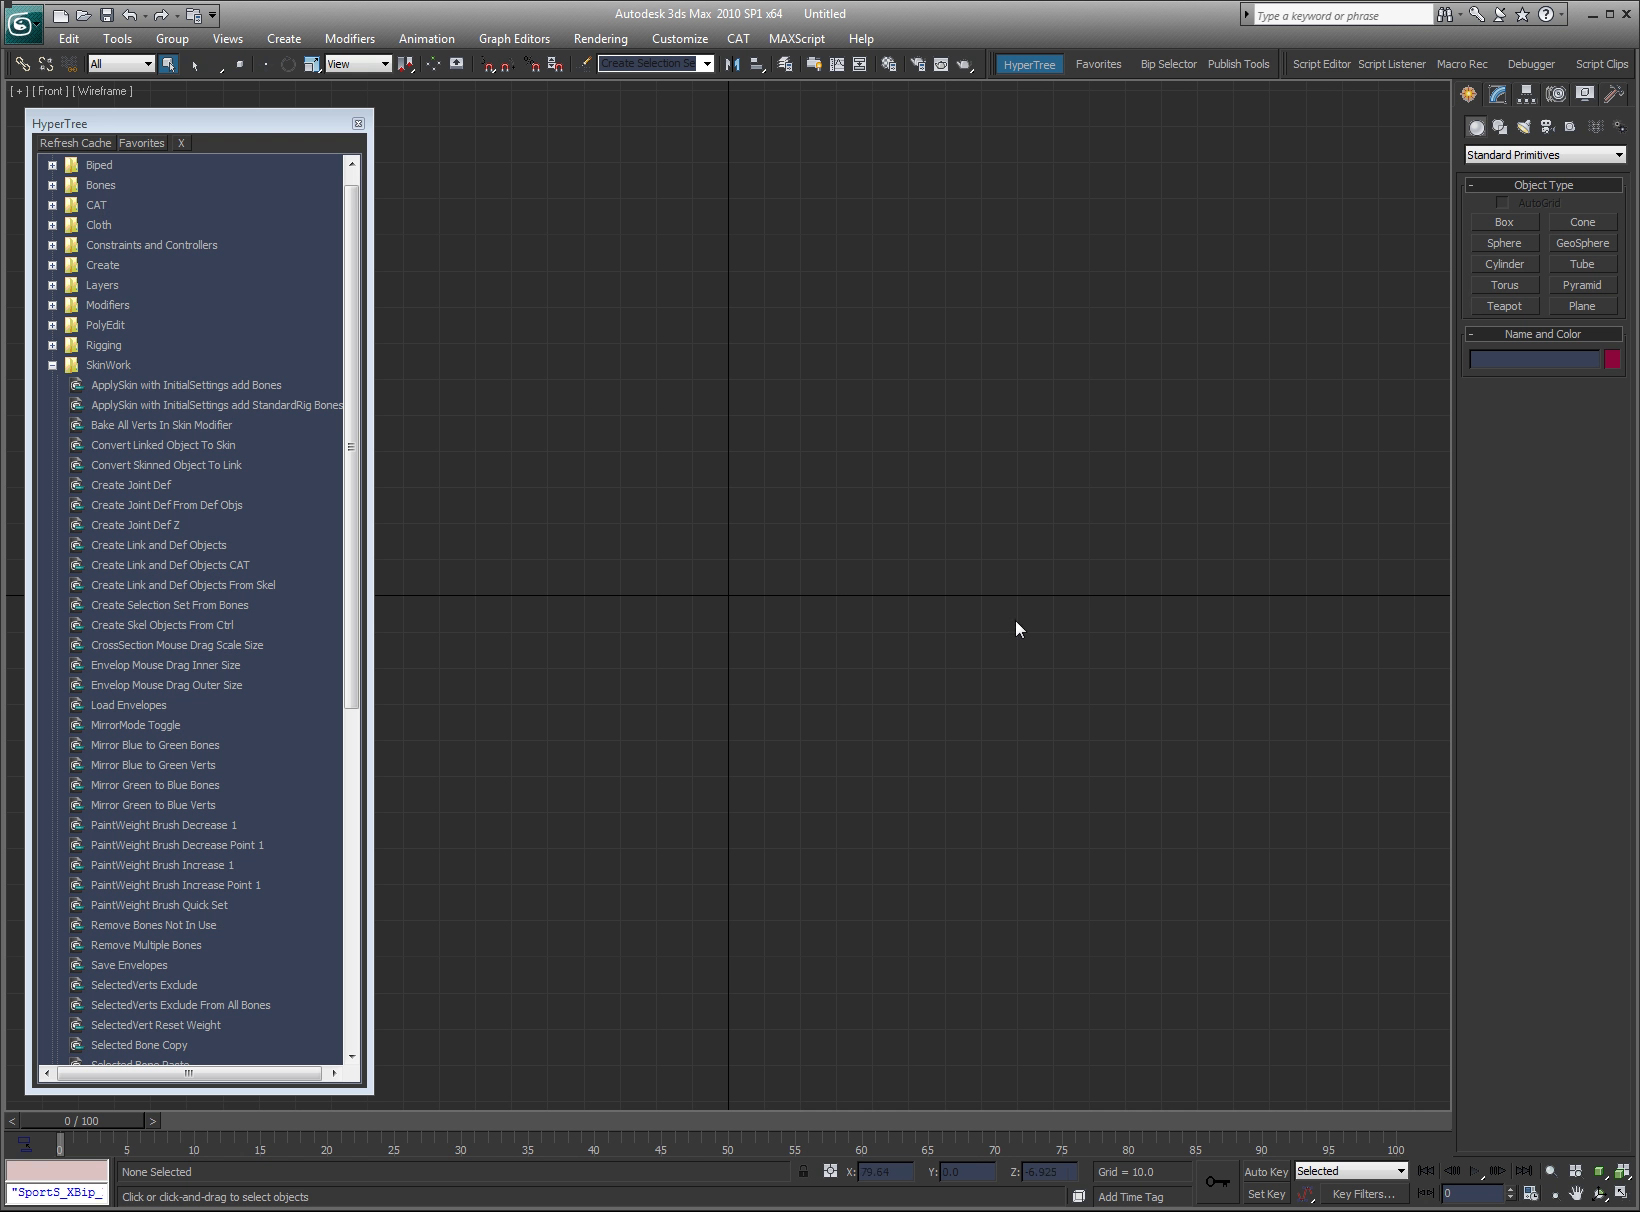
{"action": "left_click", "coordinate": [1491, 93]}
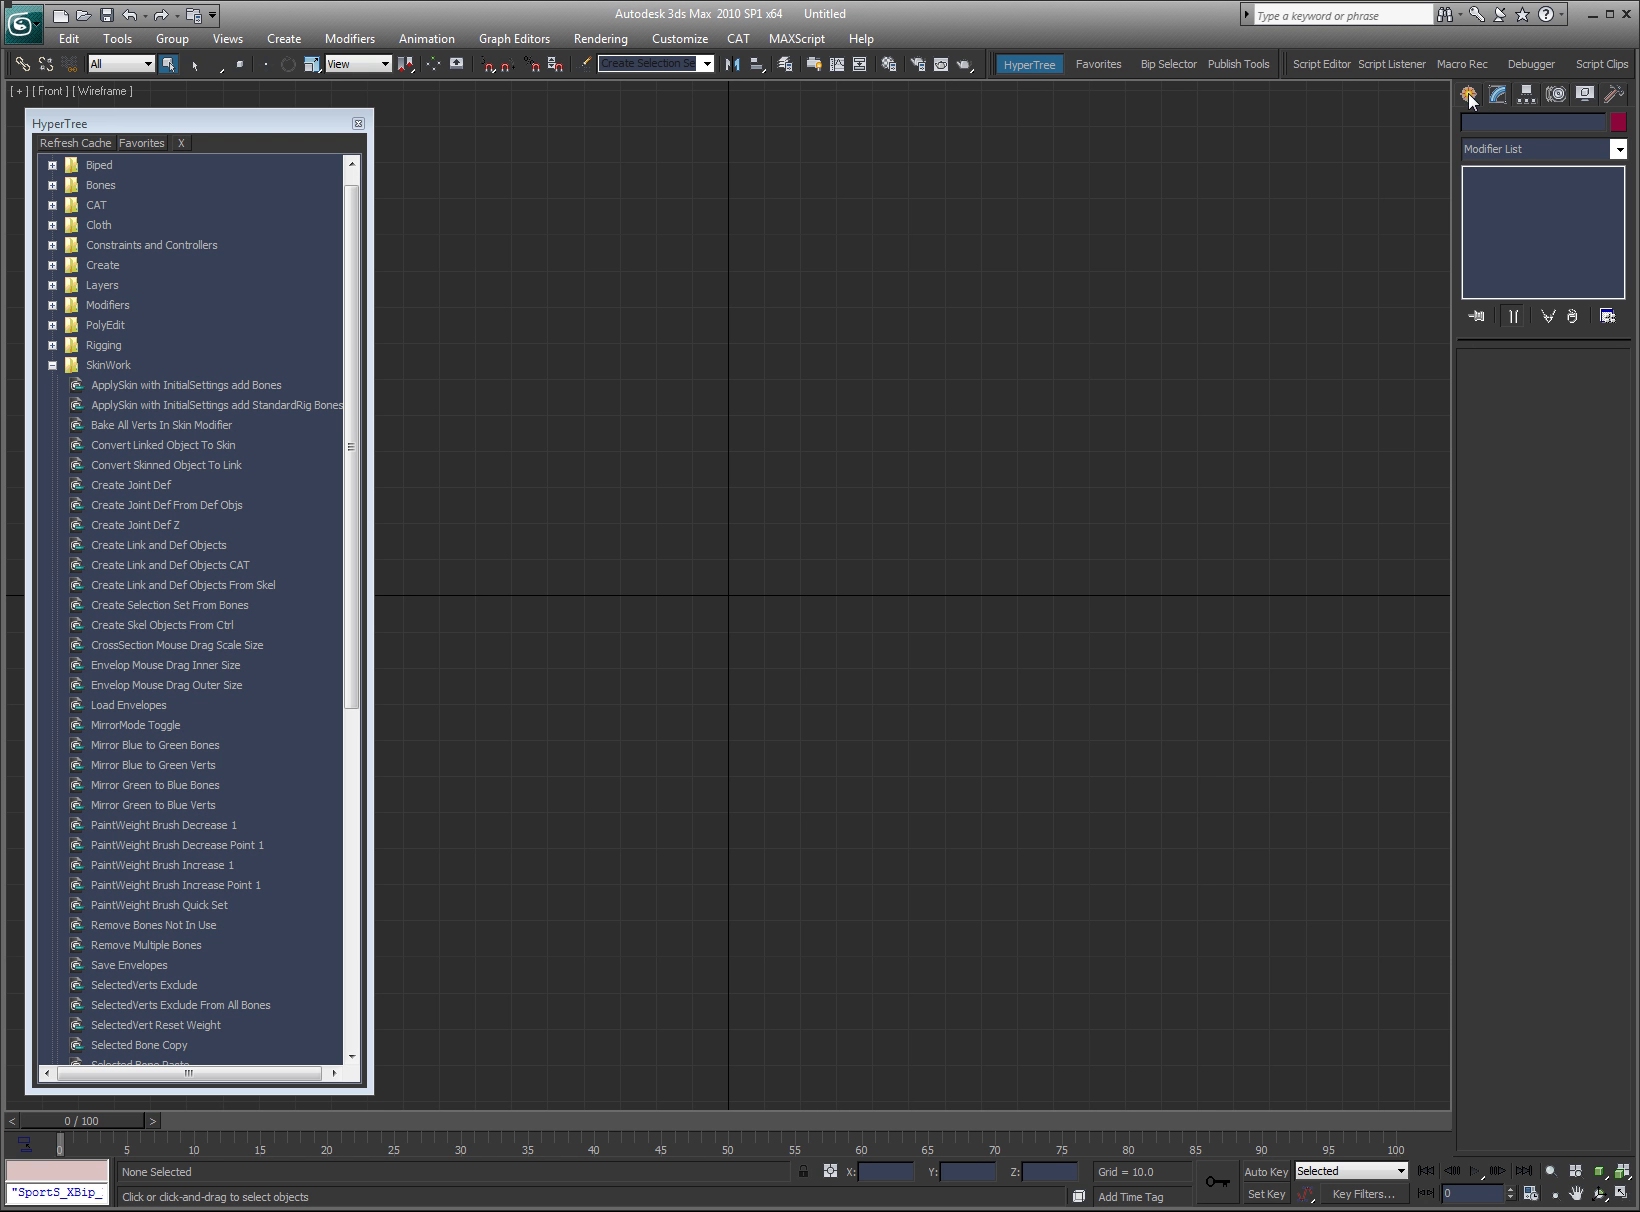
{"action": "left_click", "coordinate": [1469, 94]}
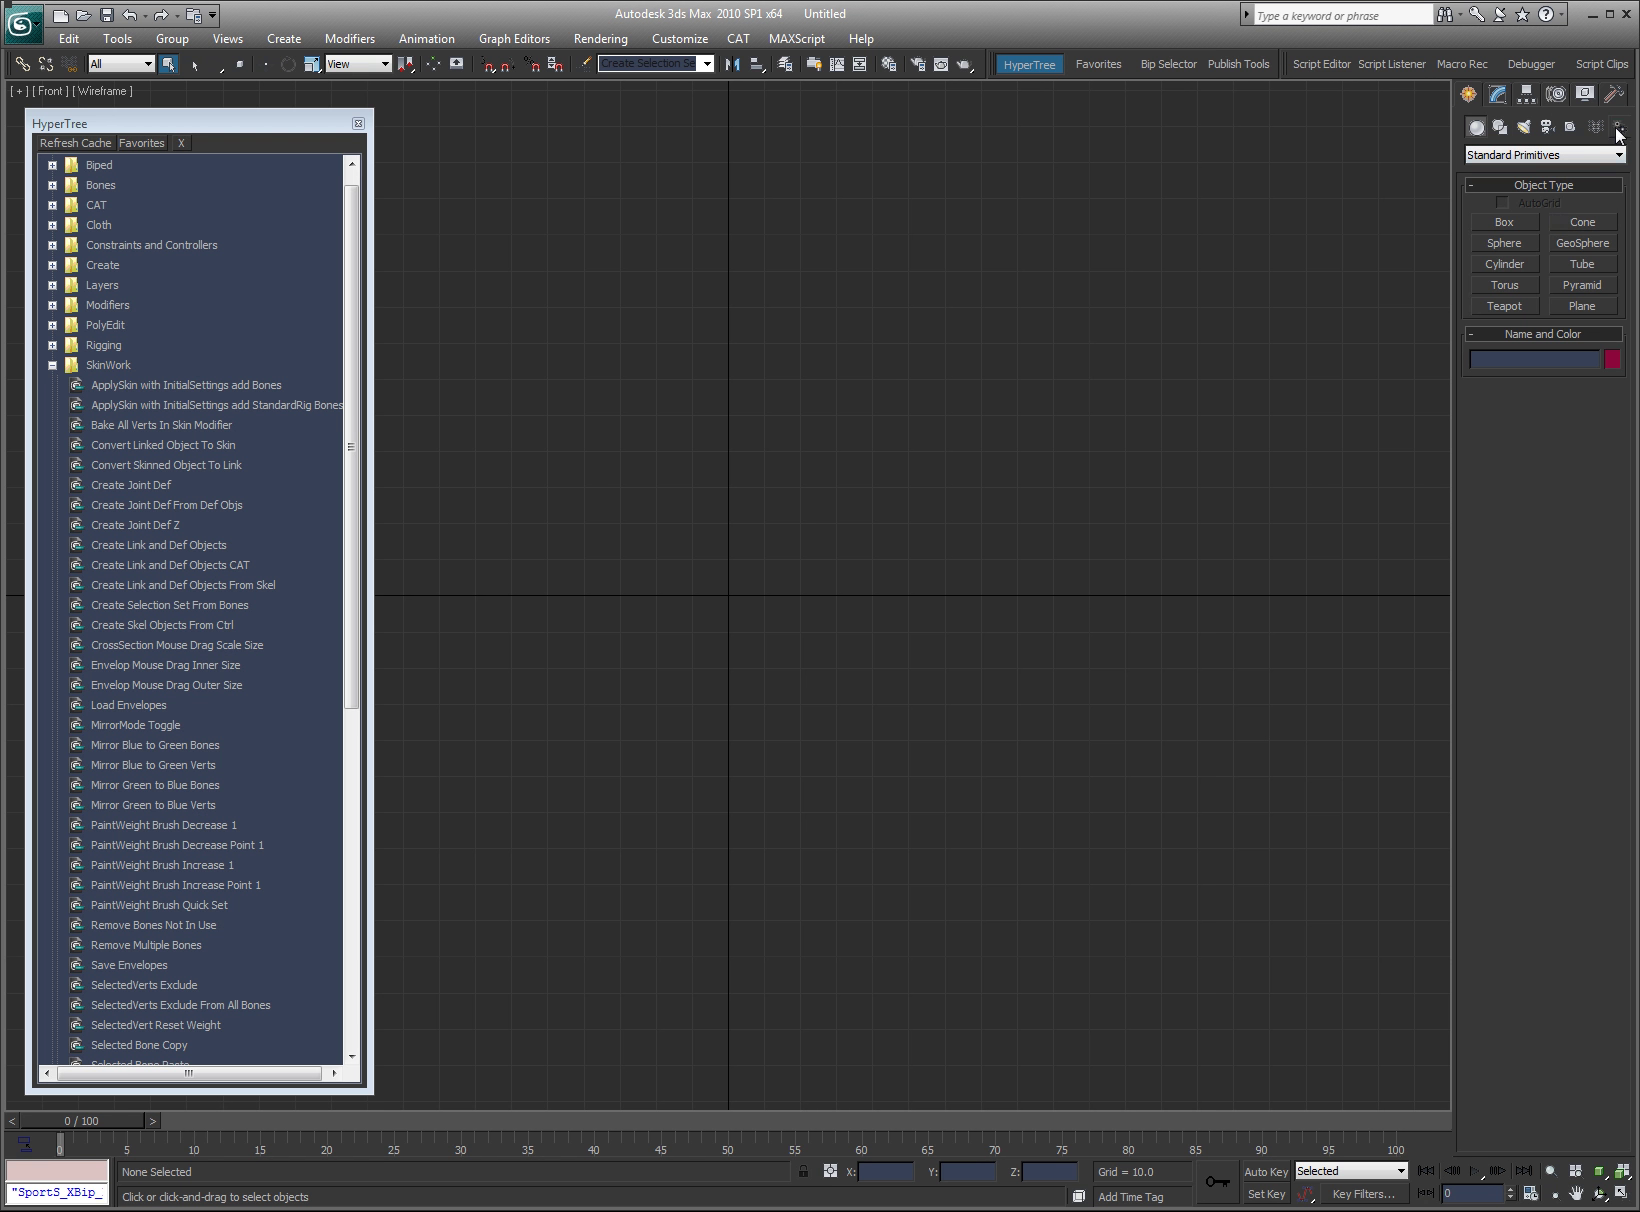
{"action": "left_click", "coordinate": [1572, 126]}
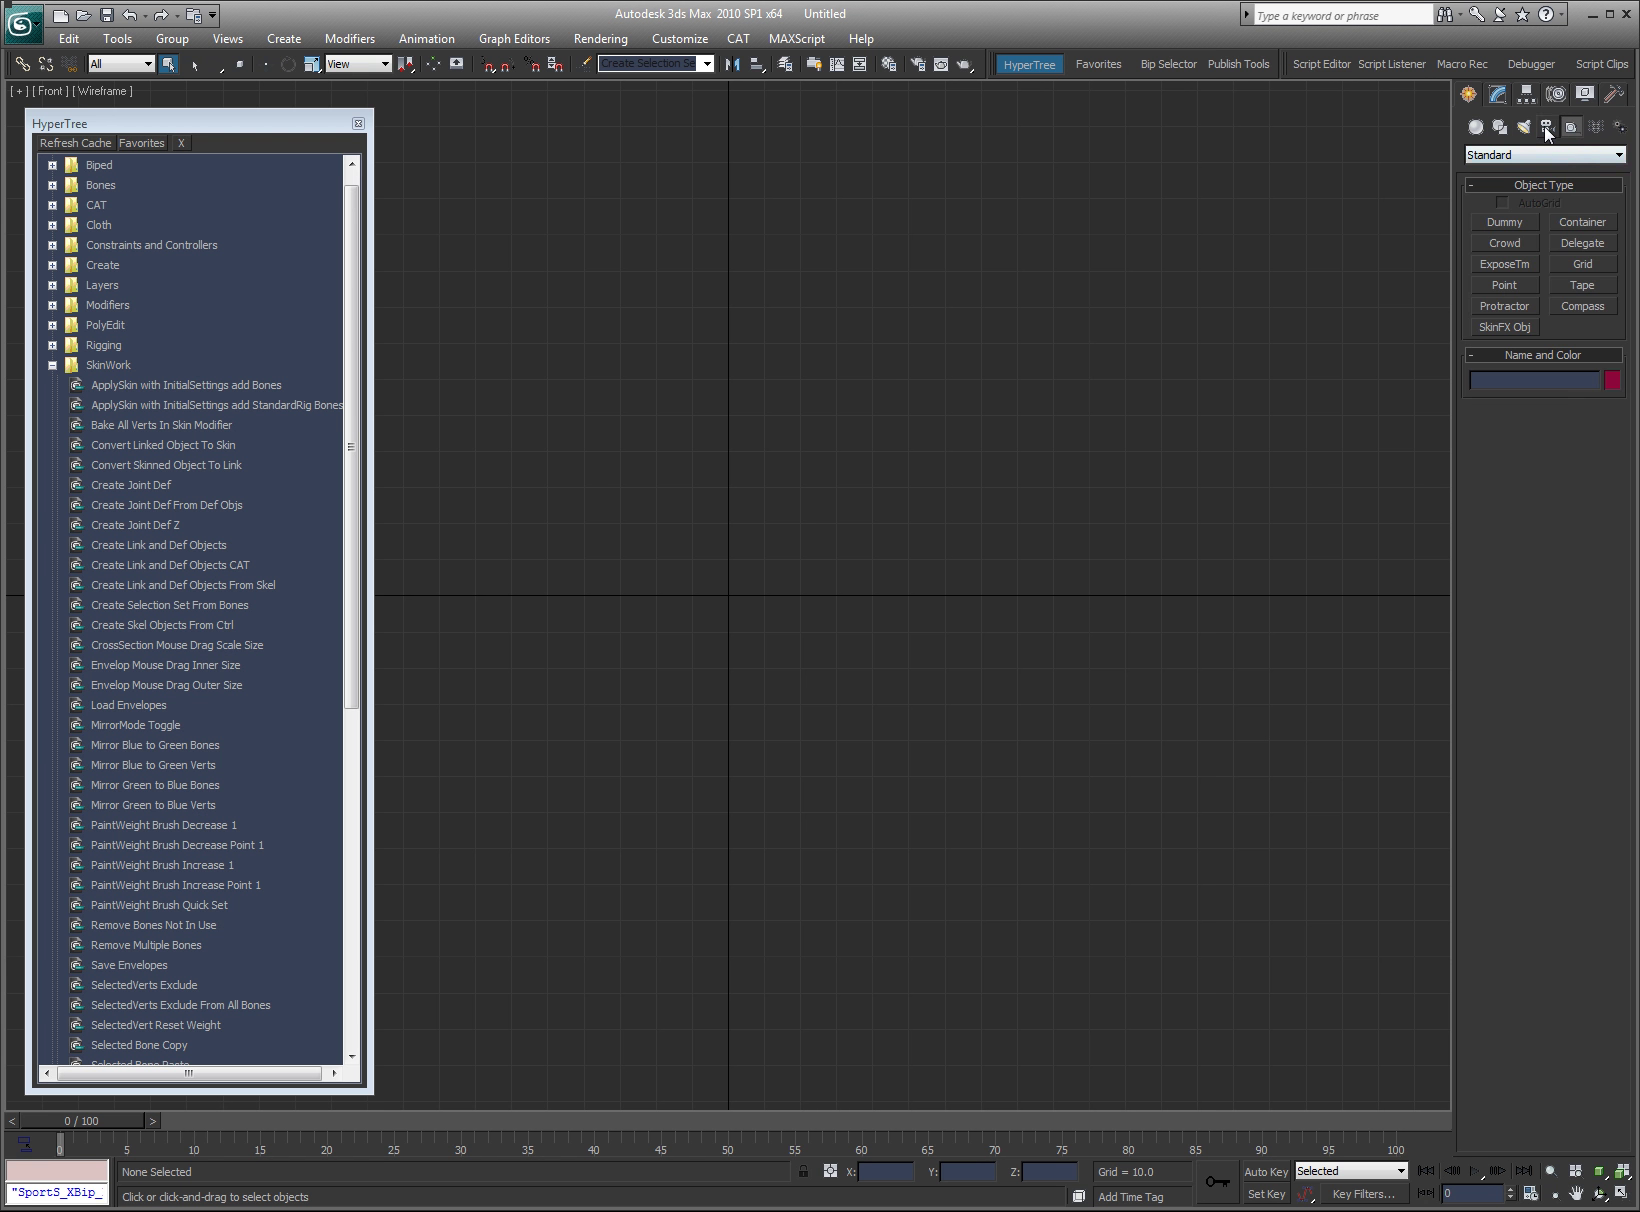
{"action": "left_click", "coordinate": [1567, 151]}
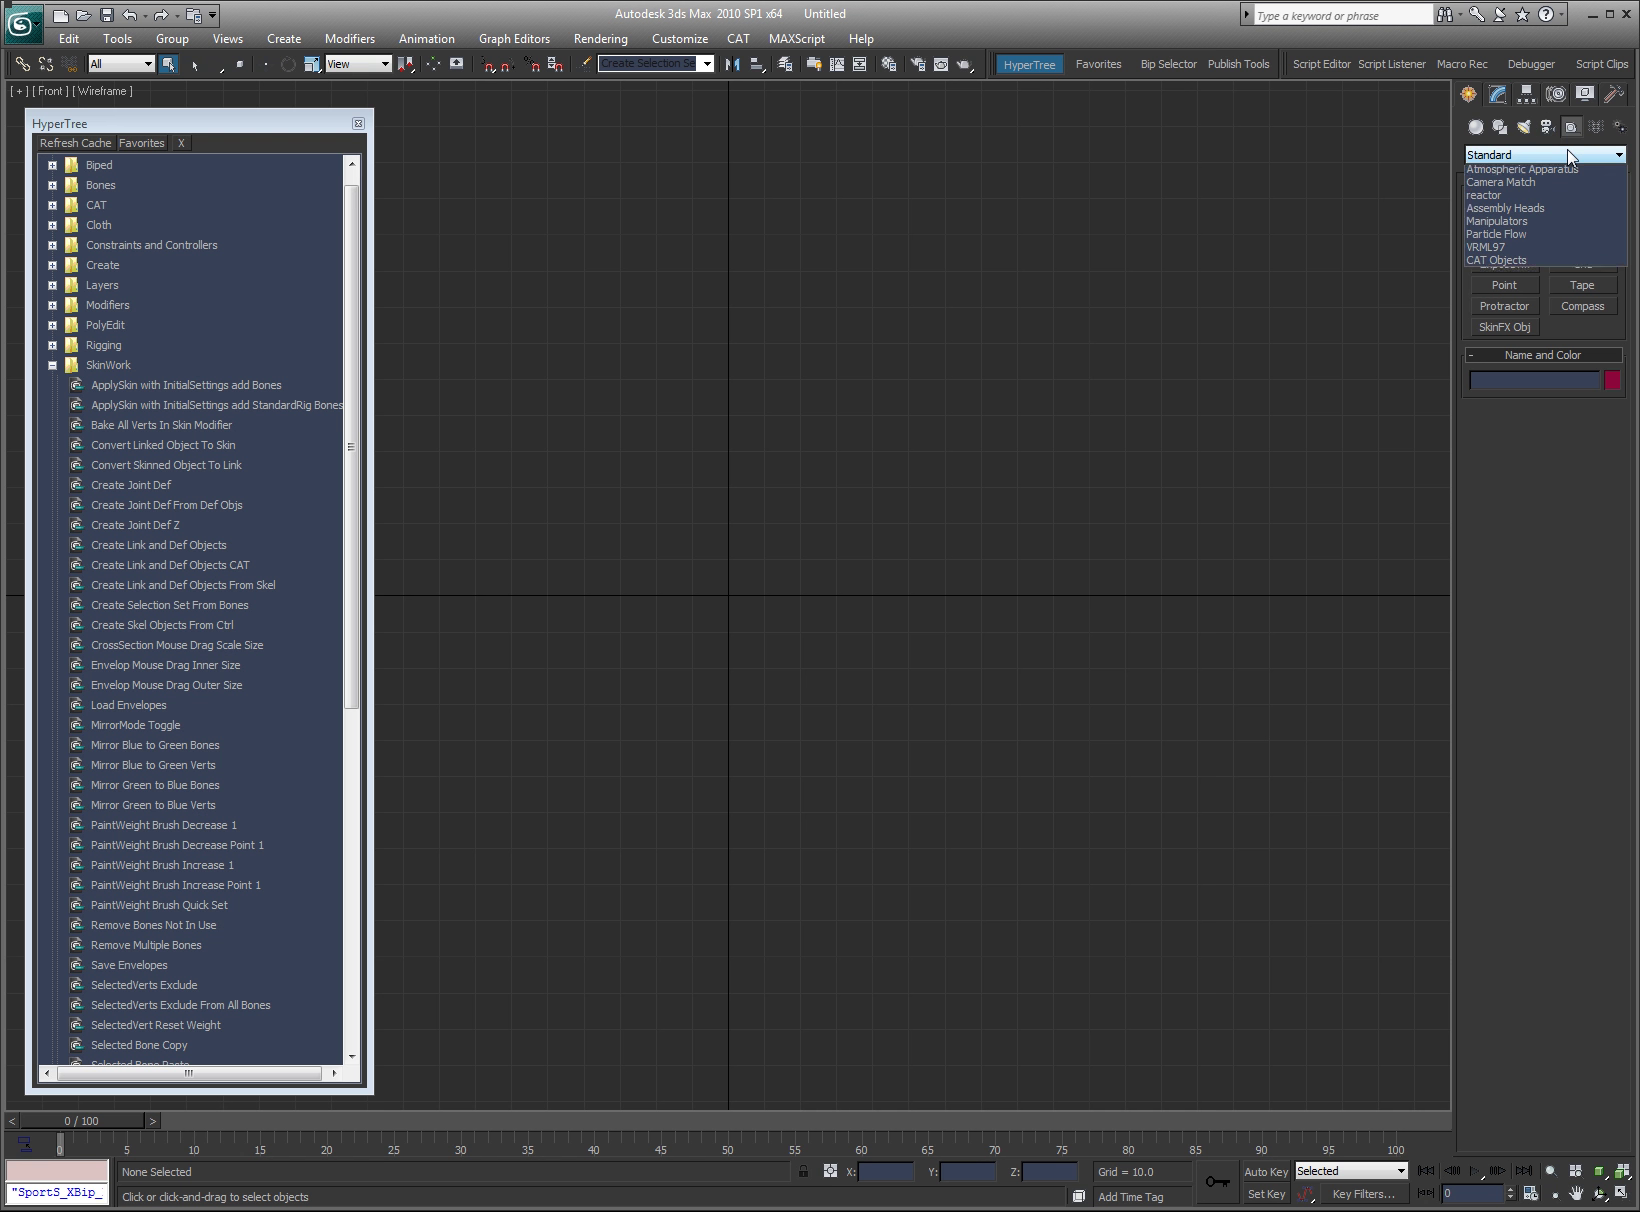
{"action": "left_click", "coordinate": [1513, 151]}
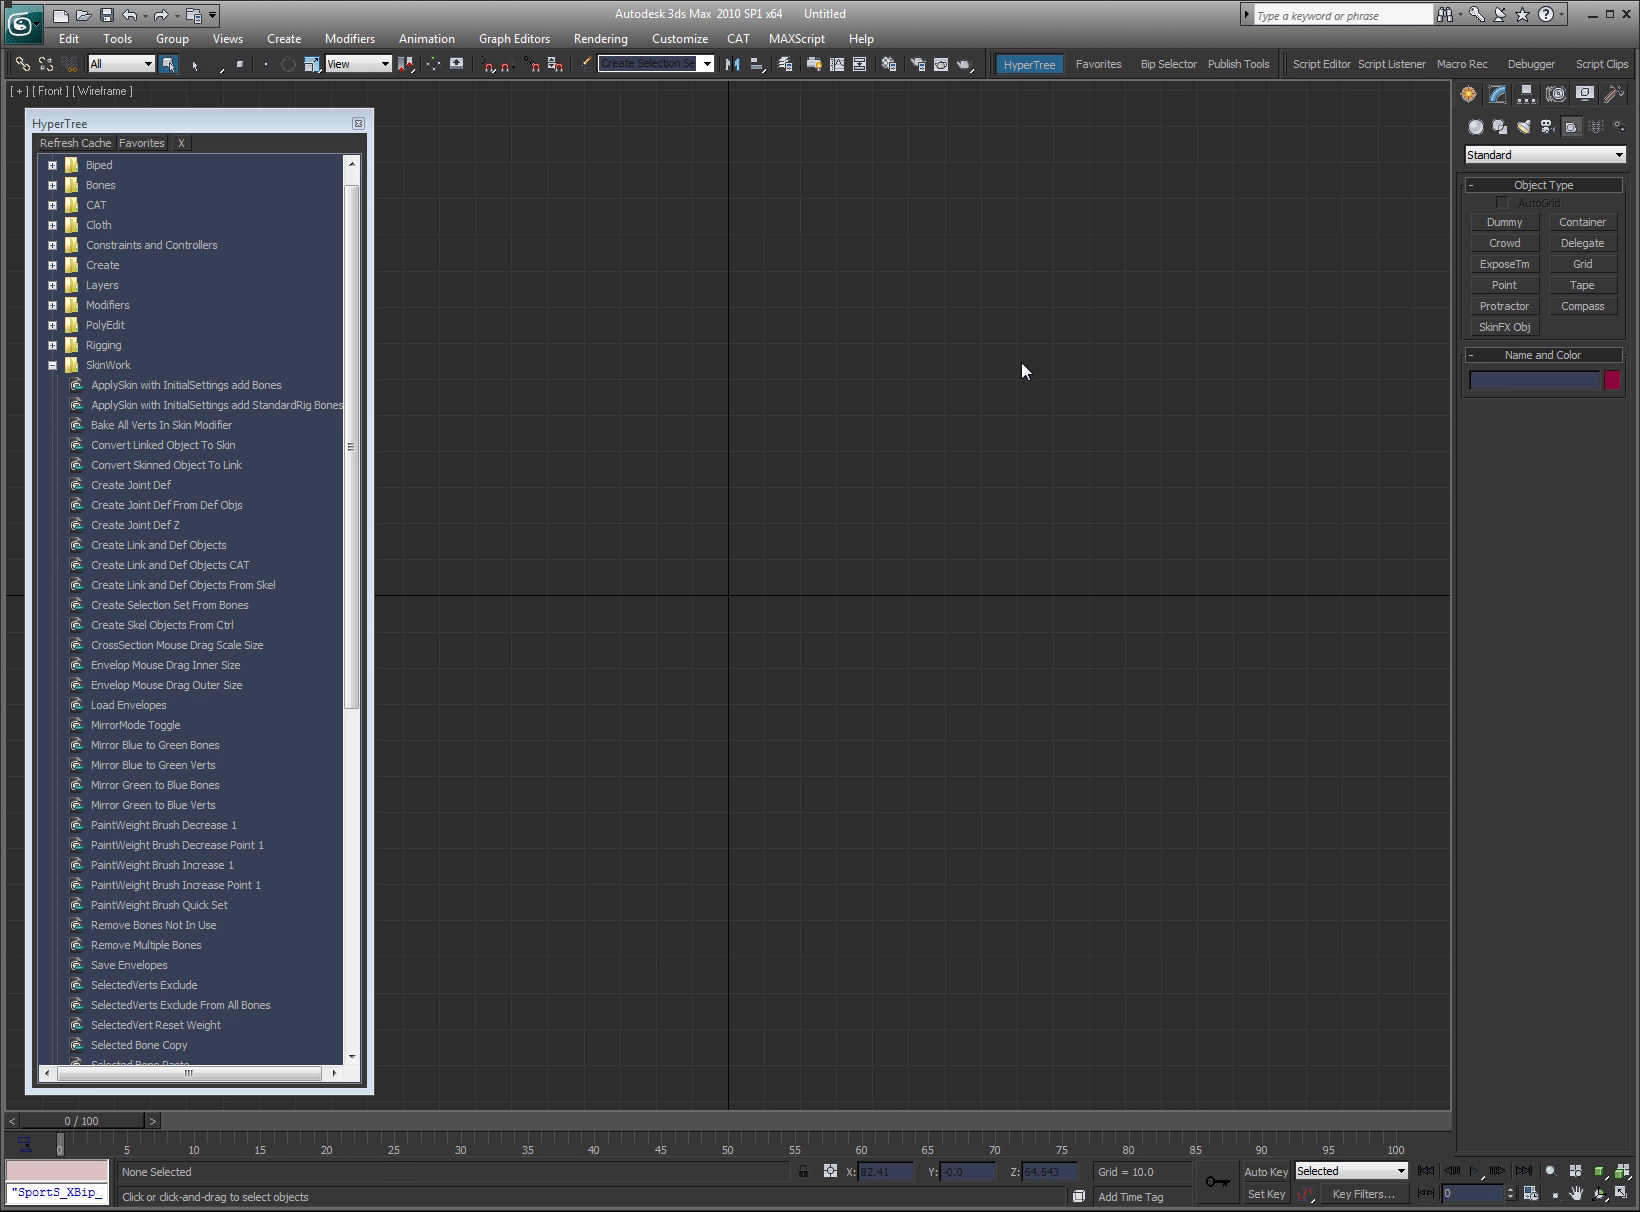
{"action": "key", "text": "ctrl+shift+r"}
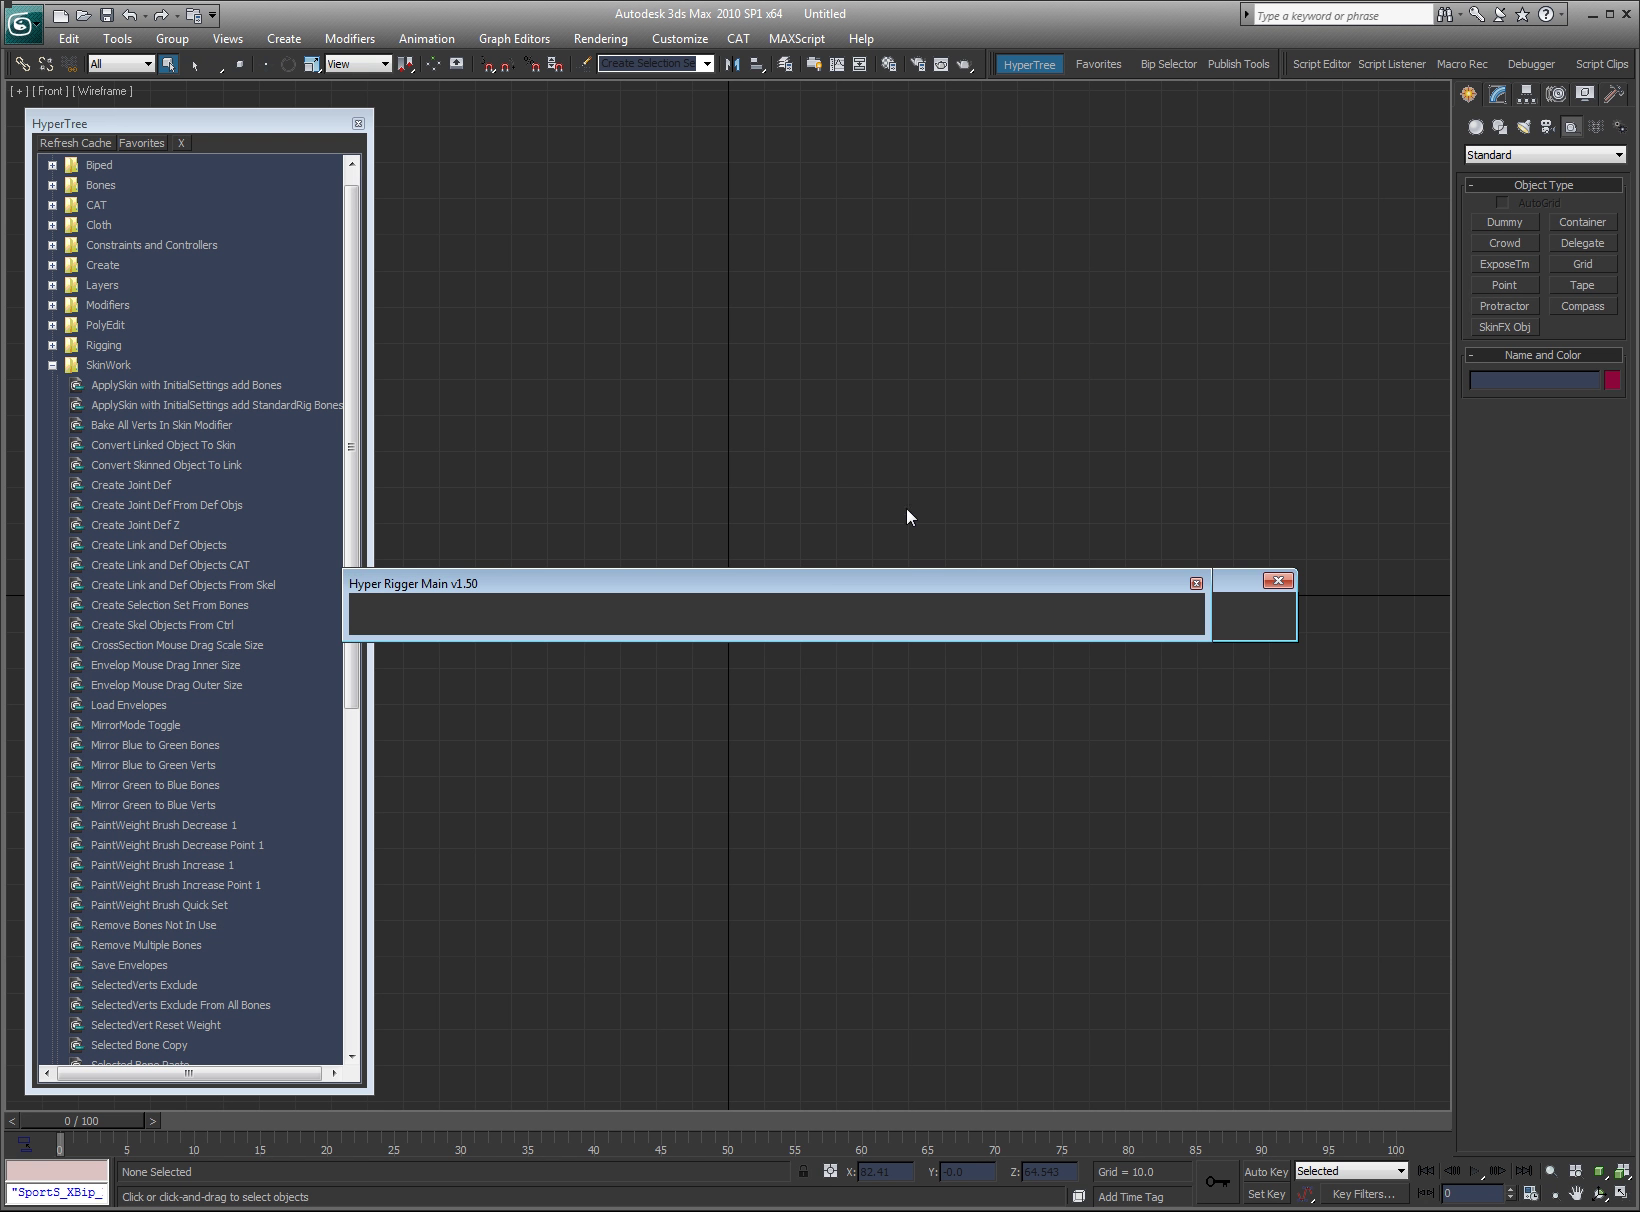
{"action": "left_click_drag", "start_coordinate": [801, 579], "coordinate": [951, 343]}
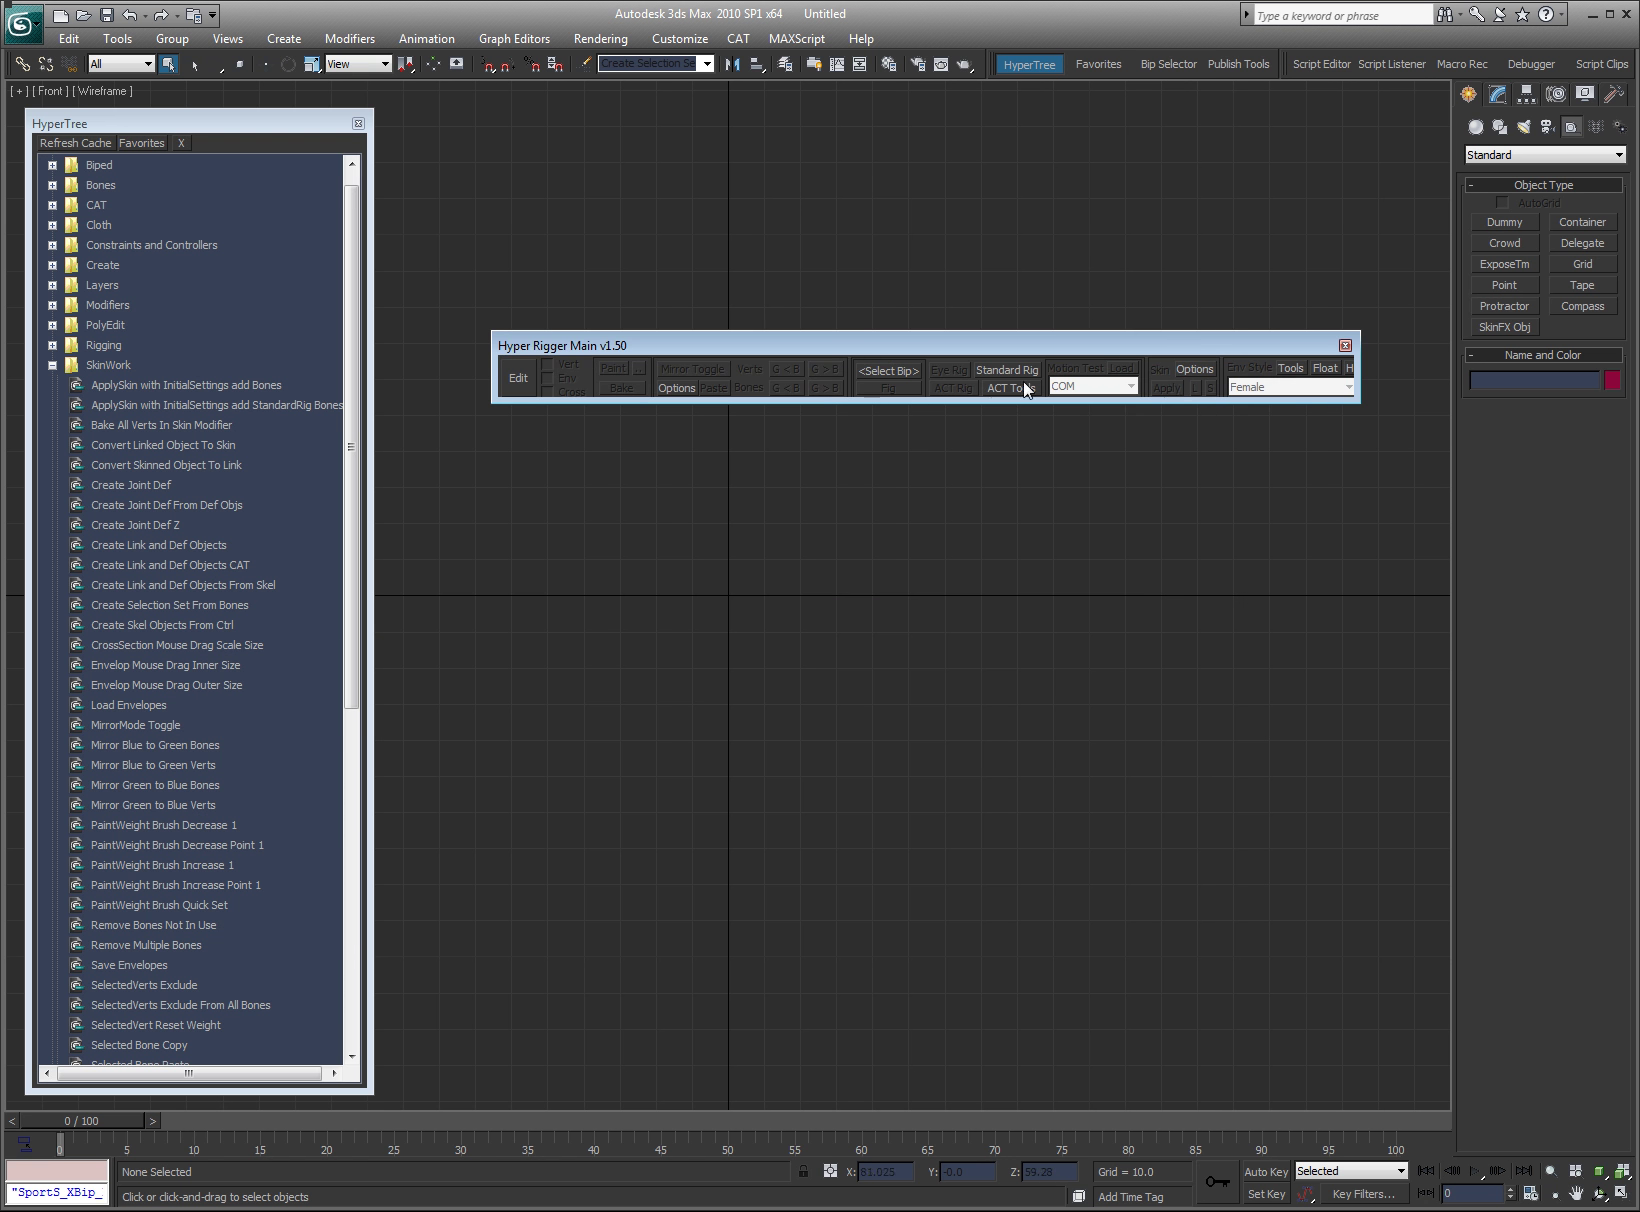
{"action": "left_click", "coordinate": [1345, 345]}
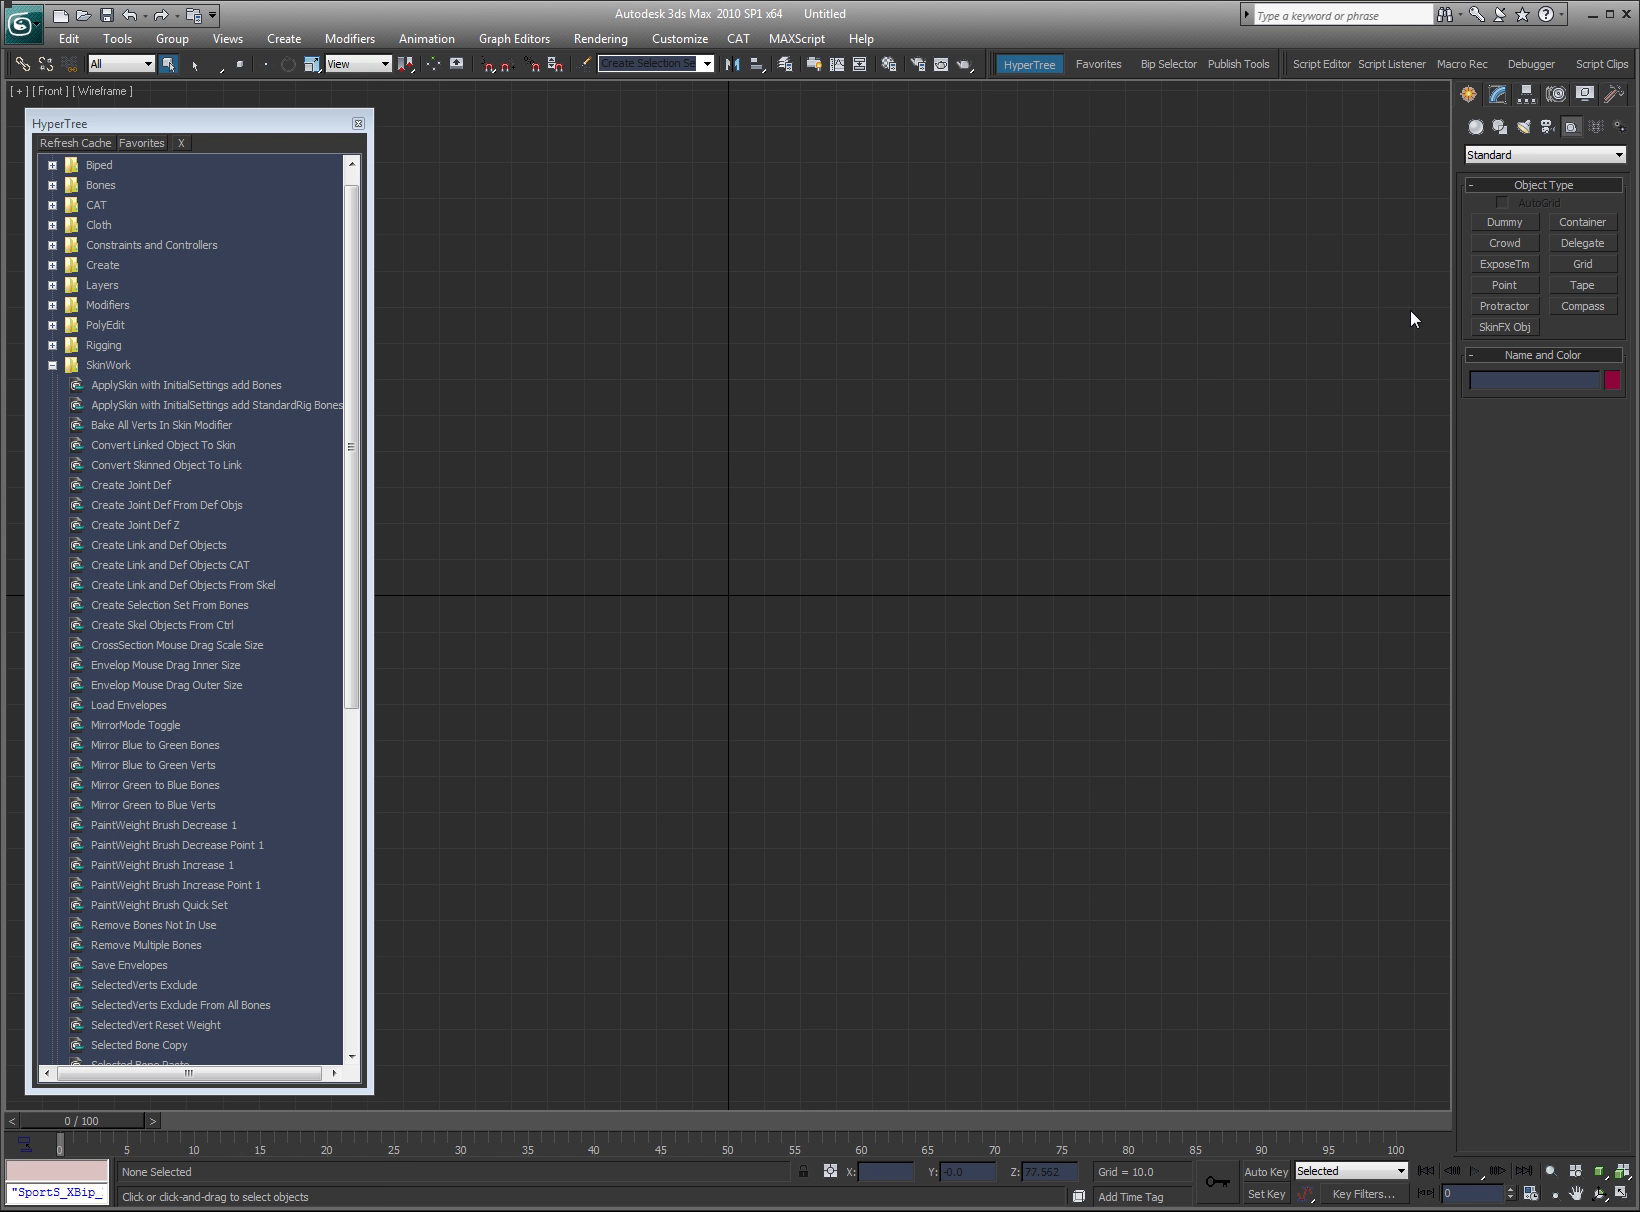
- Create a CATParent from CAT Objects using the Panther preset rig near the scene's centre
{"action": "left_click", "coordinate": [1566, 156]}
{"action": "left_click", "coordinate": [1480, 279]}
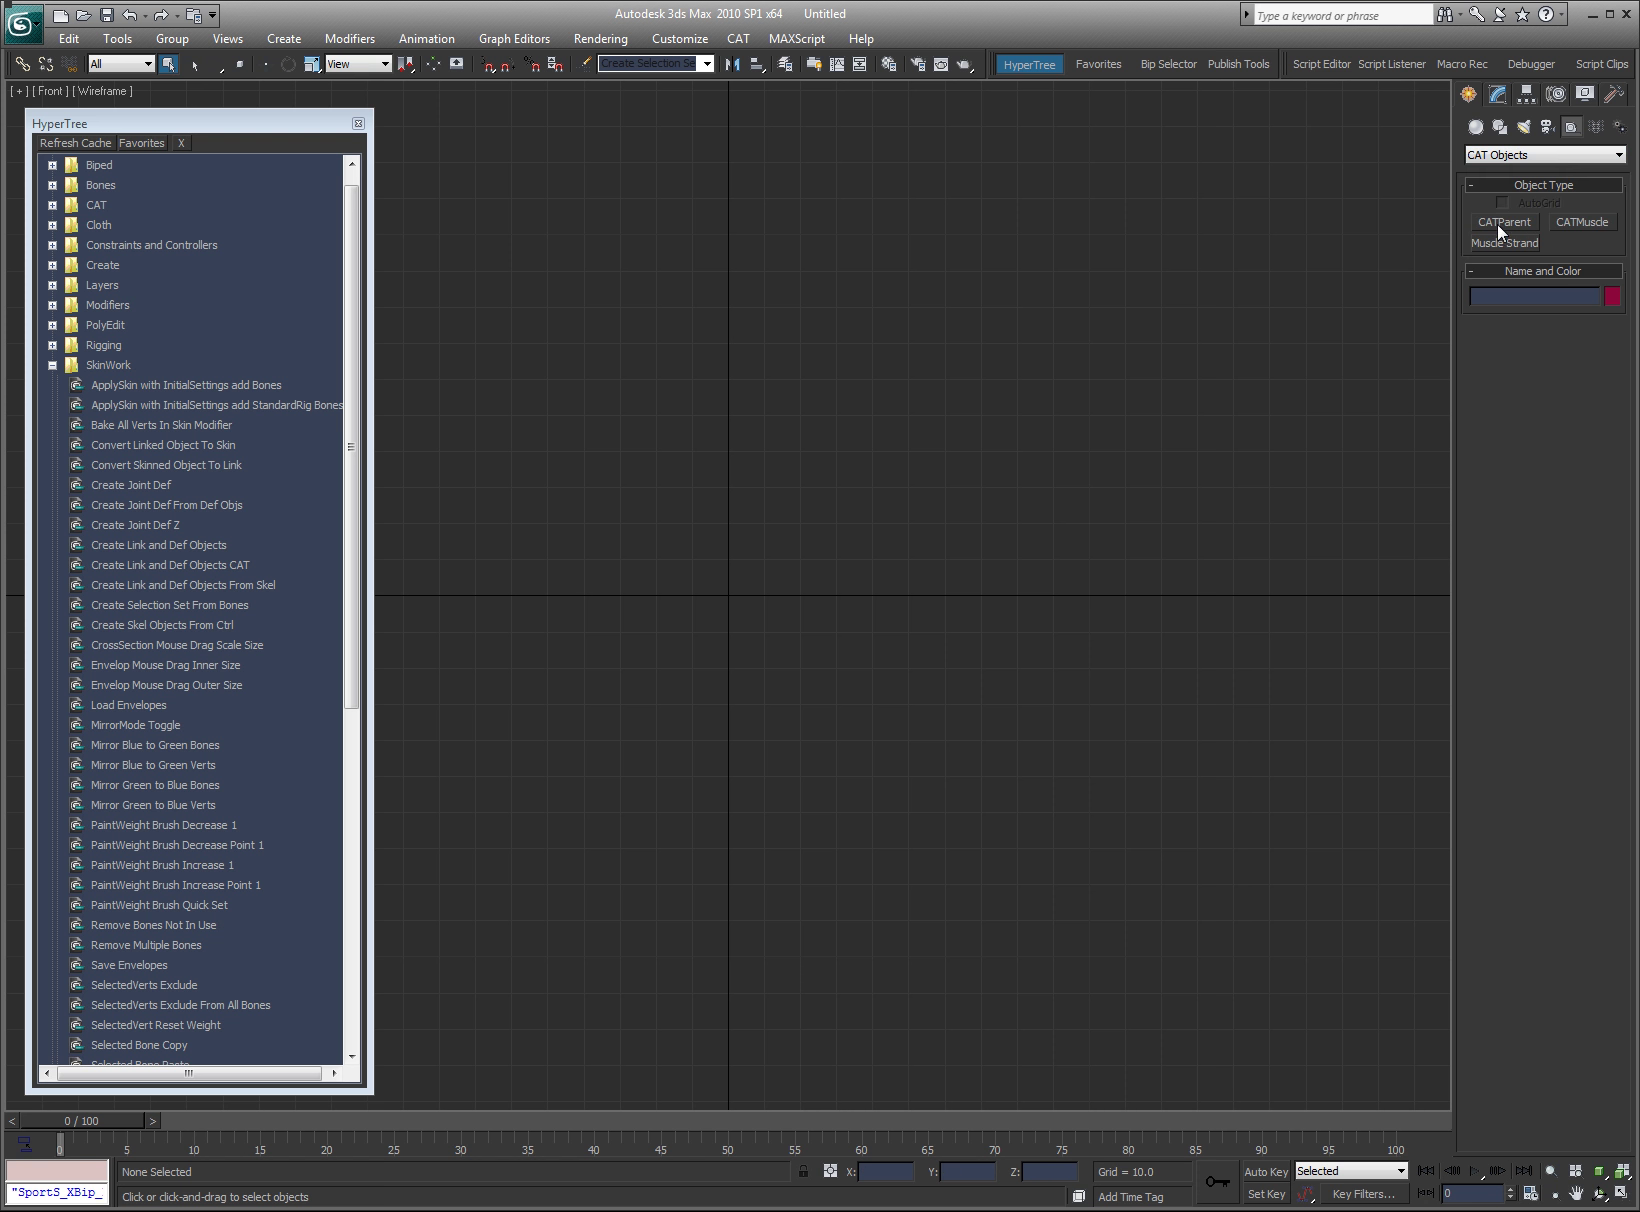
{"action": "left_click", "coordinate": [1504, 222]}
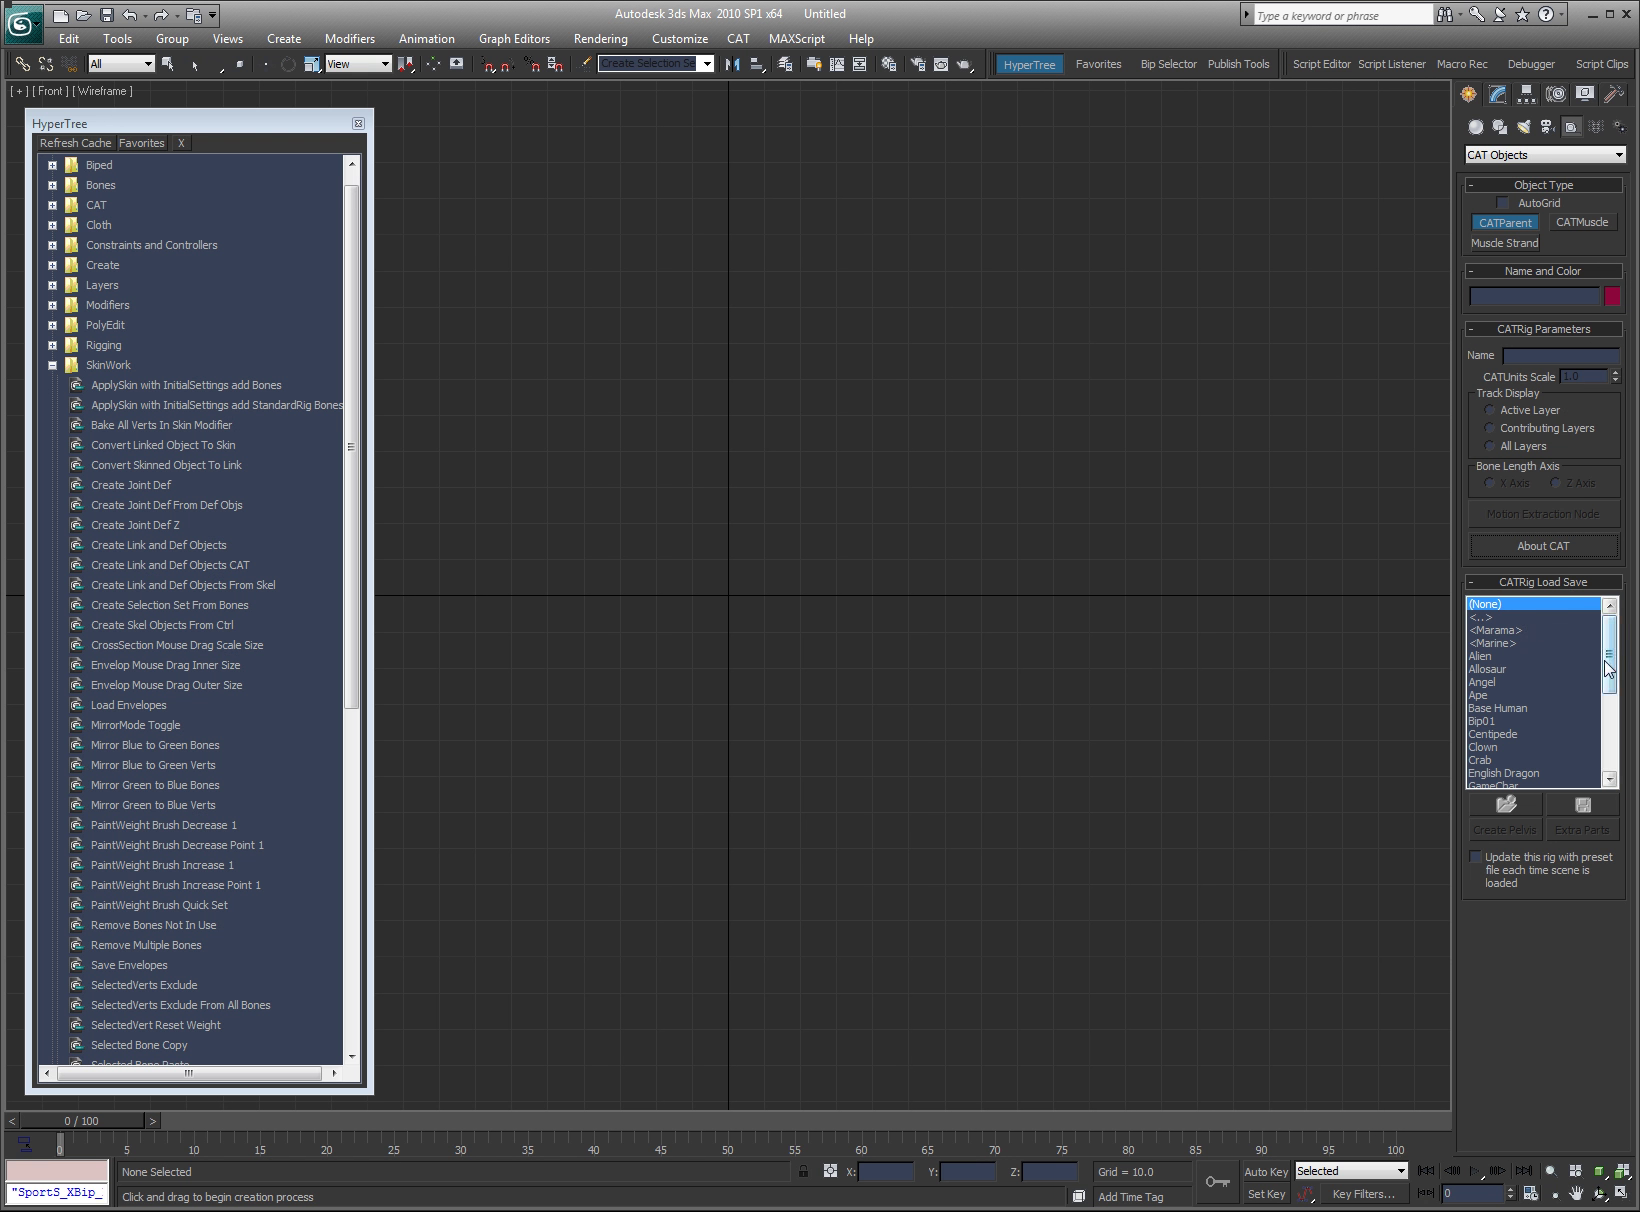
{"action": "left_click_drag", "start_coordinate": [1609, 656], "coordinate": [1610, 740]}
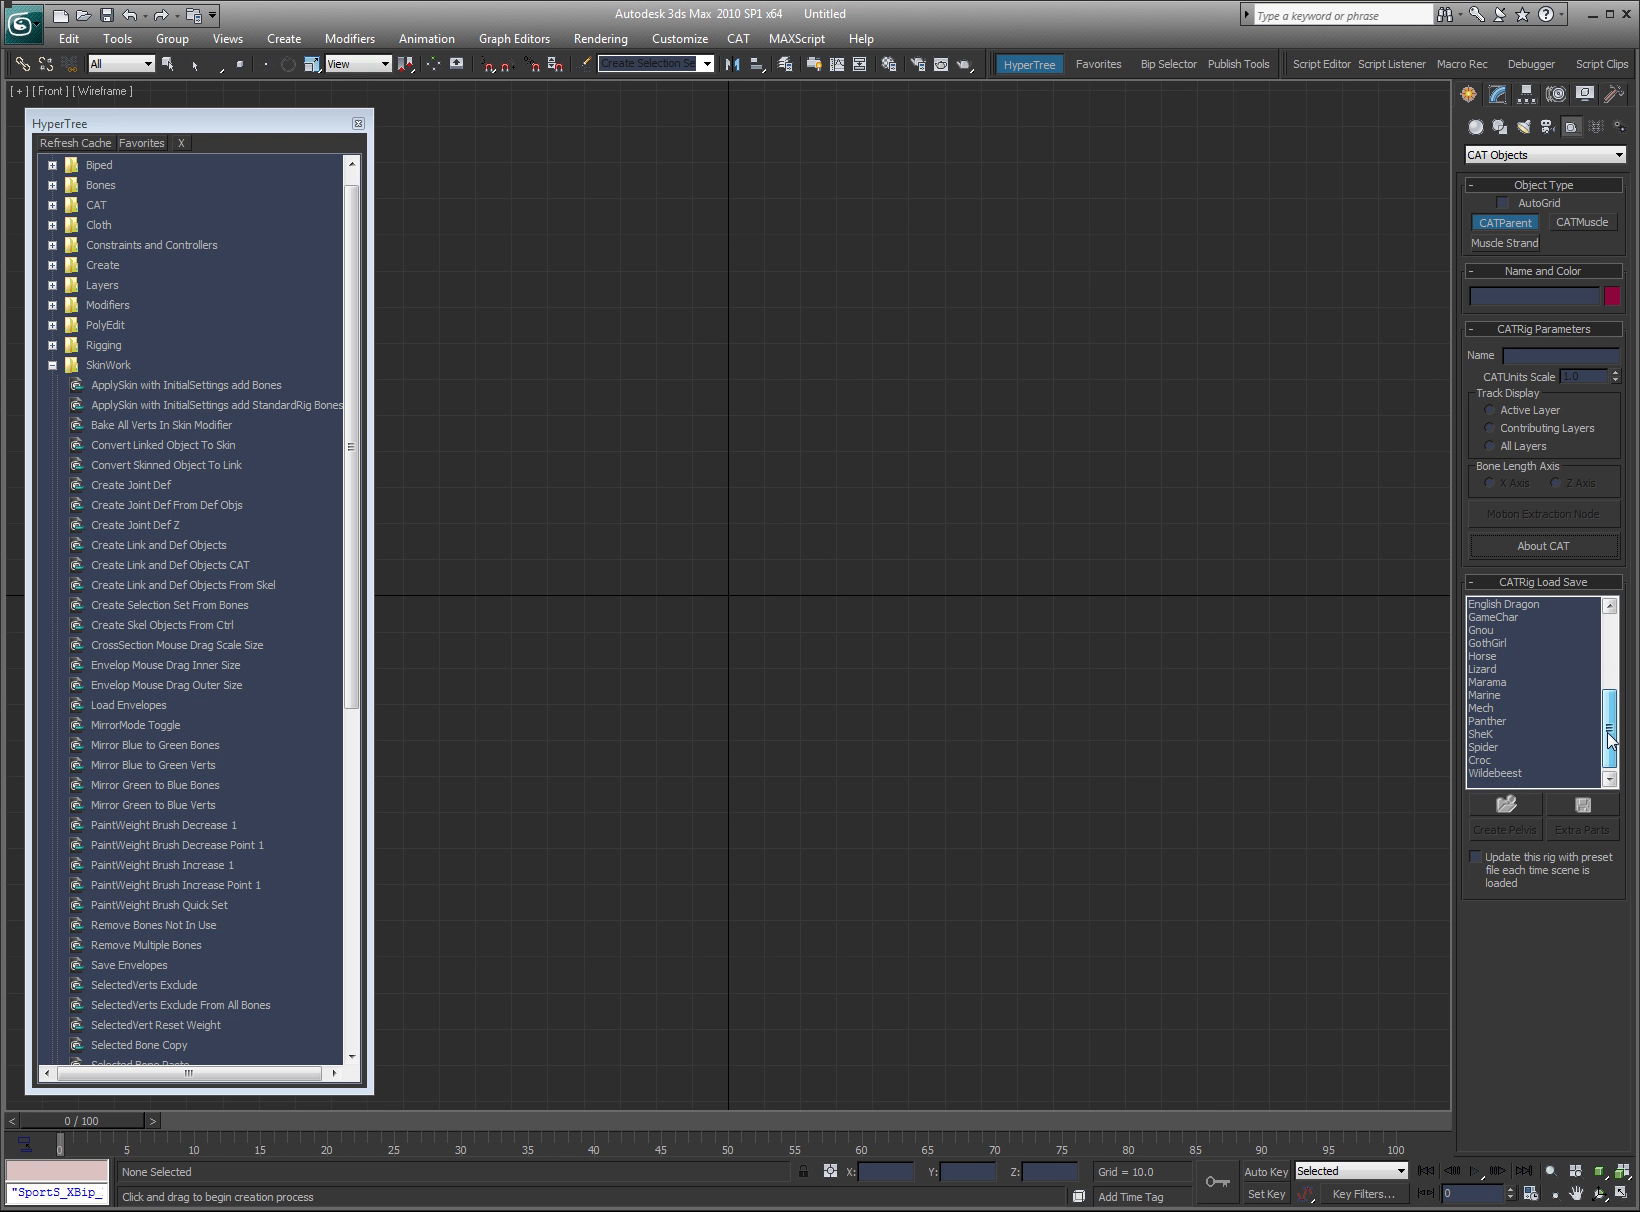
{"action": "left_click", "coordinate": [1511, 721]}
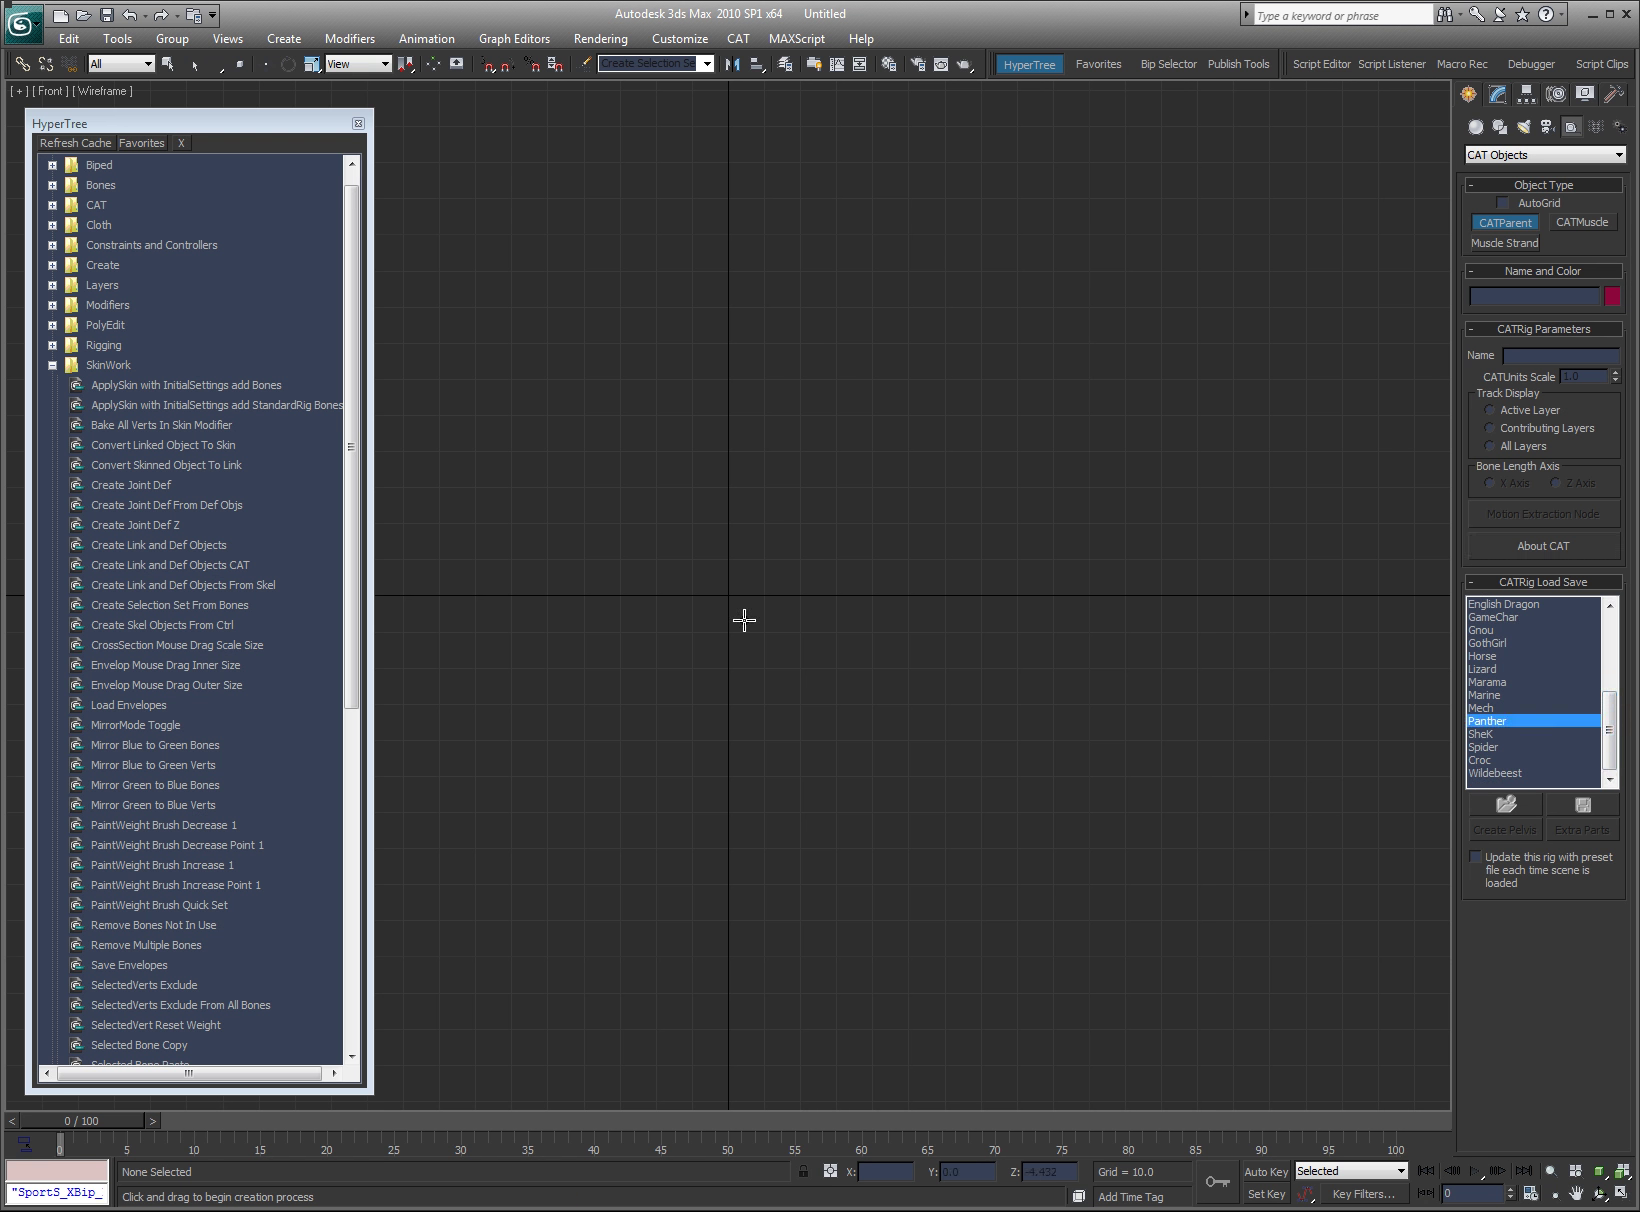
{"action": "middle_click_drag", "start_coordinate": [853, 694], "coordinate": [722, 633], "text": "alt"}
{"action": "left_click_drag", "start_coordinate": [704, 599], "coordinate": [1172, 314]}
{"action": "left_click", "coordinate": [1126, 373]}
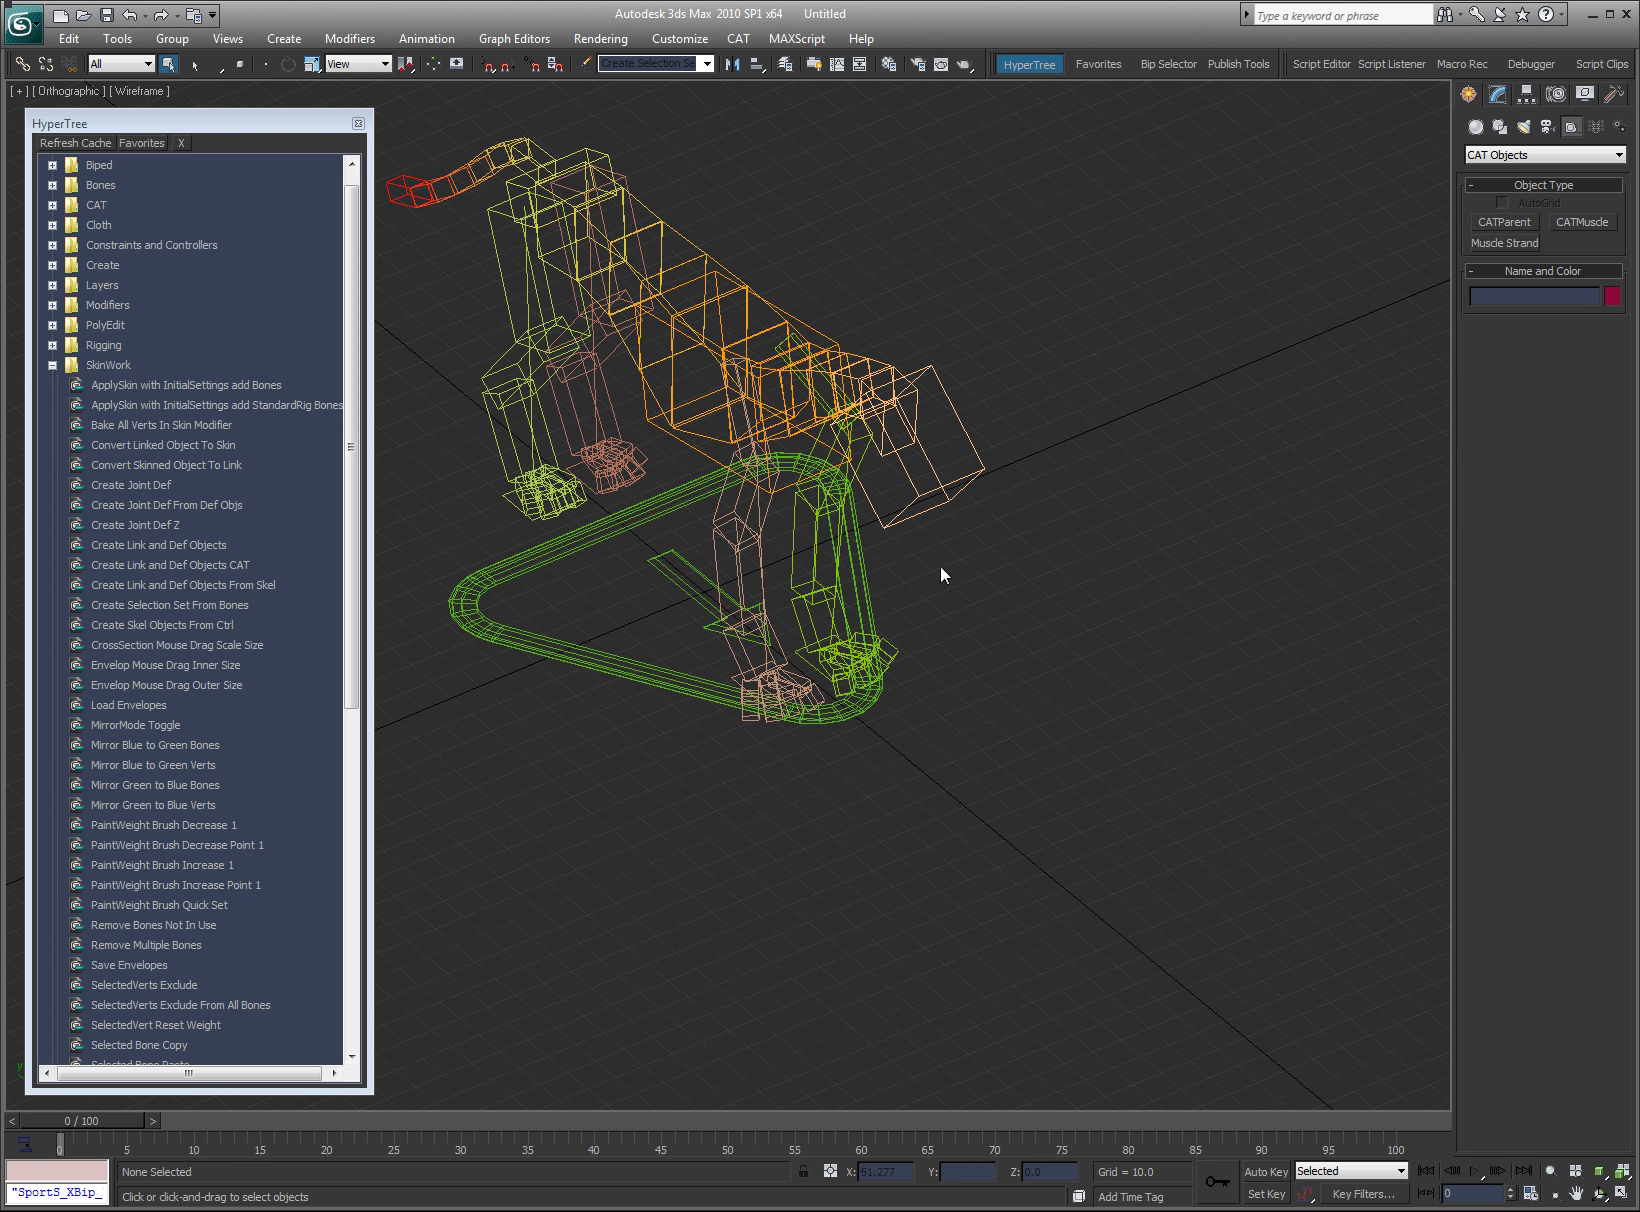
- Hide the rig's triangular CATParent and the foot platforms so only the Panther bones remain on view
{"action": "key", "text": "r"}
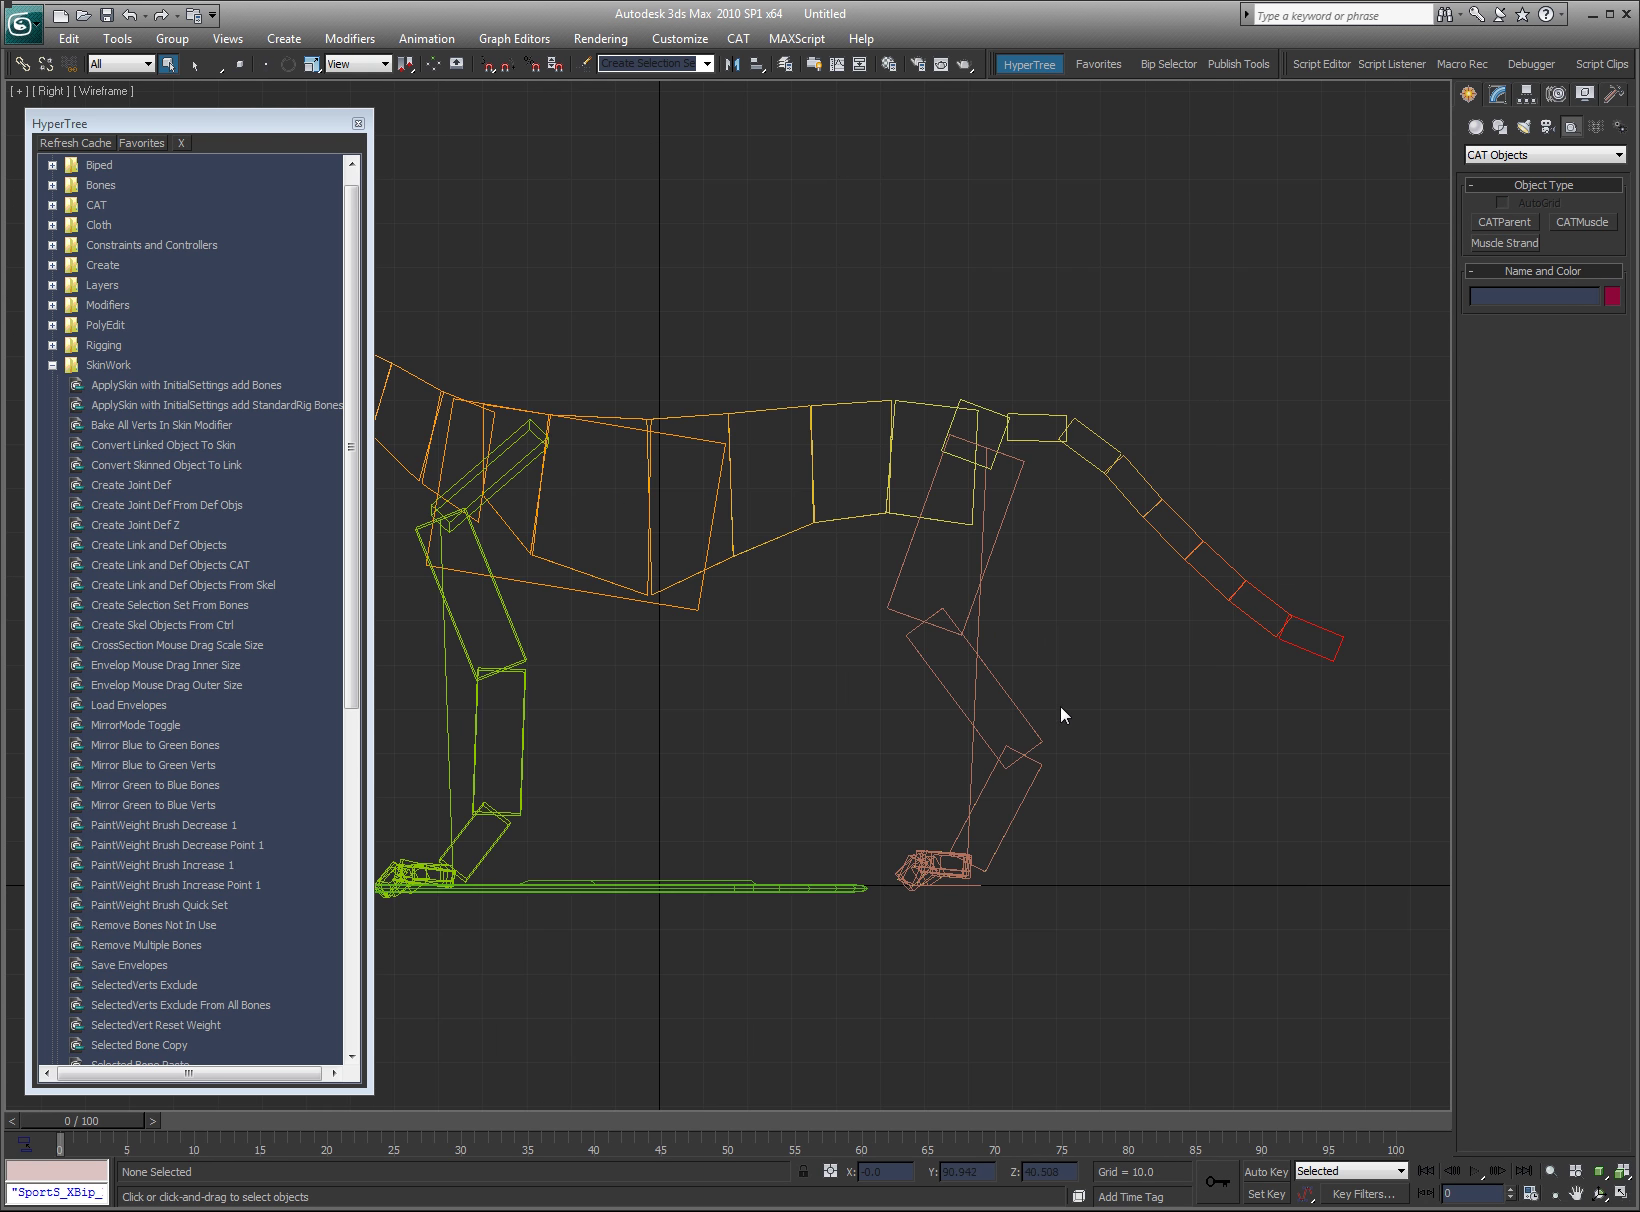
{"action": "mouse_move", "coordinate": [1063, 706]}
{"action": "middle_mouse_down", "text": "alt"}
{"action": "mouse_move", "coordinate": [1145, 735]}
{"action": "mouse_move", "coordinate": [784, 730]}
{"action": "mouse_move", "coordinate": [1138, 685]}
{"action": "middle_mouse_up", "text": "alt"}
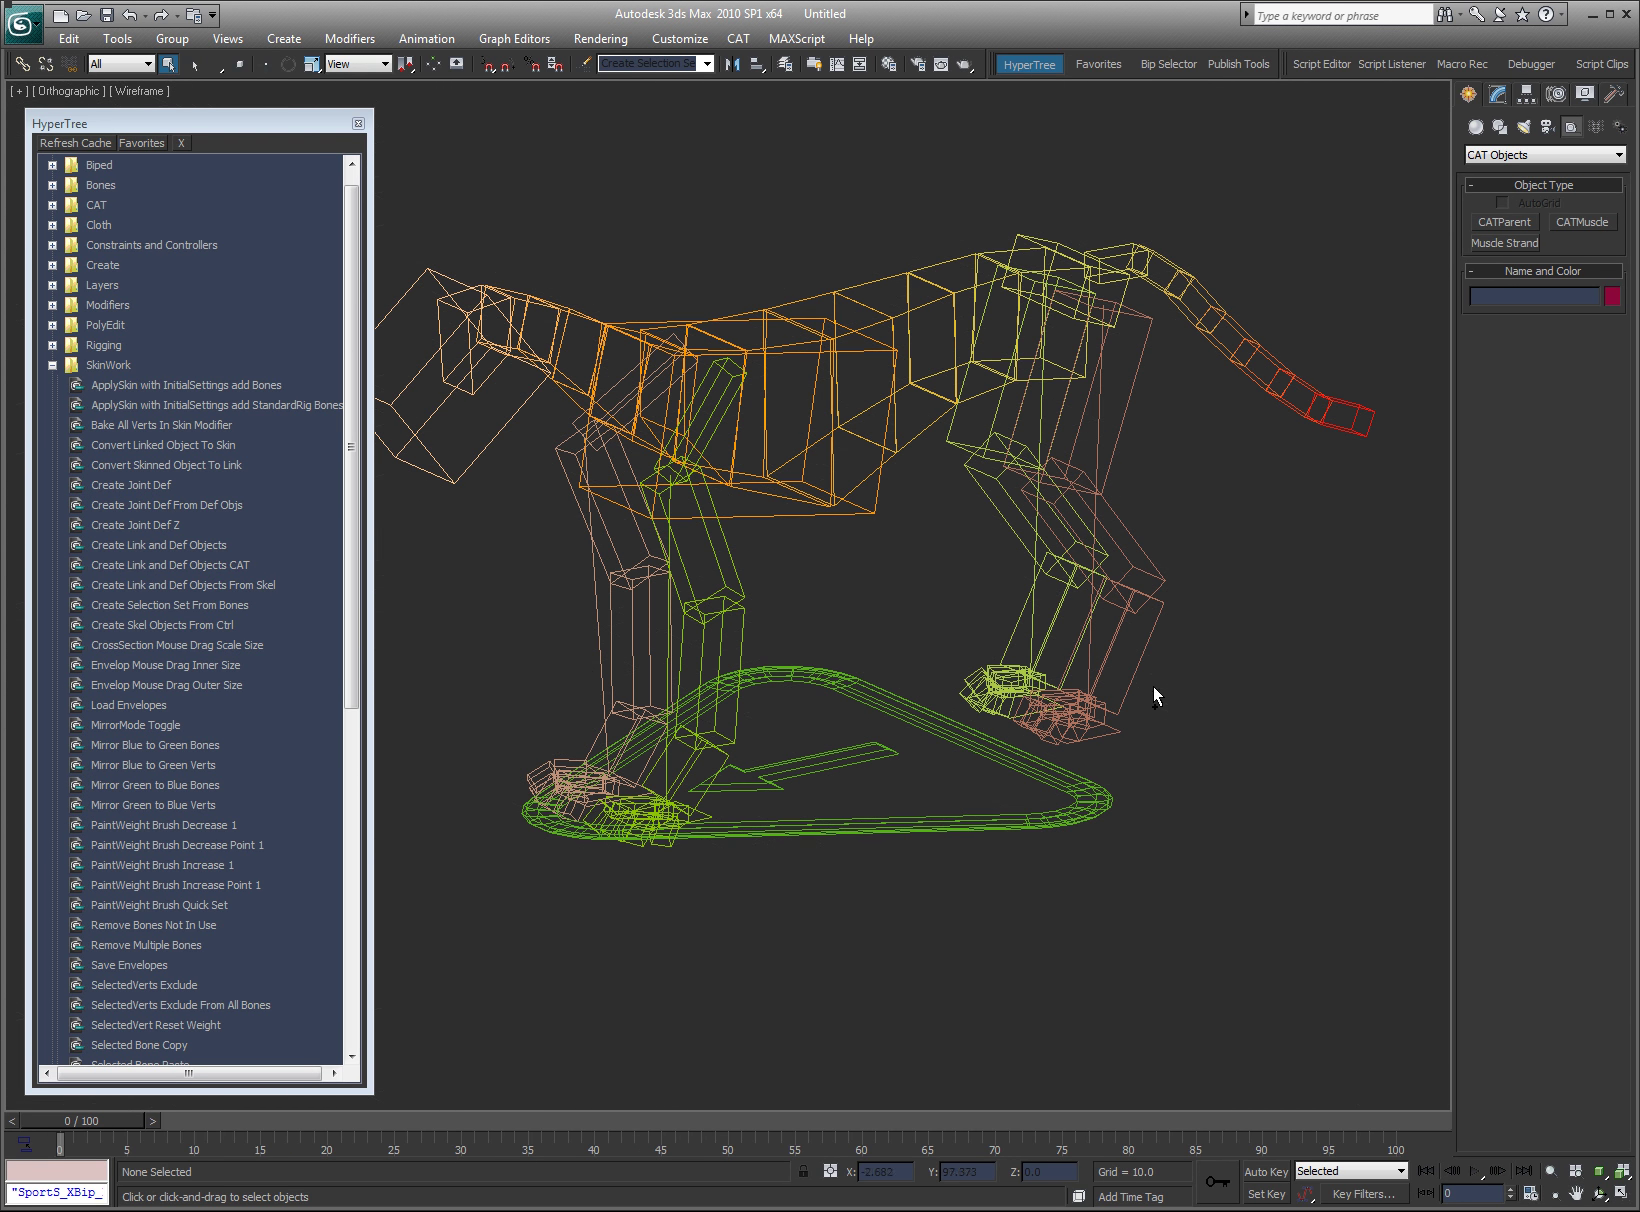
{"action": "key", "text": "F3"}
{"action": "key", "text": "F3"}
{"action": "middle_click_drag", "start_coordinate": [824, 476], "coordinate": [846, 542], "text": "alt"}
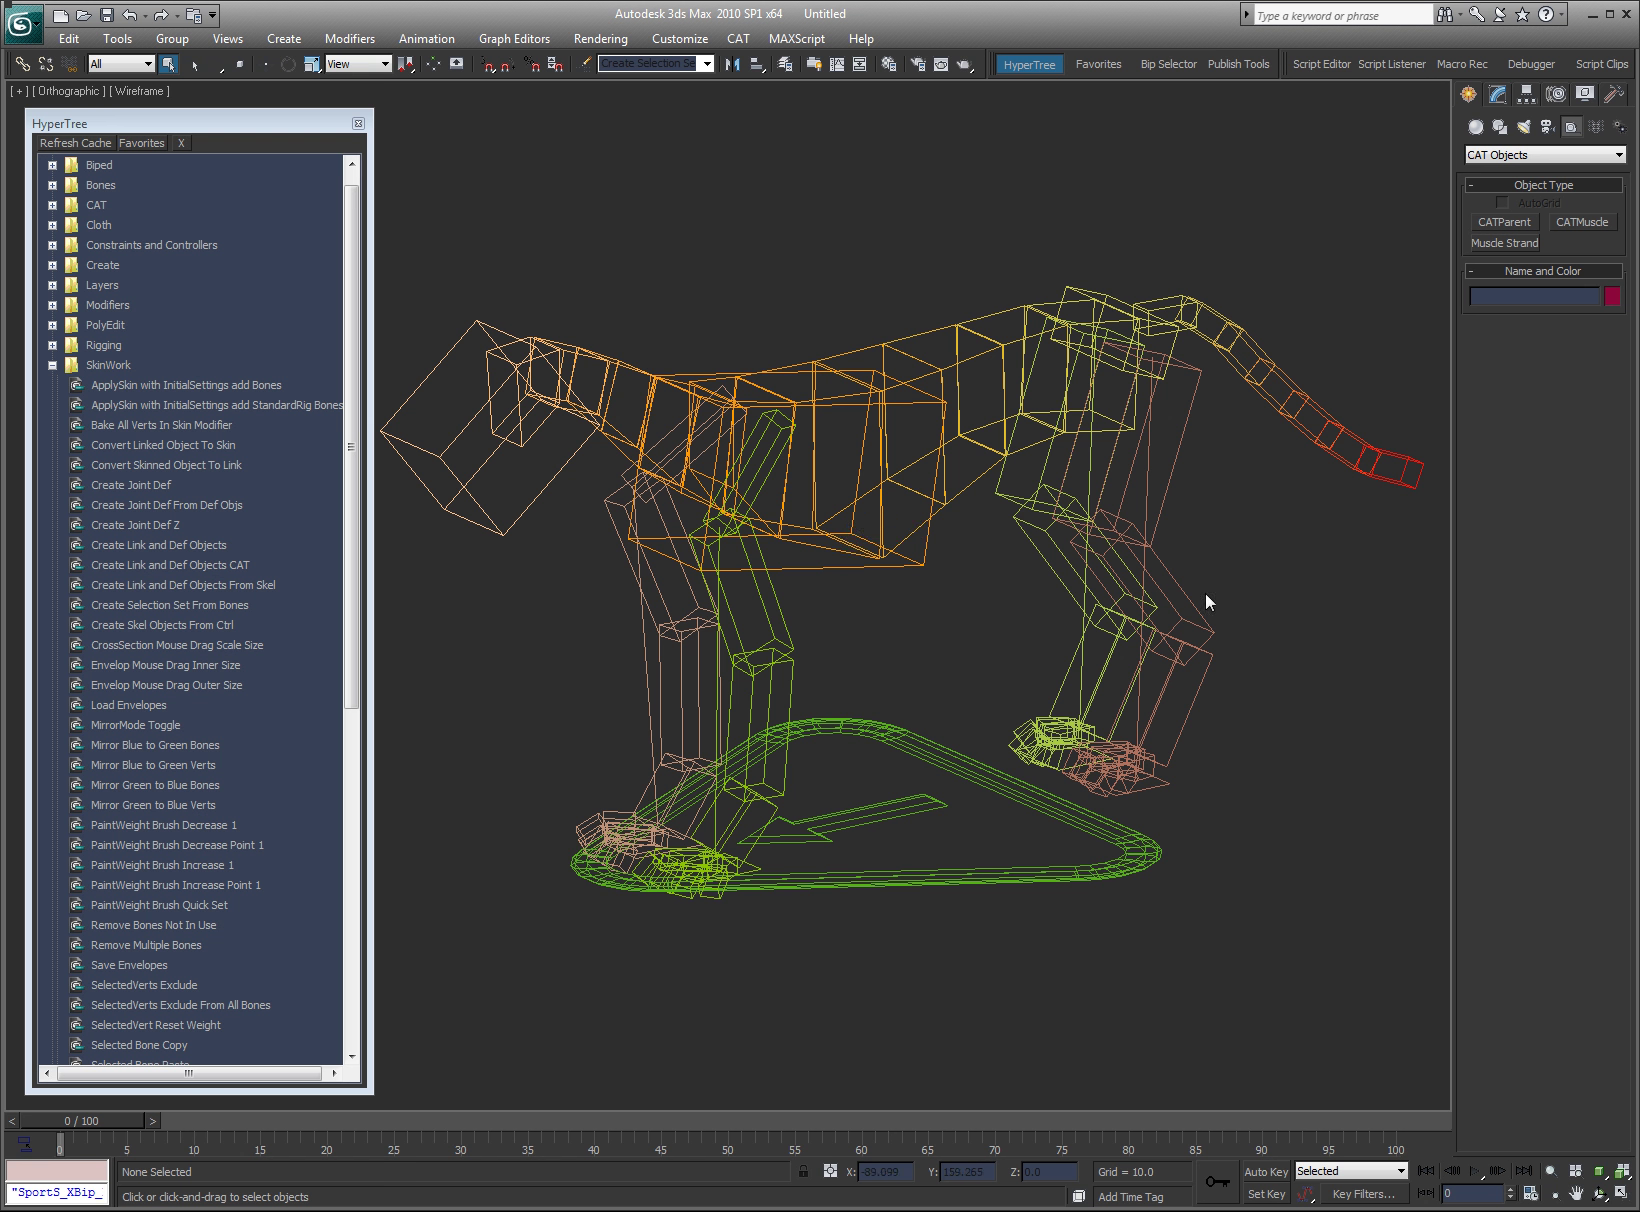
{"action": "left_click_drag", "start_coordinate": [1242, 826], "coordinate": [1104, 908]}
{"action": "key", "text": "Delete"}
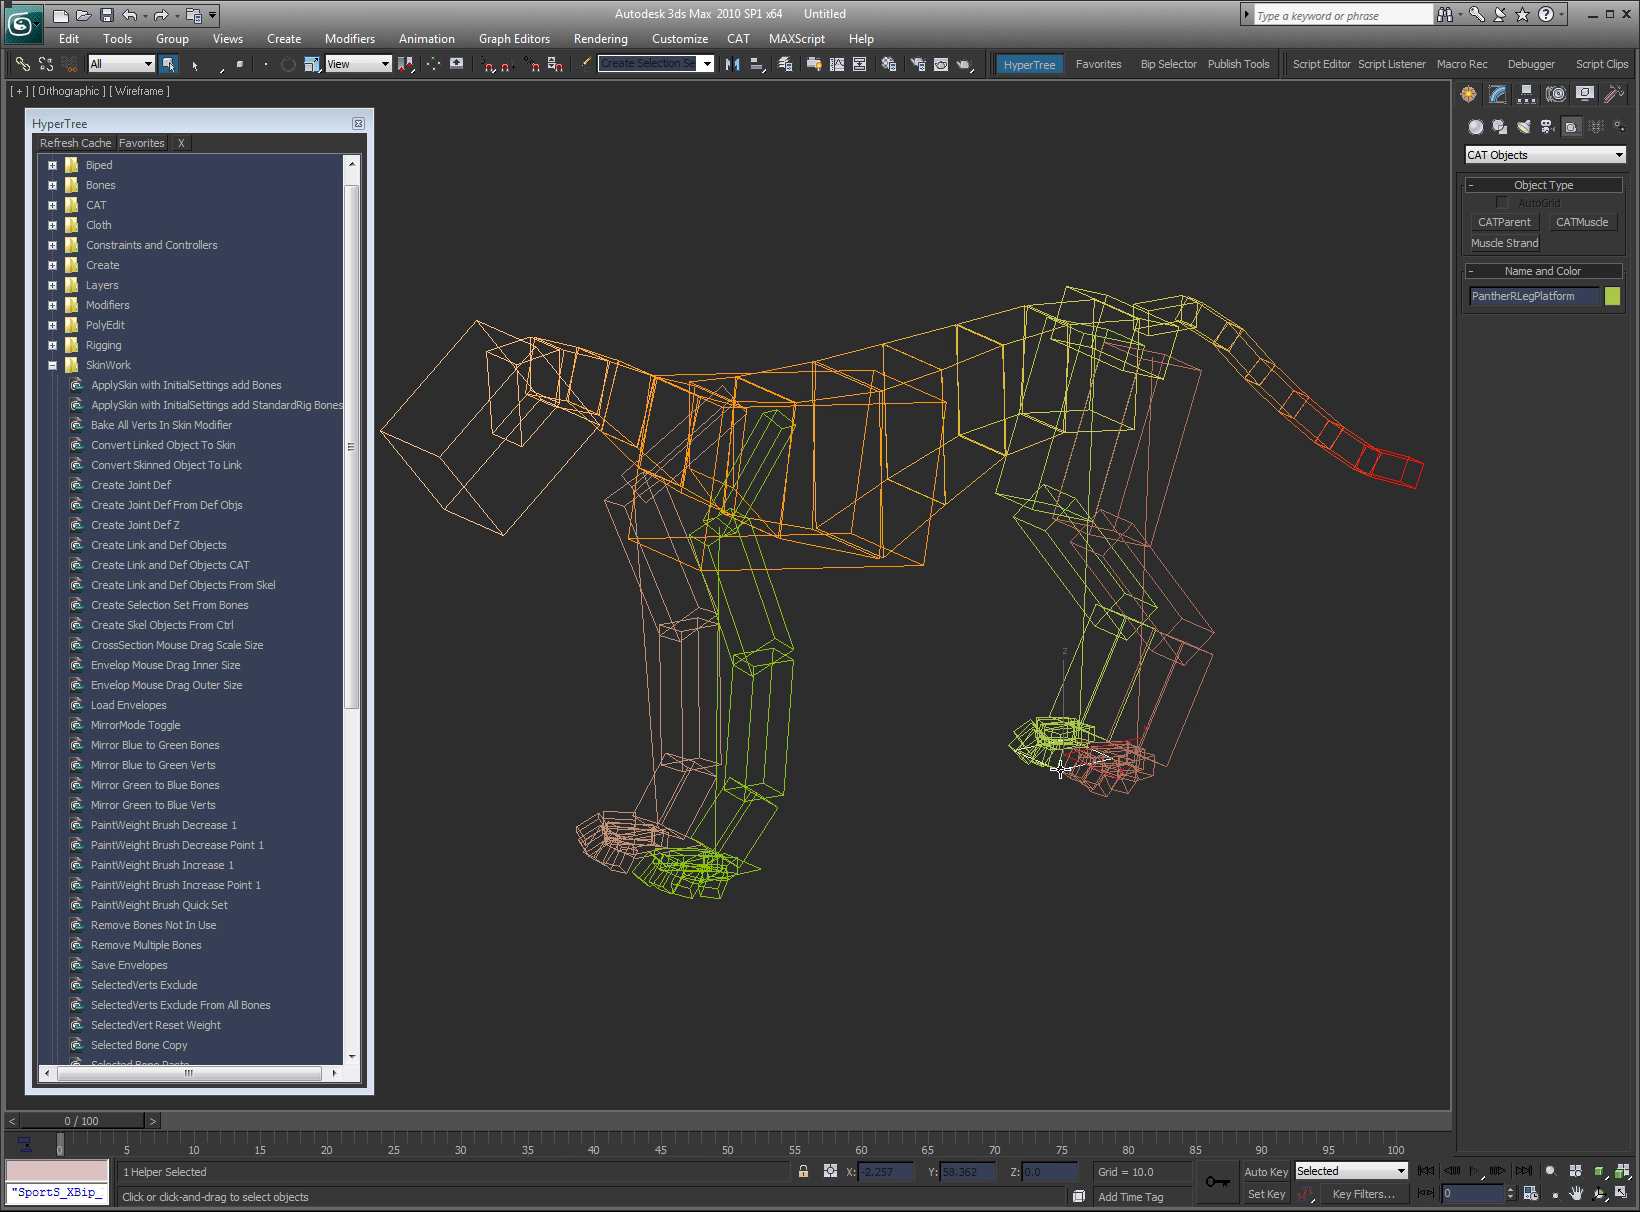
{"action": "left_click", "coordinate": [632, 857]}
{"action": "left_click", "coordinate": [690, 846]}
{"action": "left_click", "coordinate": [681, 842]}
{"action": "left_click", "coordinate": [1029, 568]}
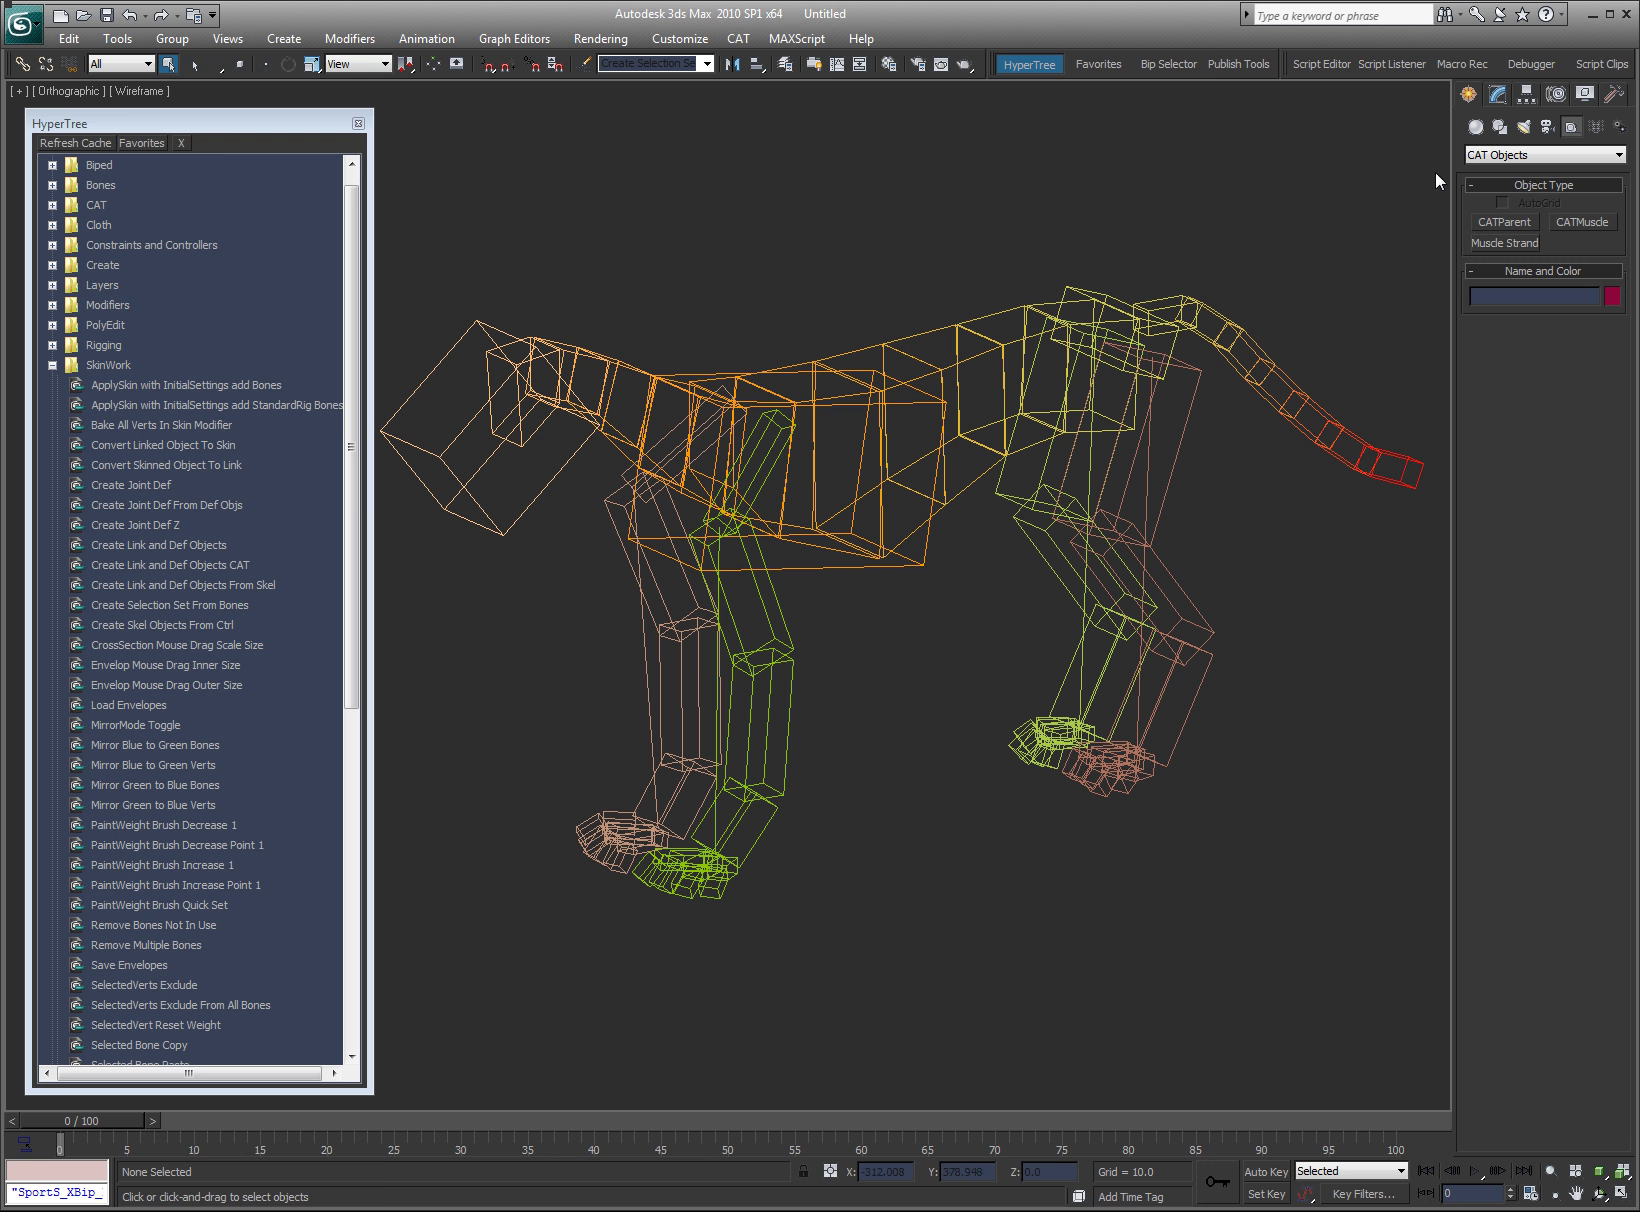
- Select all the Panther bones and run the Create Link and Def Objects CAT script on them
{"action": "mouse_move", "coordinate": [1434, 172]}
{"action": "left_mouse_down"}
{"action": "mouse_move", "coordinate": [978, 629]}
{"action": "mouse_move", "coordinate": [373, 958]}
{"action": "left_mouse_up"}
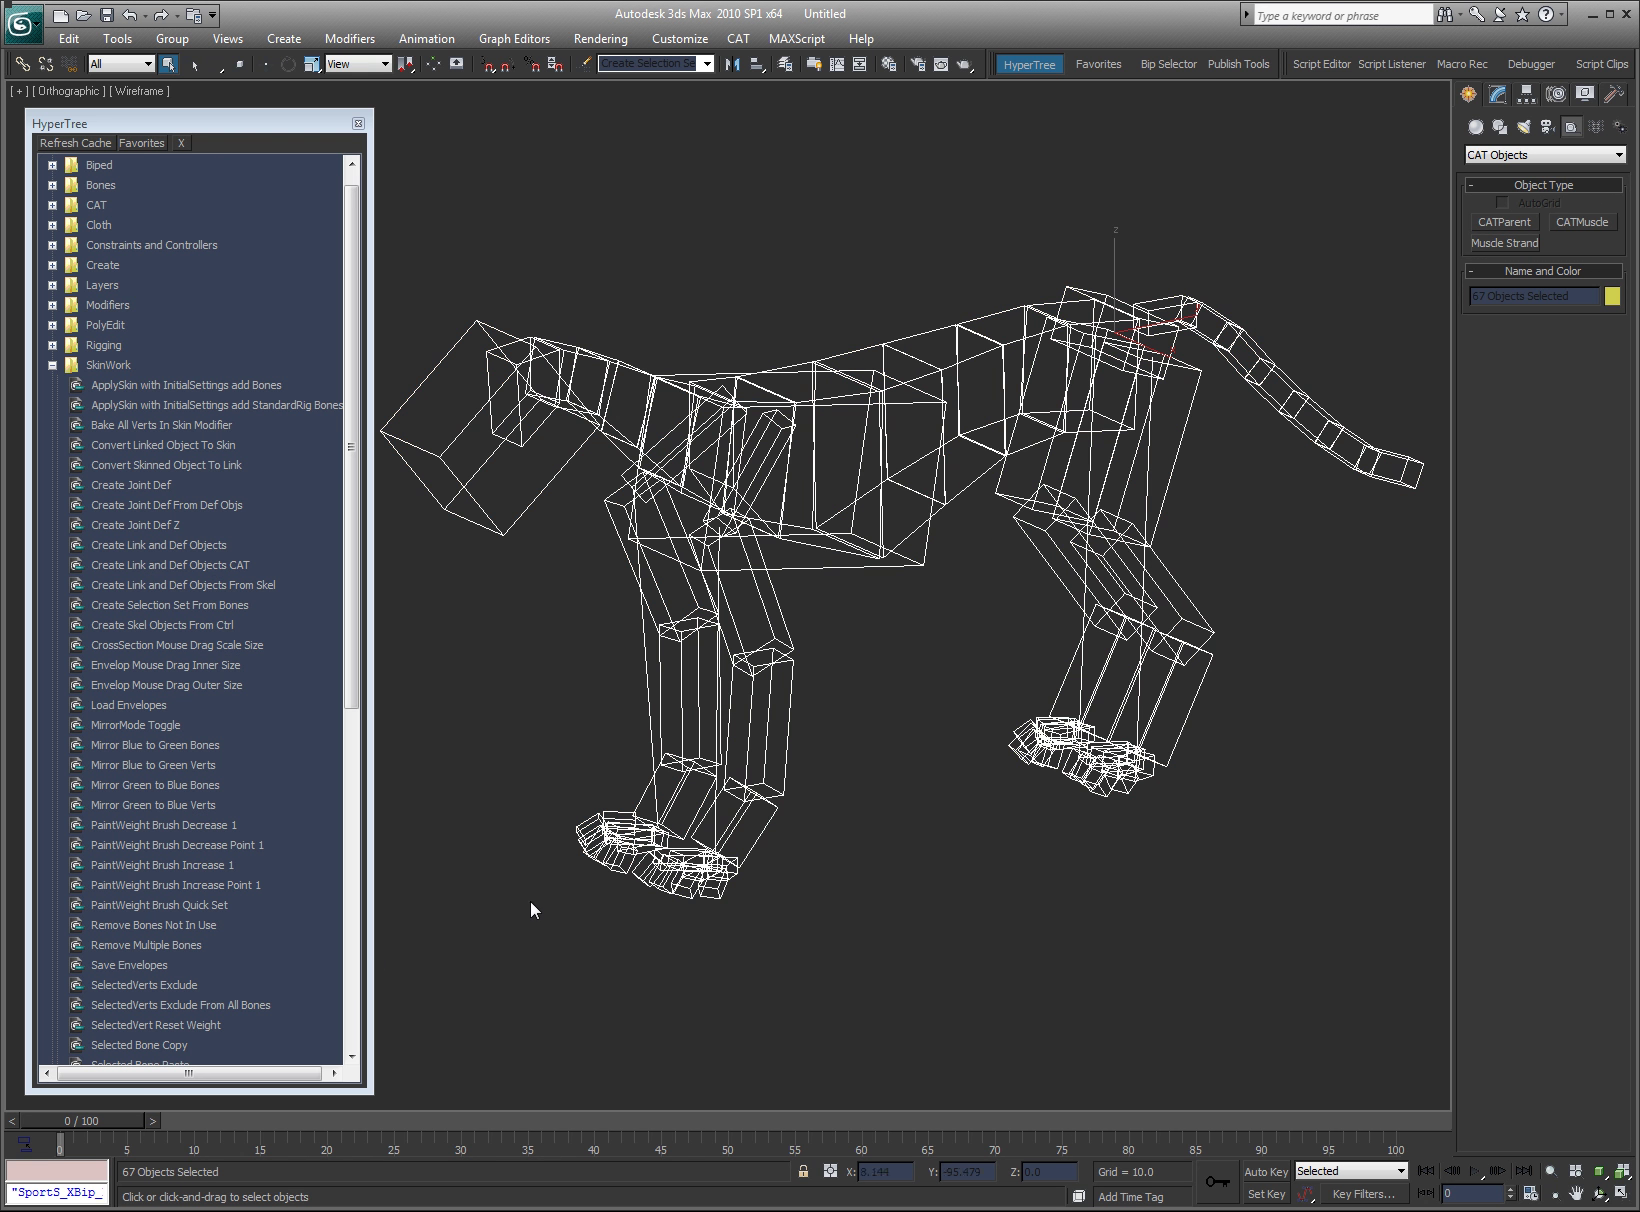
{"action": "mouse_move", "coordinate": [1053, 655]}
{"action": "middle_mouse_down", "text": "alt"}
{"action": "mouse_move", "coordinate": [947, 673]}
{"action": "mouse_move", "coordinate": [1033, 655]}
{"action": "middle_mouse_up", "text": "alt"}
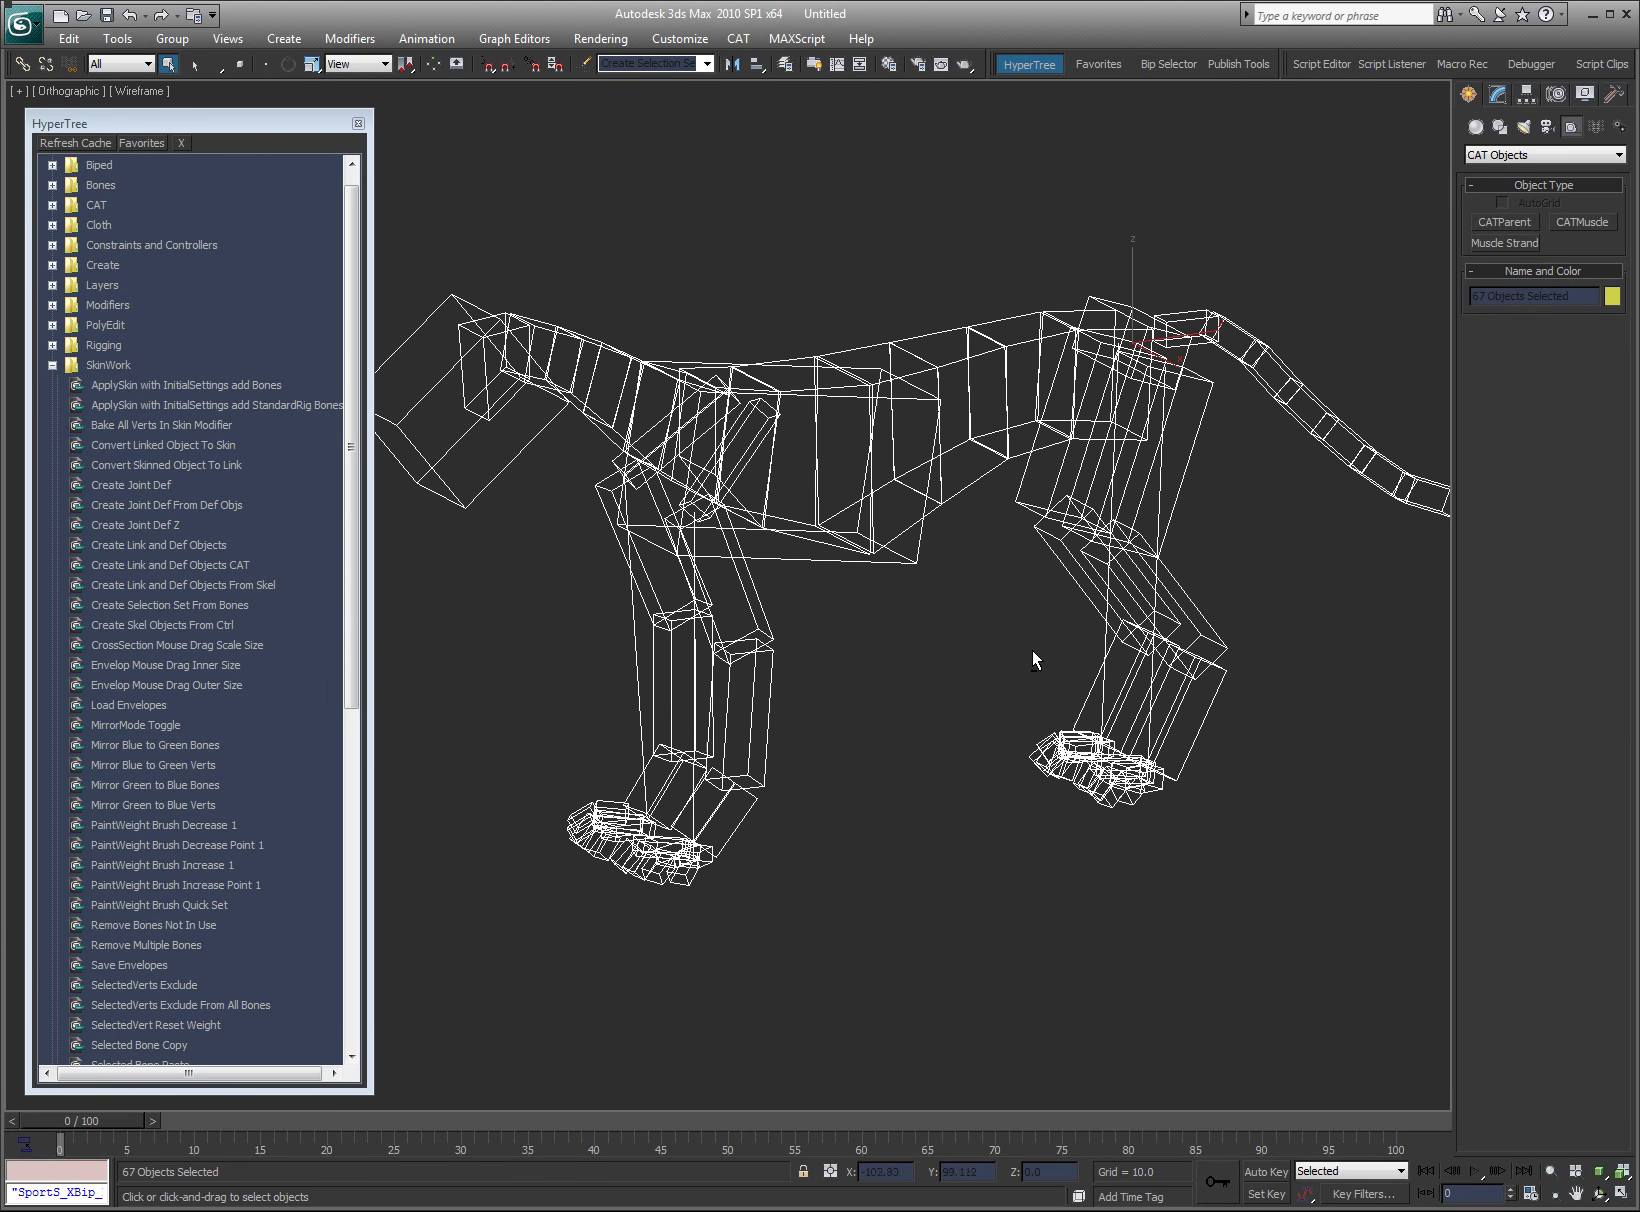
{"action": "left_click", "coordinate": [238, 567]}
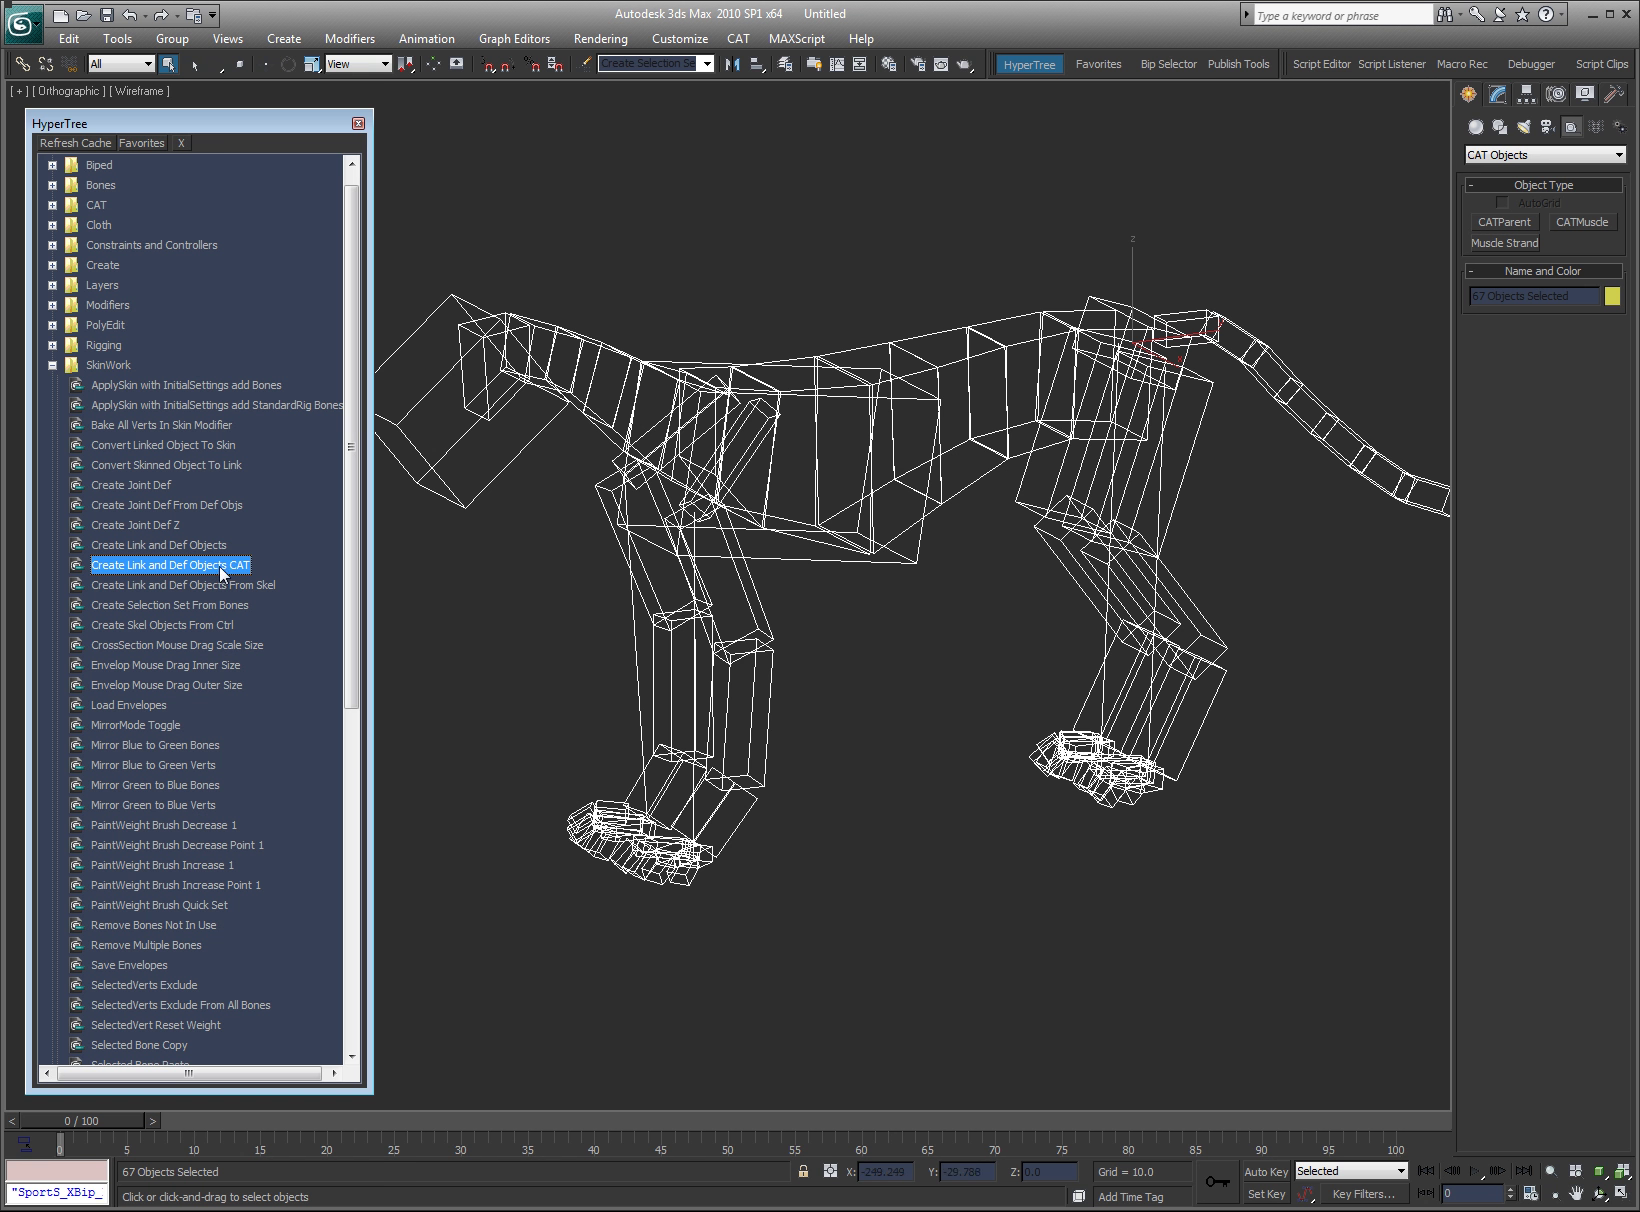
{"action": "double_click", "coordinate": [227, 562]}
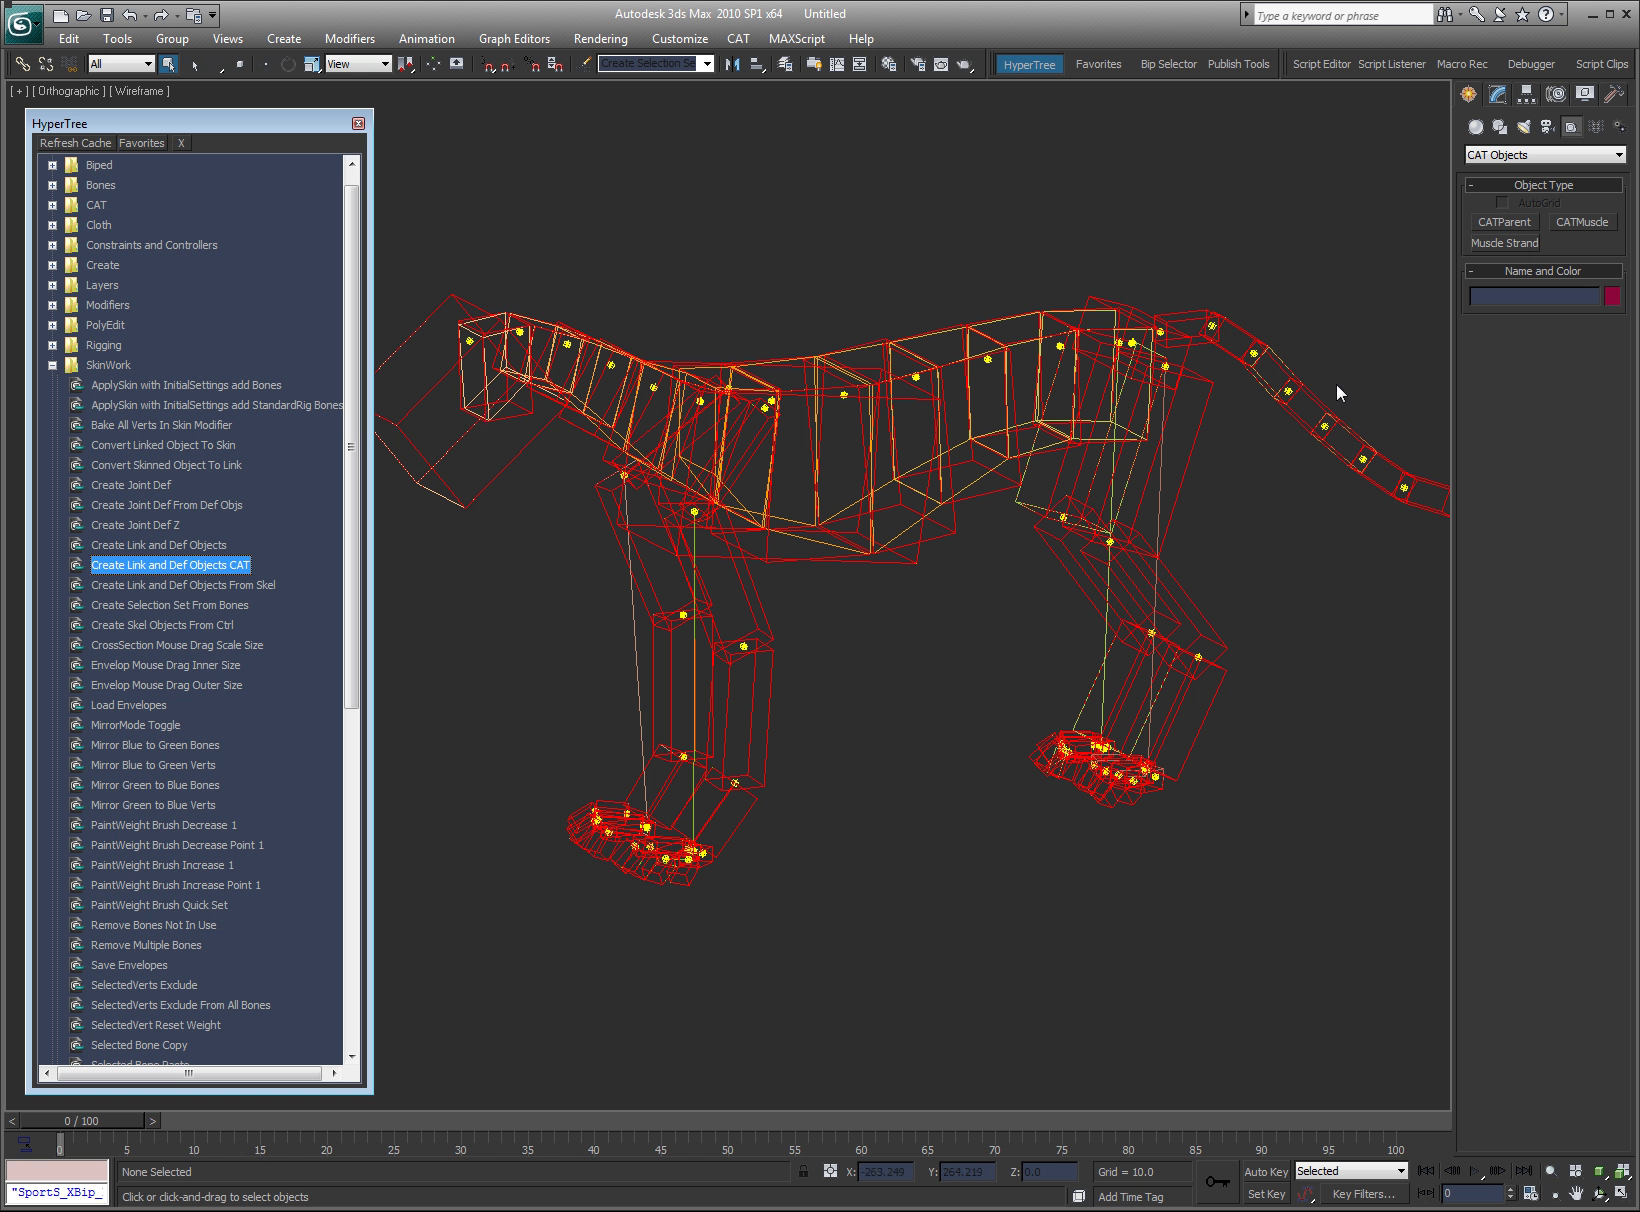
- Examine the left foreleg's stacked objects by selecting PantherLLeg2_Link, the bone PantherLLeg2, PantherLLeg2_Def and its parent link
{"action": "left_click", "coordinate": [767, 747]}
{"action": "left_click", "coordinate": [846, 722]}
{"action": "key", "text": "ctrl+w"}
{"action": "left_click_drag", "start_coordinate": [840, 588], "coordinate": [604, 856]}
{"action": "left_click", "coordinate": [813, 309]}
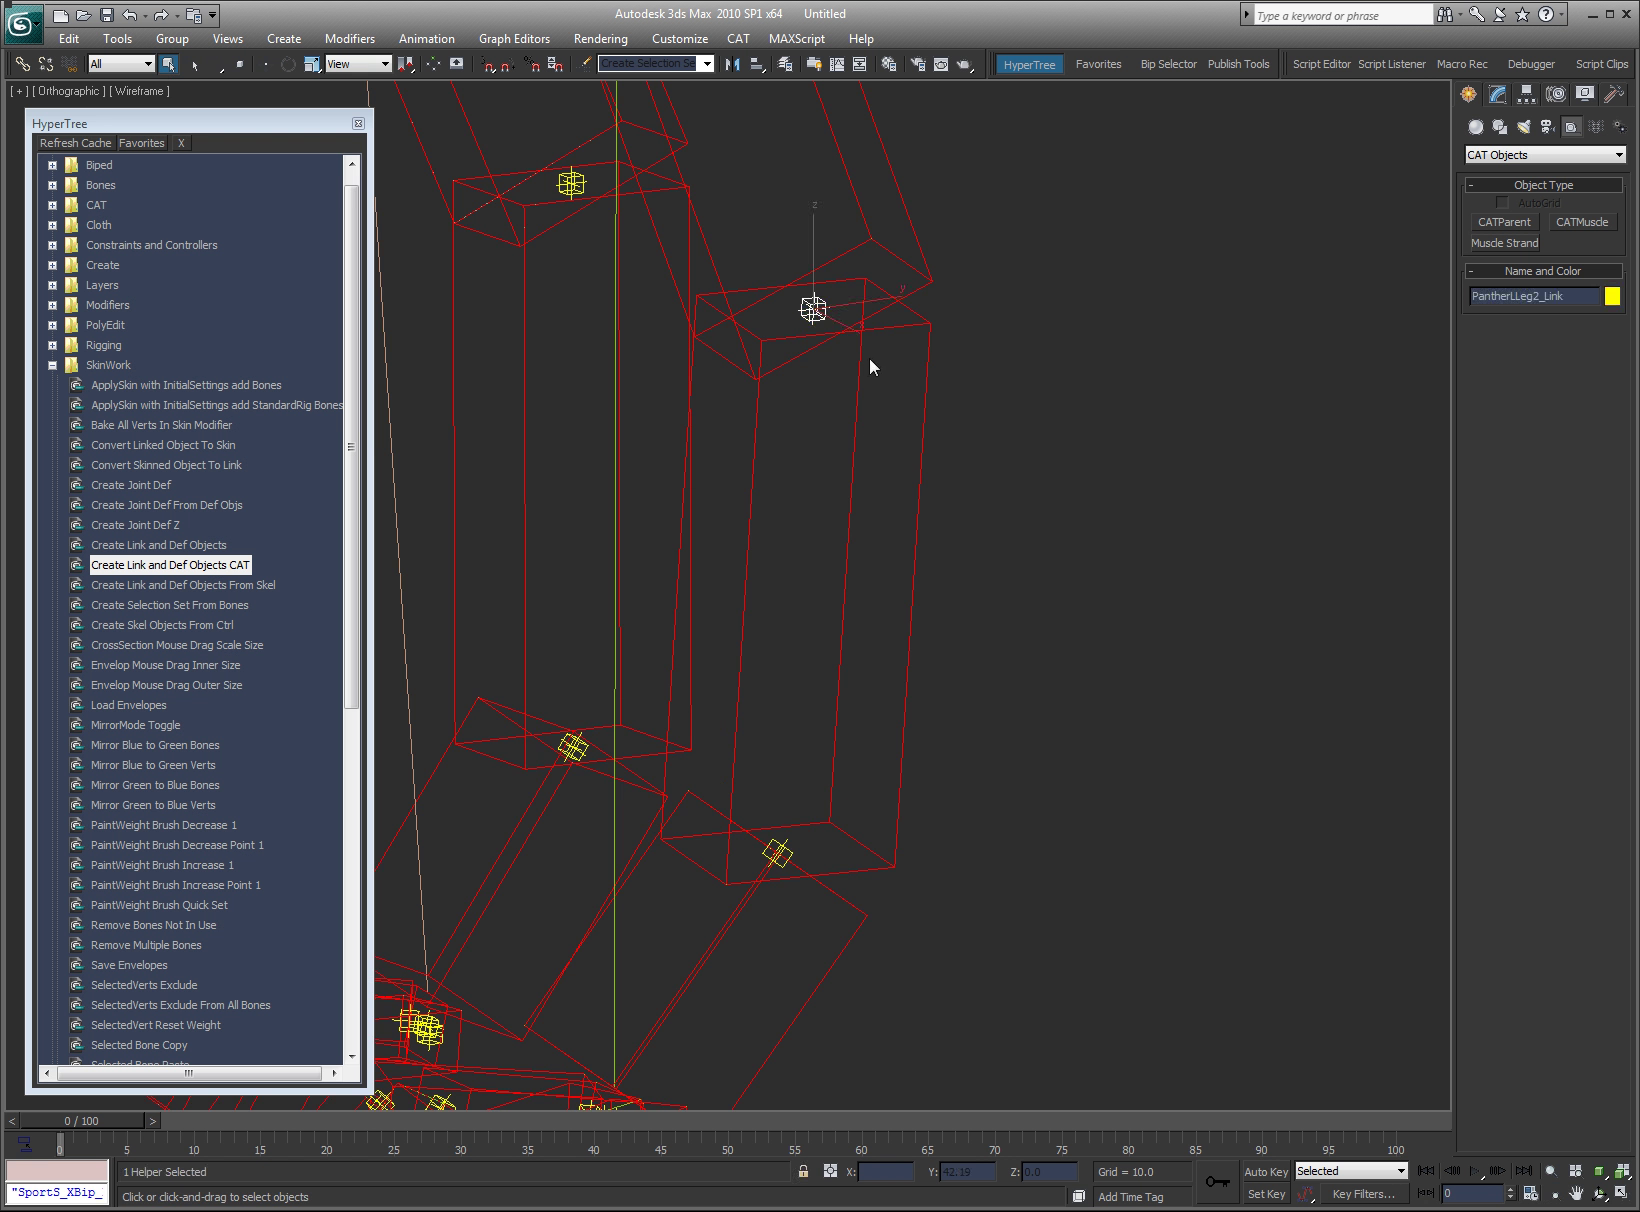
{"action": "key", "text": "w"}
{"action": "left_click_drag", "start_coordinate": [842, 291], "coordinate": [776, 282]}
{"action": "right_click", "coordinate": [776, 282]}
{"action": "left_click", "coordinate": [928, 331]}
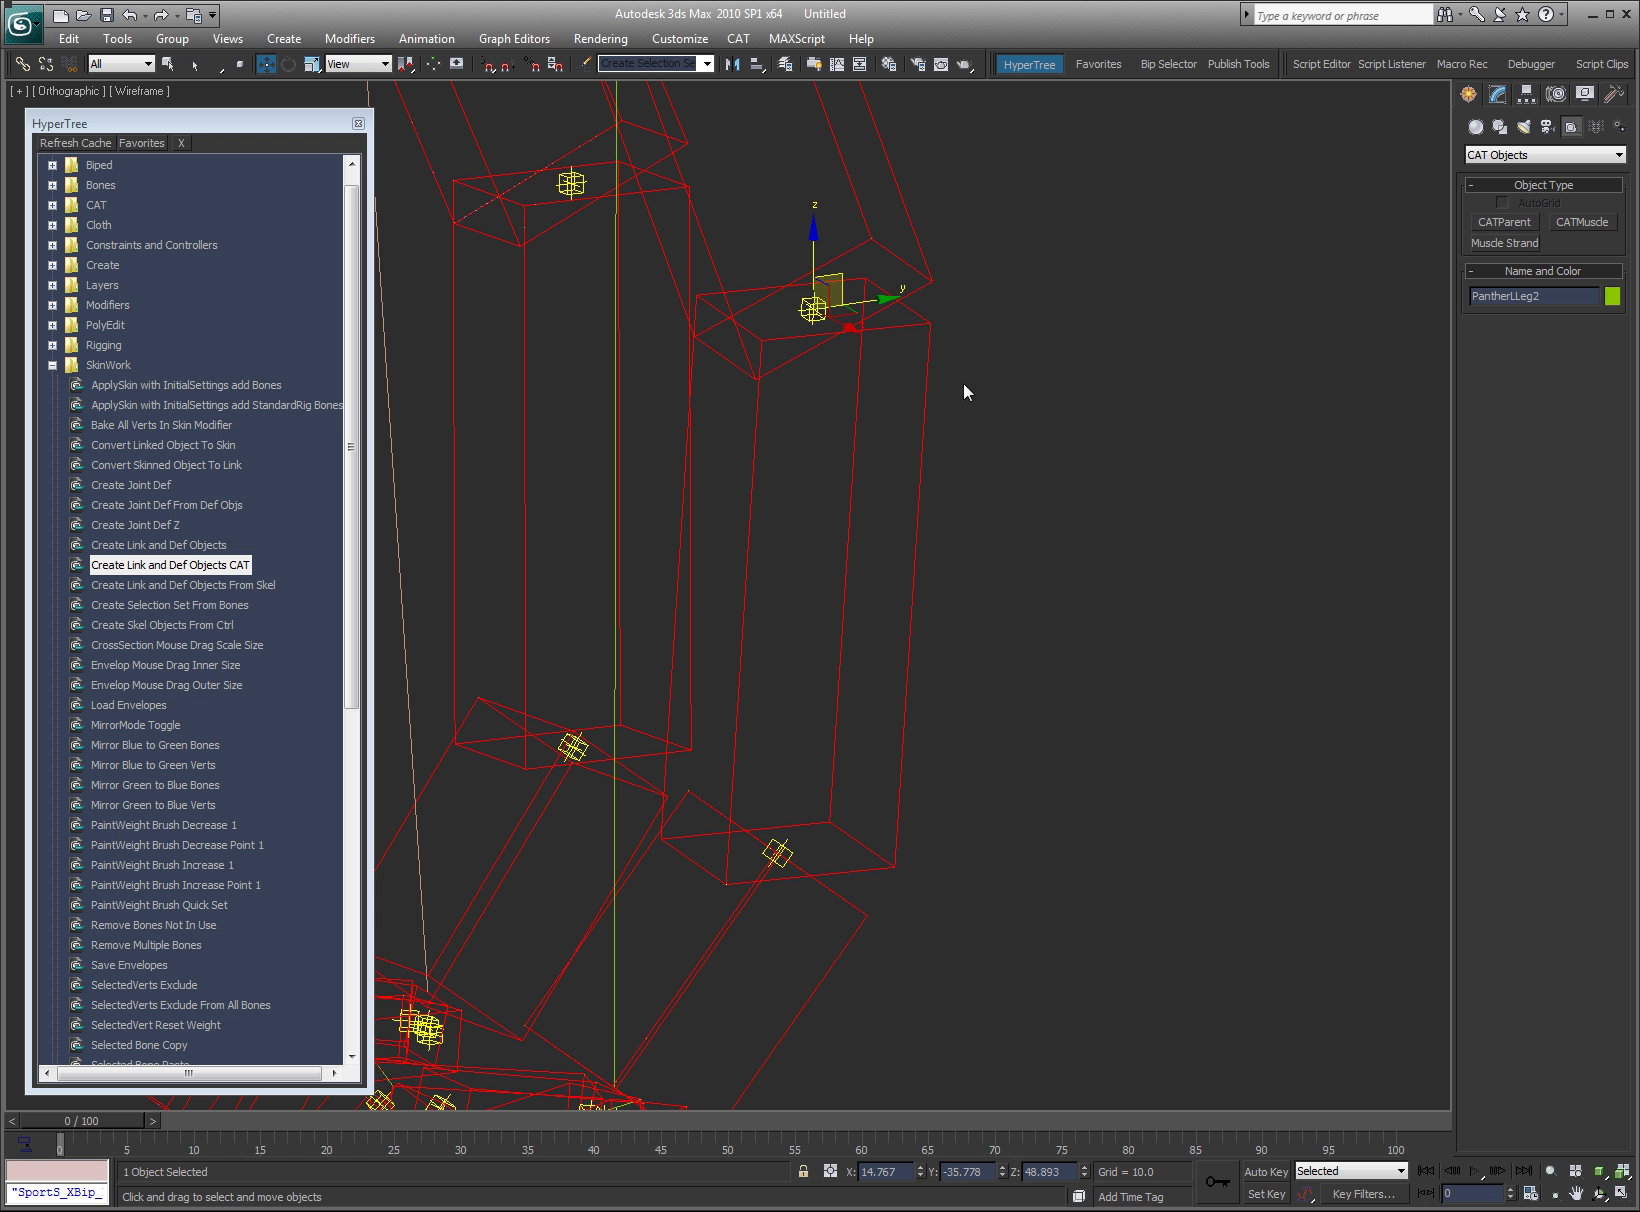
{"action": "left_click", "coordinate": [928, 362]}
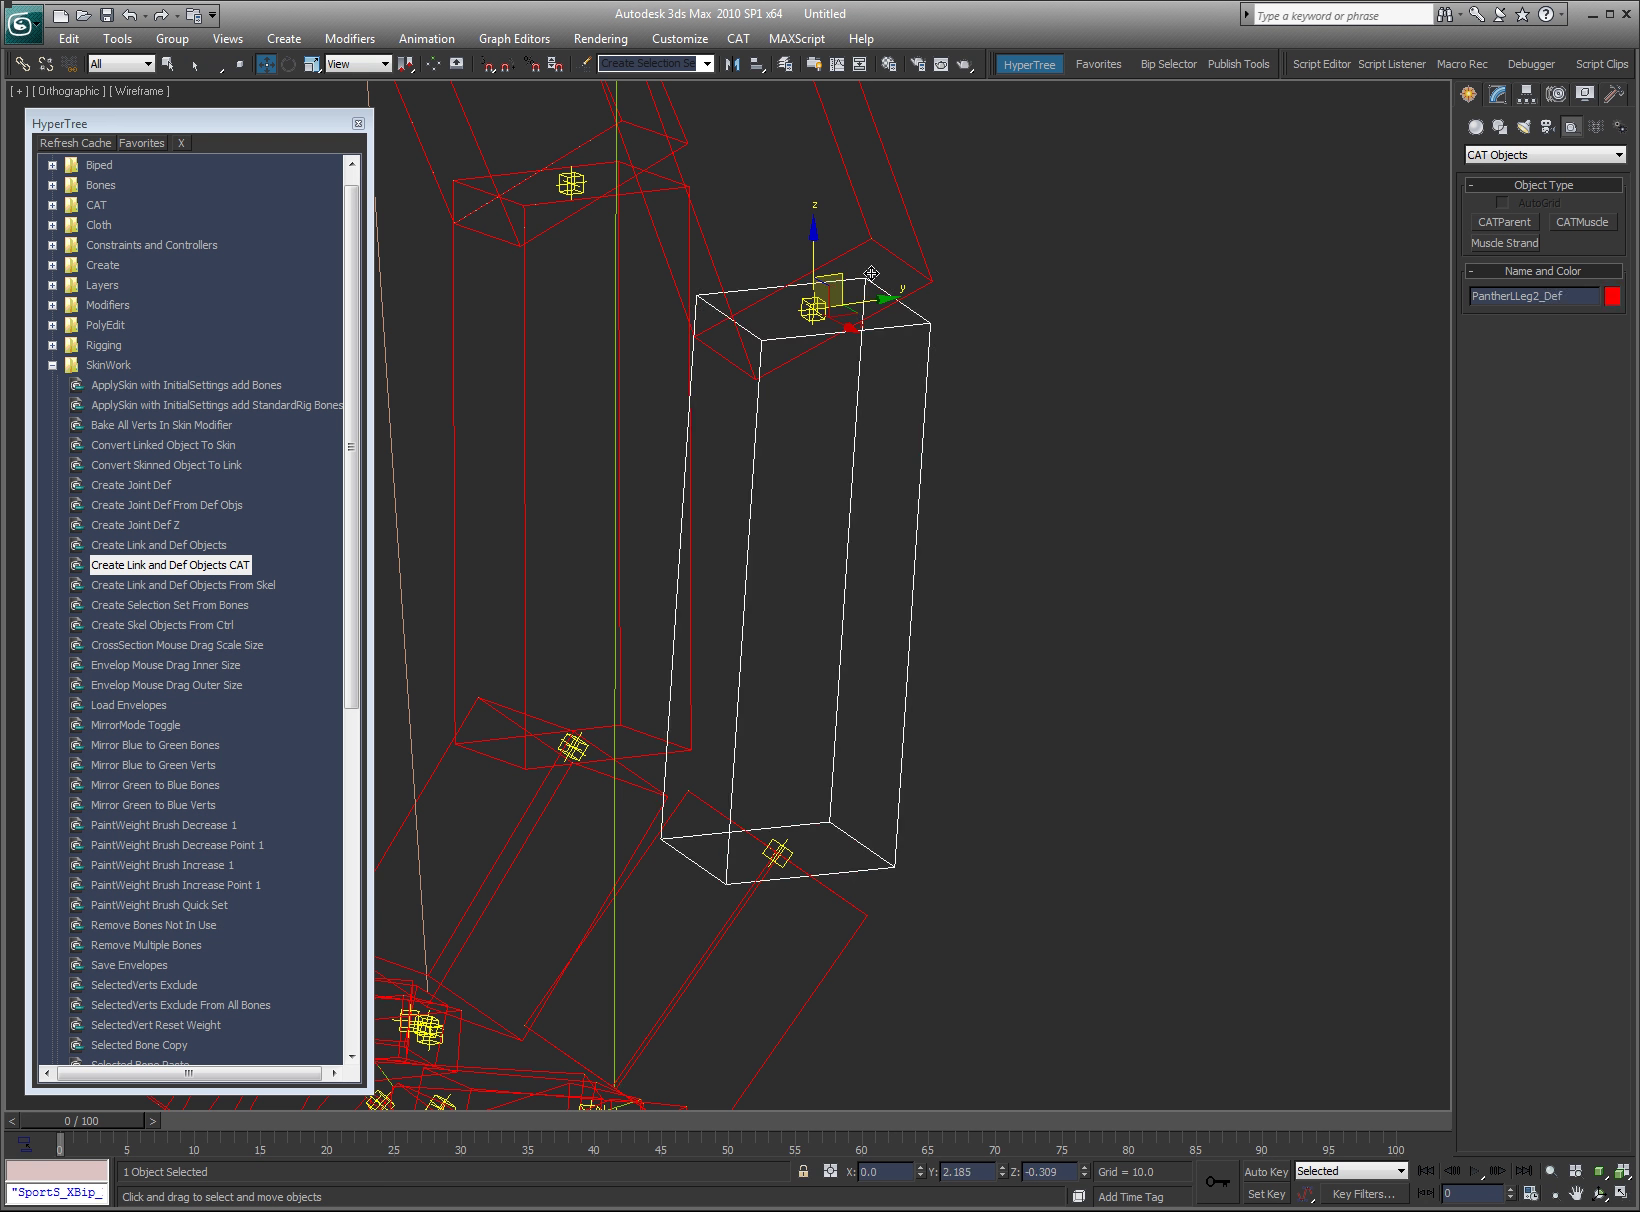
{"action": "key", "text": "Page_Up"}
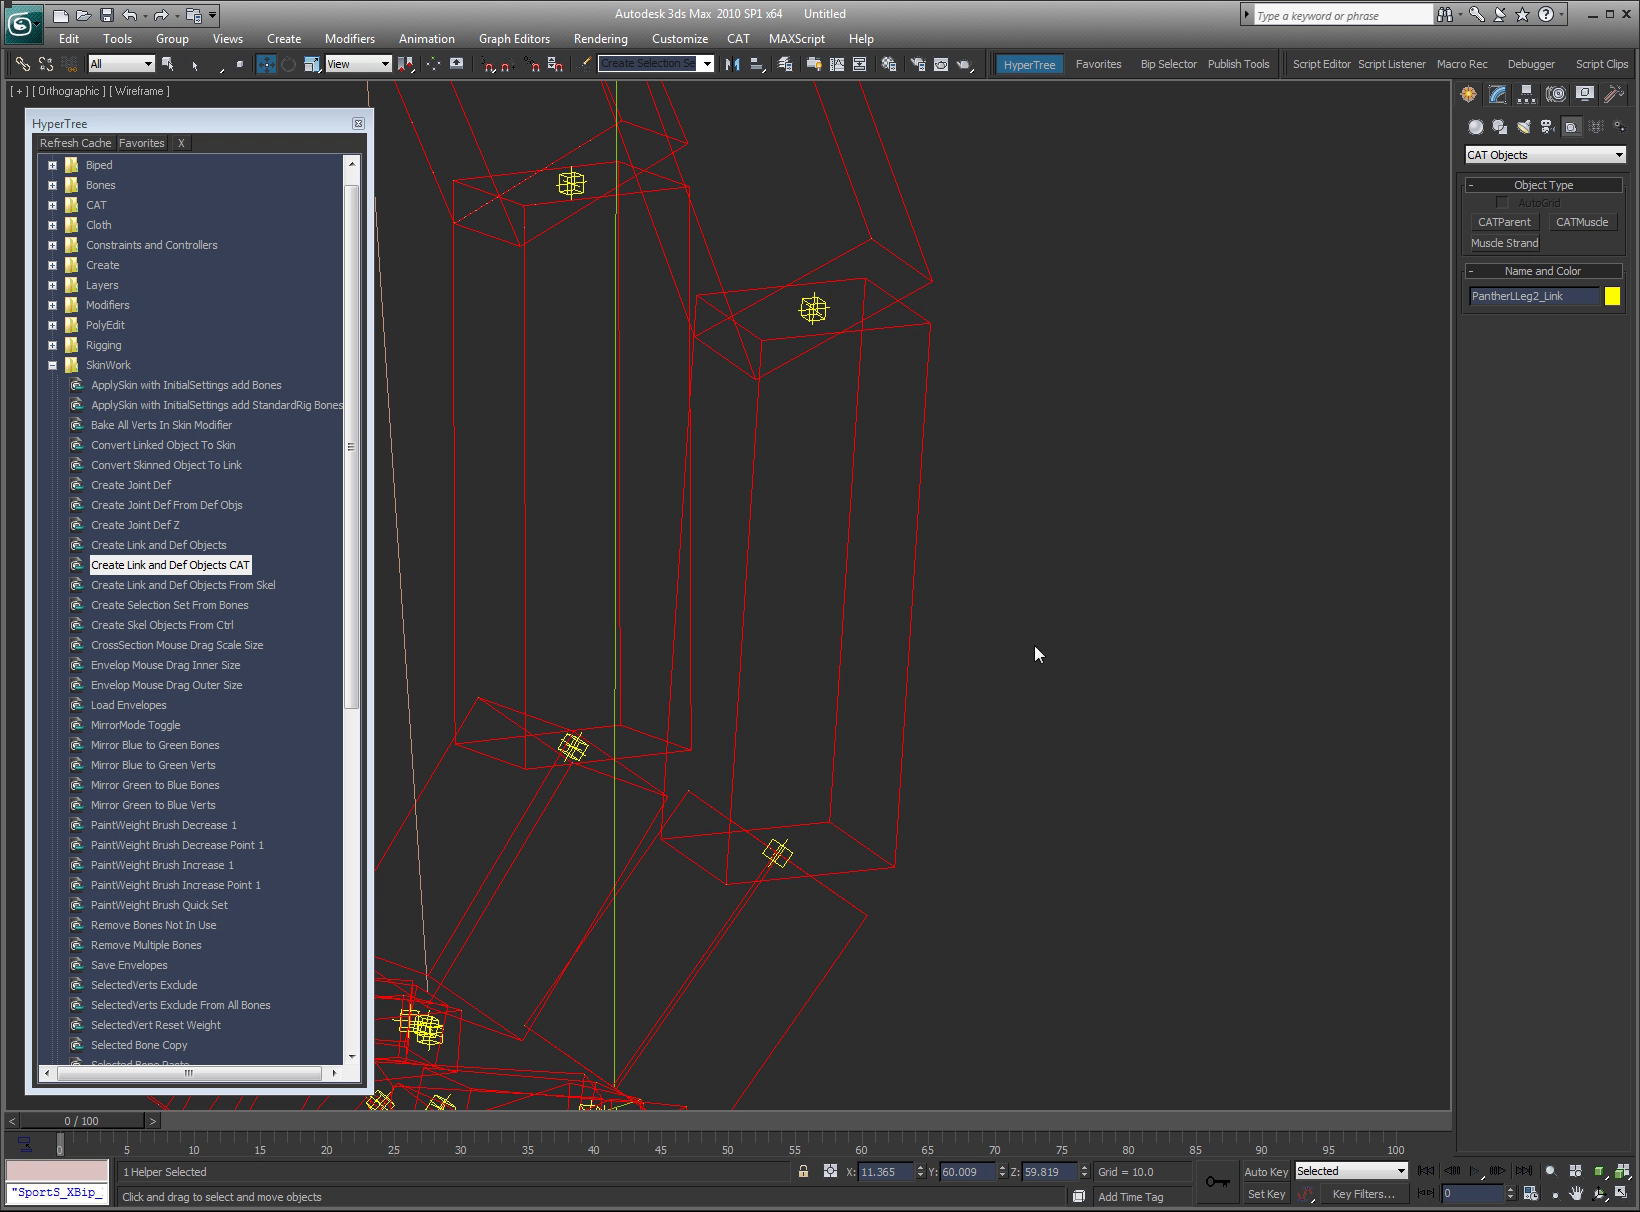
- Unhide the CATParent triangle and foot platforms, select the Panther parent and clear the selection
{"action": "scroll", "coordinate": [805, 857], "scroll_direction": "down", "scroll_amount": 10}
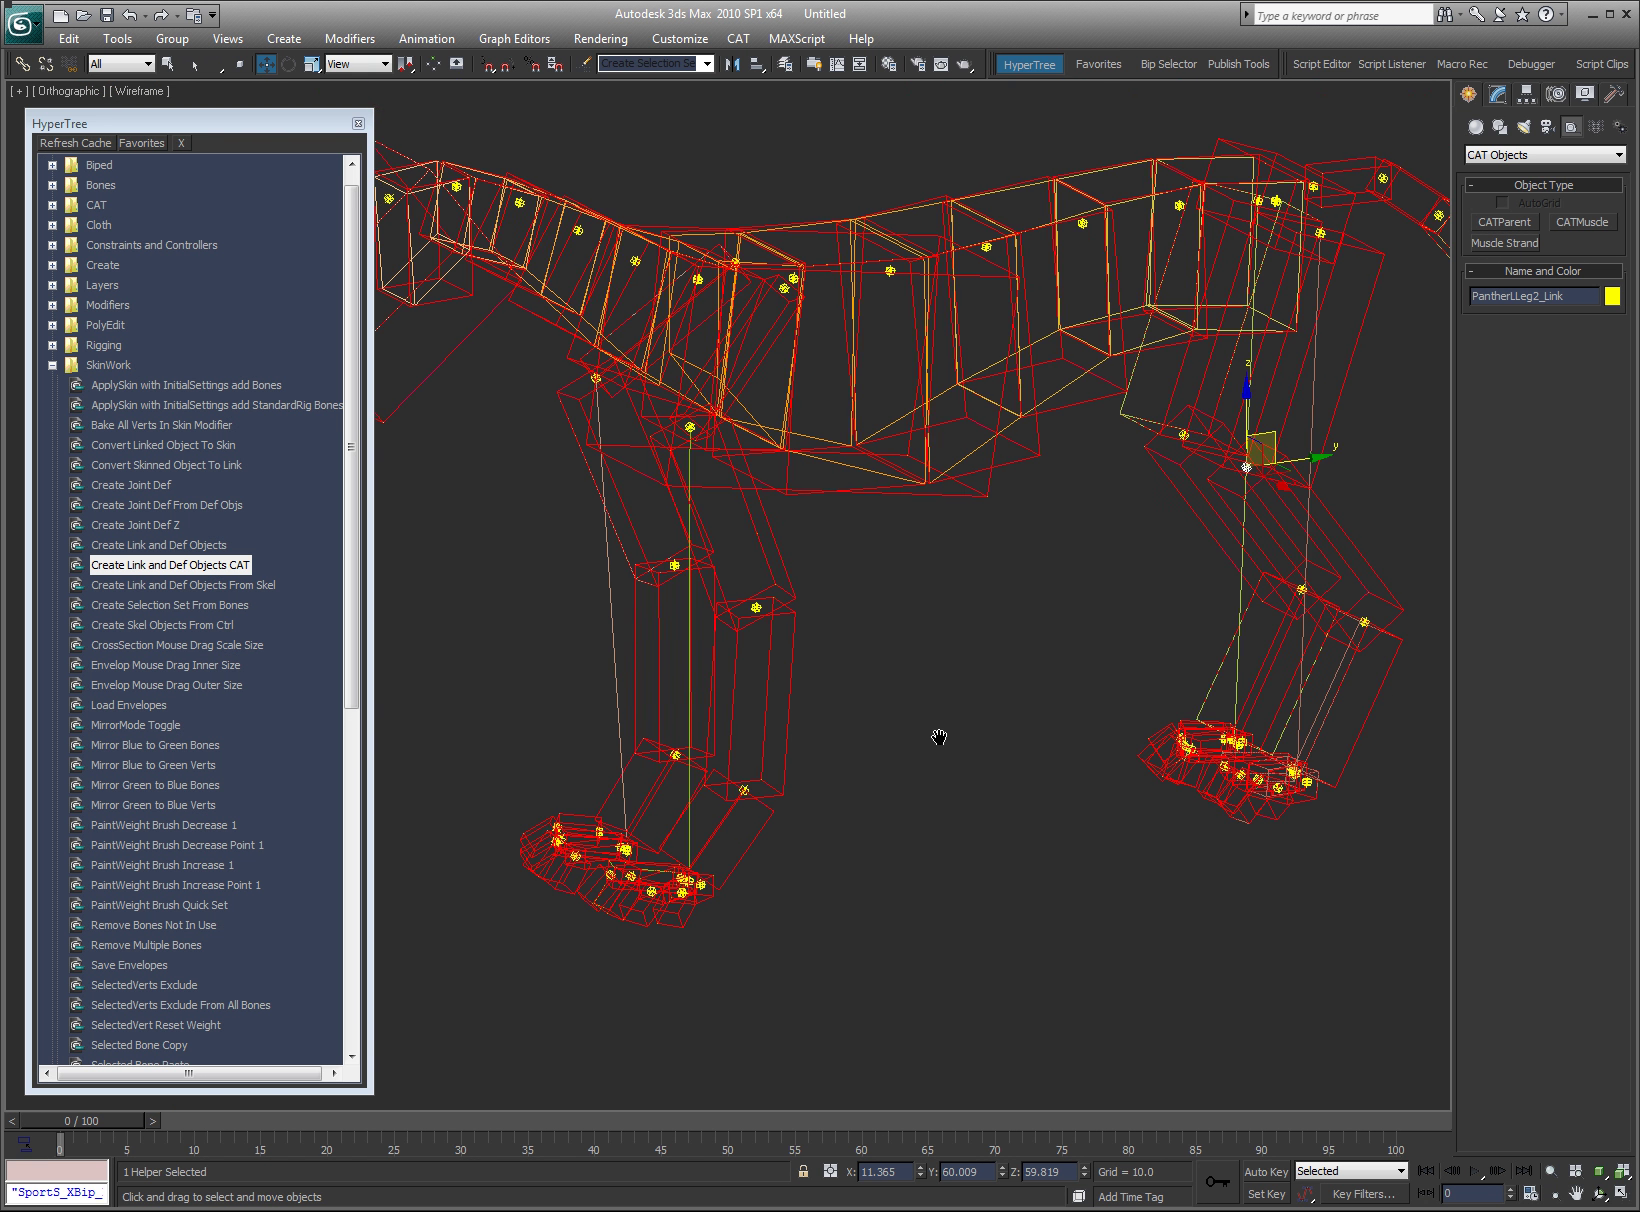
{"action": "scroll", "coordinate": [948, 745], "scroll_direction": "down", "scroll_amount": 2}
{"action": "scroll", "coordinate": [910, 753], "scroll_direction": "up", "scroll_amount": 1}
{"action": "left_click", "coordinate": [910, 753]}
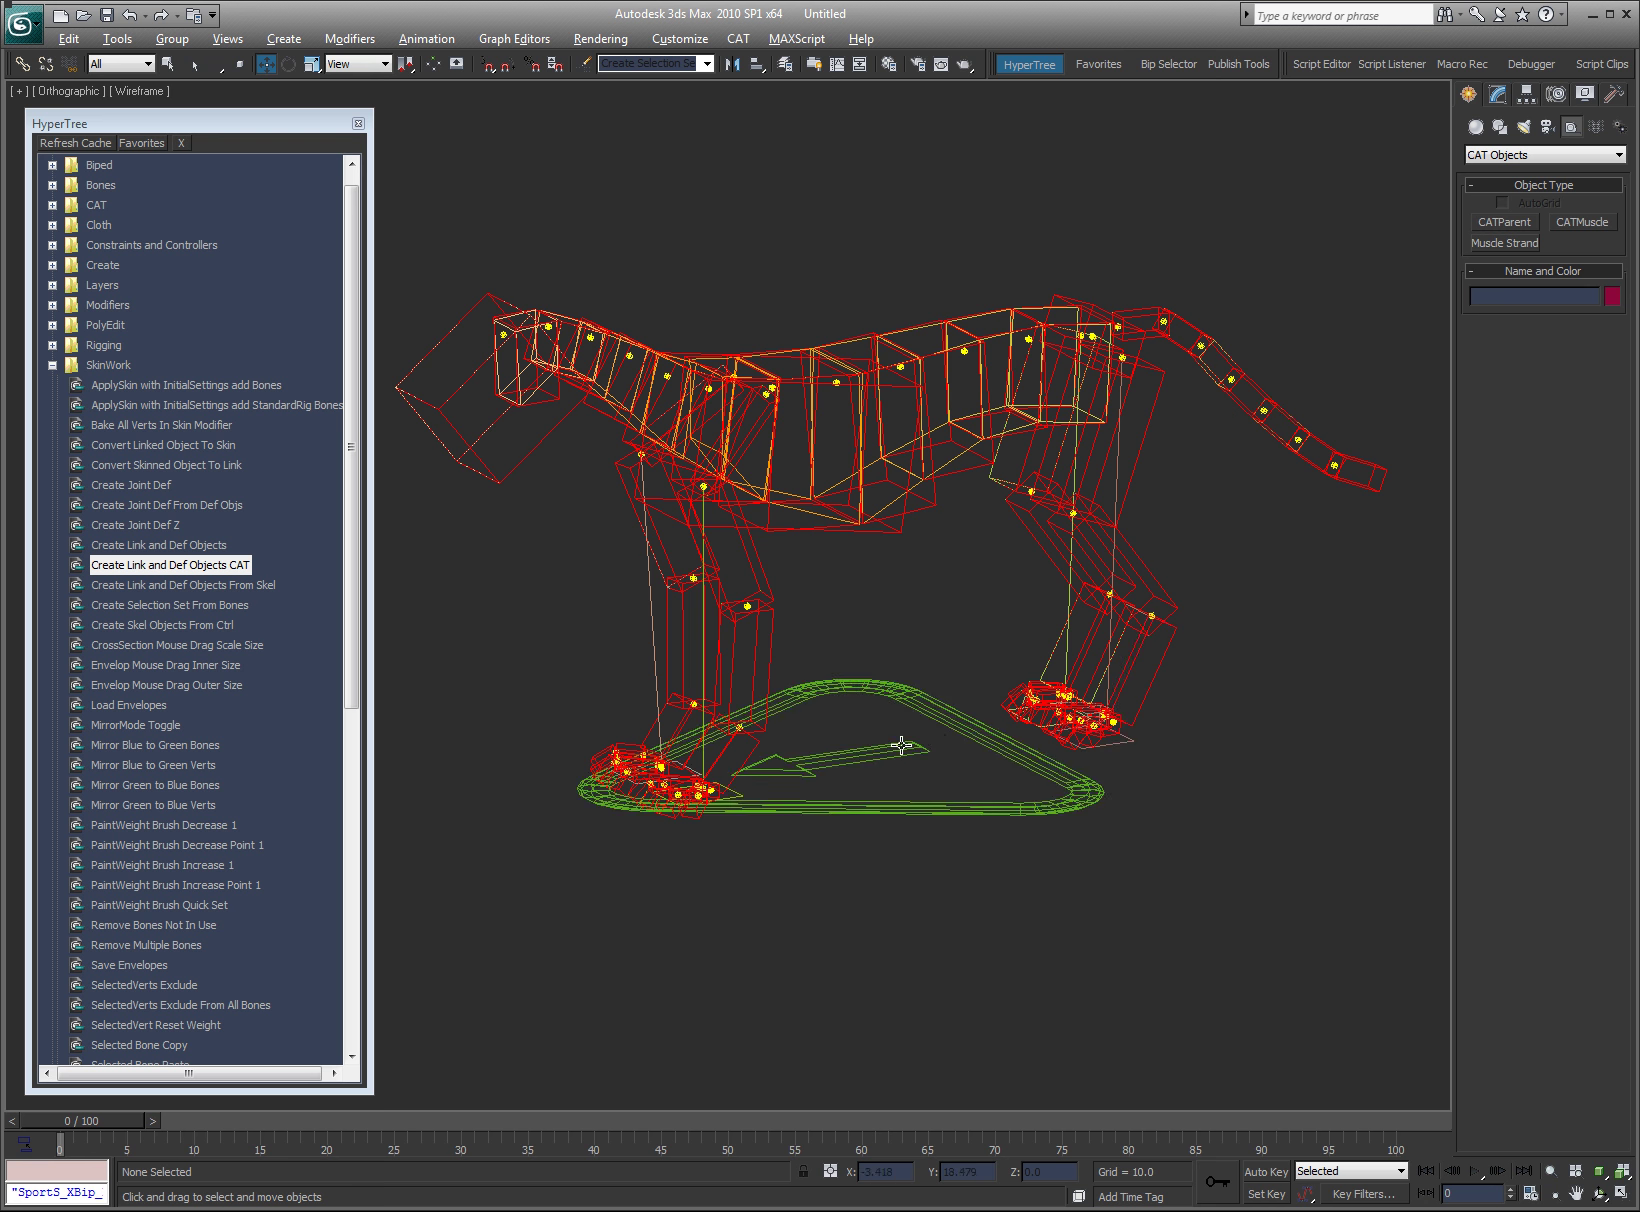
{"action": "left_click", "coordinate": [901, 745]}
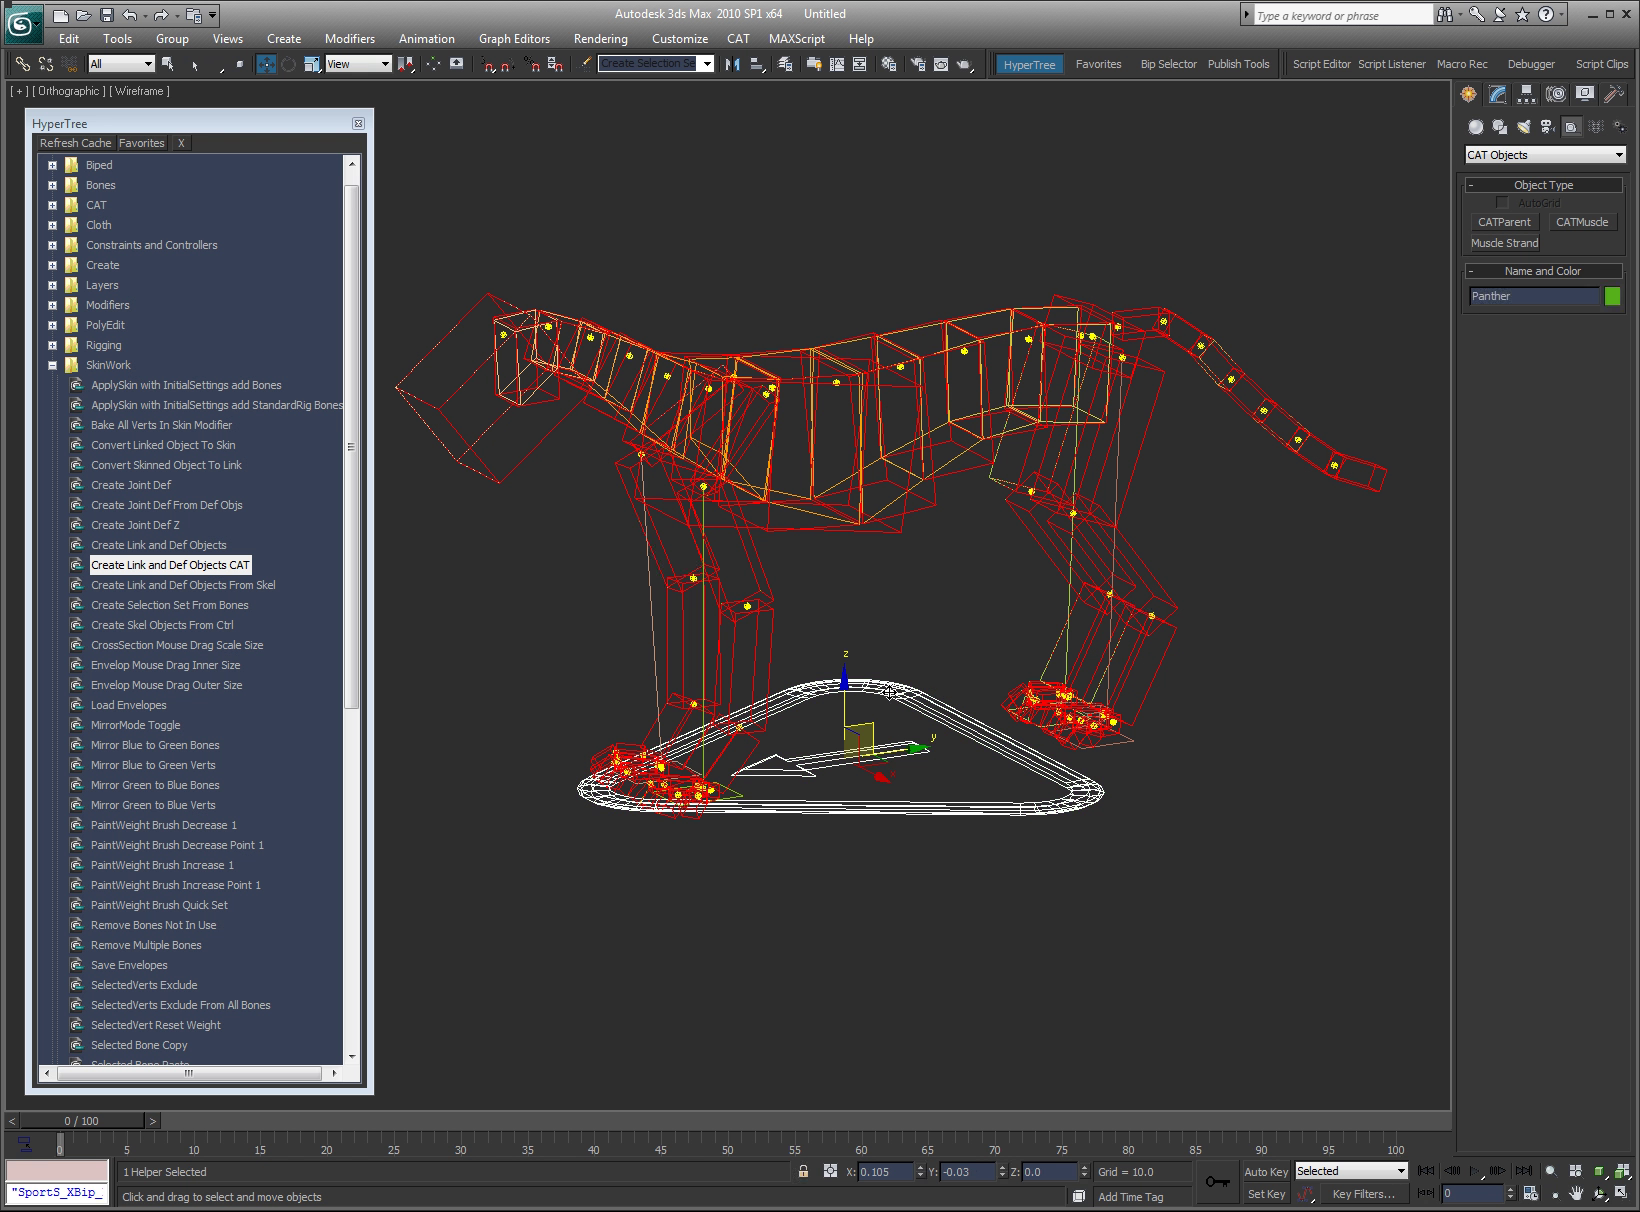
{"action": "left_click", "coordinate": [924, 621]}
- Select all the _Link helpers of the rig by name, then clear the selection
{"action": "key", "text": "h"}
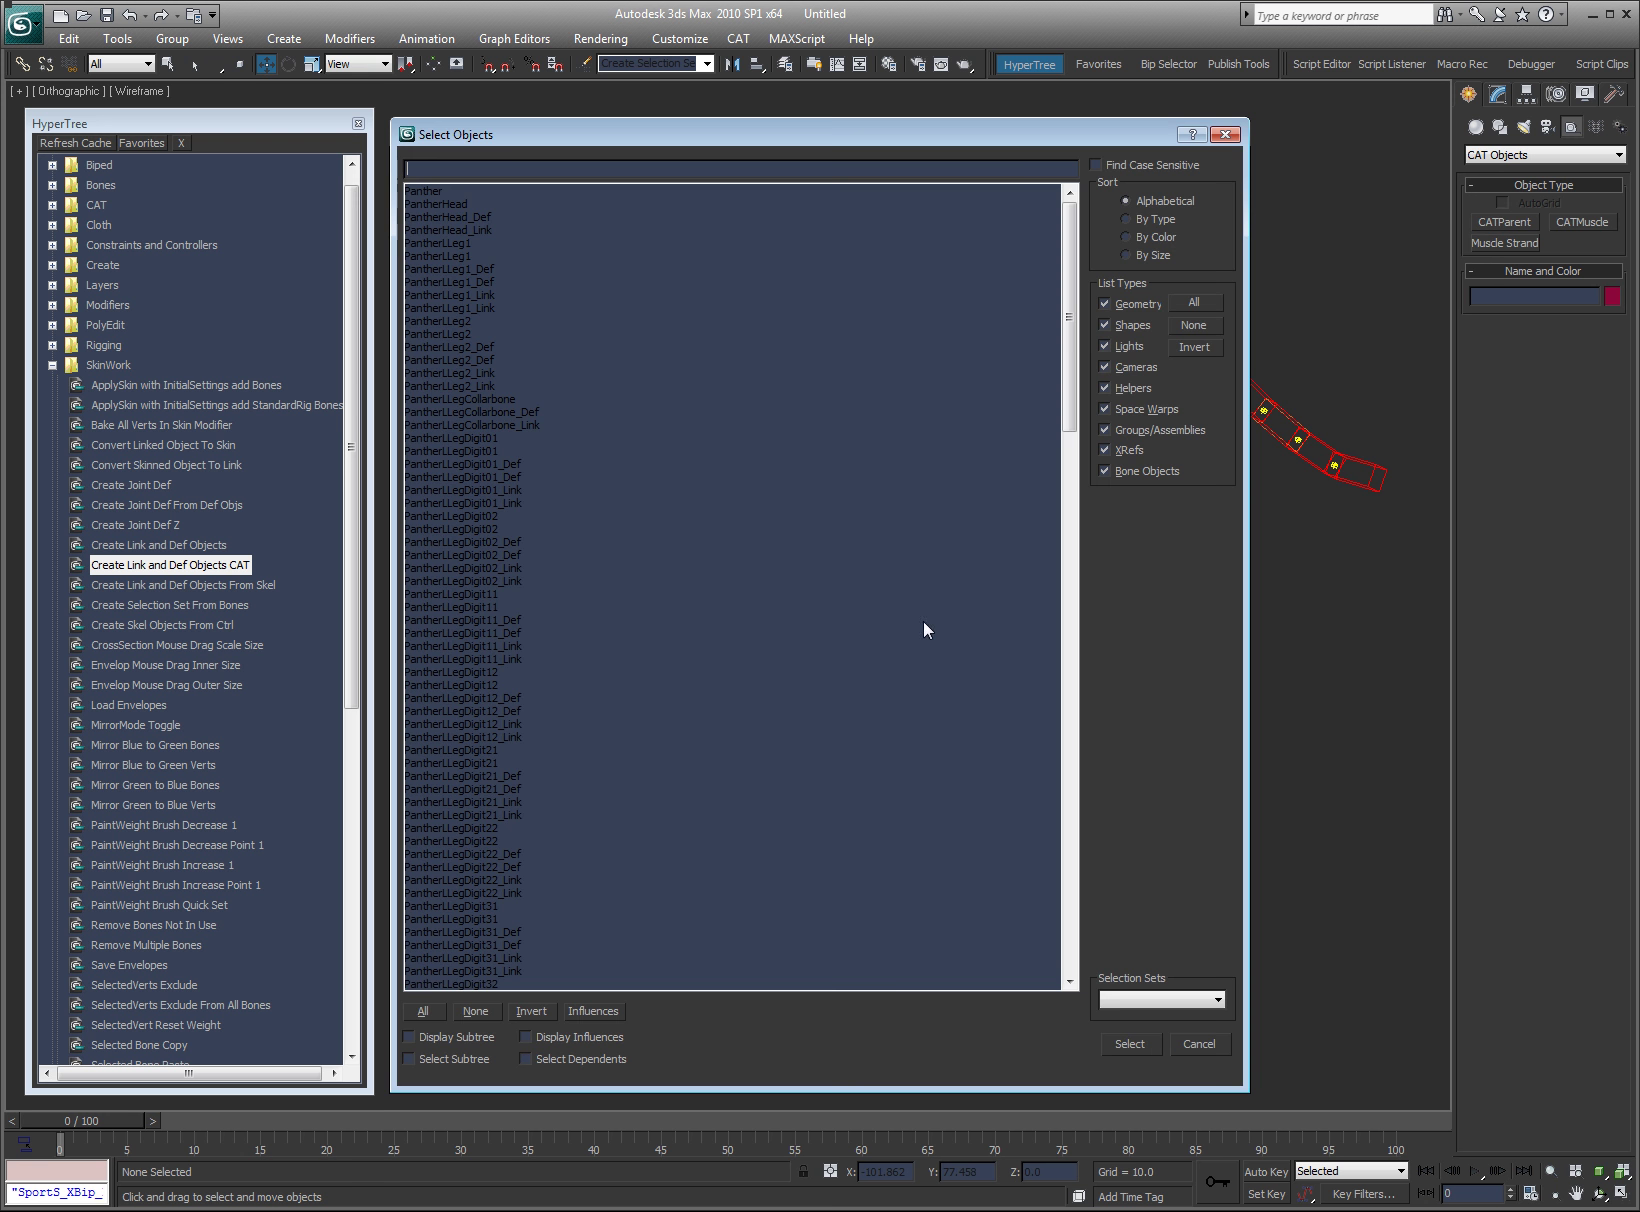
{"action": "key", "text": "ctrl+a"}
{"action": "key", "text": "Return"}
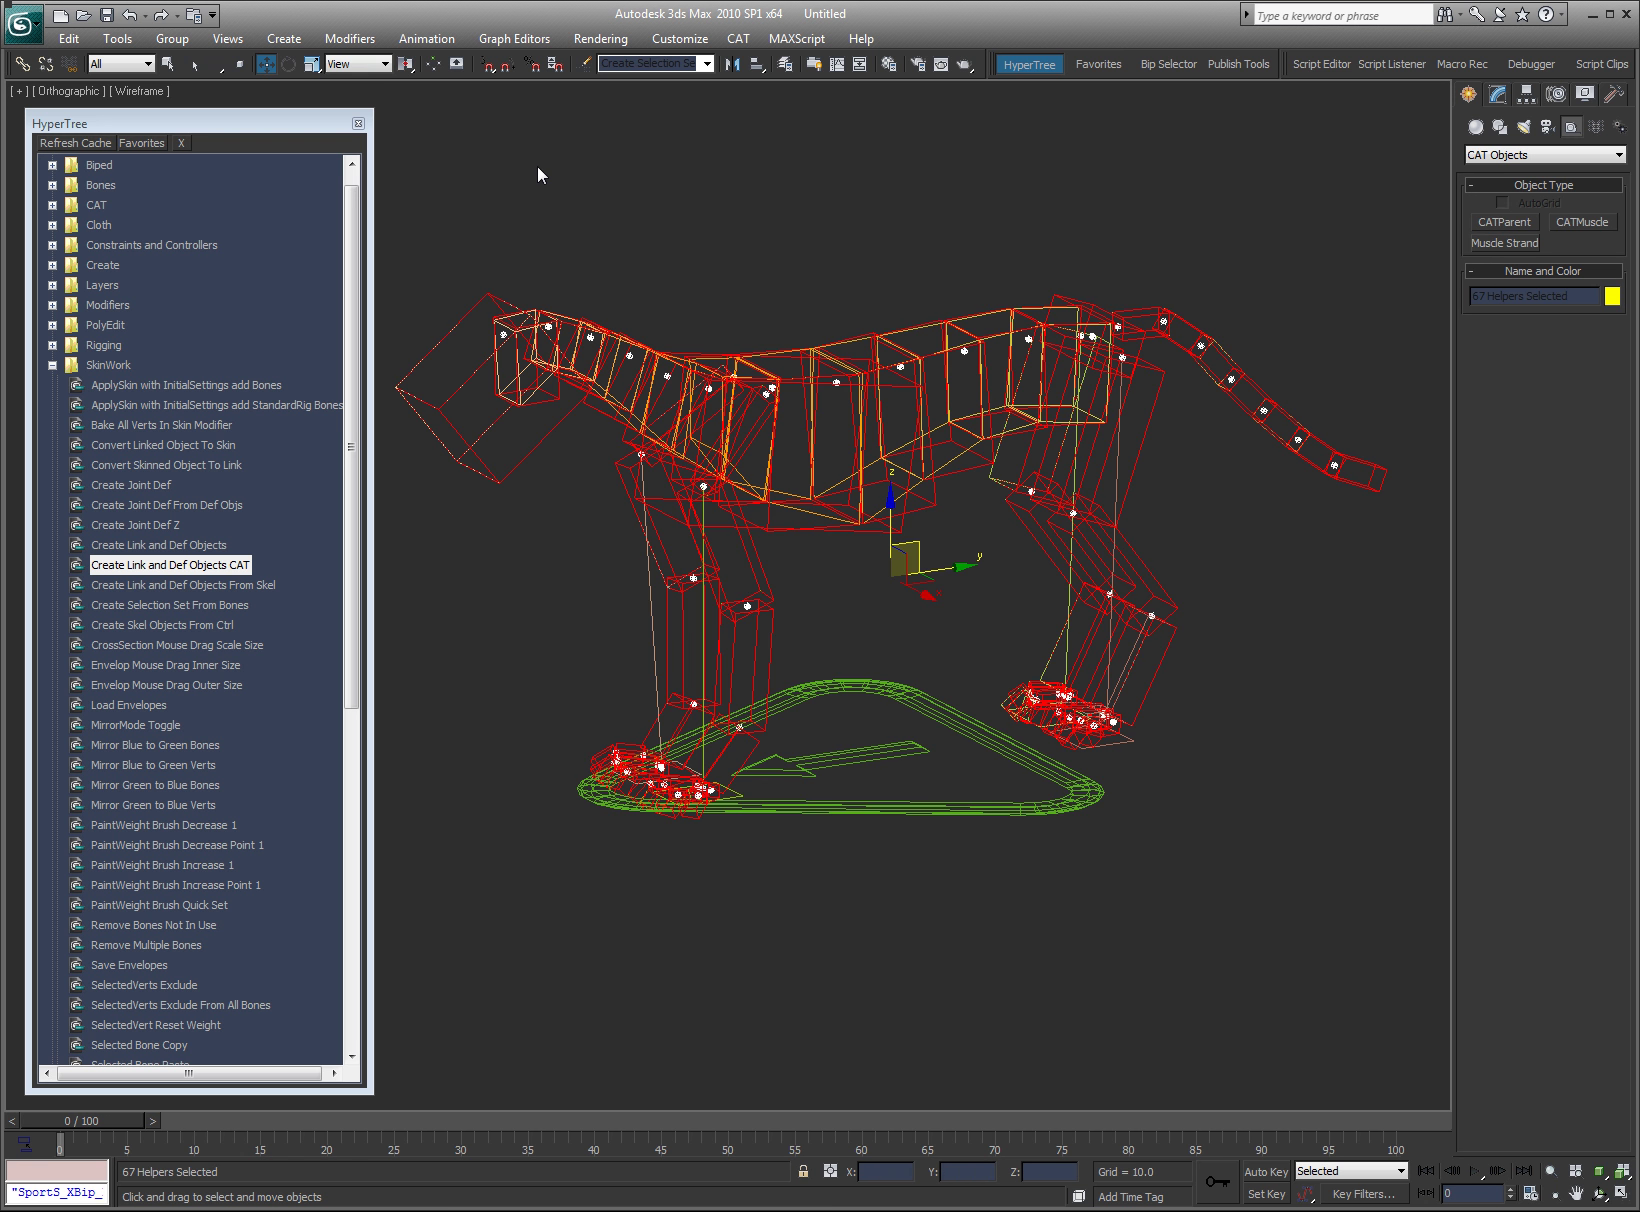
{"action": "left_click", "coordinate": [538, 170]}
- Select all the _Def objects by name, clear the selection, and restore the display to only the link helpers and Def objects
{"action": "key", "text": "h"}
{"action": "key", "text": "ctrl+a"}
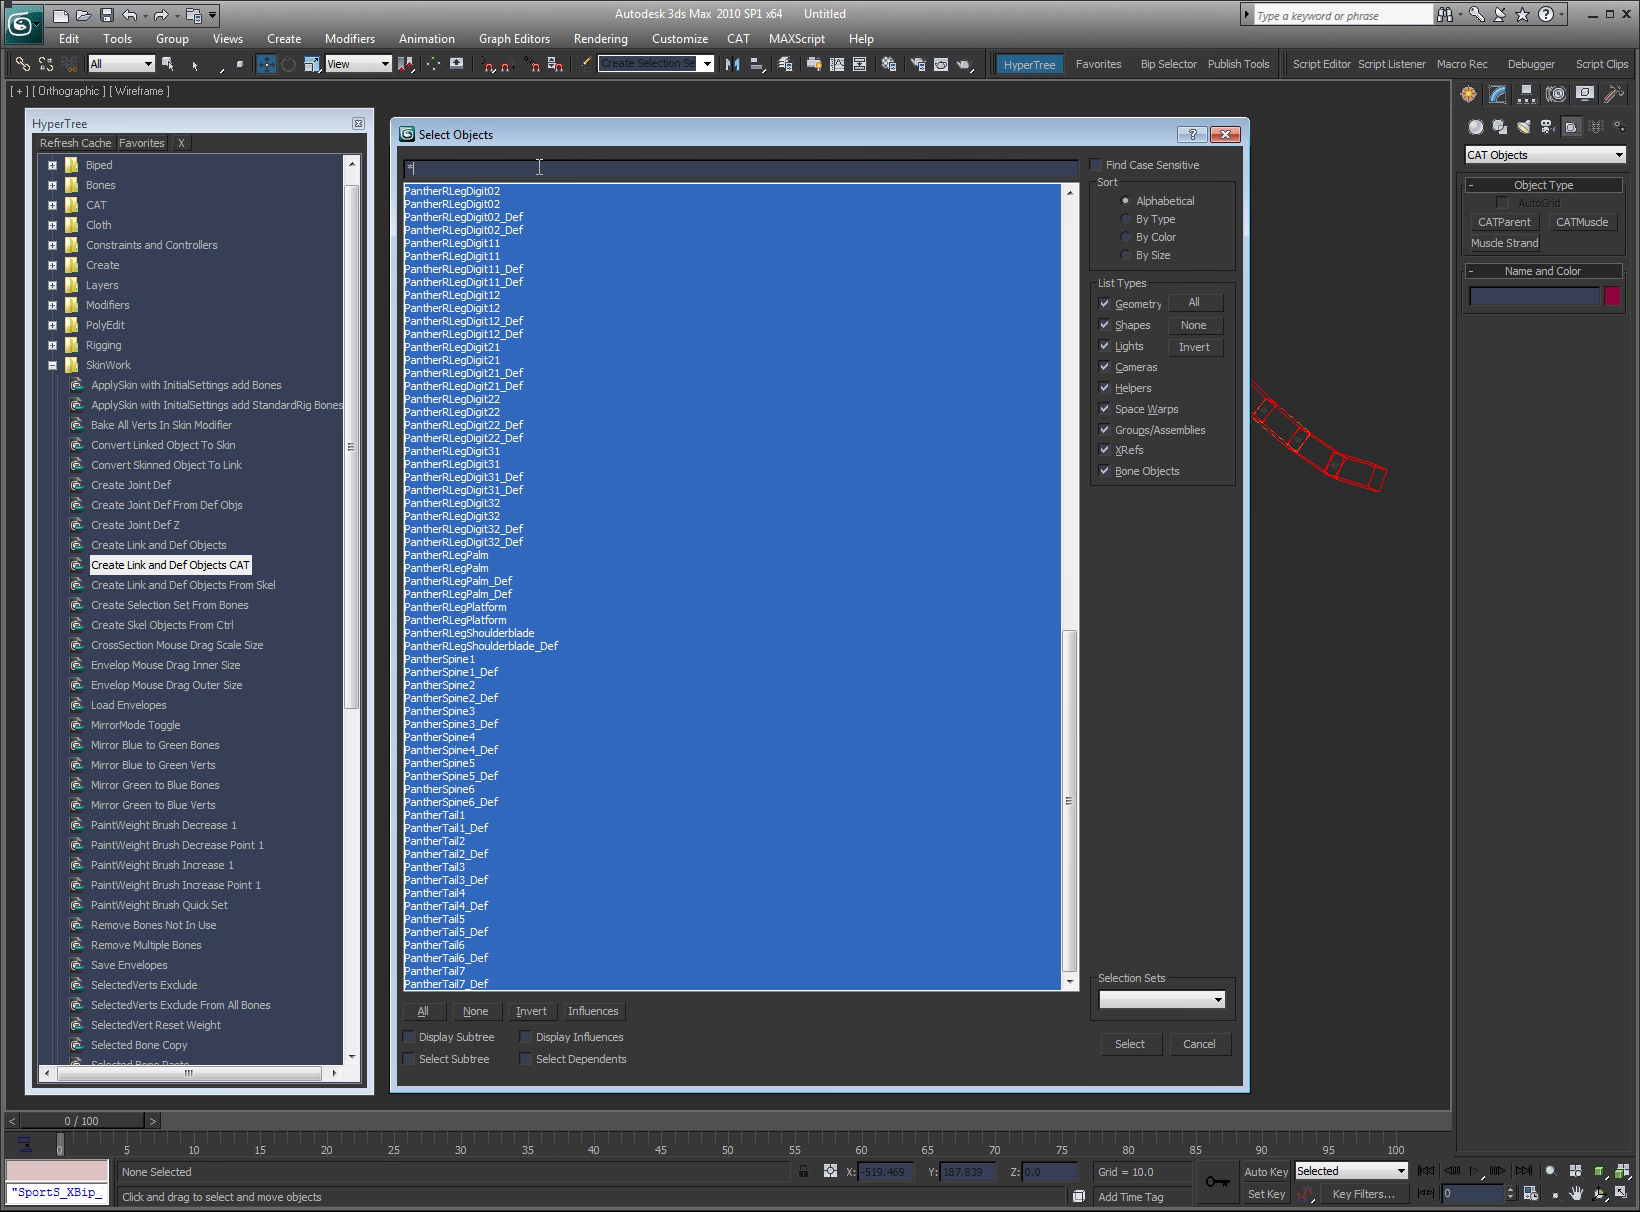
{"action": "key", "text": "Return"}
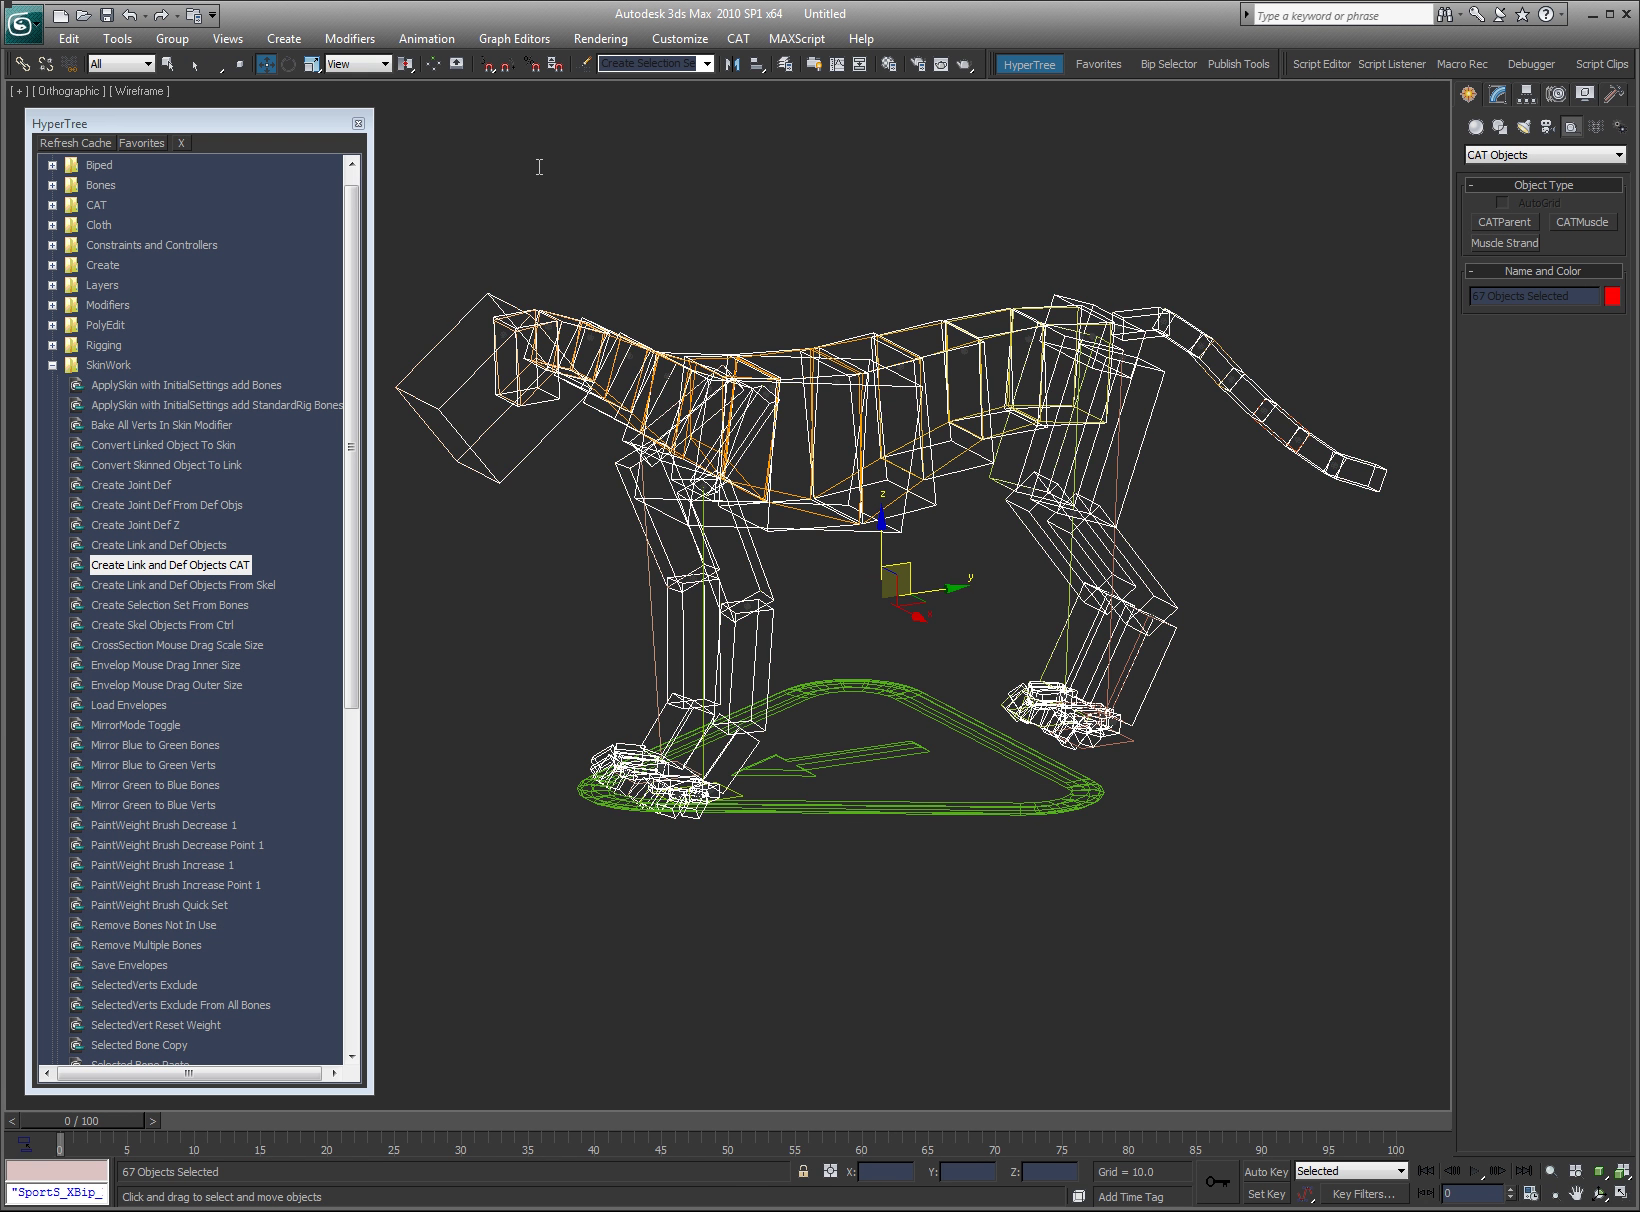
{"action": "left_click", "coordinate": [539, 167]}
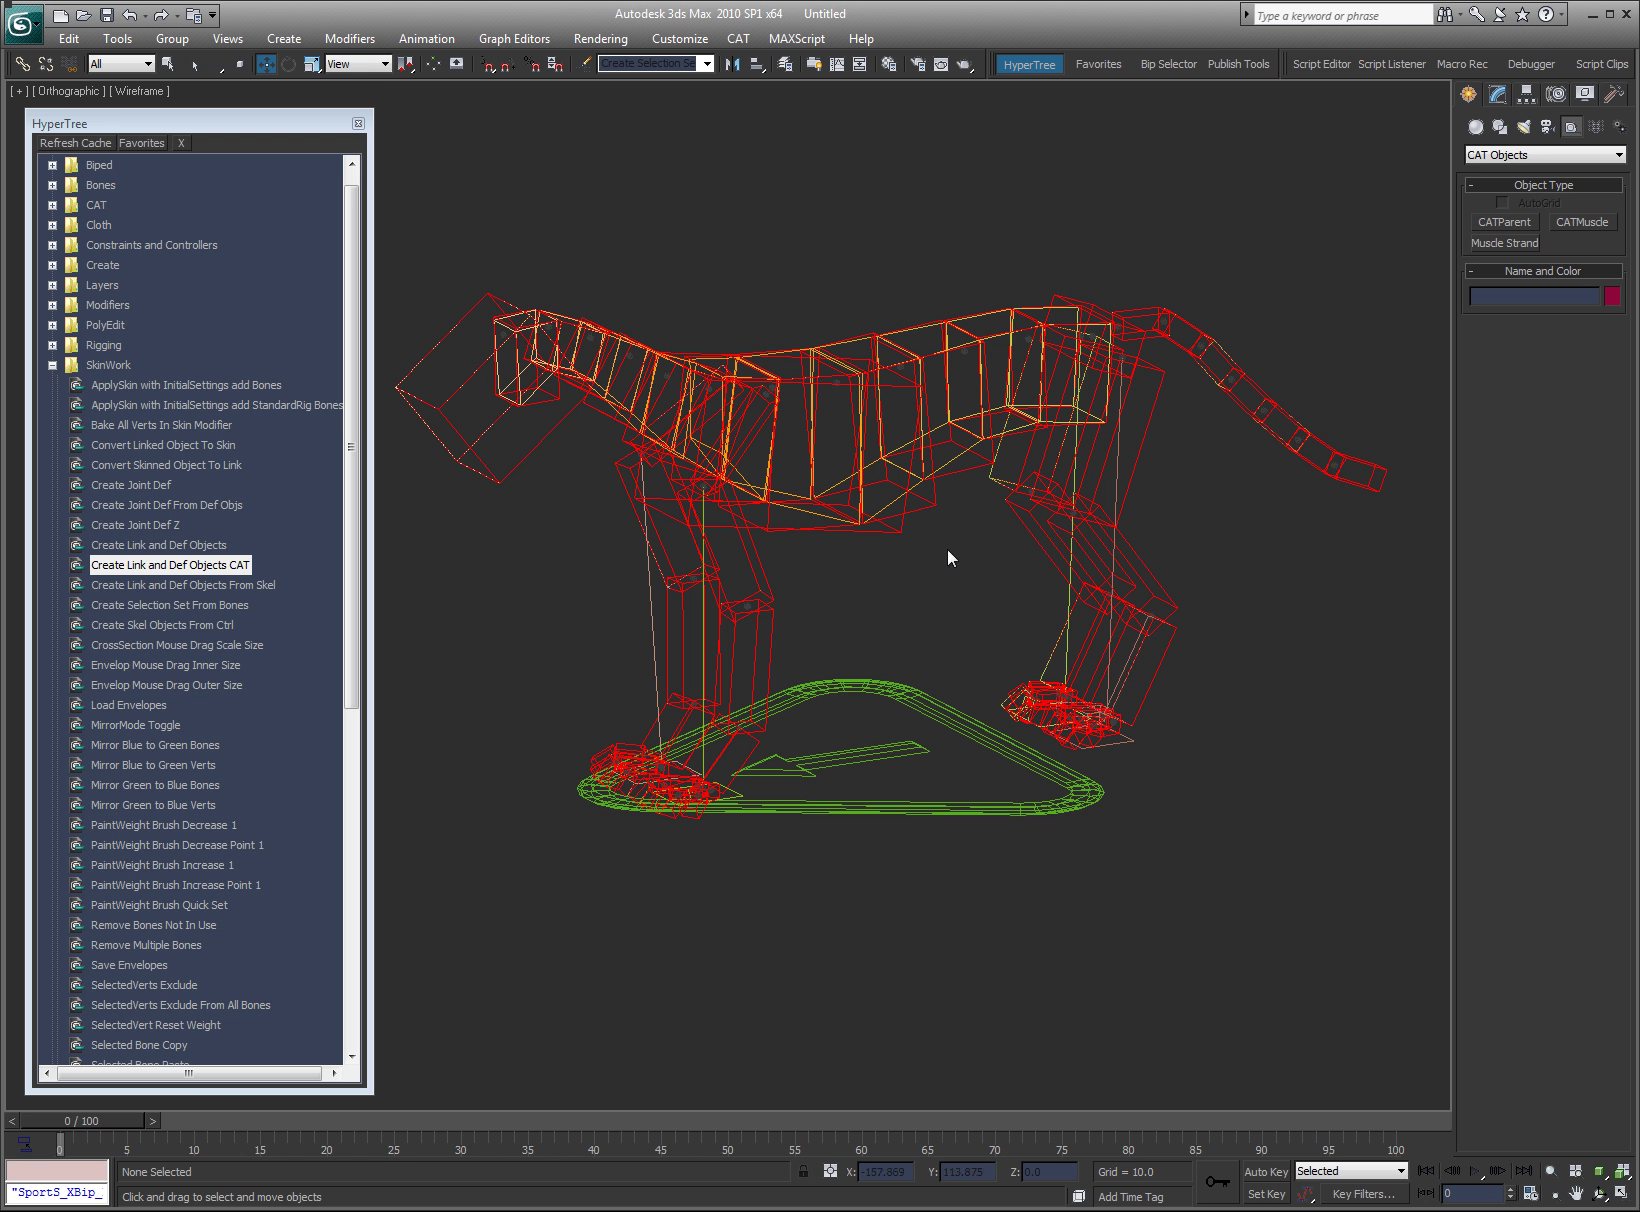
{"action": "key", "text": "ctrl+z"}
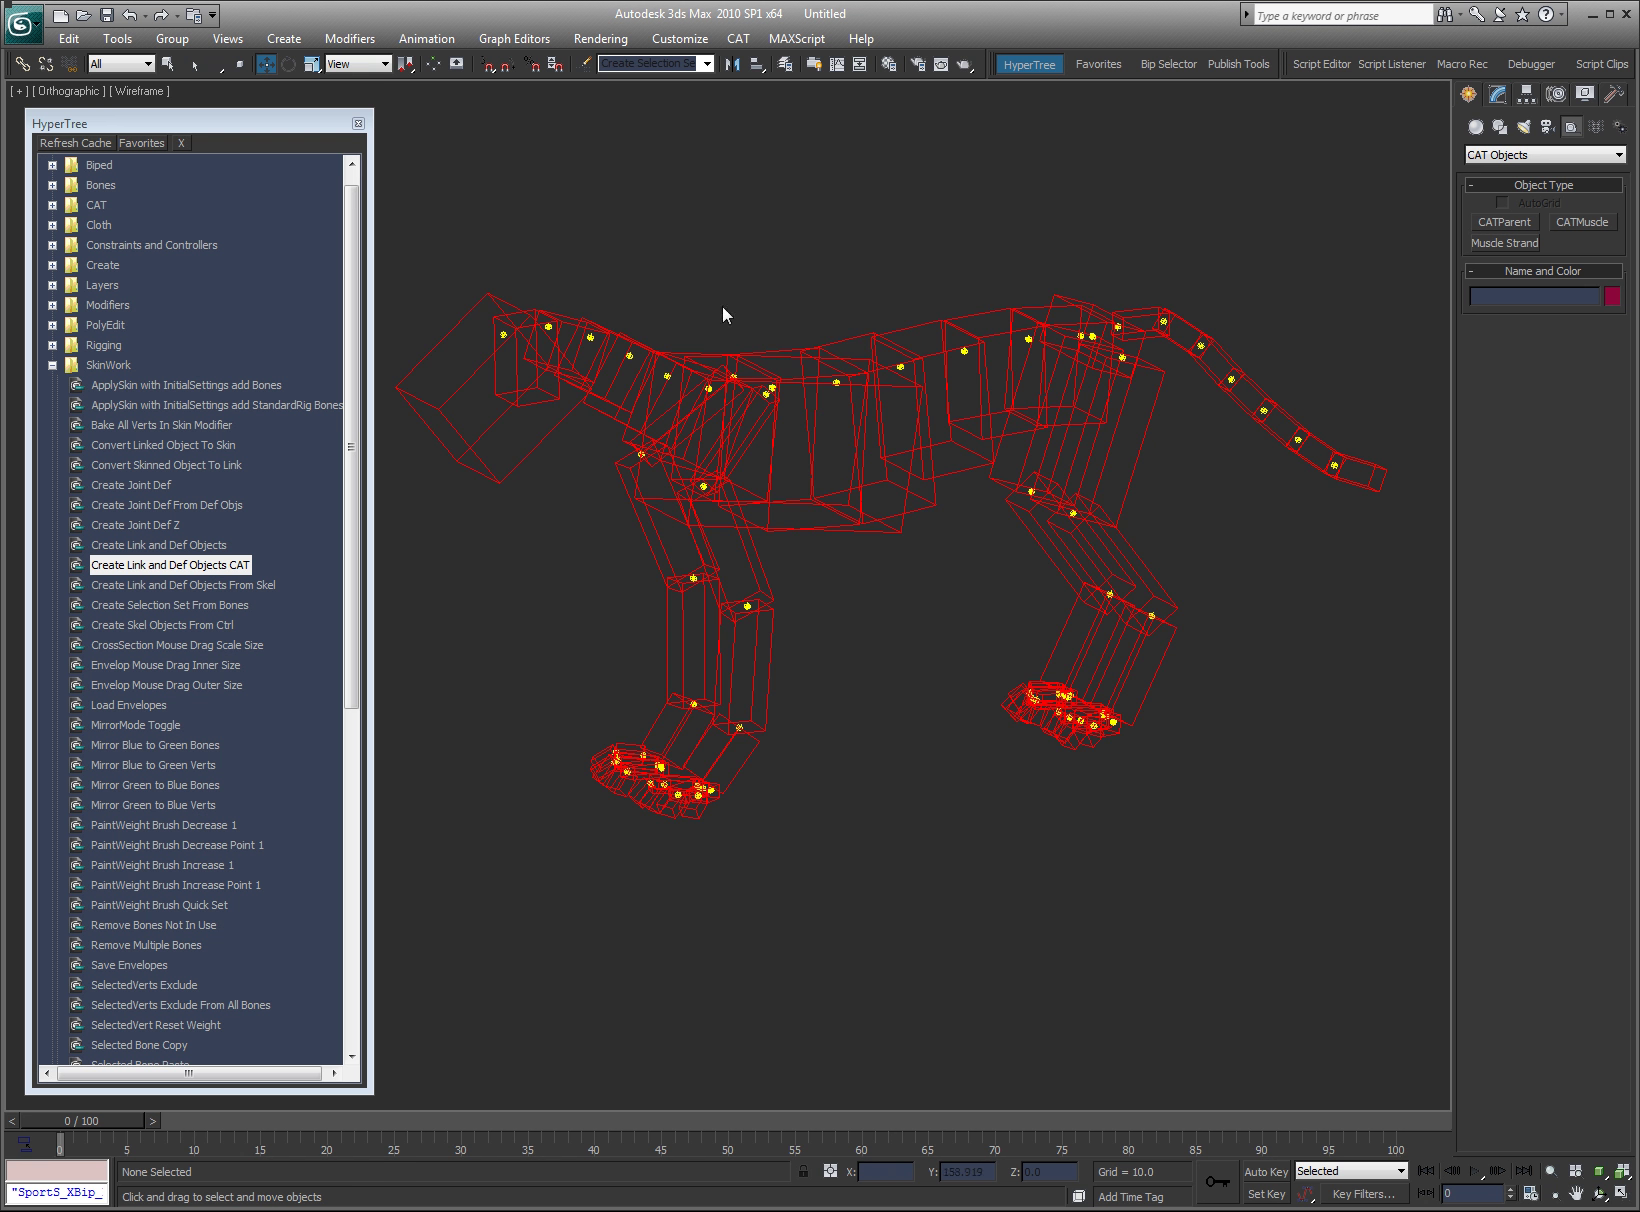
- Unhide the rig's controls and try moving the left hind foot platform, undoing the move
{"action": "left_click", "coordinate": [900, 533]}
{"action": "left_click", "coordinate": [921, 634]}
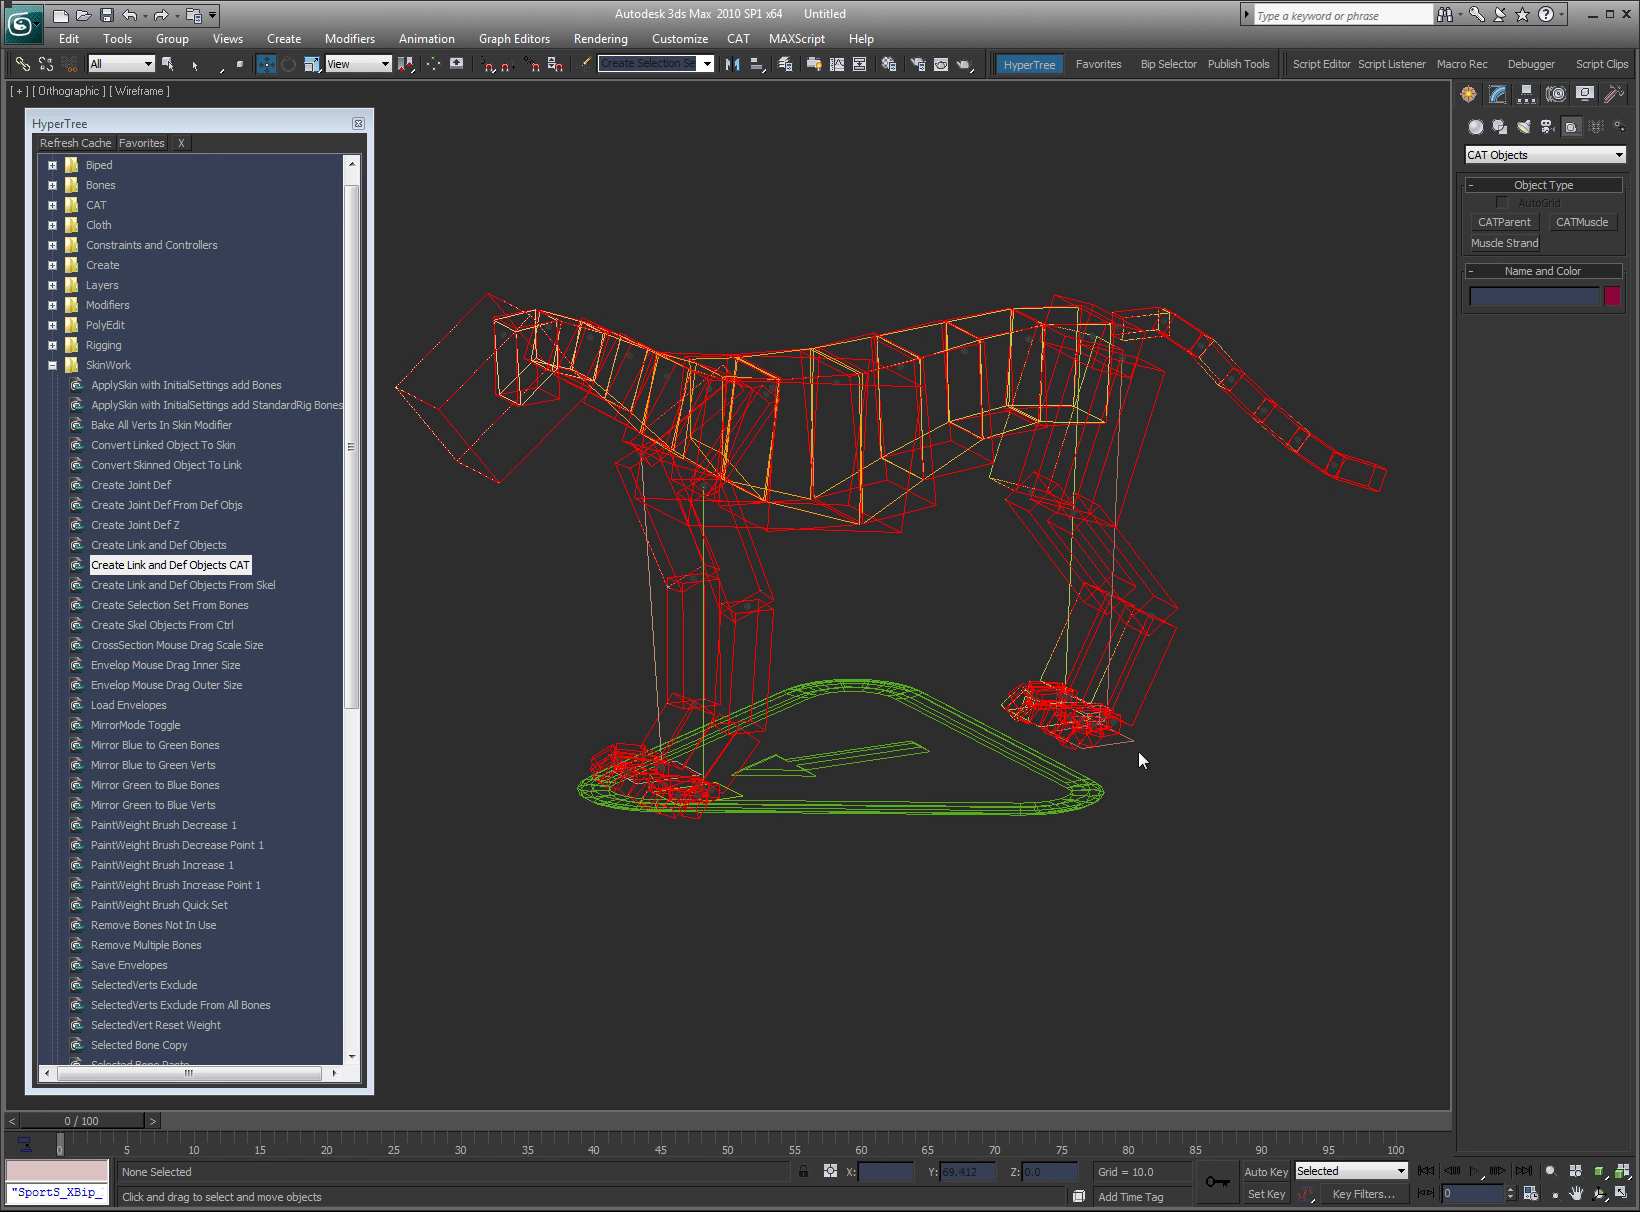
{"action": "left_click", "coordinate": [1126, 740]}
{"action": "left_click_drag", "start_coordinate": [1126, 740], "coordinate": [1282, 603]}
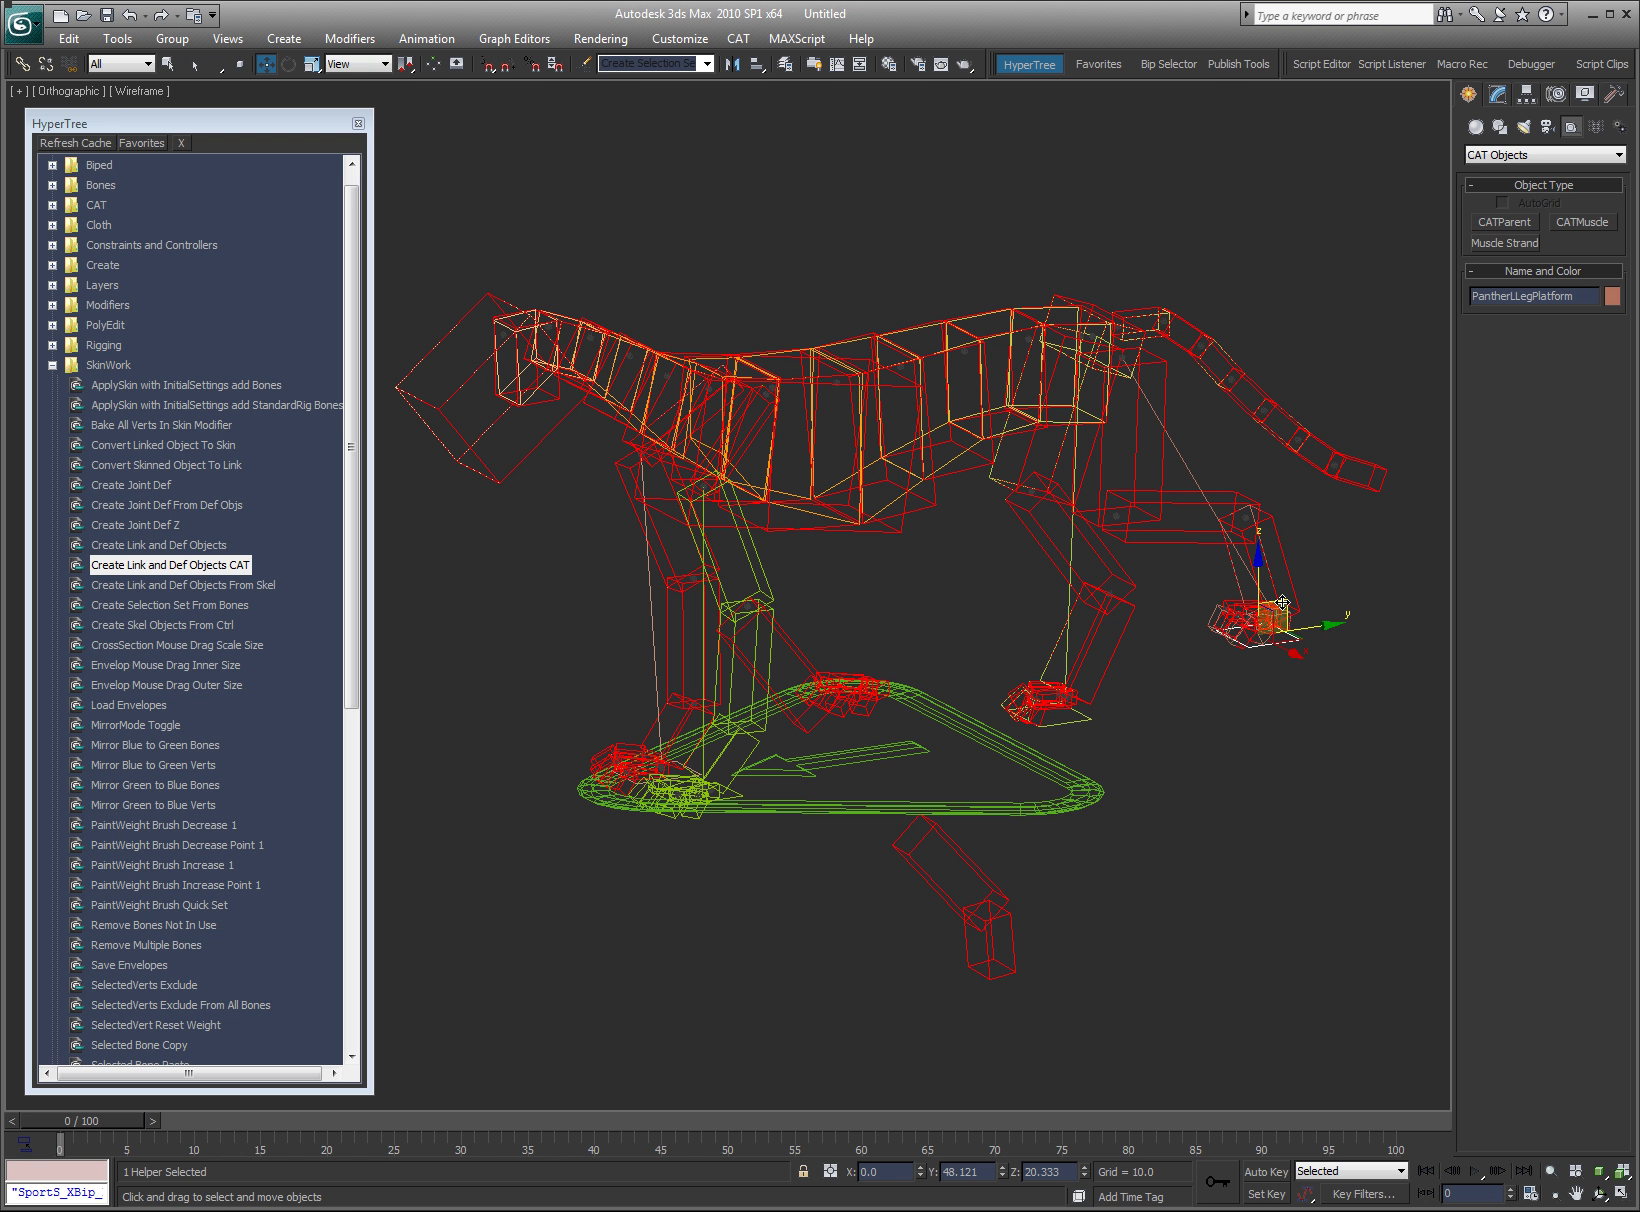
{"action": "key", "text": "ctrl+z"}
- Look over the rig's object names in the select-by-name list and close it without selecting anything
{"action": "left_click", "coordinate": [1286, 821]}
{"action": "key", "text": "h"}
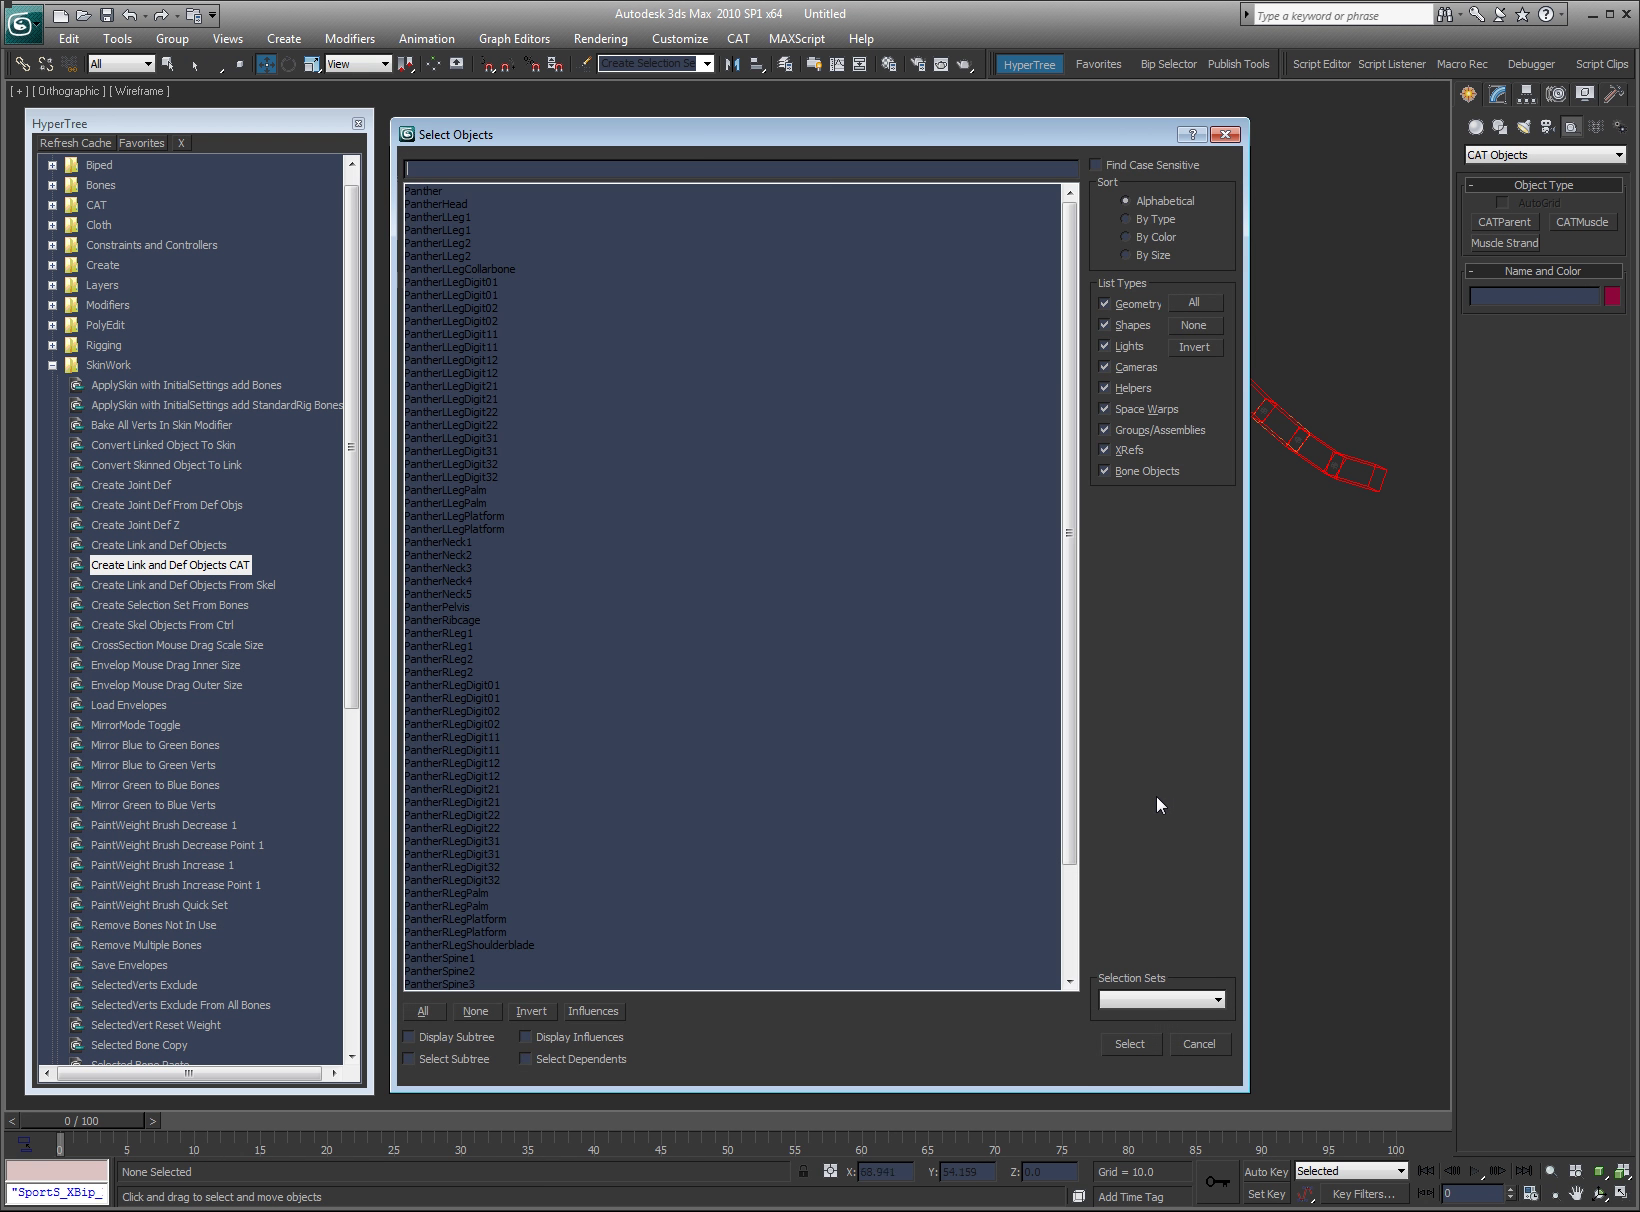
{"action": "left_click", "coordinate": [1200, 1044]}
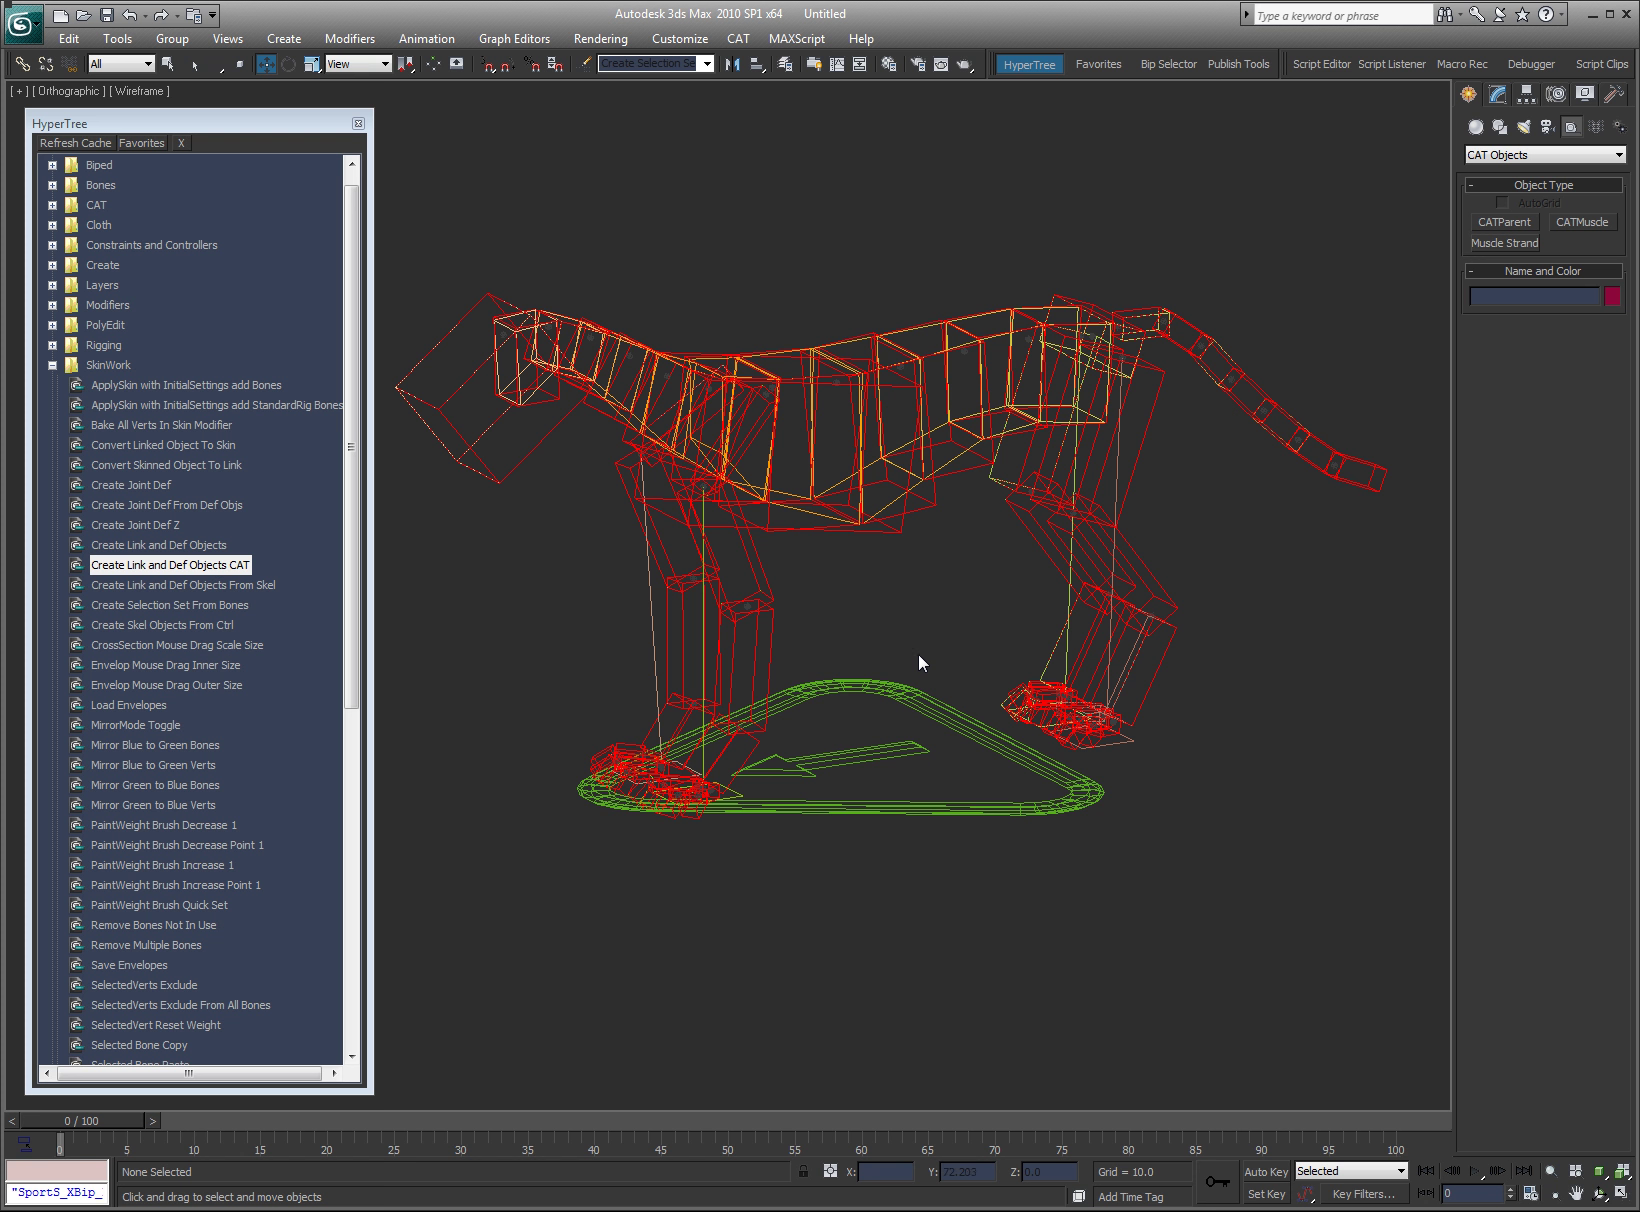
- Try moving the whole rig by its Panther CATParent triangle and cancel the move
{"action": "left_click", "coordinate": [876, 738]}
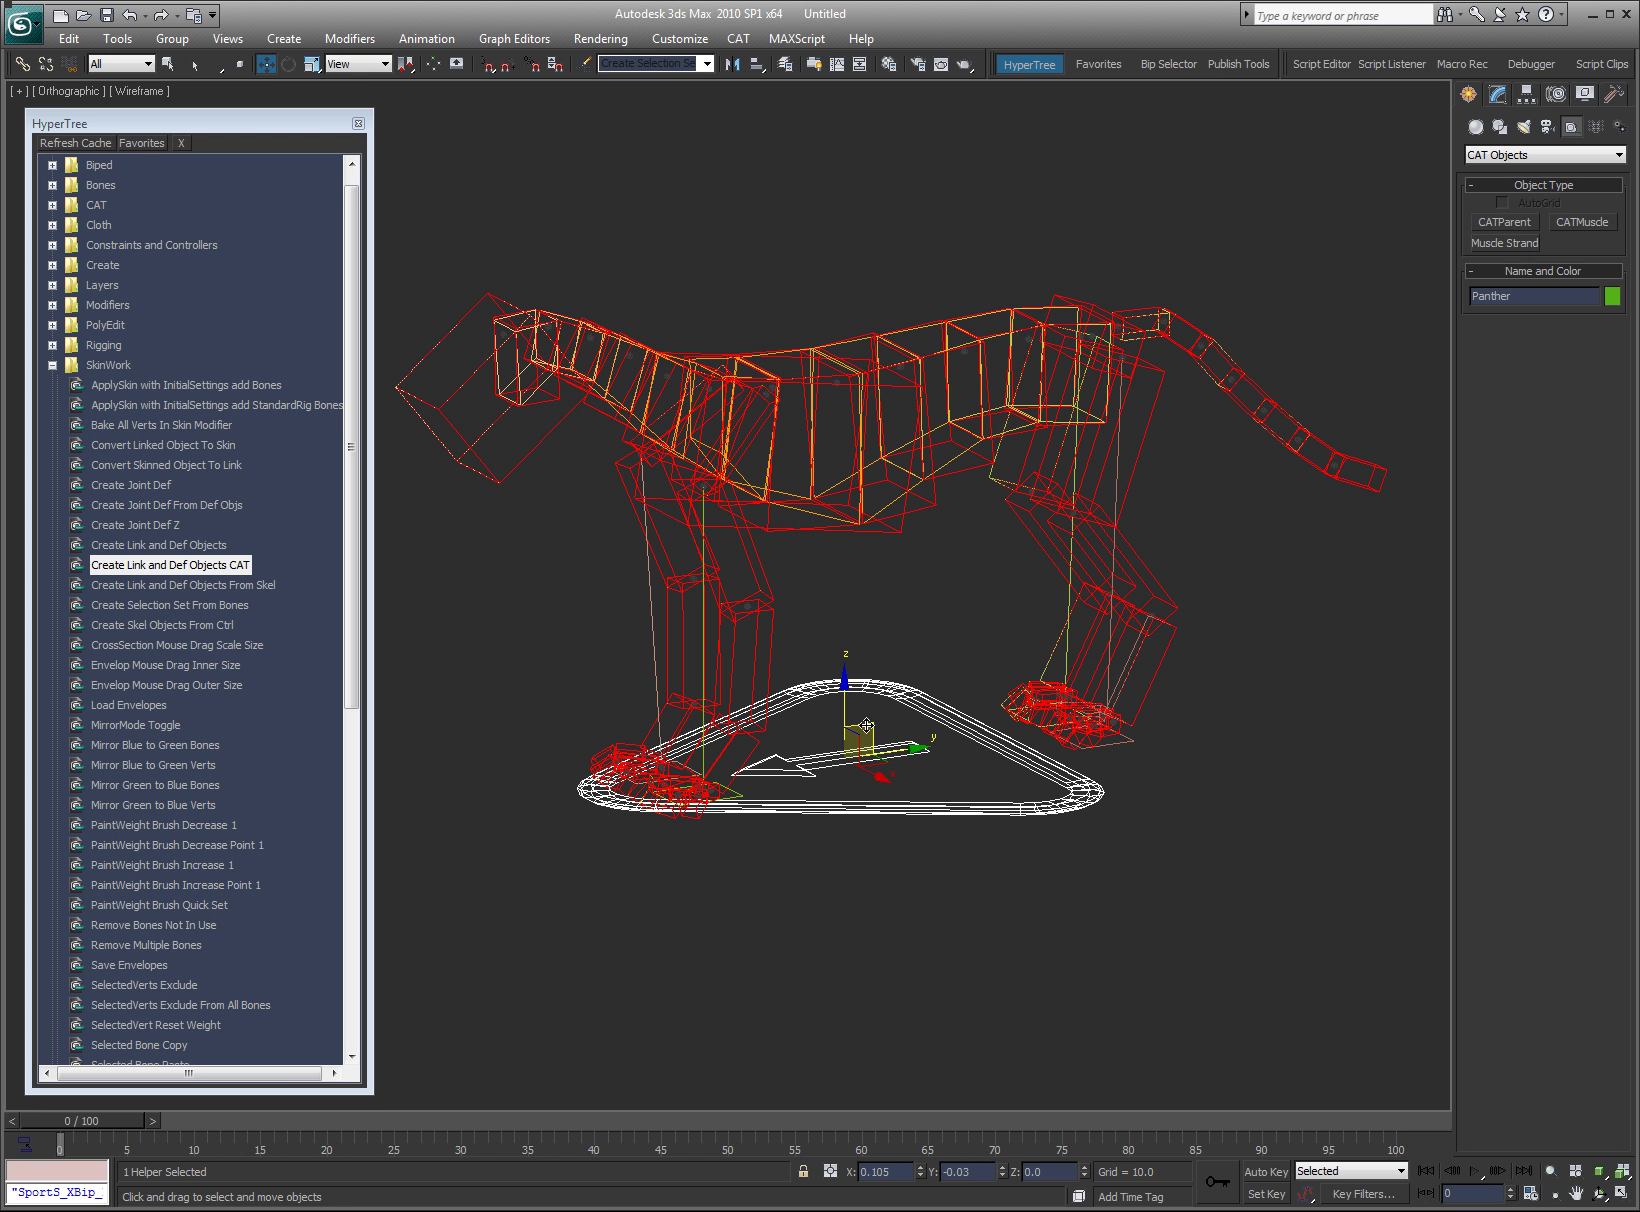
{"action": "left_click_drag", "start_coordinate": [866, 725], "coordinate": [901, 778]}
{"action": "right_click", "coordinate": [901, 778]}
- Delete the Panther rig and all its remaining link and Def objects to empty the scene
{"action": "left_click", "coordinate": [1381, 294]}
{"action": "left_click_drag", "start_coordinate": [1430, 205], "coordinate": [325, 1007]}
{"action": "key", "text": "Delete"}
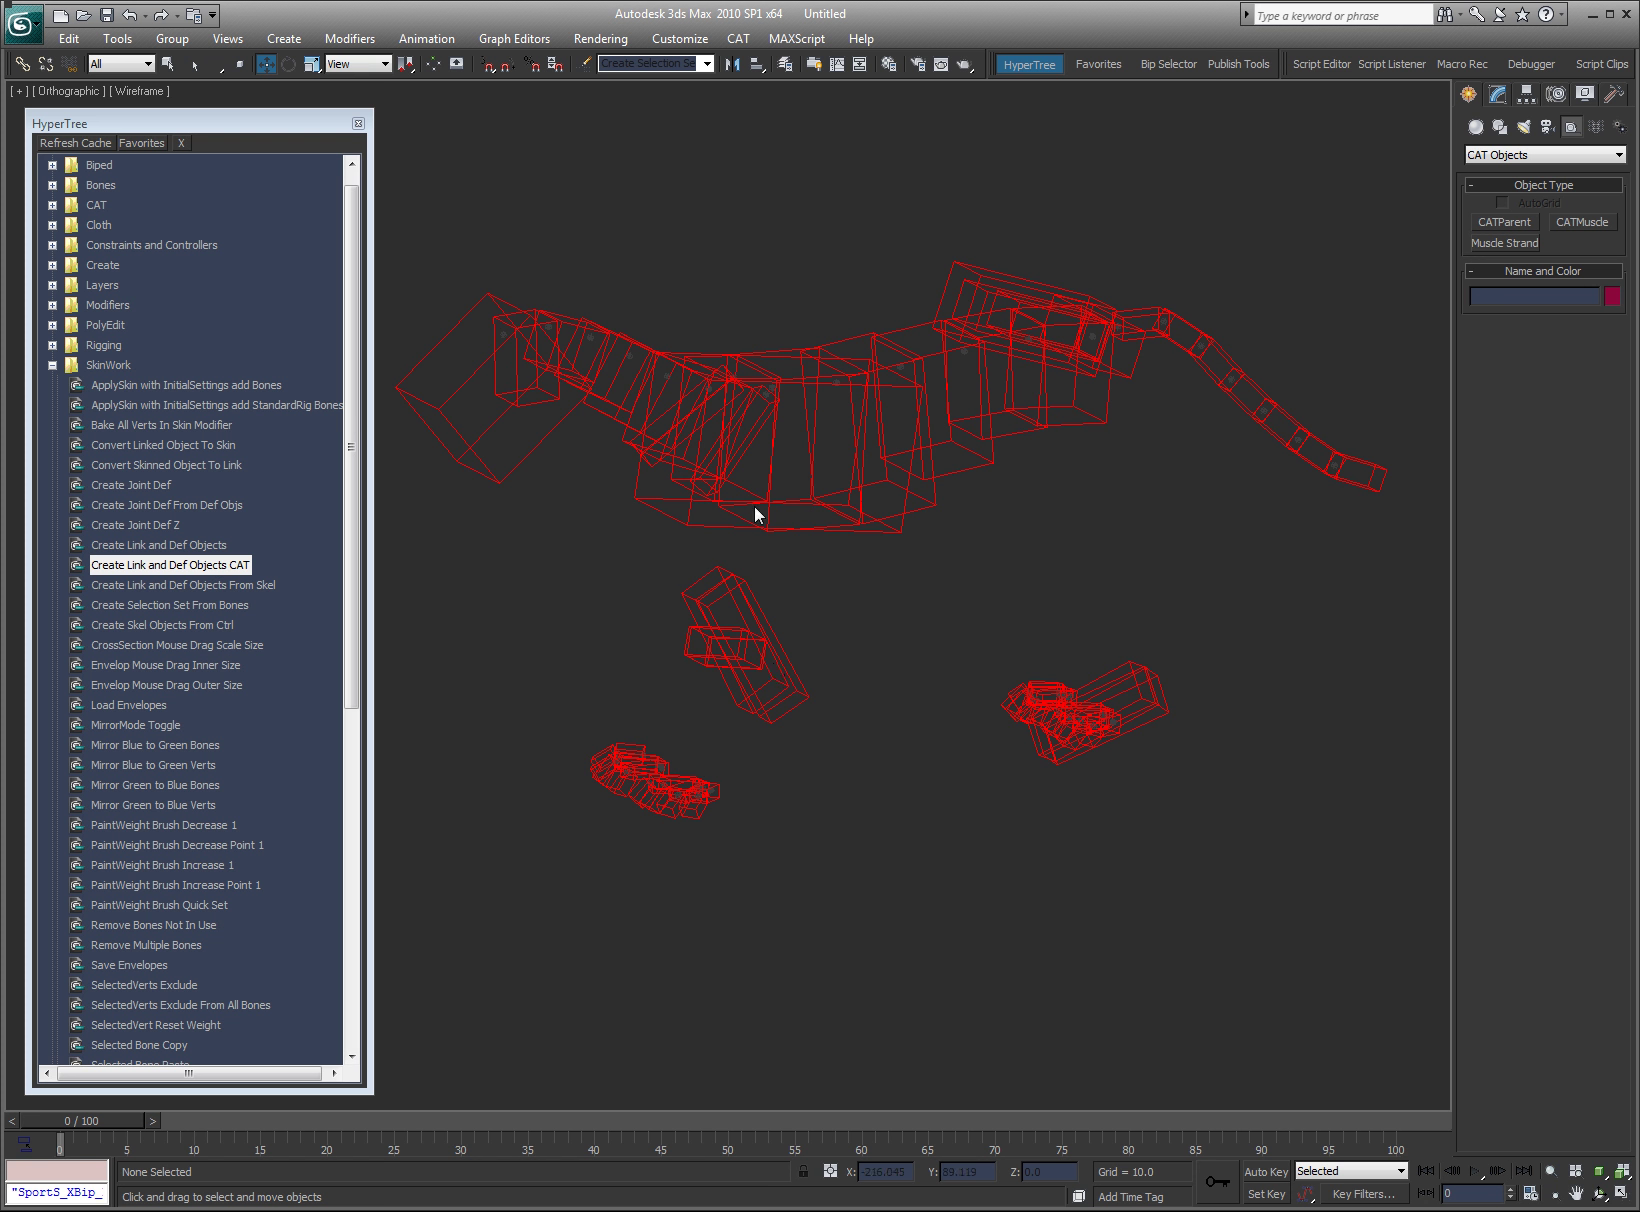
{"action": "key", "text": "7"}
{"action": "left_click_drag", "start_coordinate": [1425, 172], "coordinate": [387, 964]}
{"action": "key", "text": "Delete"}
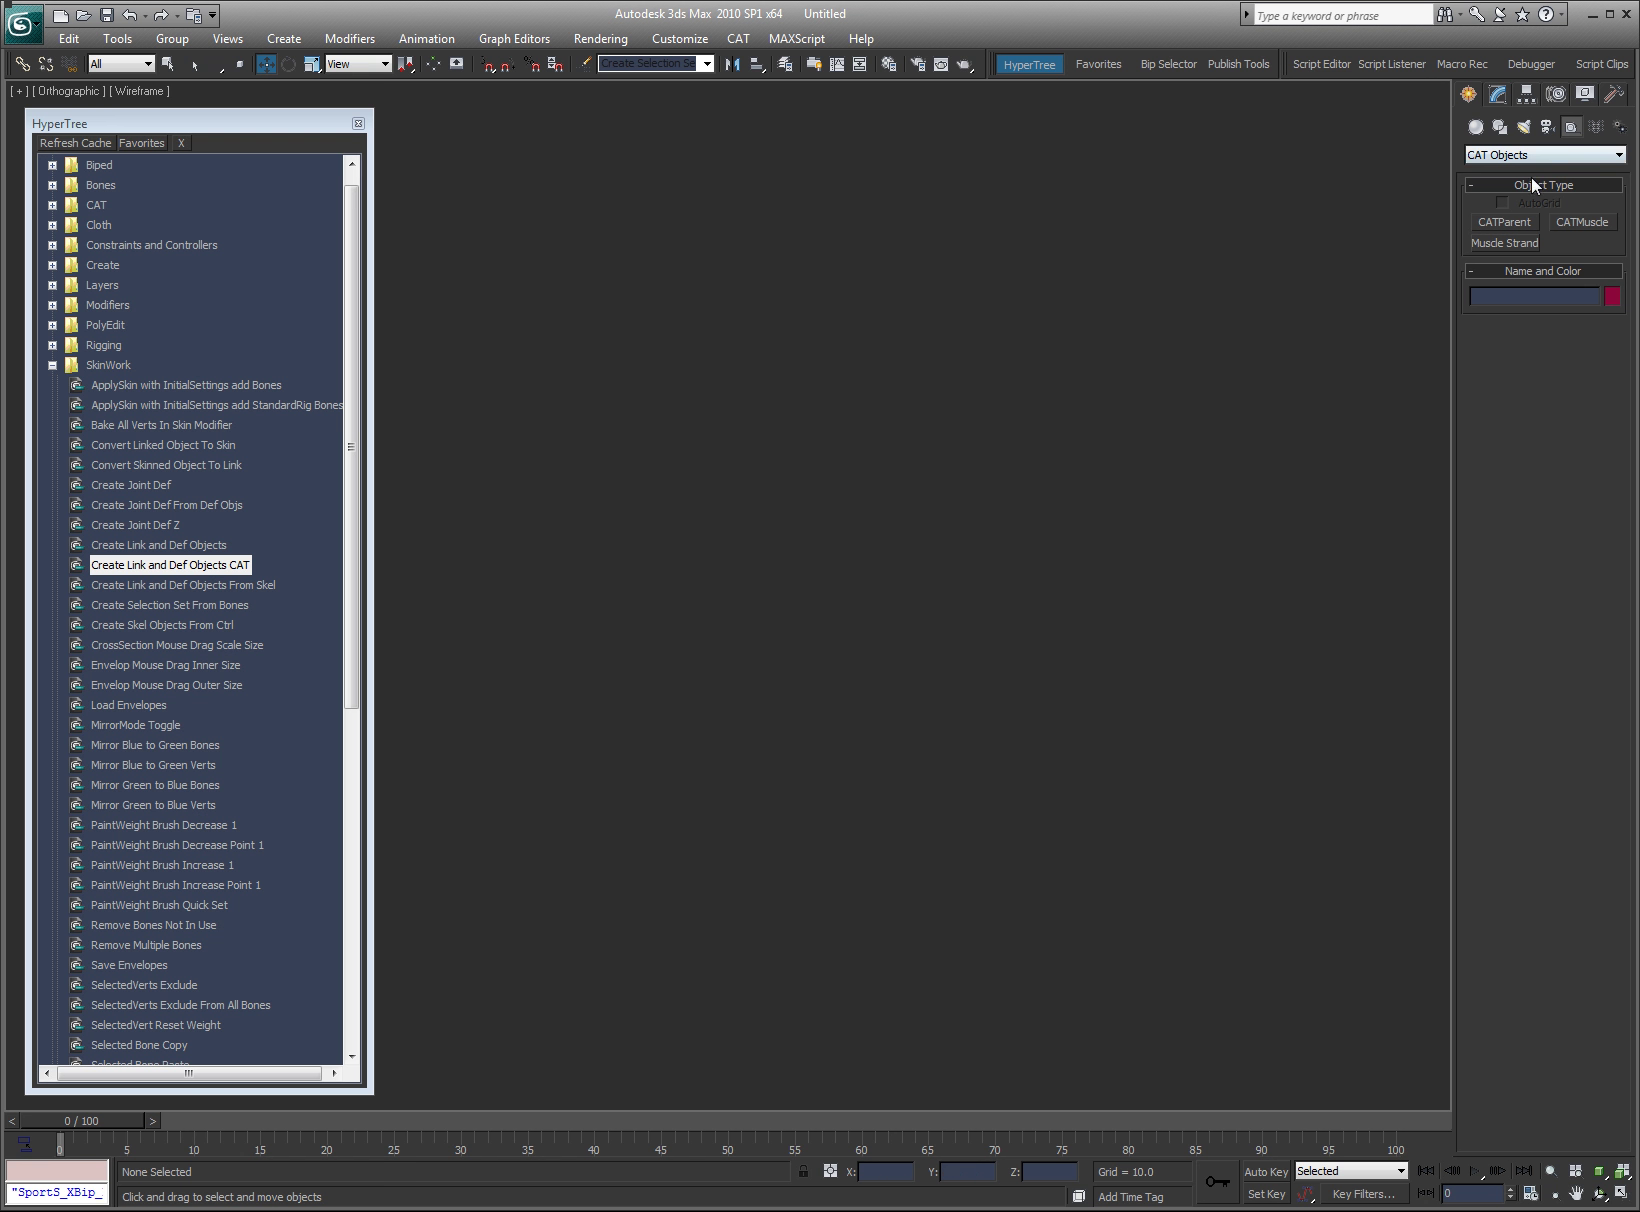
- Switch to the Front view and activate the standard Point helper for creation
{"action": "key", "text": "c"}
{"action": "key", "text": "Return"}
{"action": "key", "text": "f"}
{"action": "left_click", "coordinate": [1475, 127]}
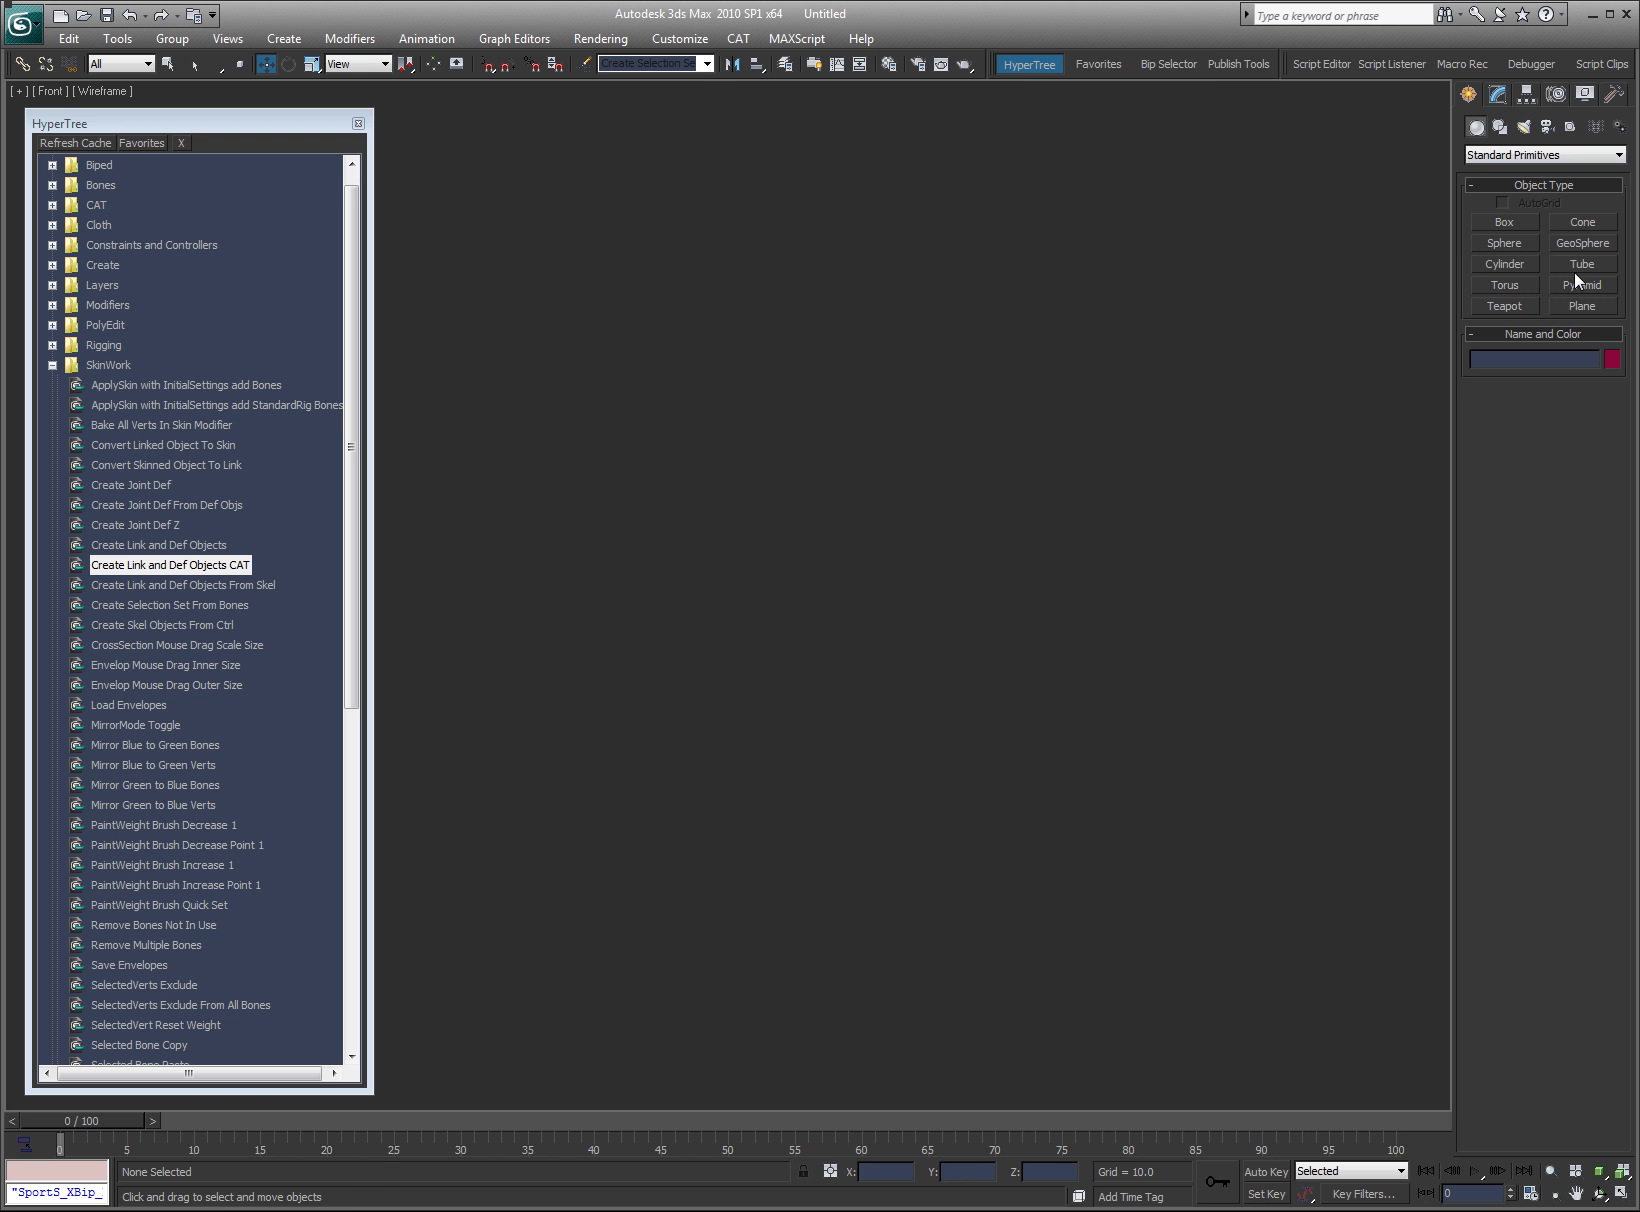
{"action": "left_click", "coordinate": [1570, 127]}
{"action": "left_click", "coordinate": [1526, 222]}
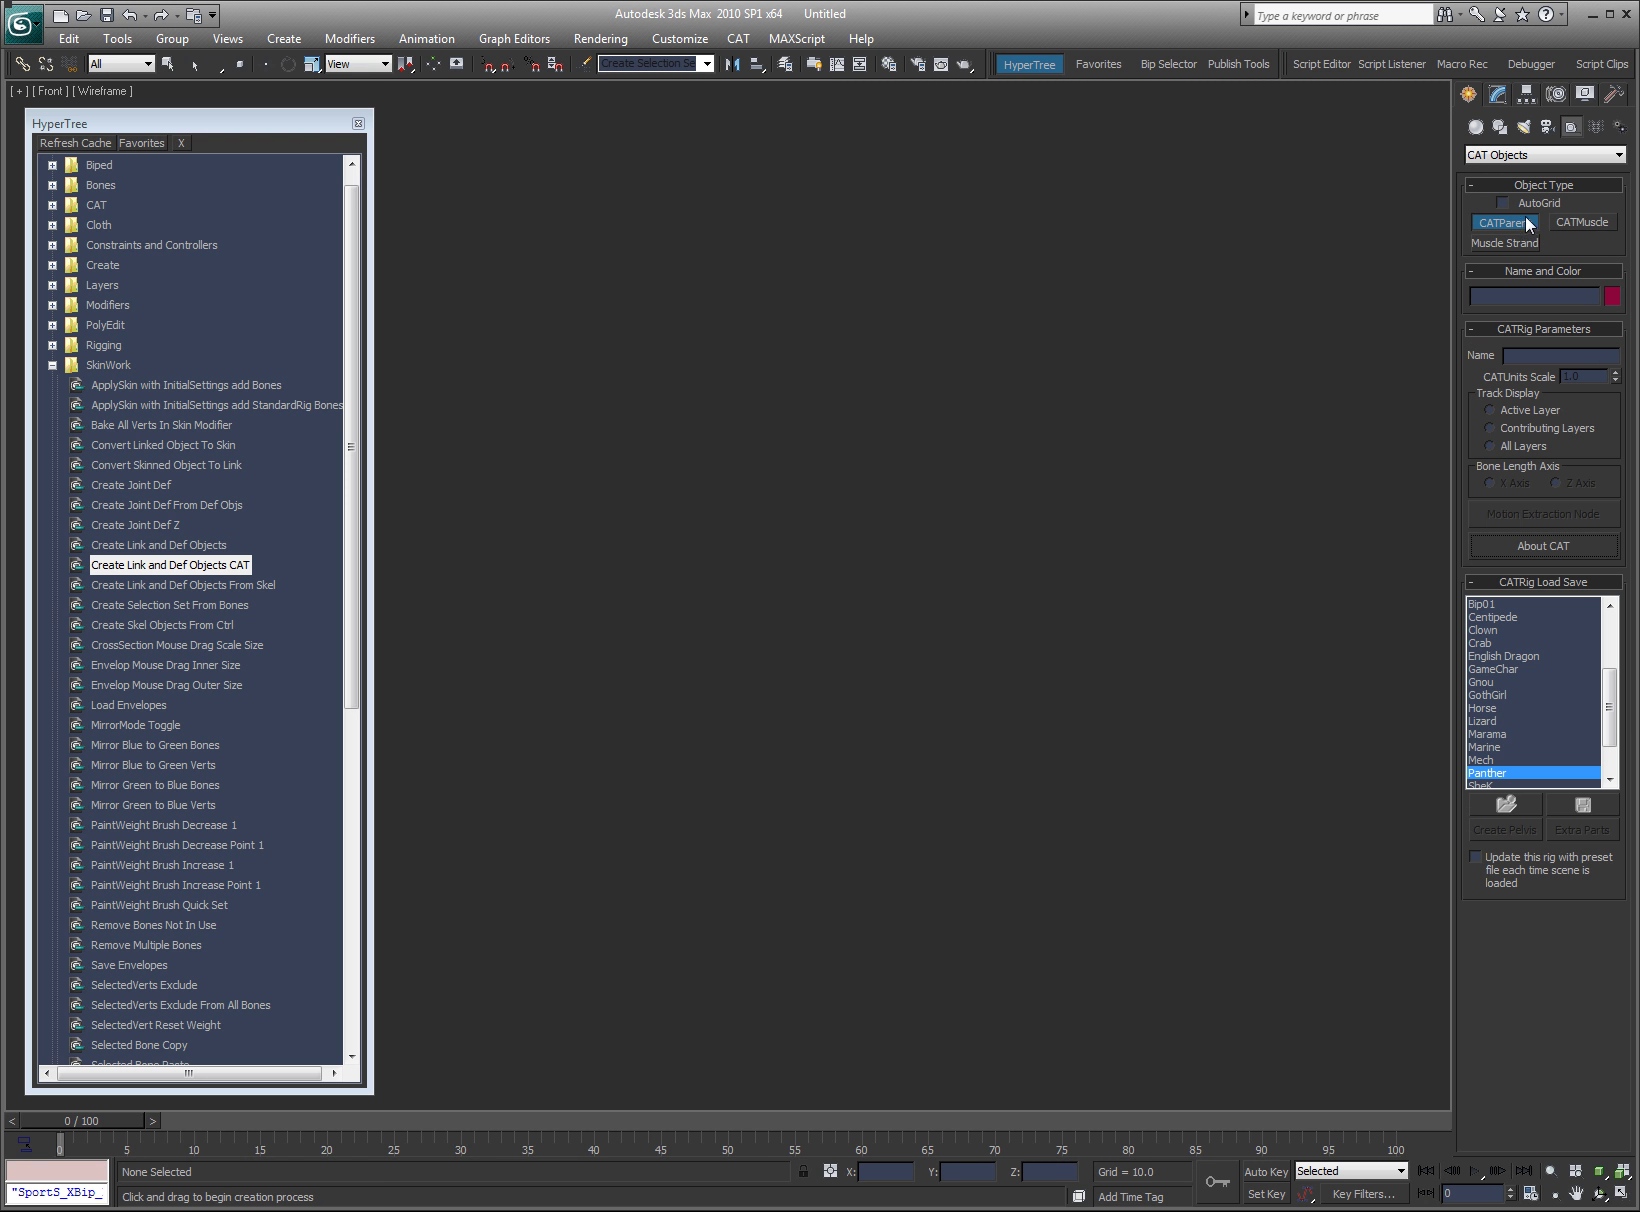
{"action": "left_click", "coordinate": [1539, 154]}
{"action": "left_click", "coordinate": [1540, 169]}
{"action": "left_click", "coordinate": [1505, 285]}
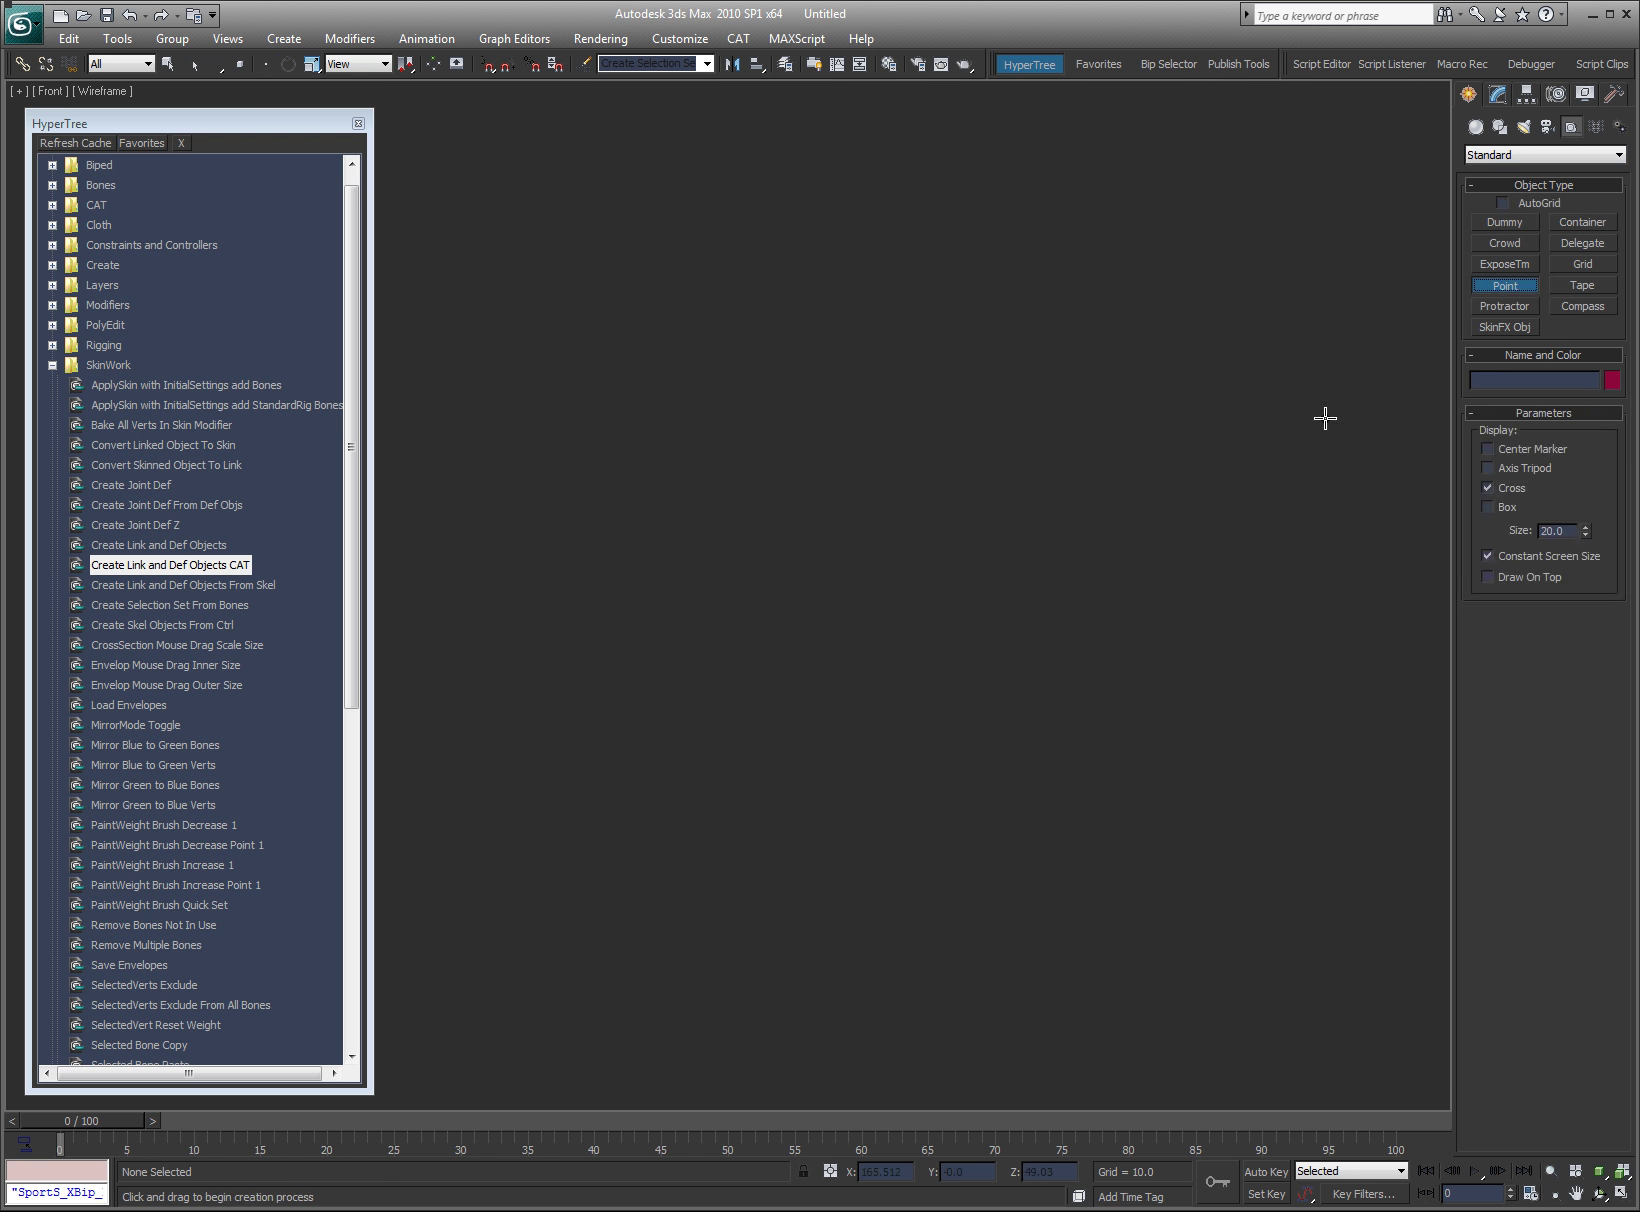
- Place six point helpers in a gently descending line across the Front view and end the creation
{"action": "left_click_drag", "start_coordinate": [531, 329], "coordinate": [480, 306]}
{"action": "left_click", "coordinate": [665, 347]}
{"action": "left_click", "coordinate": [883, 426]}
{"action": "left_click_drag", "start_coordinate": [883, 426], "coordinate": [814, 384]}
{"action": "left_click", "coordinate": [1009, 453]}
{"action": "left_click", "coordinate": [1217, 532]}
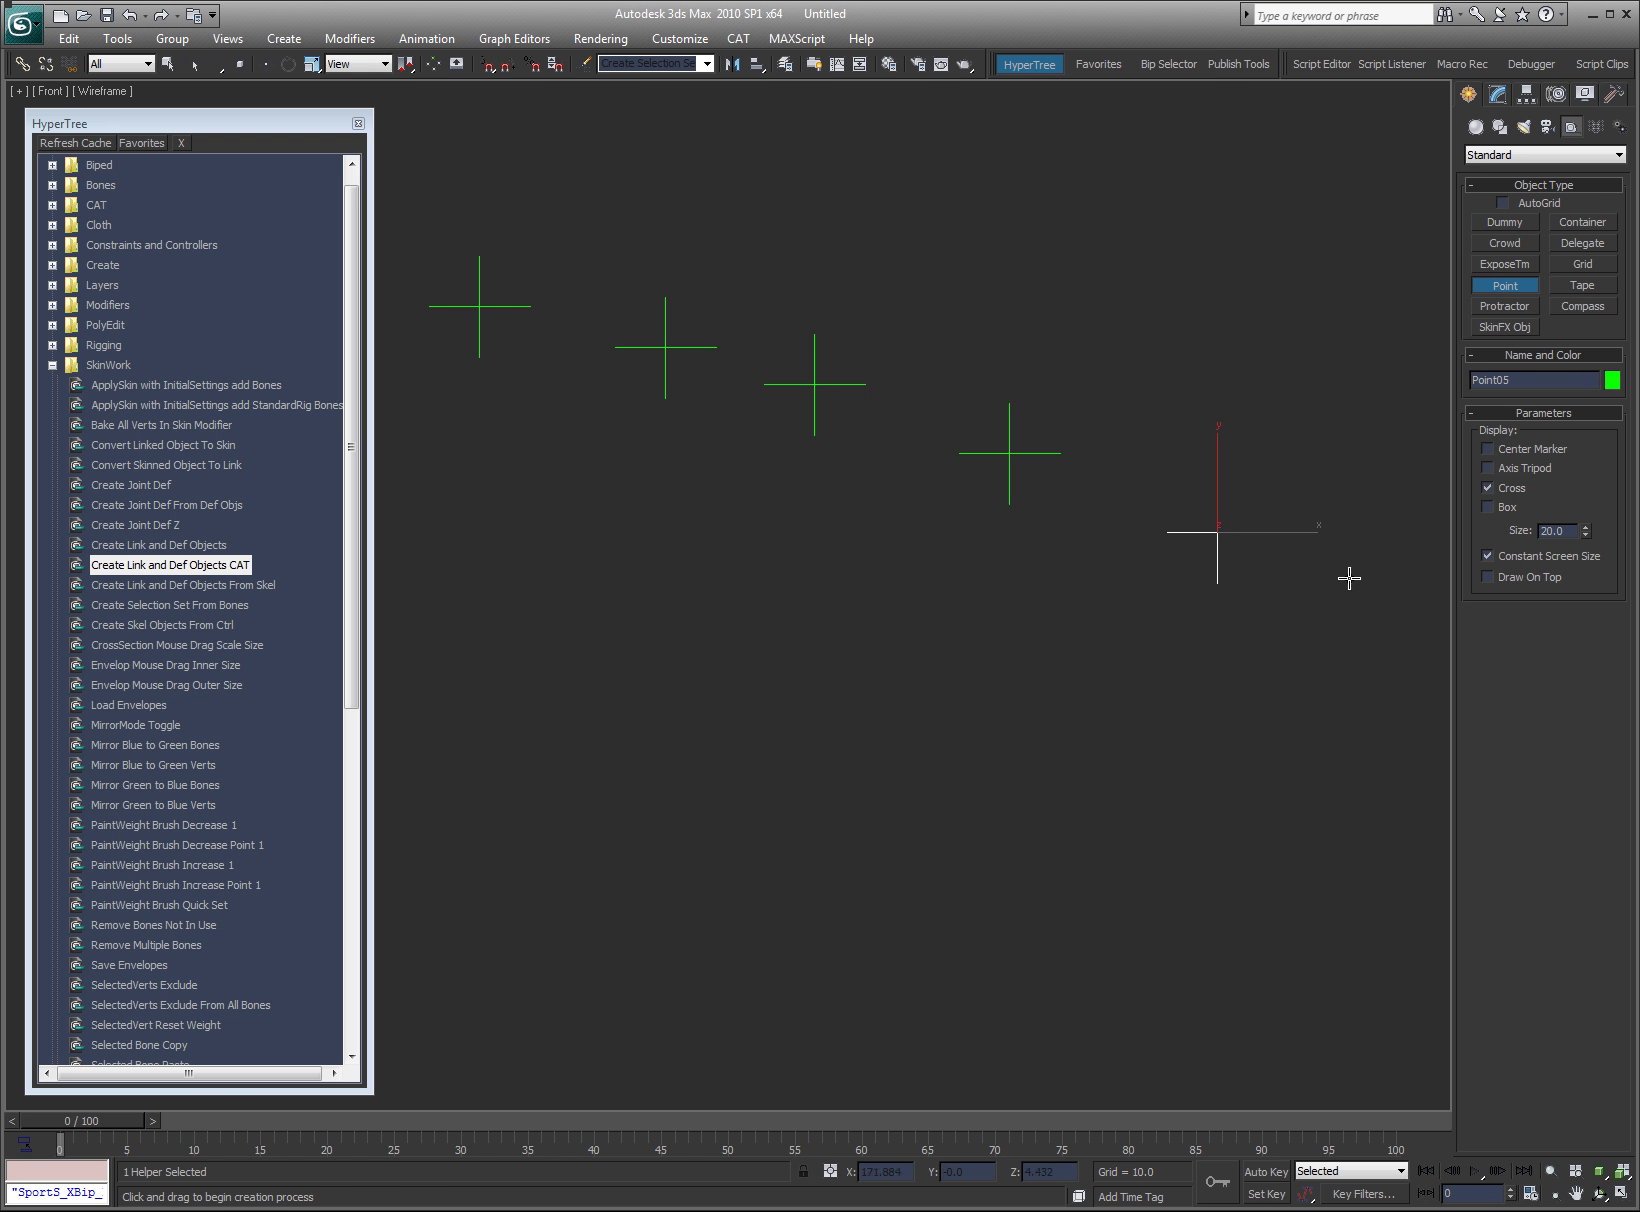
{"action": "left_click", "coordinate": [1401, 593]}
{"action": "right_click", "coordinate": [1303, 635]}
- Paint-select all six point helpers from first to last and generate a bone chain from them
{"action": "left_click", "coordinate": [825, 571]}
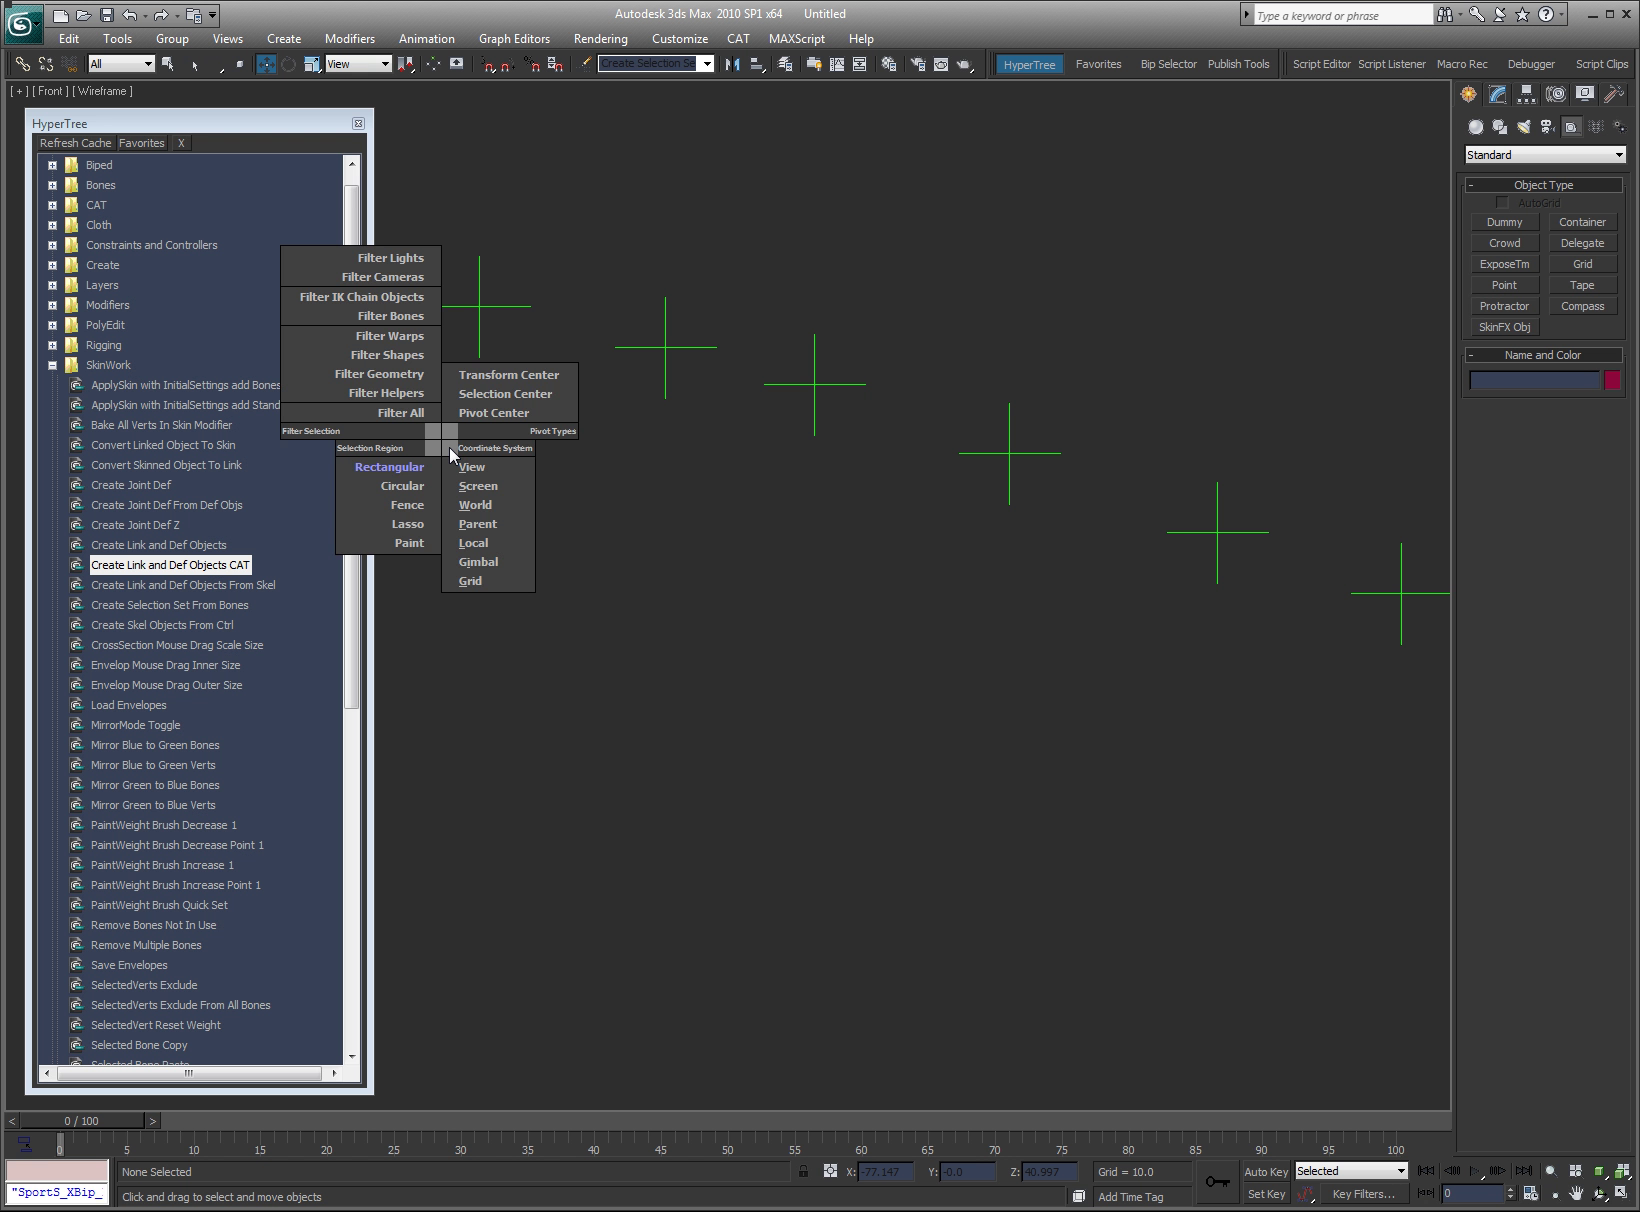
{"action": "left_click", "coordinate": [409, 543]}
{"action": "left_click", "coordinate": [459, 340]}
{"action": "mouse_move", "coordinate": [459, 340]}
{"action": "left_mouse_down"}
{"action": "mouse_move", "coordinate": [1050, 494]}
{"action": "mouse_move", "coordinate": [1262, 632]}
{"action": "left_mouse_up"}
{"action": "right_click", "coordinate": [735, 548]}
{"action": "mouse_move", "coordinate": [864, 608]}
{"action": "left_click", "coordinate": [756, 551]}
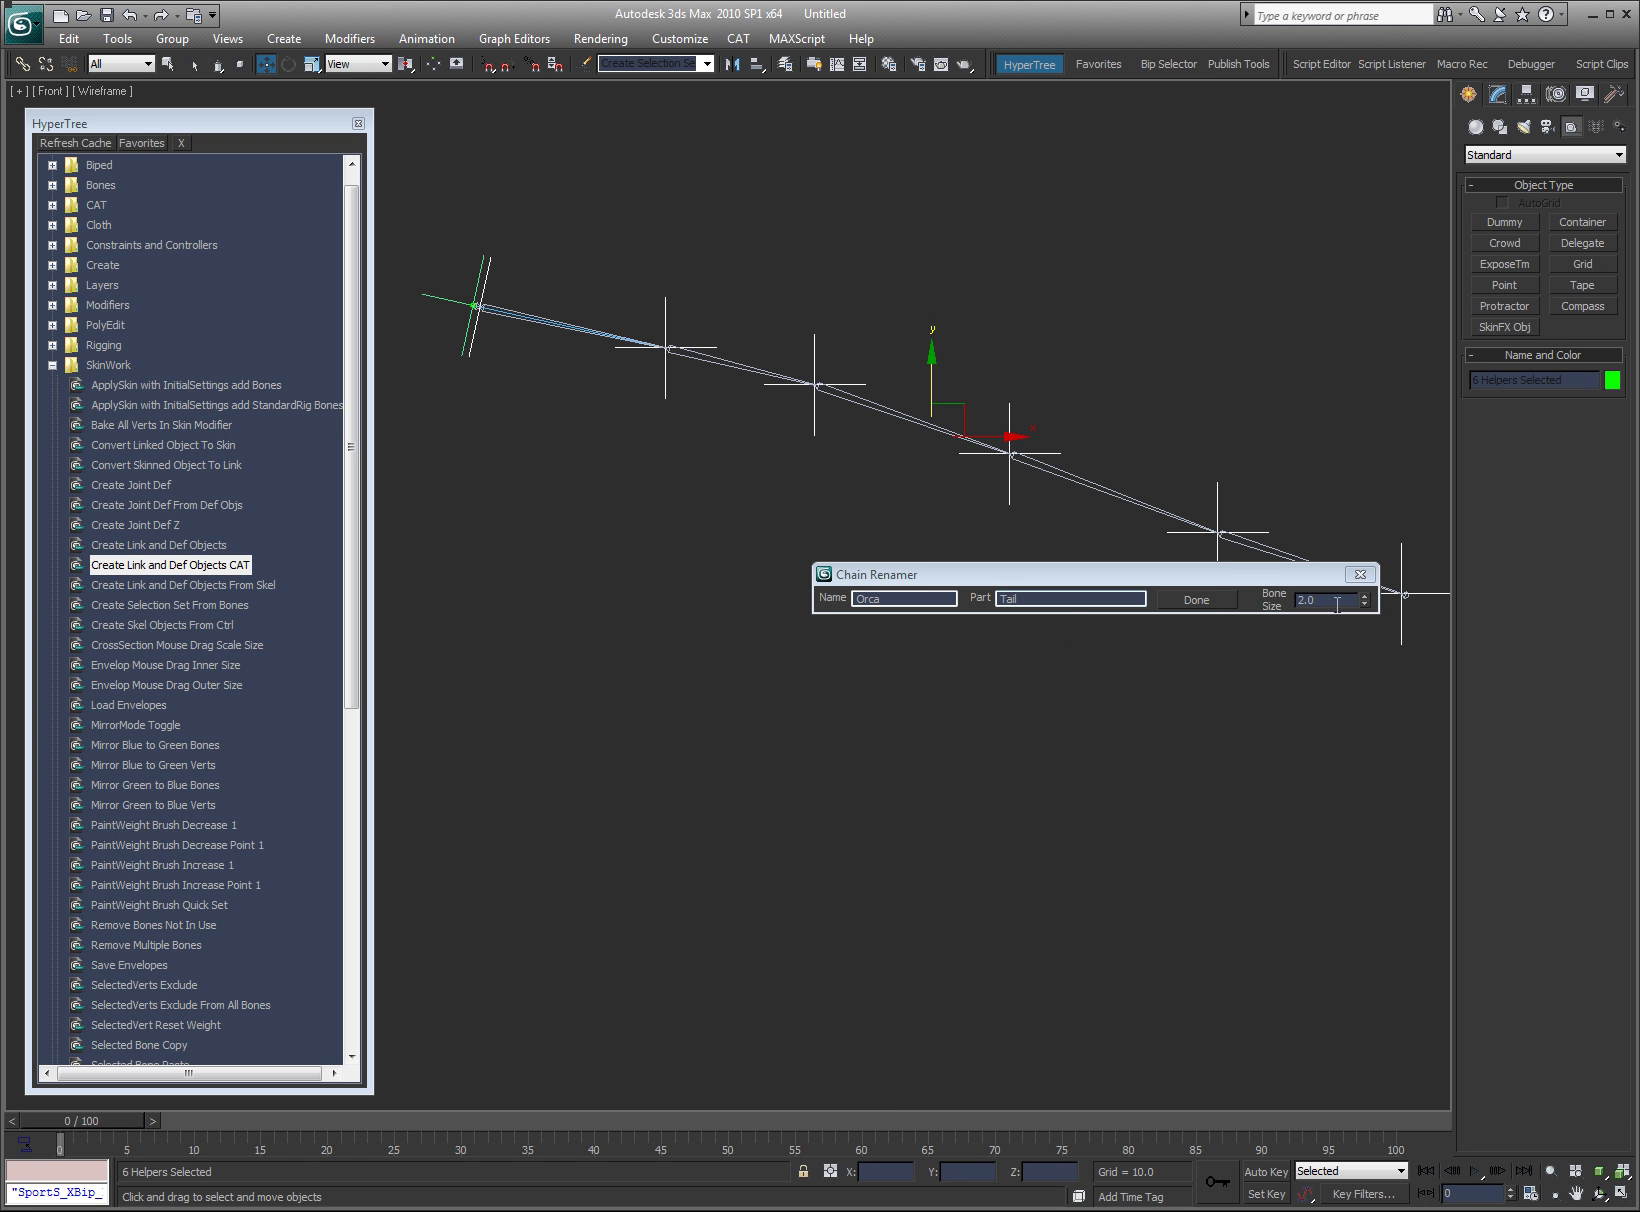
- Set the chain's bone size to 6.6, rerun the chain creation and finish it with name Orca and part Tail
{"action": "left_click_drag", "start_coordinate": [1364, 604], "coordinate": [1380, 582]}
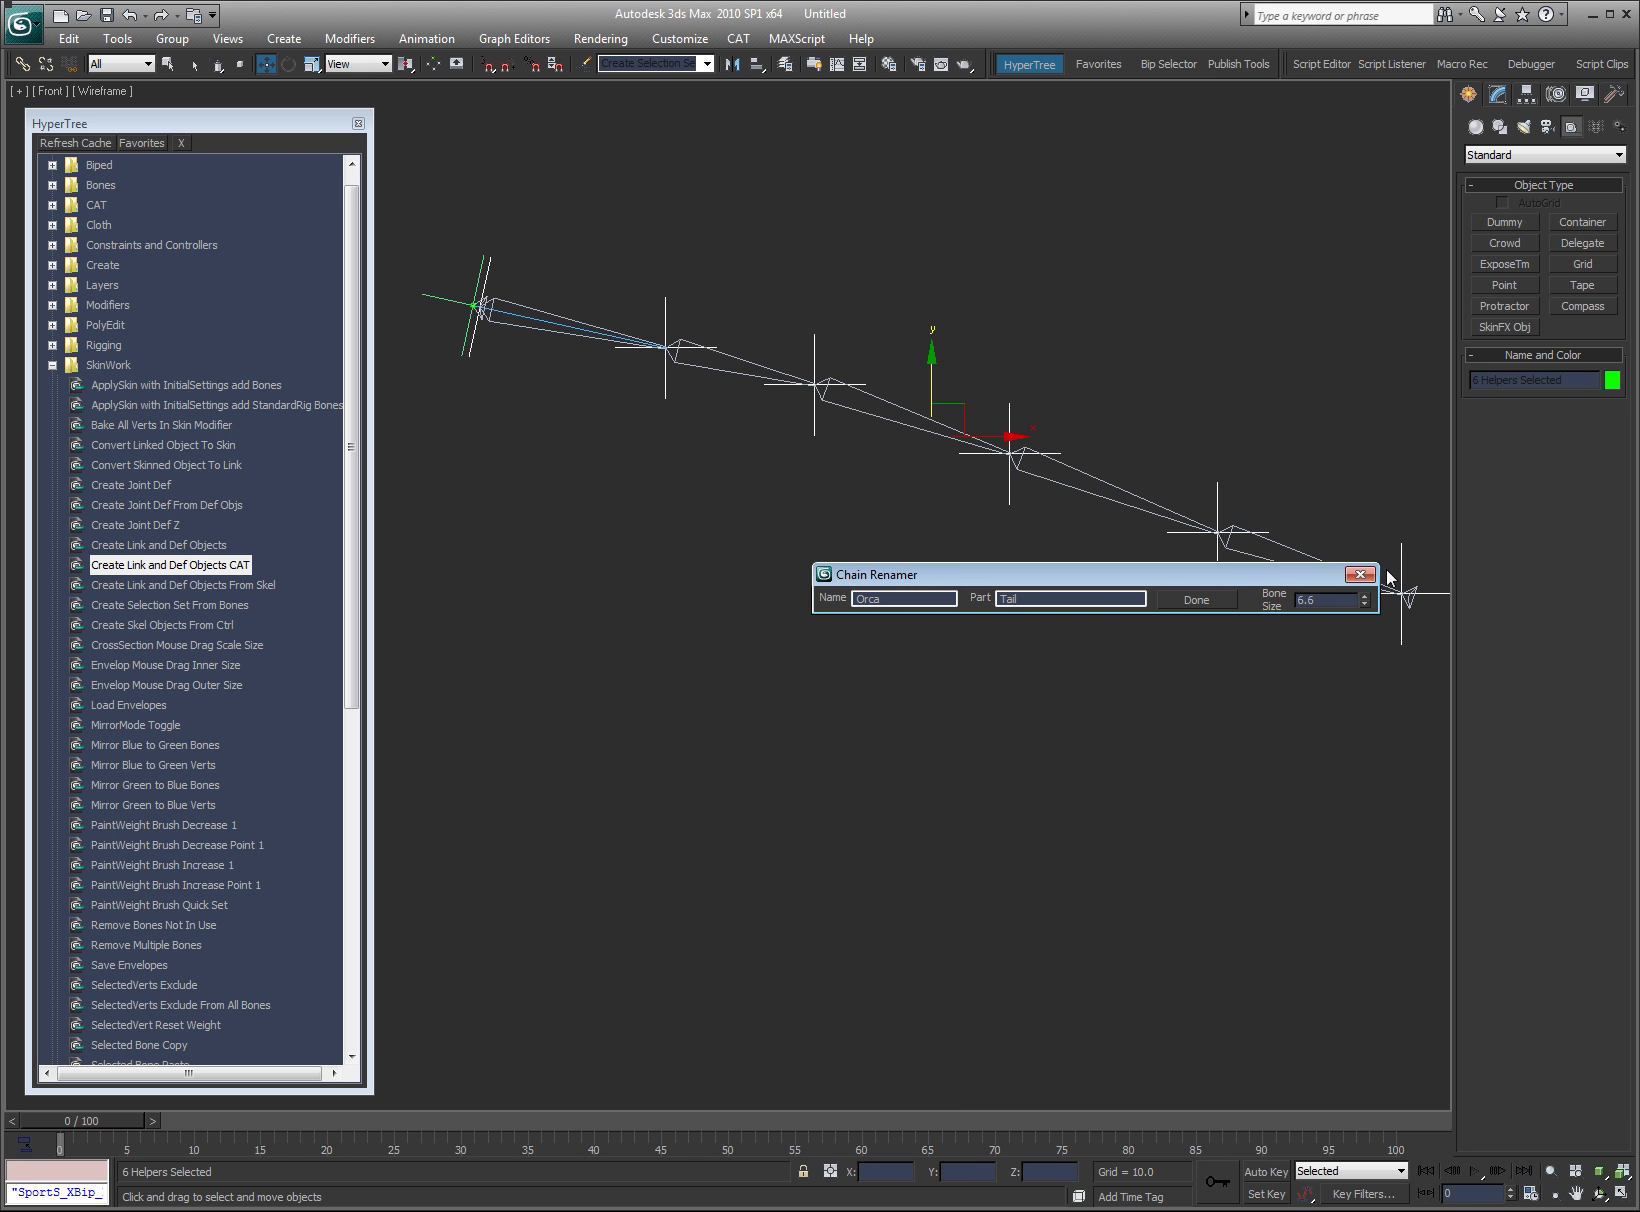
{"action": "left_click", "coordinate": [1361, 575]}
{"action": "right_click", "coordinate": [773, 580]}
{"action": "left_click", "coordinate": [779, 589]}
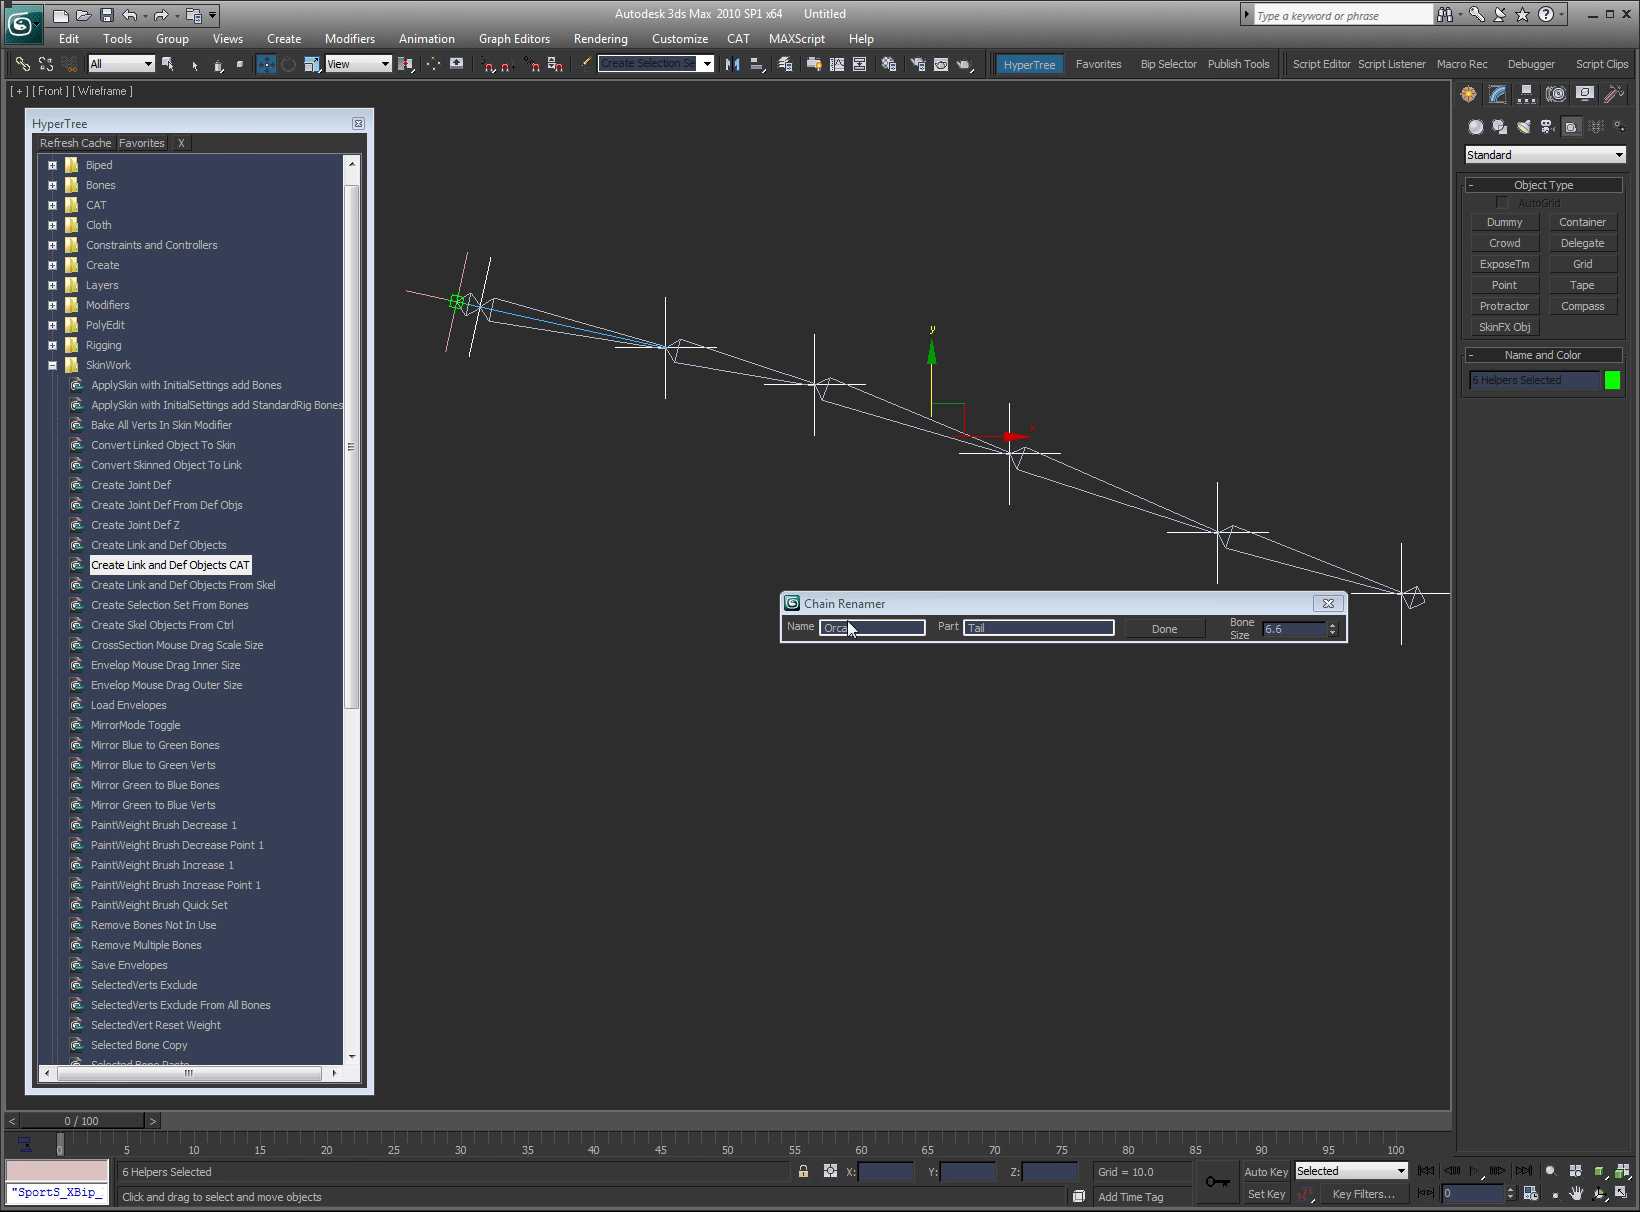
{"action": "left_click", "coordinate": [1174, 622]}
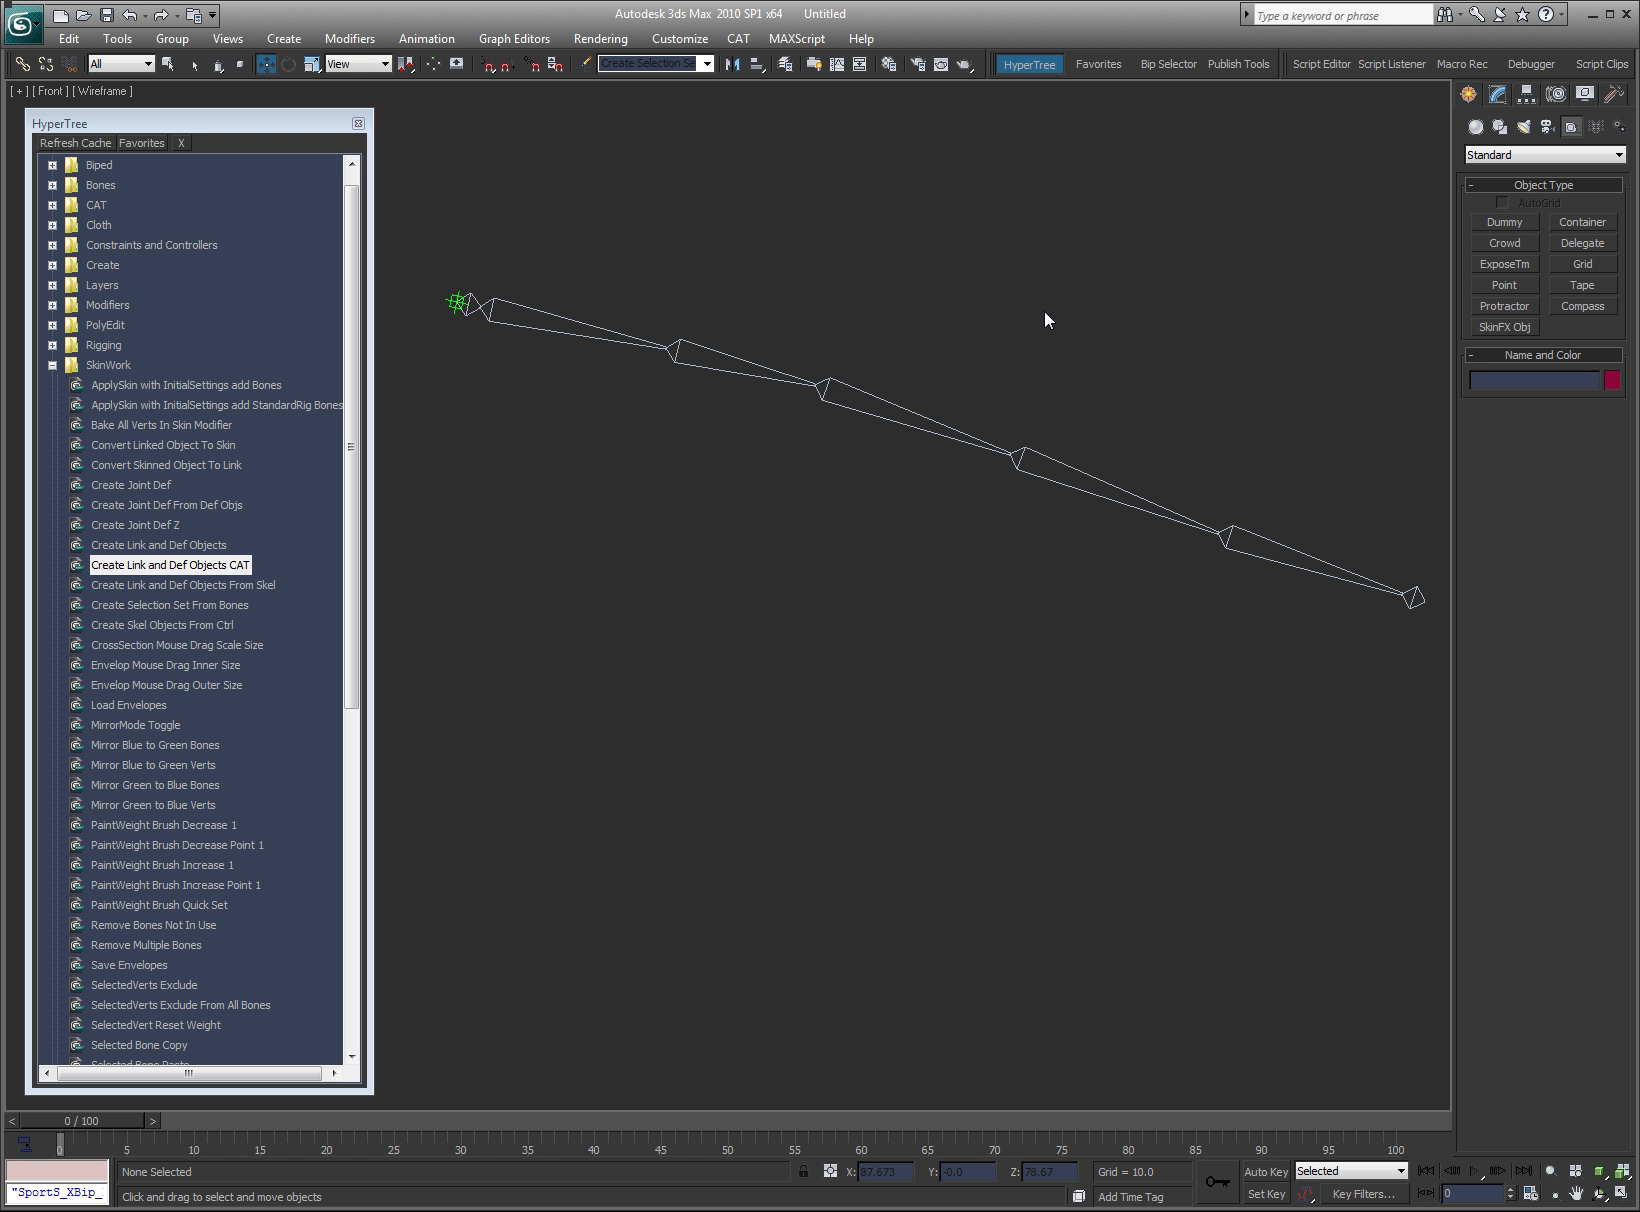
- Hold the scene and run Create Link and Def Objects From Skel on the five tail bones
{"action": "key", "text": "ctrl+h"}
{"action": "mouse_move", "coordinate": [615, 250]}
{"action": "left_mouse_down"}
{"action": "mouse_move", "coordinate": [677, 355]}
{"action": "mouse_move", "coordinate": [1254, 552]}
{"action": "left_mouse_up"}
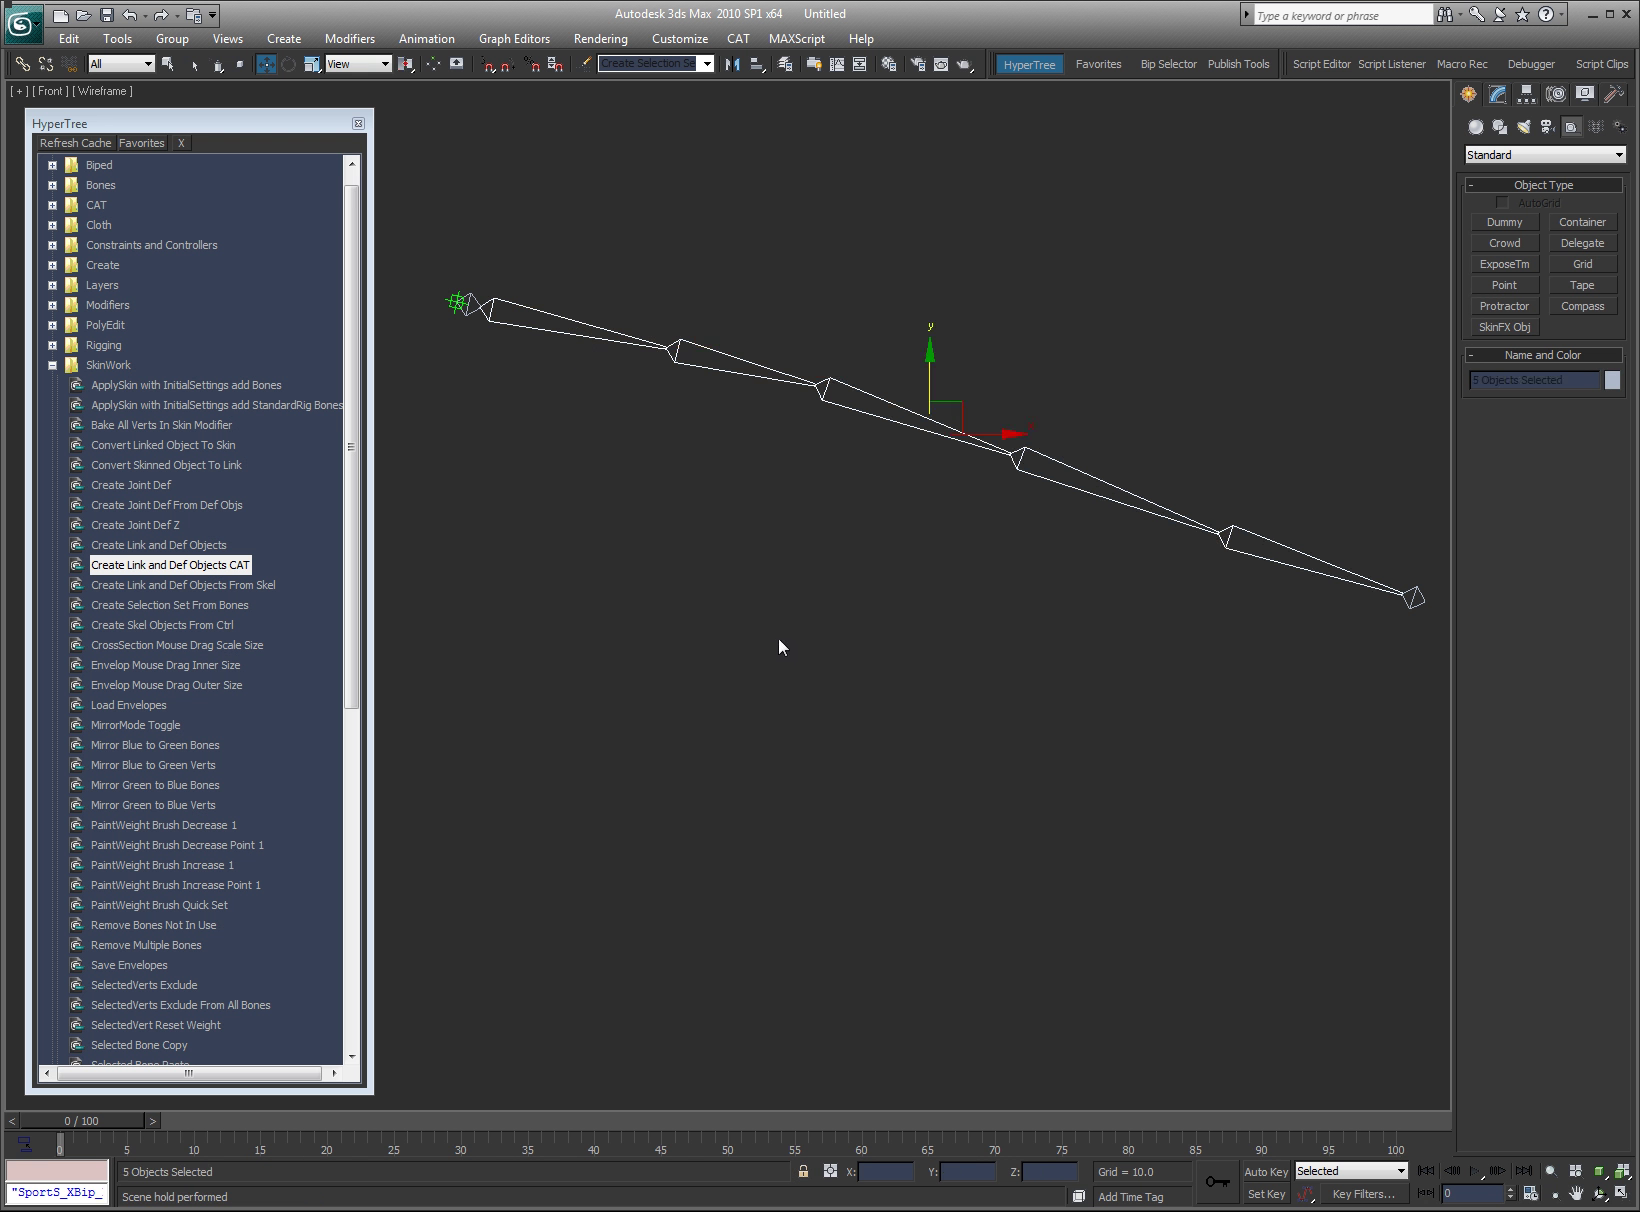
{"action": "left_click", "coordinate": [331, 589]}
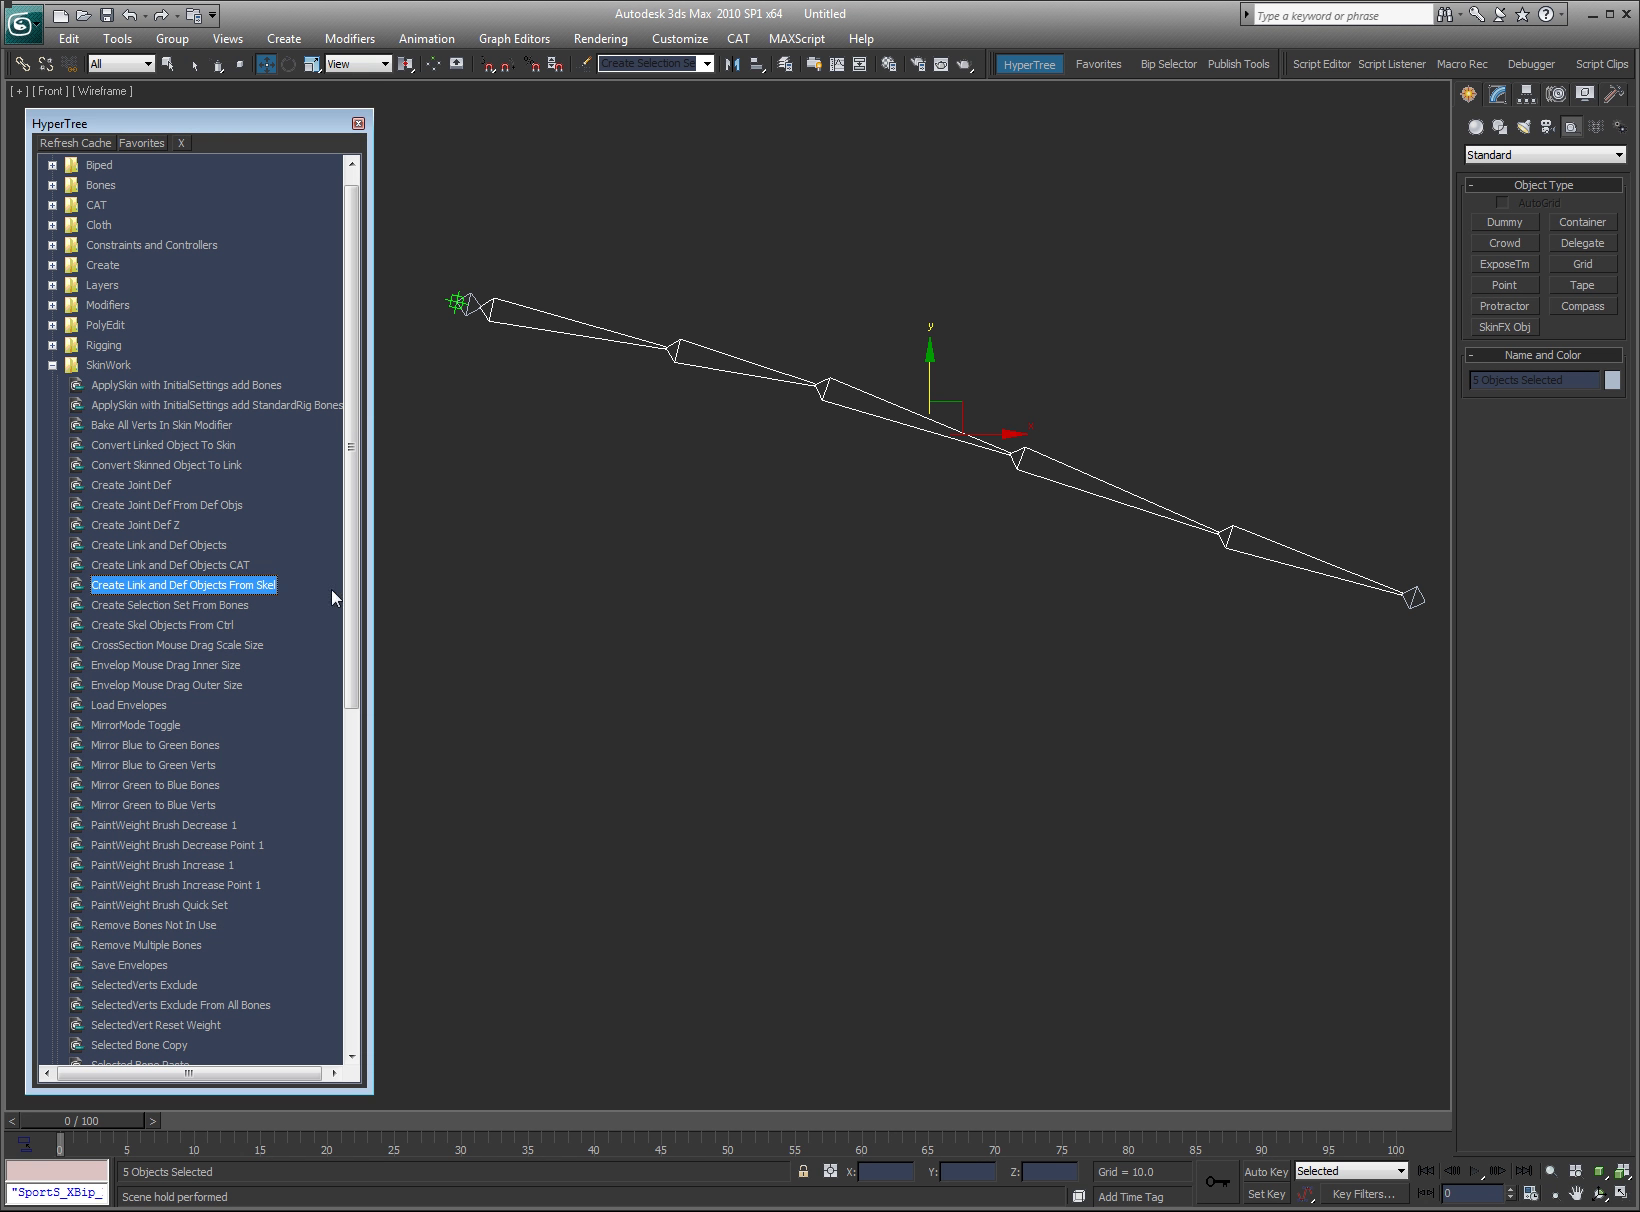
{"action": "double_click", "coordinate": [202, 589]}
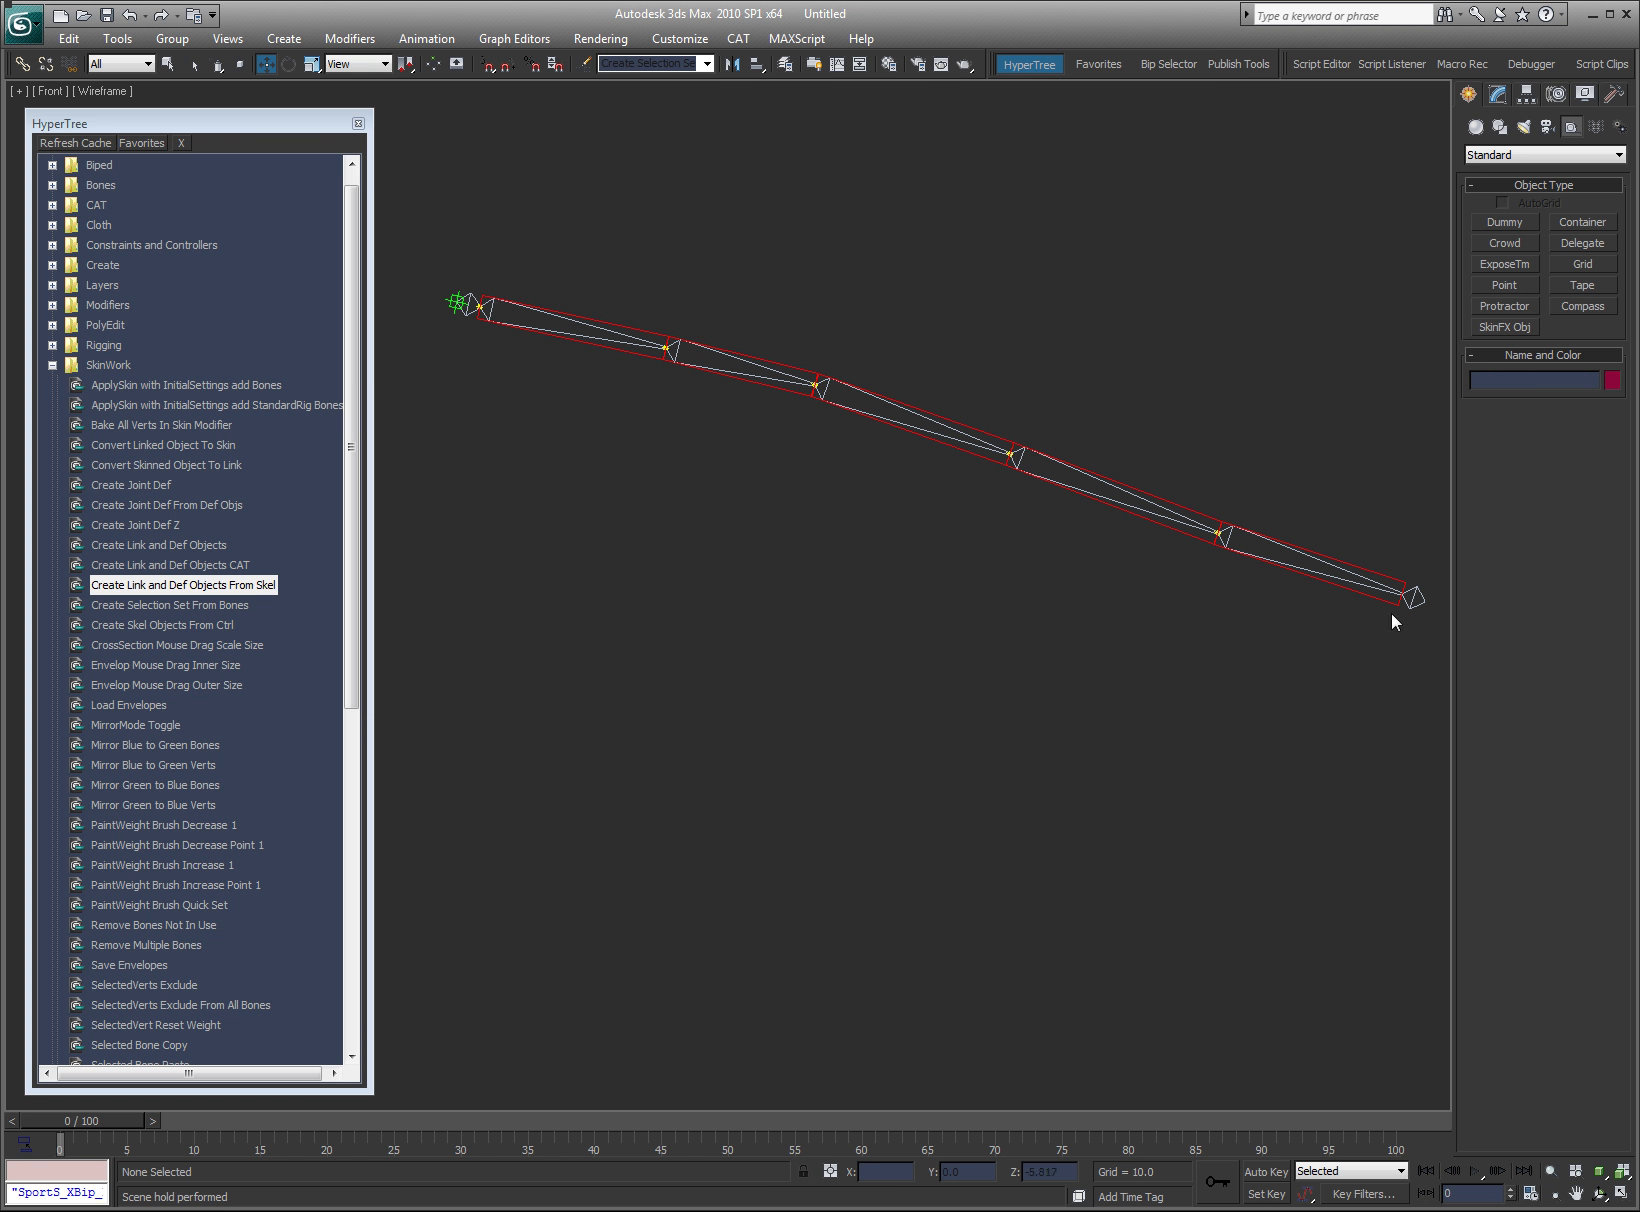
- Test how the tail follows by moving its end bone and the fourth bone, cancelling each move
{"action": "left_click", "coordinate": [1416, 599]}
{"action": "left_click_drag", "start_coordinate": [1422, 600], "coordinate": [744, 785]}
{"action": "right_click", "coordinate": [744, 785]}
{"action": "left_click_drag", "start_coordinate": [1444, 566], "coordinate": [1004, 622]}
{"action": "right_click", "coordinate": [1104, 508]}
{"action": "right_click", "coordinate": [1004, 622]}
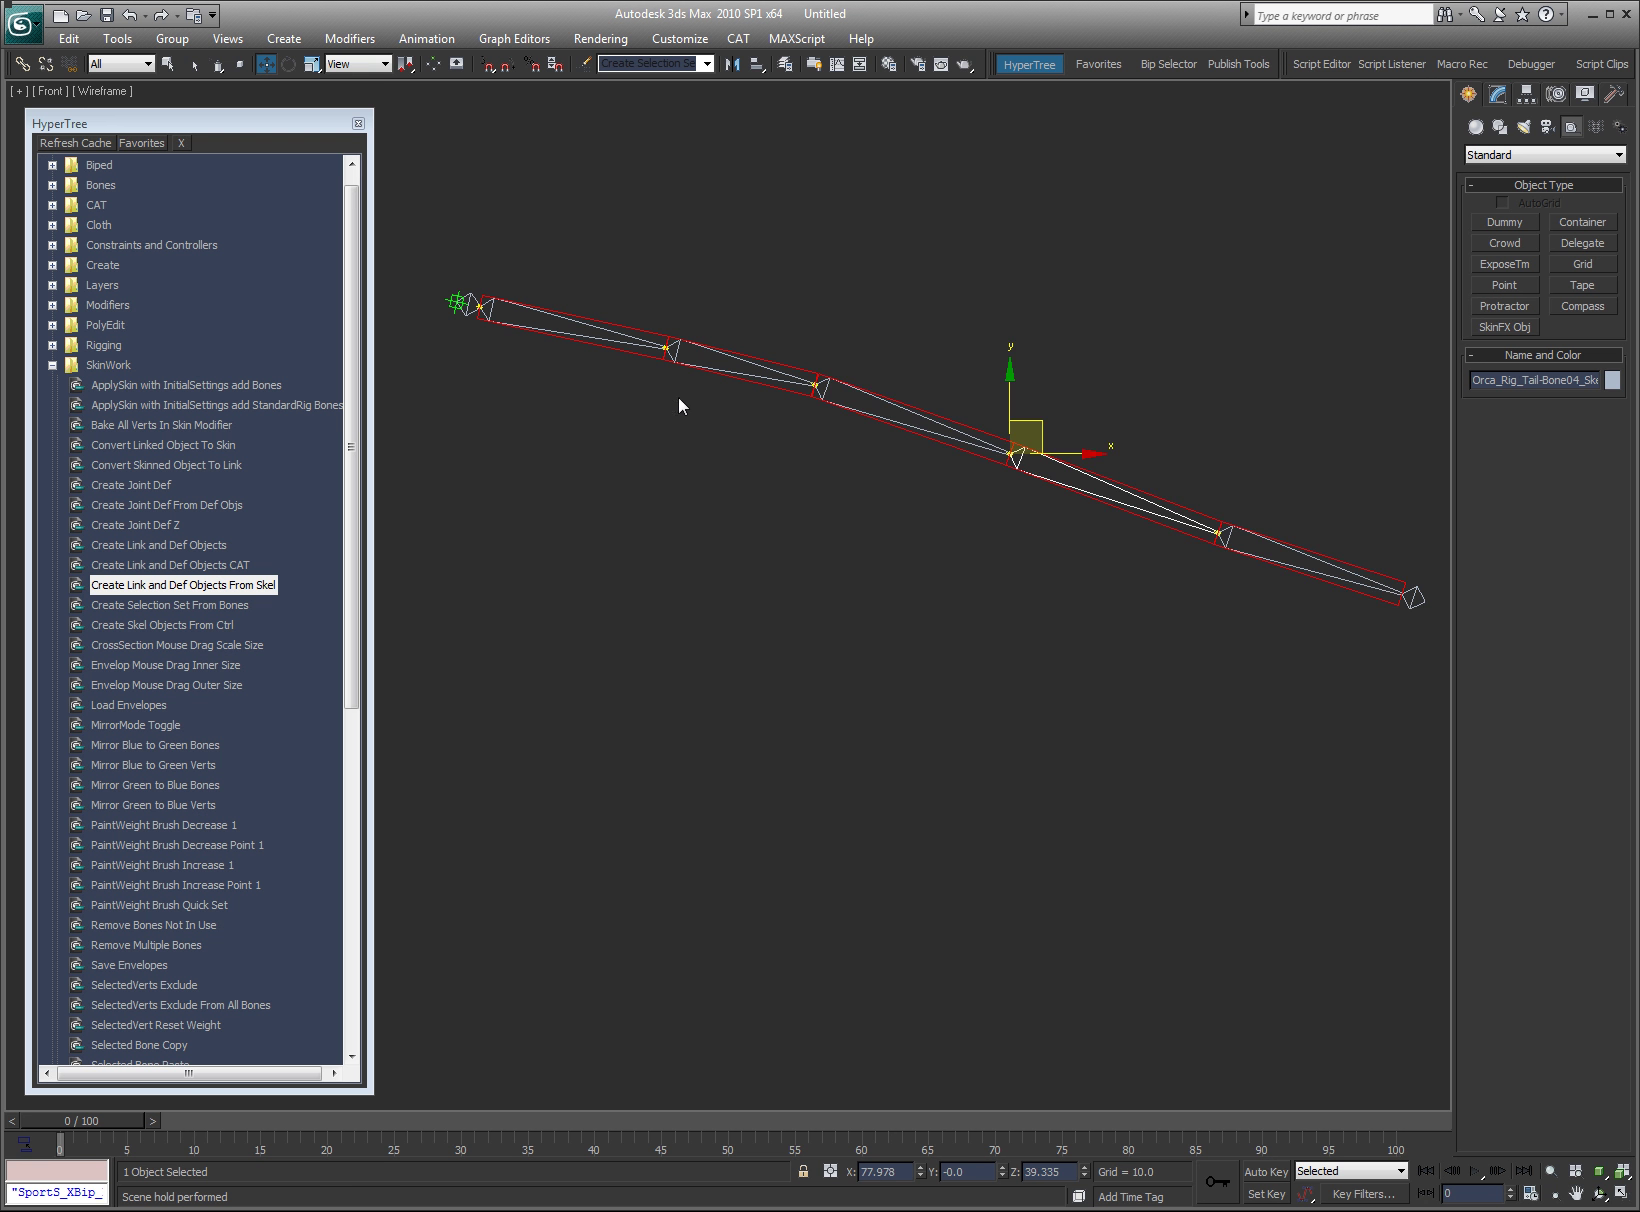
{"action": "left_click", "coordinate": [922, 566]}
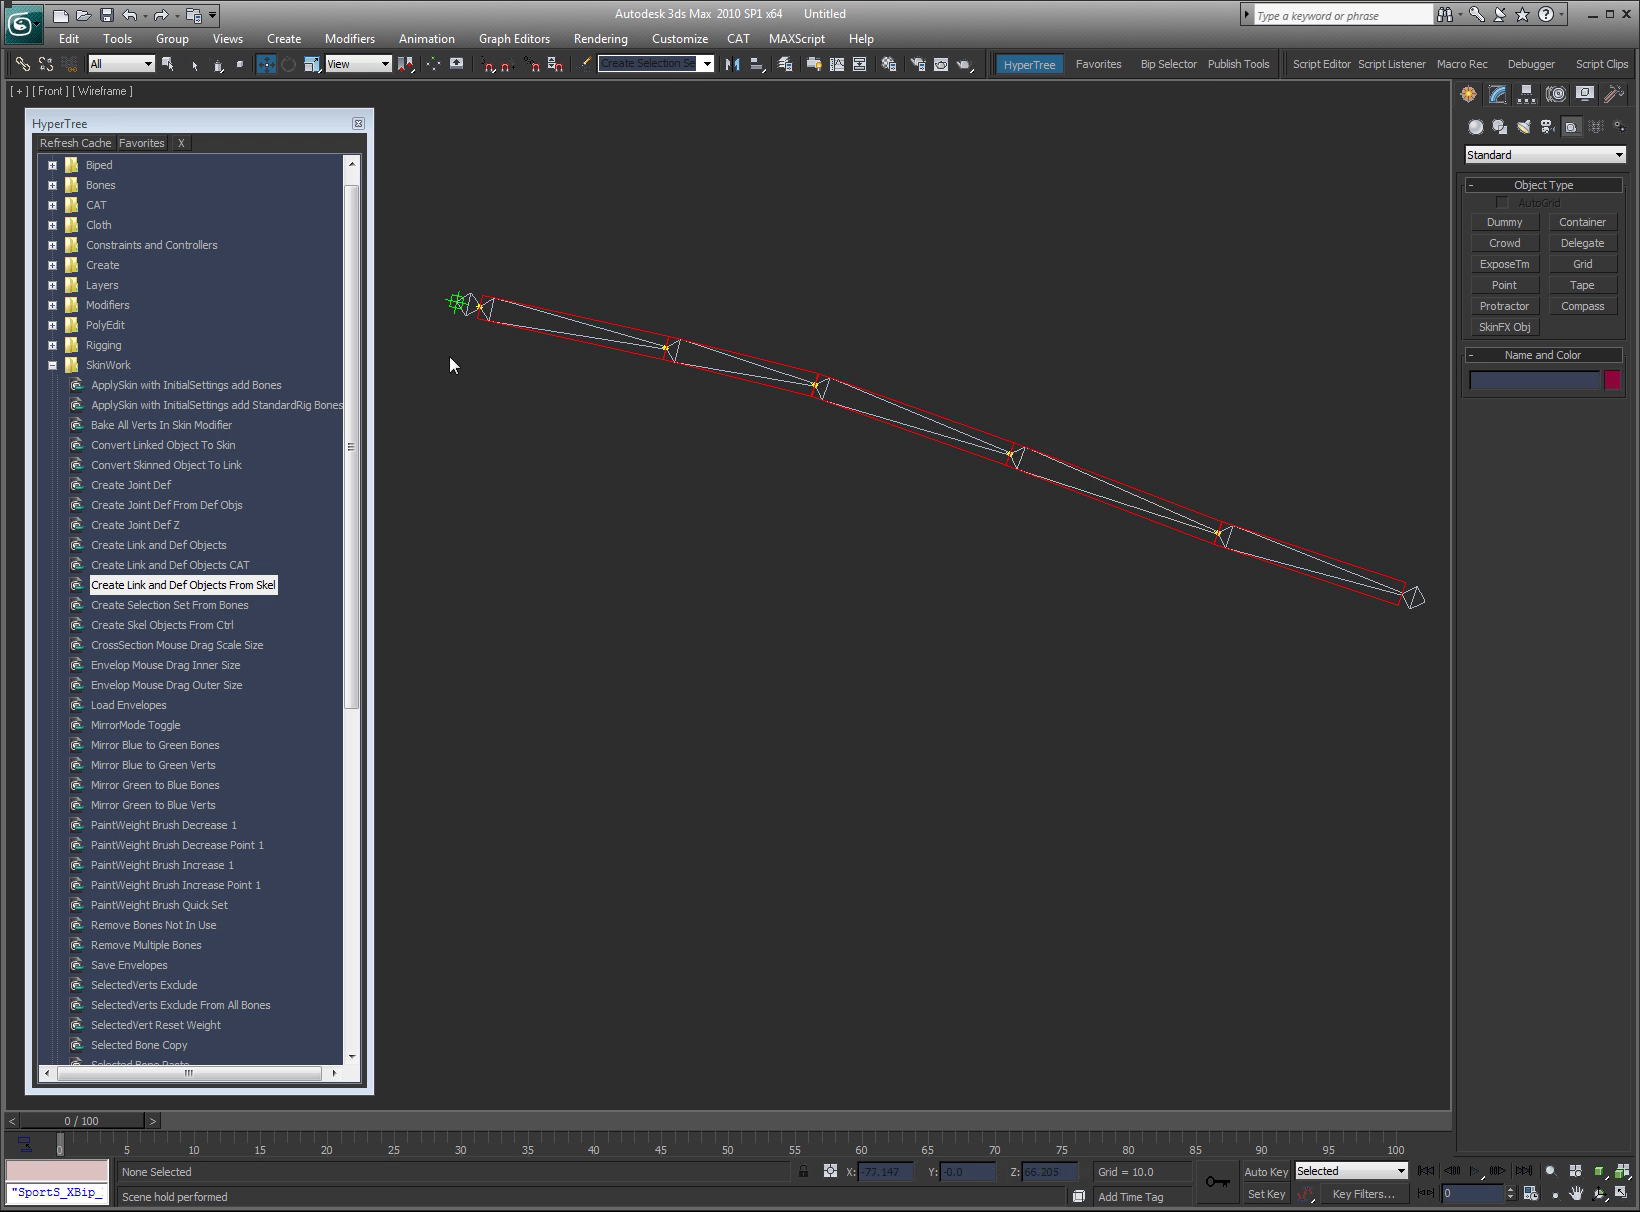
- Isolate the five tail Def boxes and clear the selection
{"action": "left_click", "coordinate": [636, 350]}
{"action": "left_click", "coordinate": [783, 400], "text": "ctrl"}
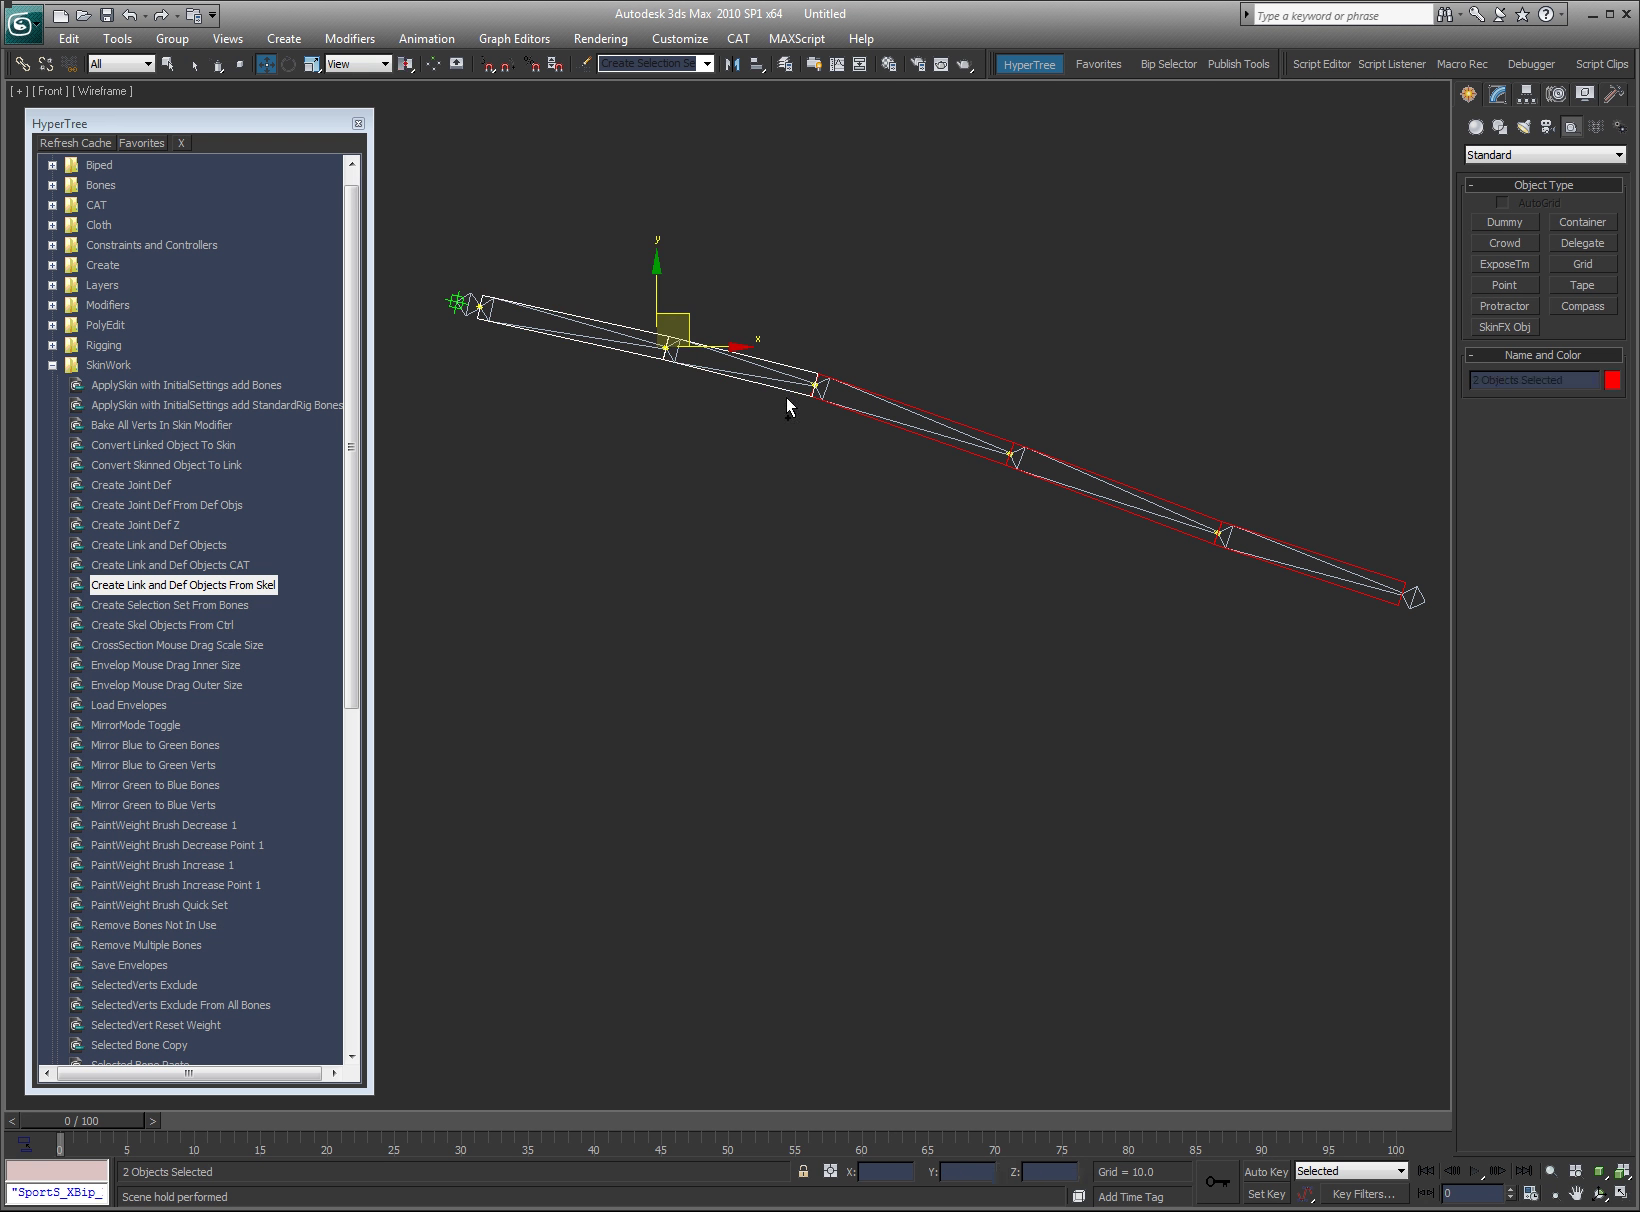
{"action": "left_click", "coordinate": [975, 452], "text": "ctrl"}
{"action": "left_click", "coordinate": [1176, 535], "text": "ctrl"}
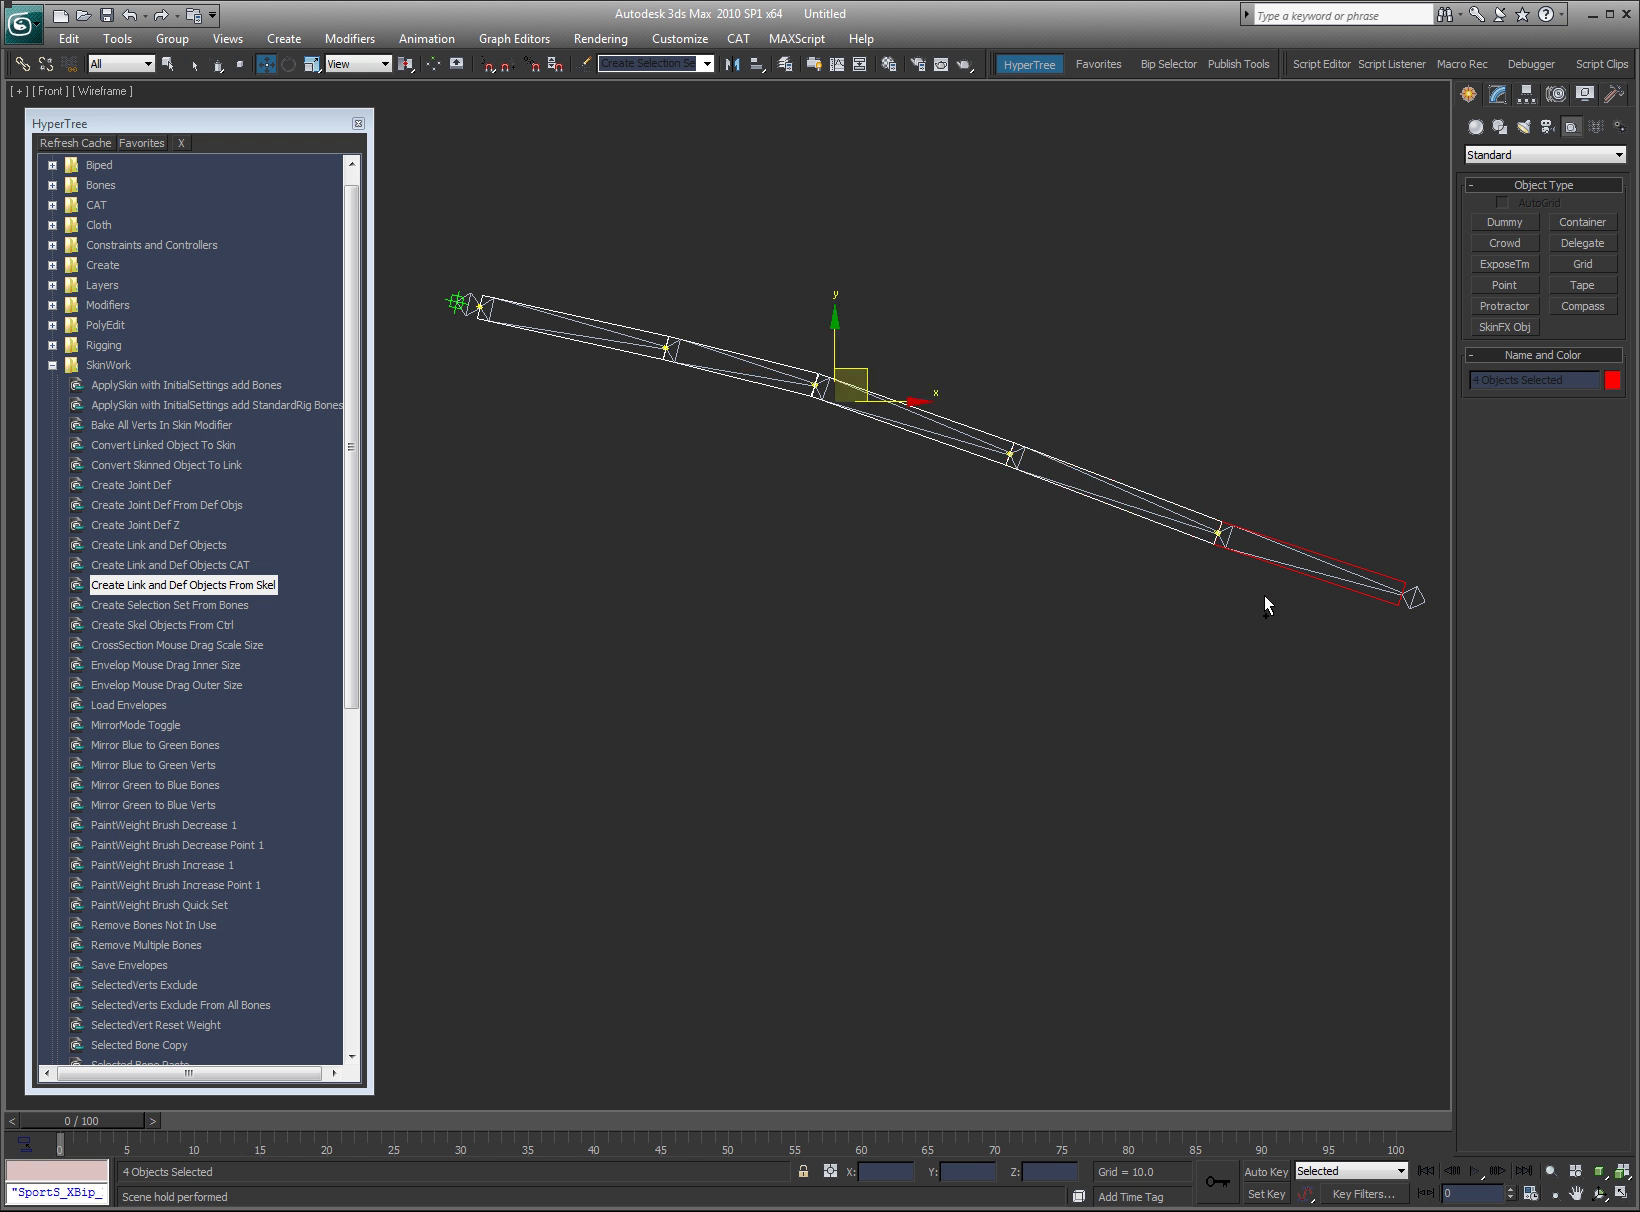
{"action": "left_click", "coordinate": [1365, 597], "text": "ctrl"}
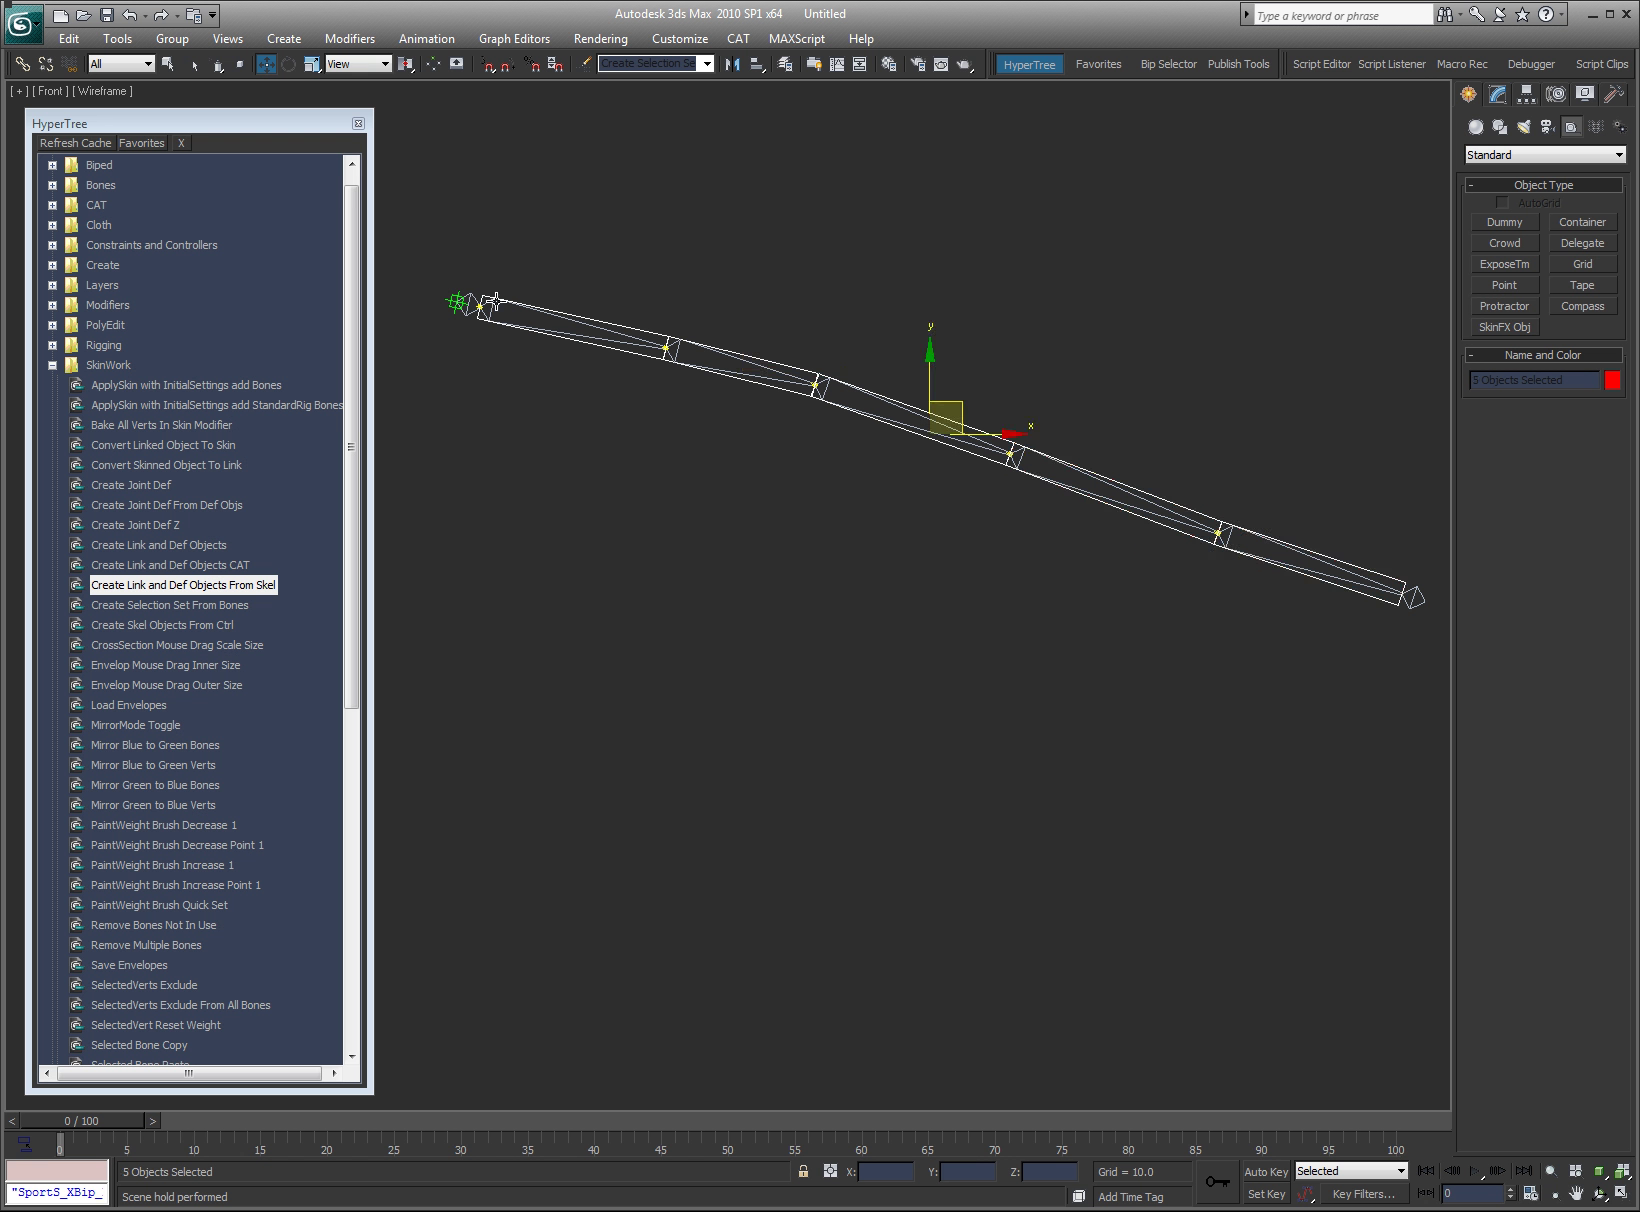
{"action": "left_click", "coordinate": [880, 773]}
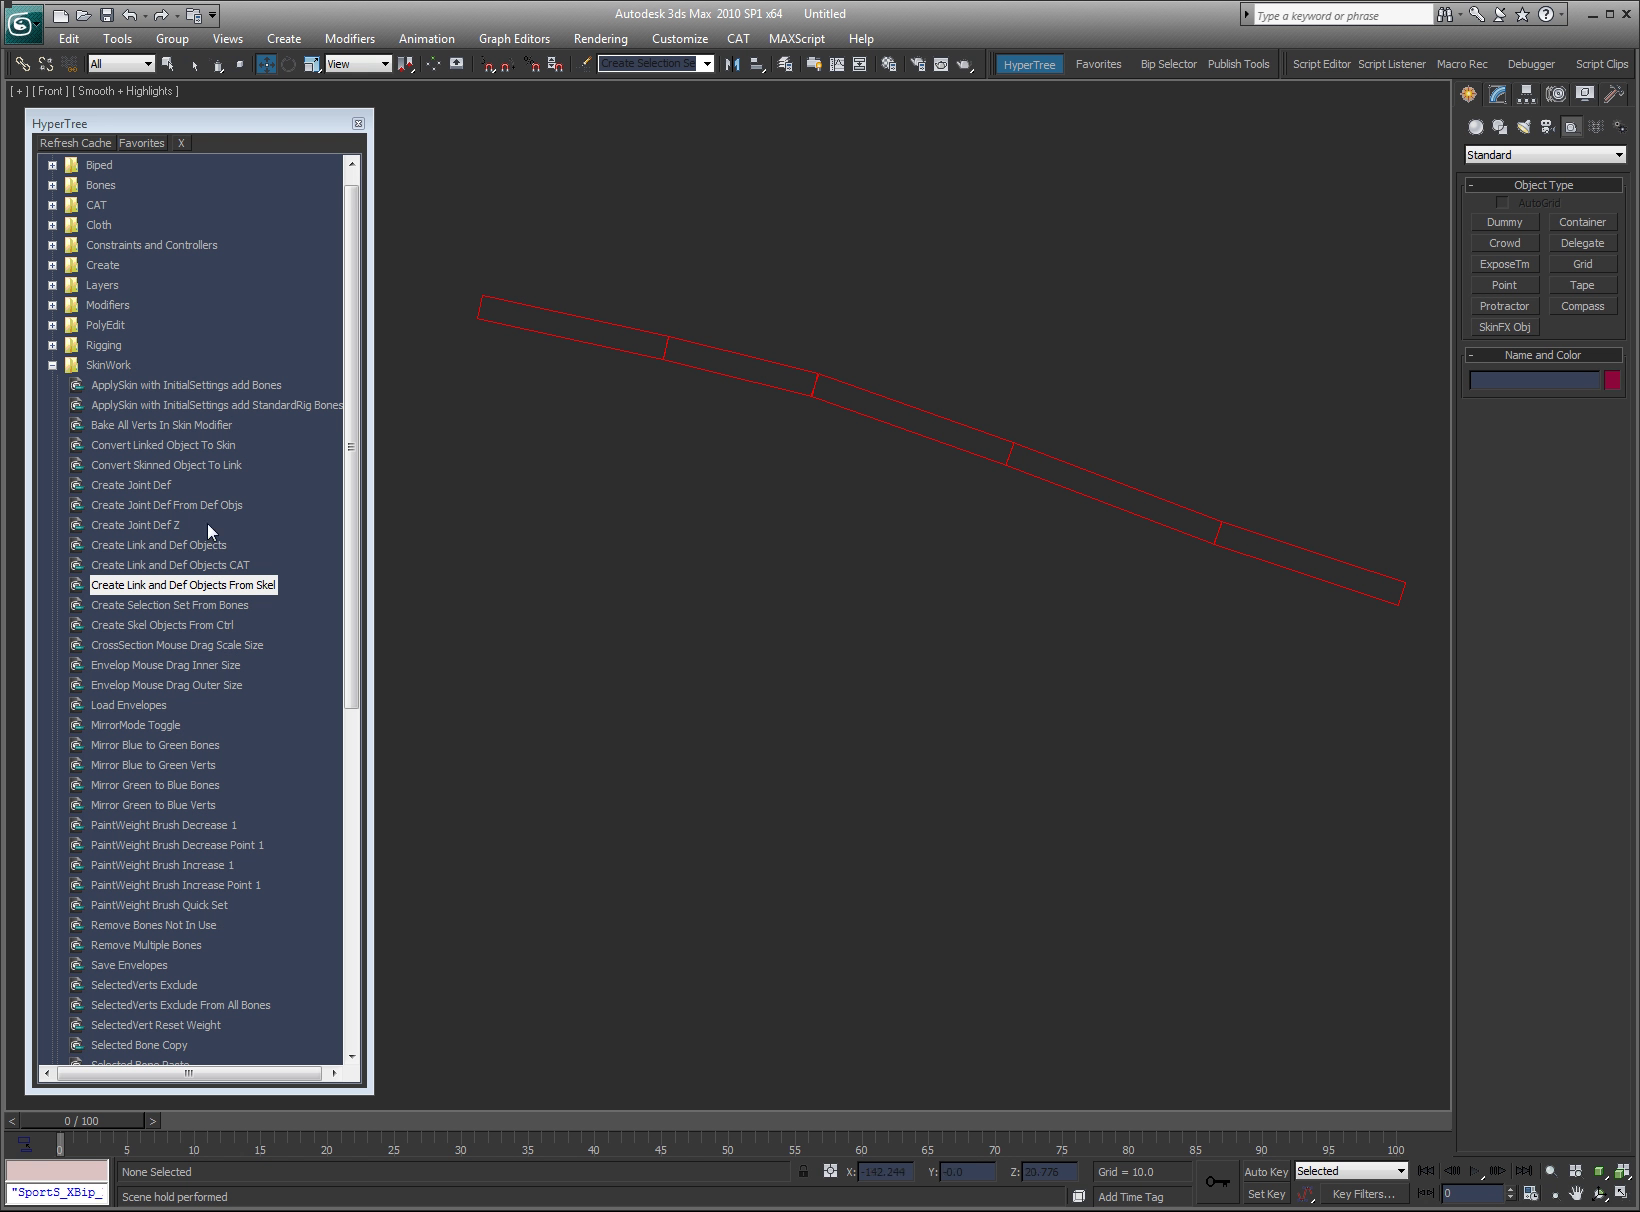
- Examine the Create Joint Def and Create Joint Def From Def Objs script entries and the third tail Def box in wireframe
{"action": "left_click", "coordinate": [123, 485]}
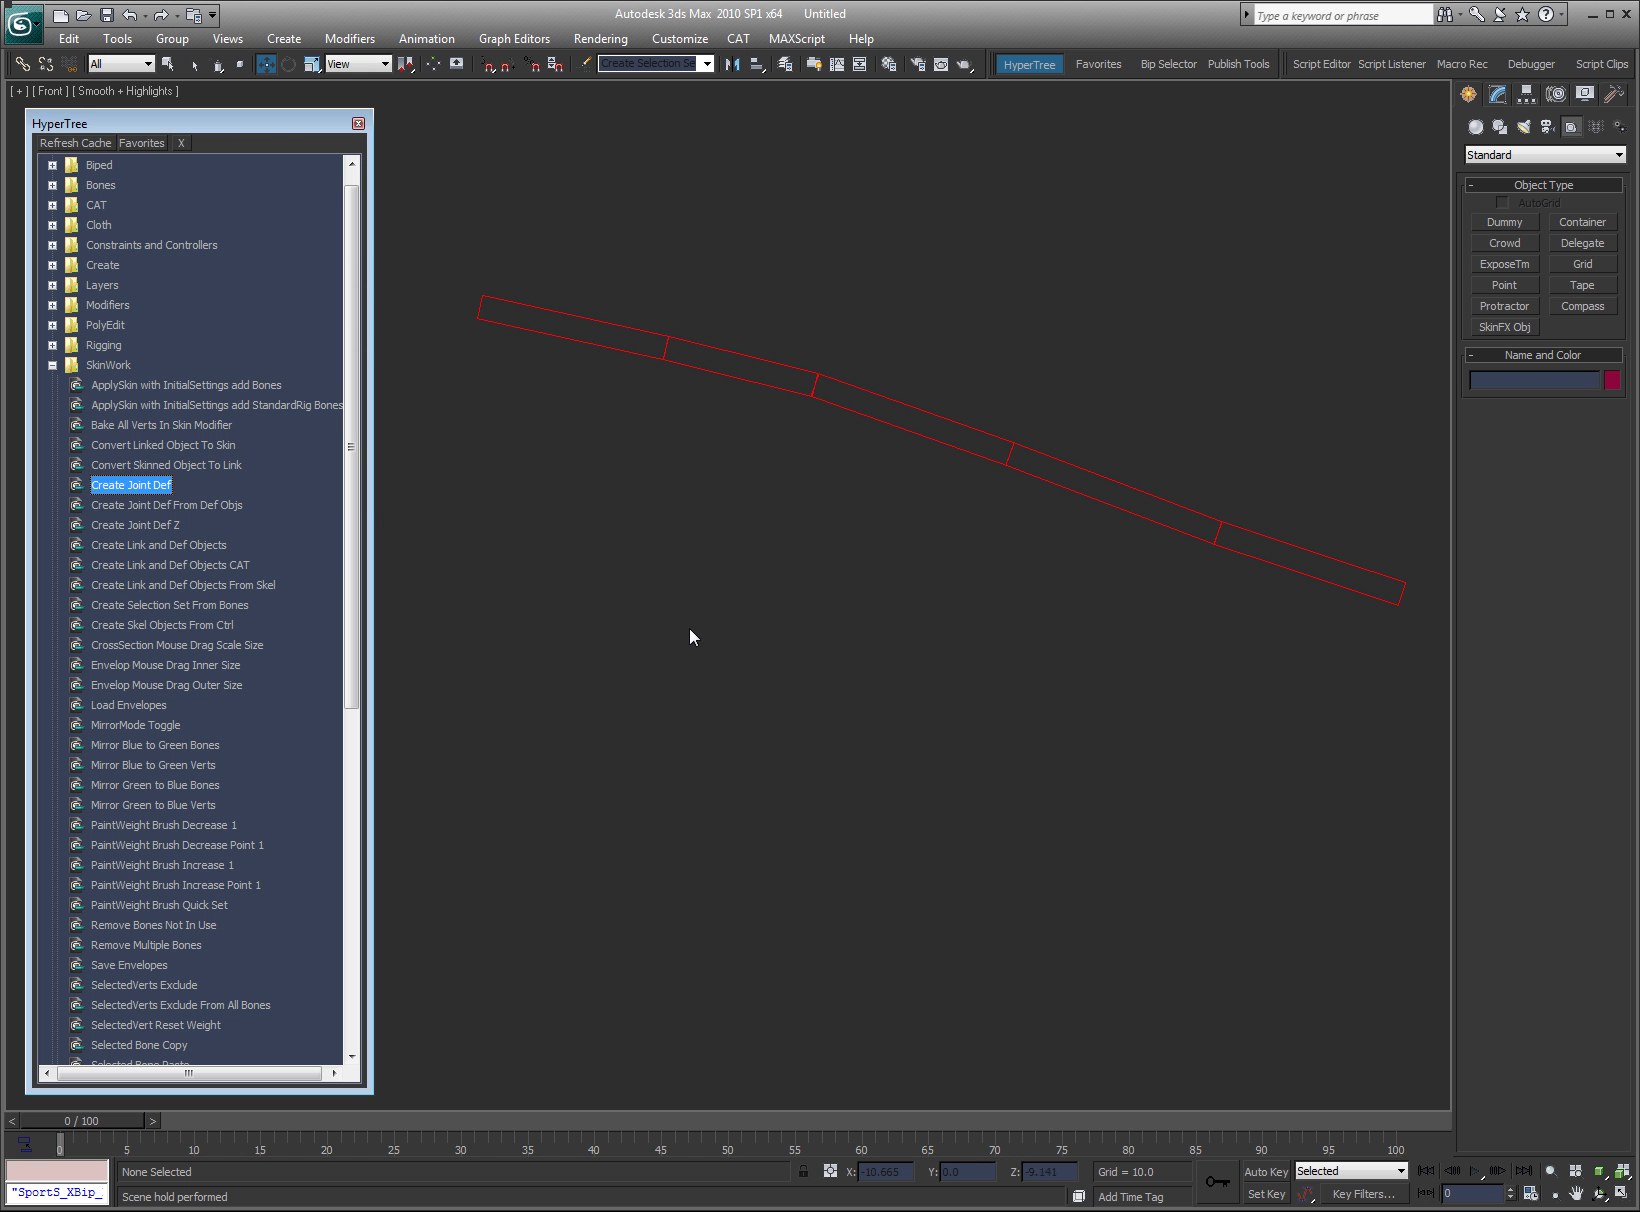
{"action": "left_click", "coordinate": [205, 505]}
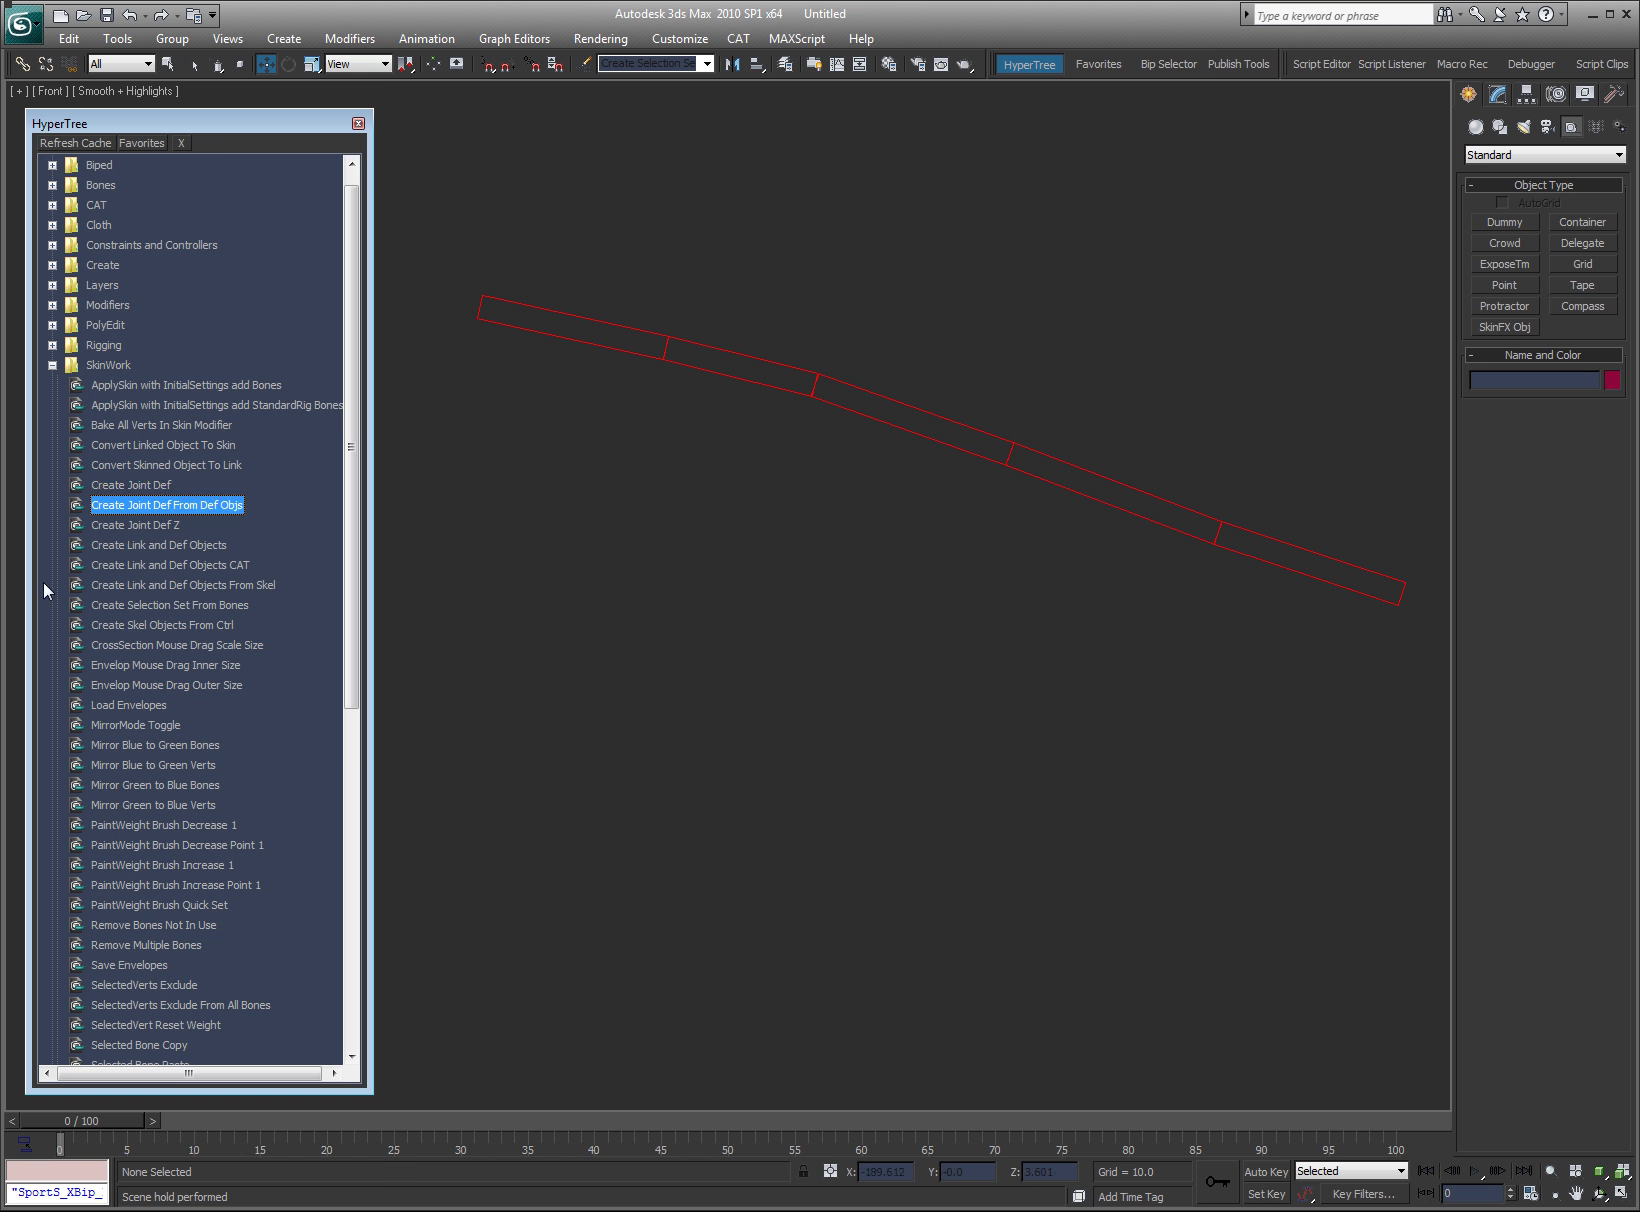
{"action": "left_click", "coordinate": [934, 381]}
{"action": "key", "text": "F3"}
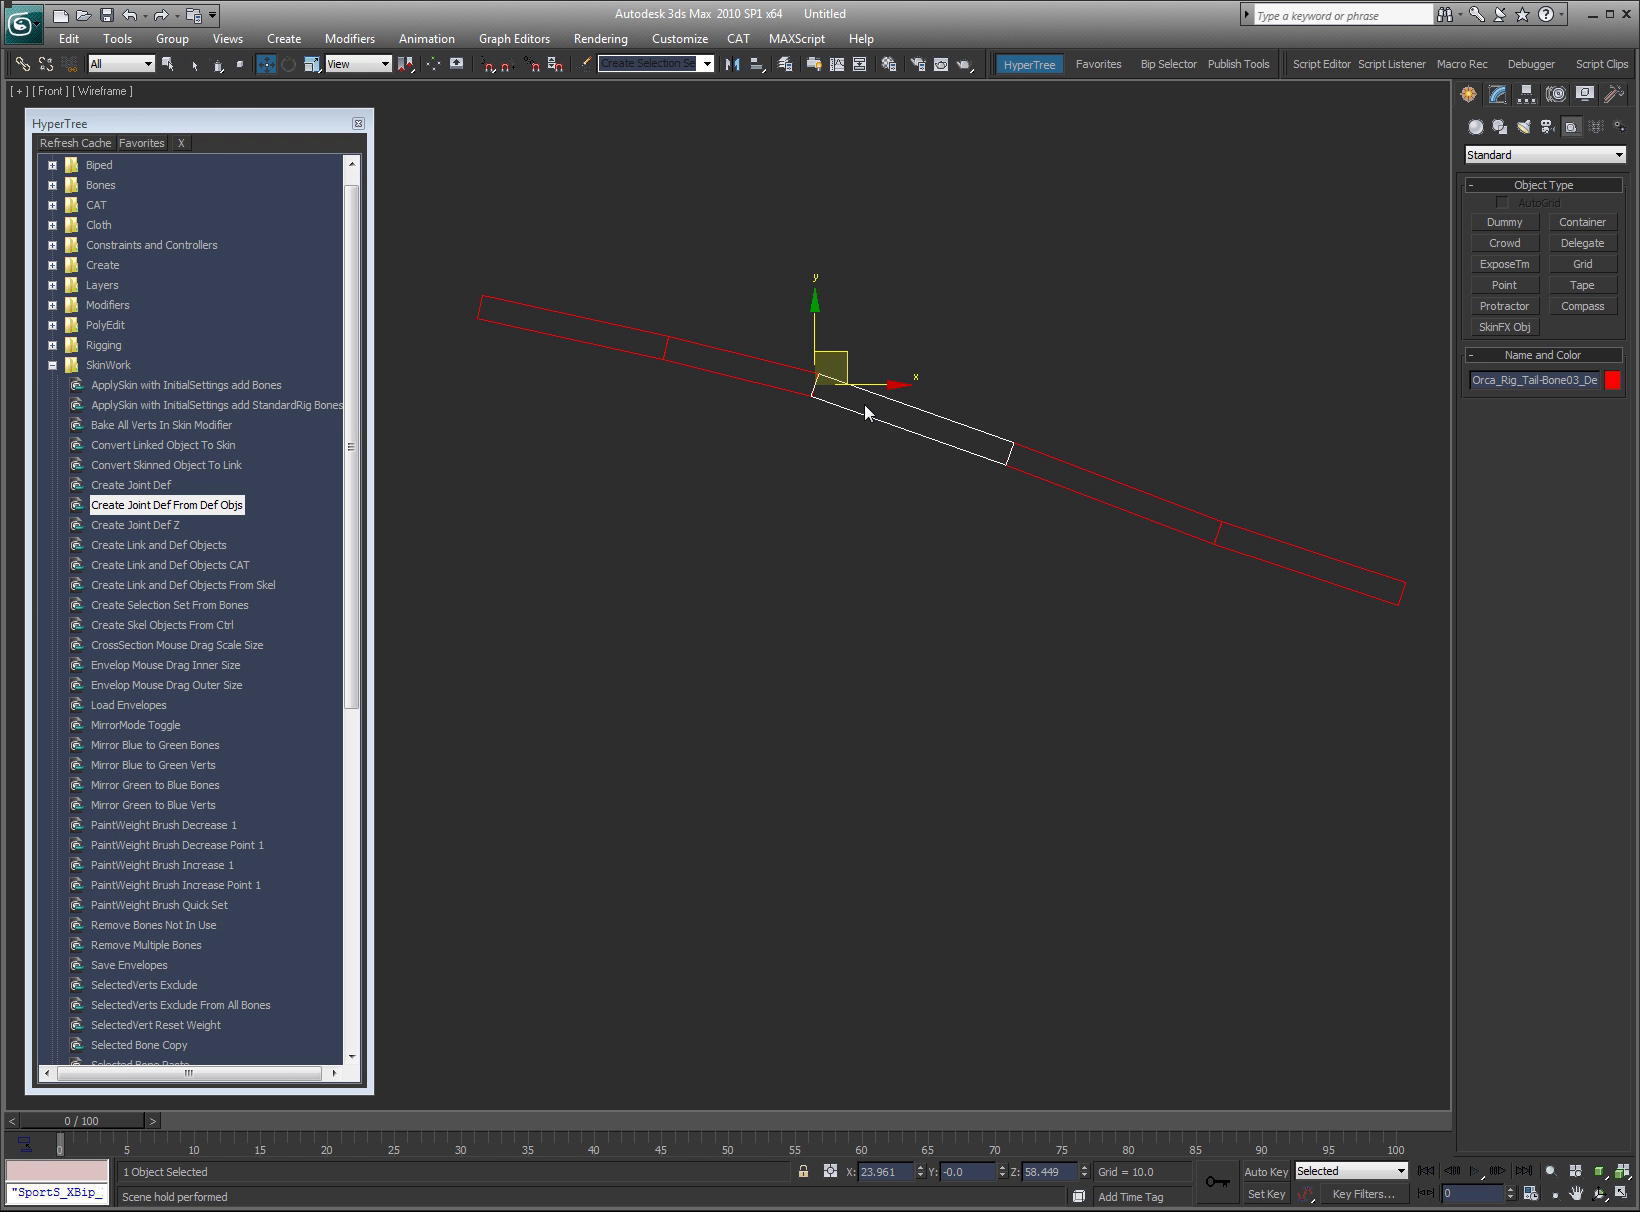
{"action": "left_click", "coordinate": [873, 502]}
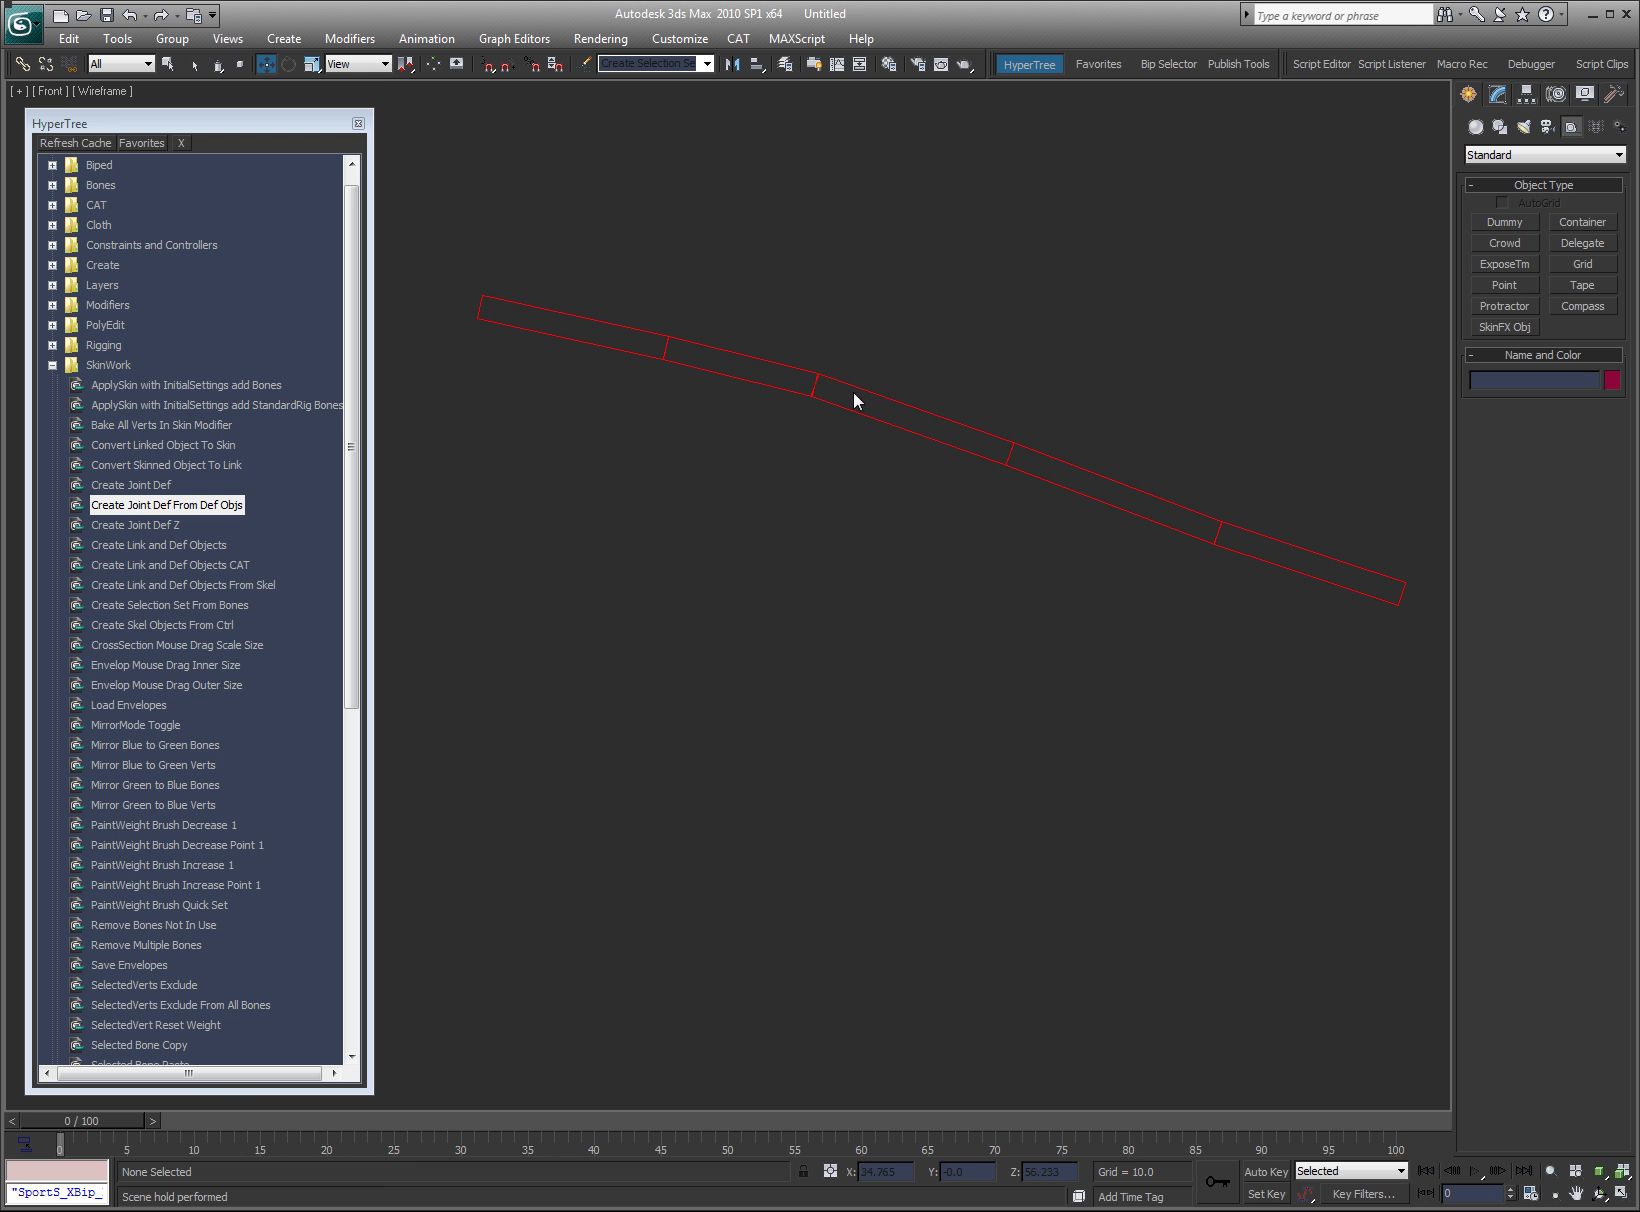
- Run Create Joint Def From Def Objs on the third and second tail Def boxes
{"action": "left_click_drag", "start_coordinate": [840, 414], "coordinate": [890, 458]}
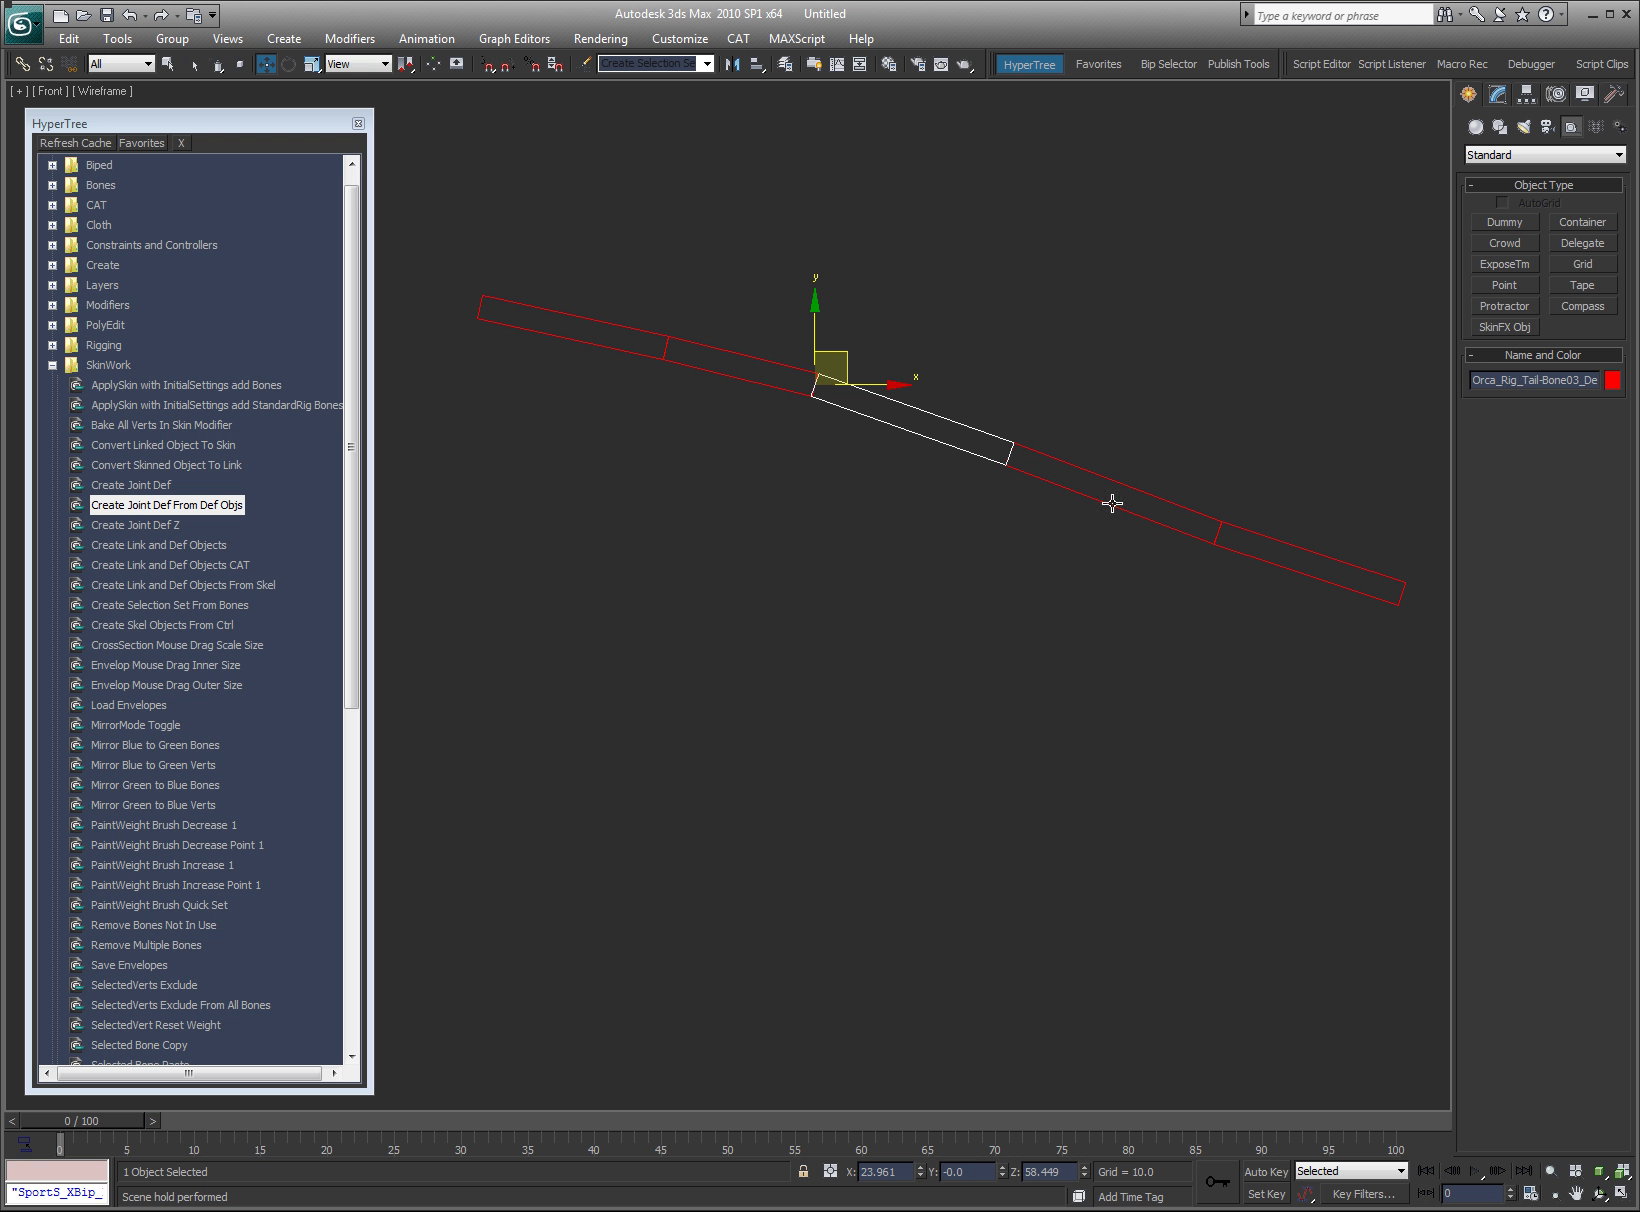
{"action": "left_click_drag", "start_coordinate": [744, 329], "coordinate": [726, 412], "text": "ctrl"}
{"action": "double_click", "coordinate": [197, 507]}
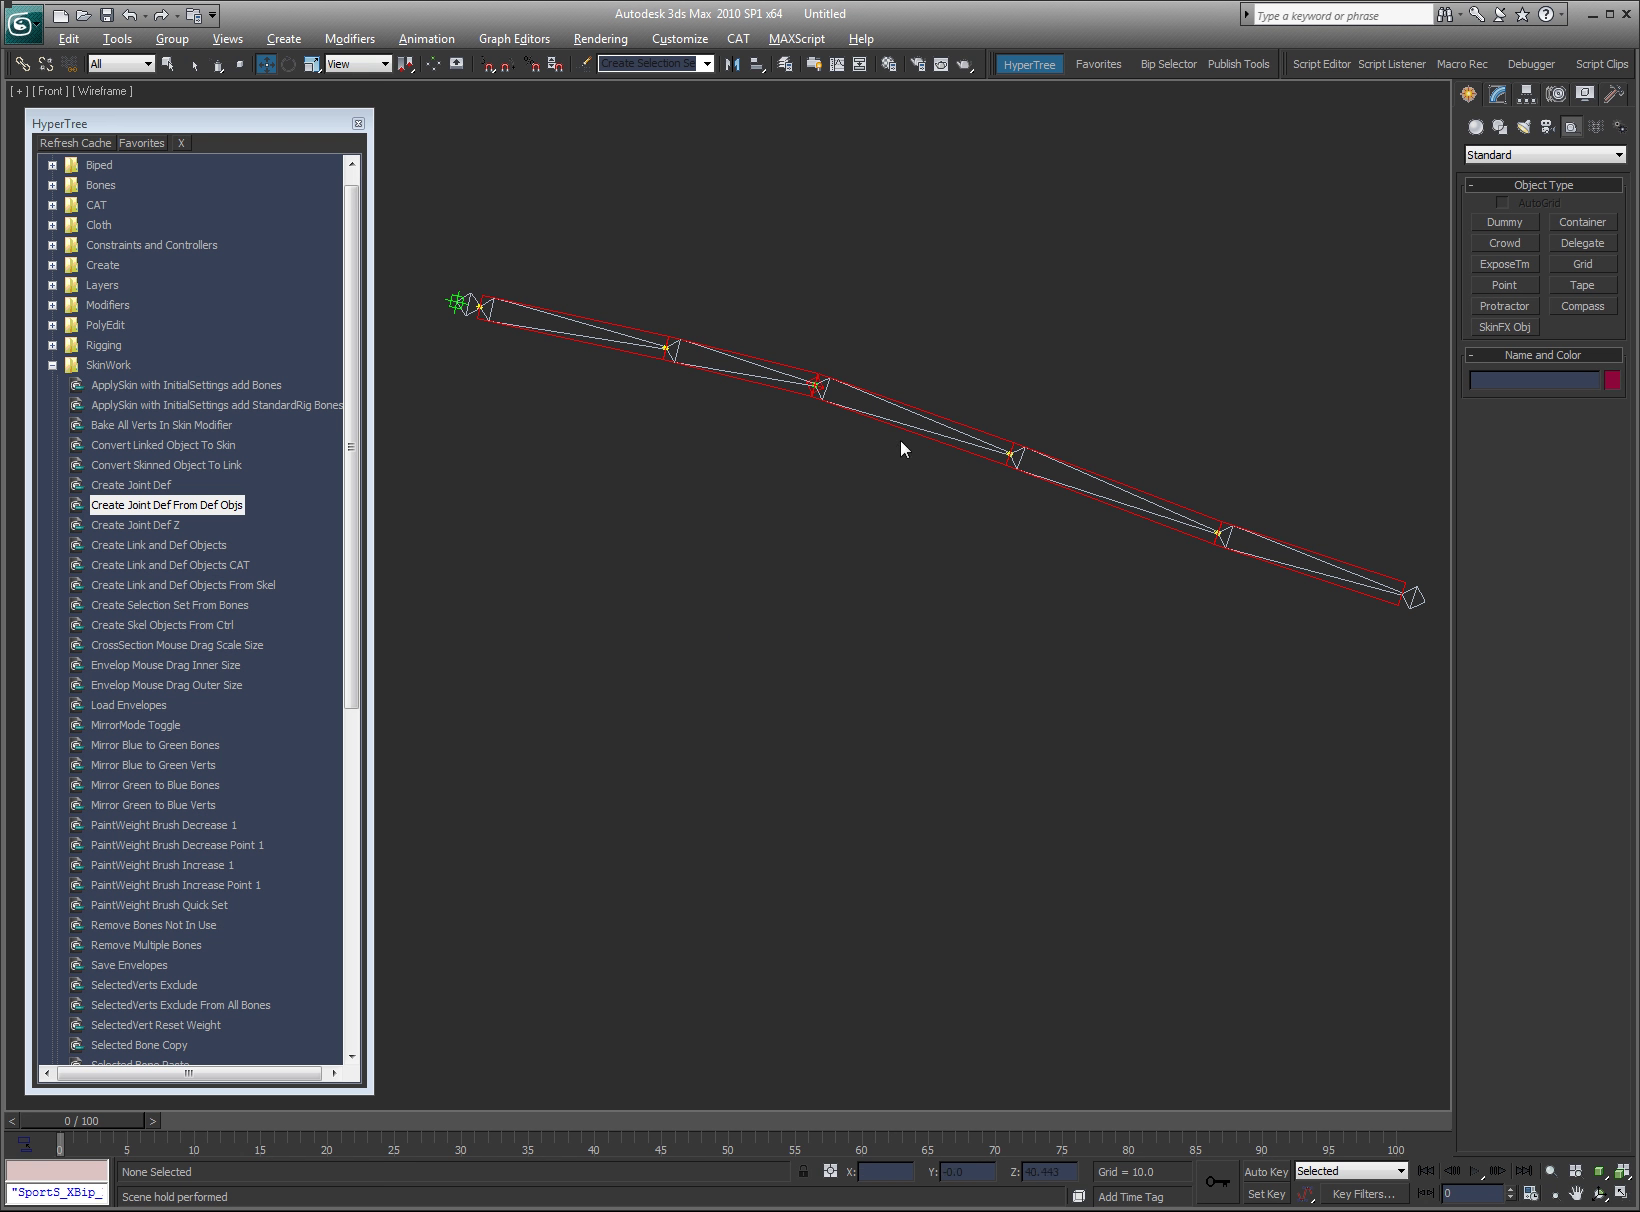
- Test the new joint Def by rotating the third tail bone in shaded and wireframe display, cancelling each rotation
{"action": "left_click", "coordinate": [976, 447]}
{"action": "key", "text": "ctrl+w"}
{"action": "left_click_drag", "start_coordinate": [909, 376], "coordinate": [790, 428]}
{"action": "key", "text": "e"}
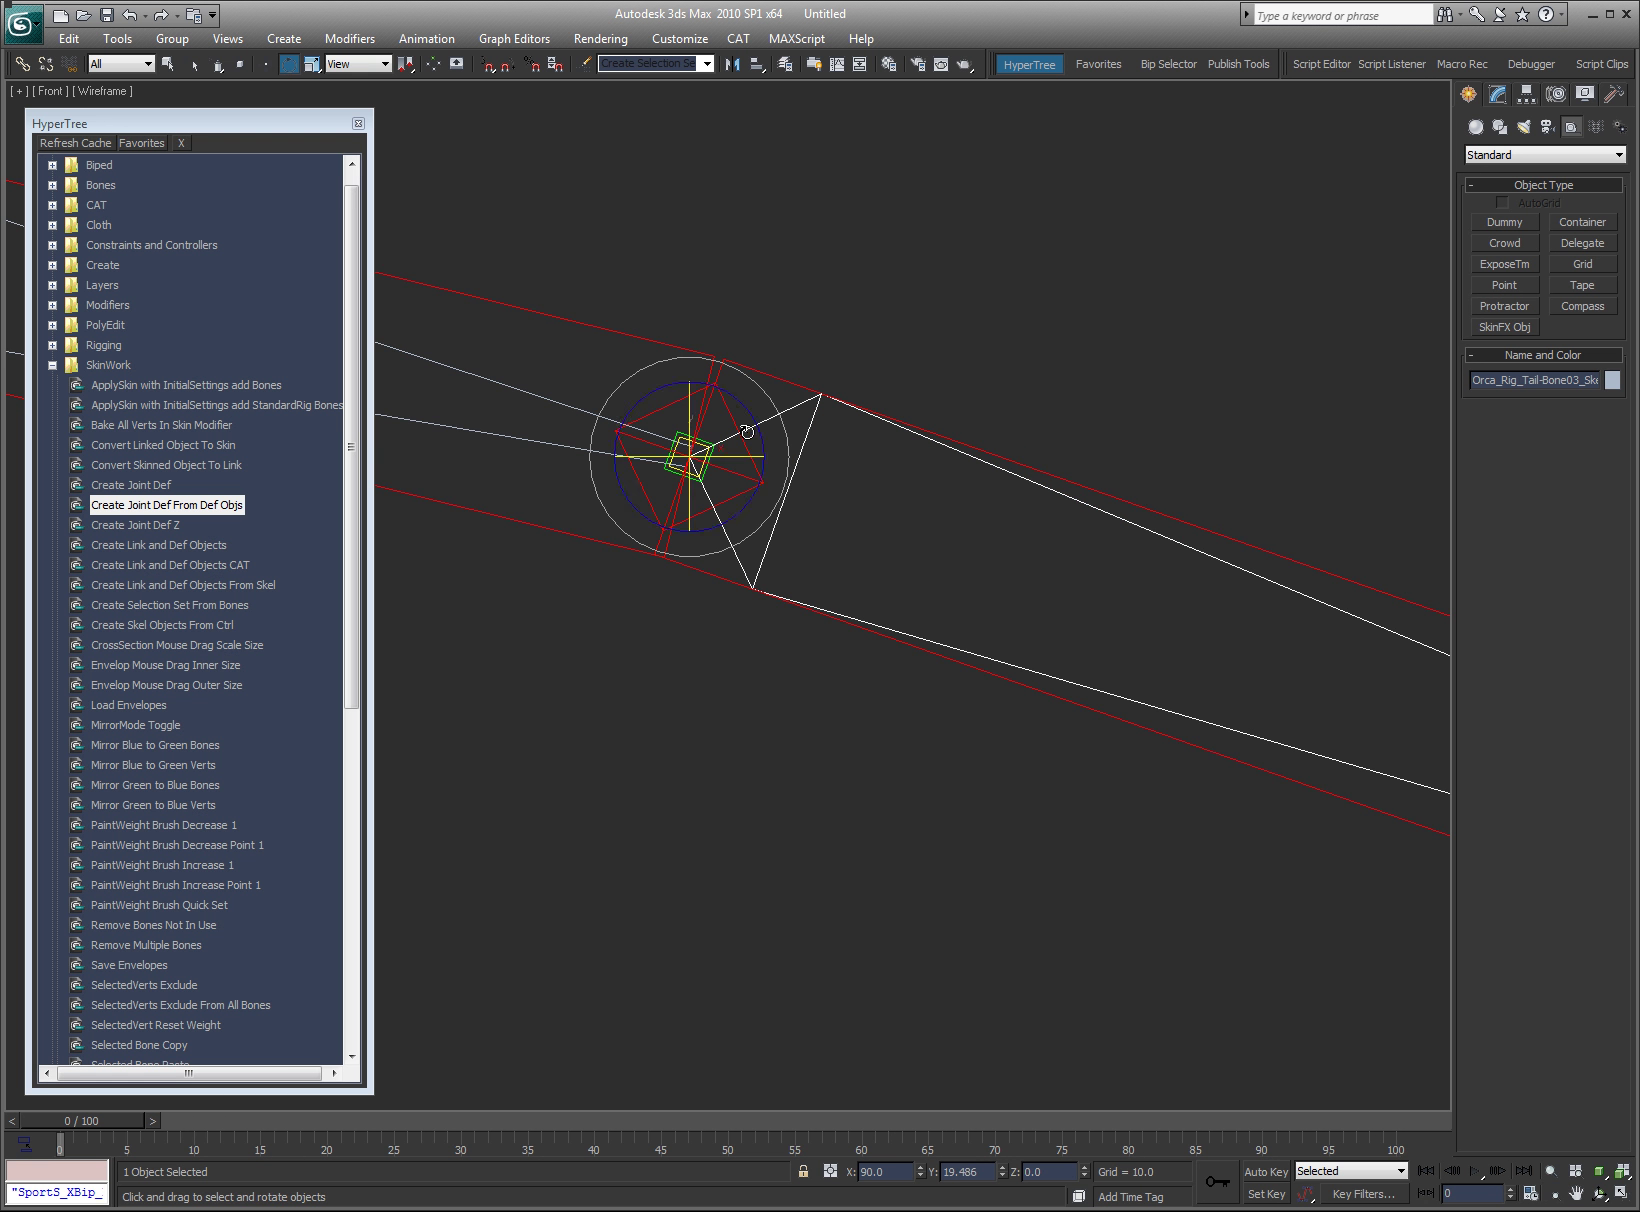
{"action": "left_click_drag", "start_coordinate": [753, 422], "coordinate": [754, 513]}
{"action": "right_click", "coordinate": [754, 513]}
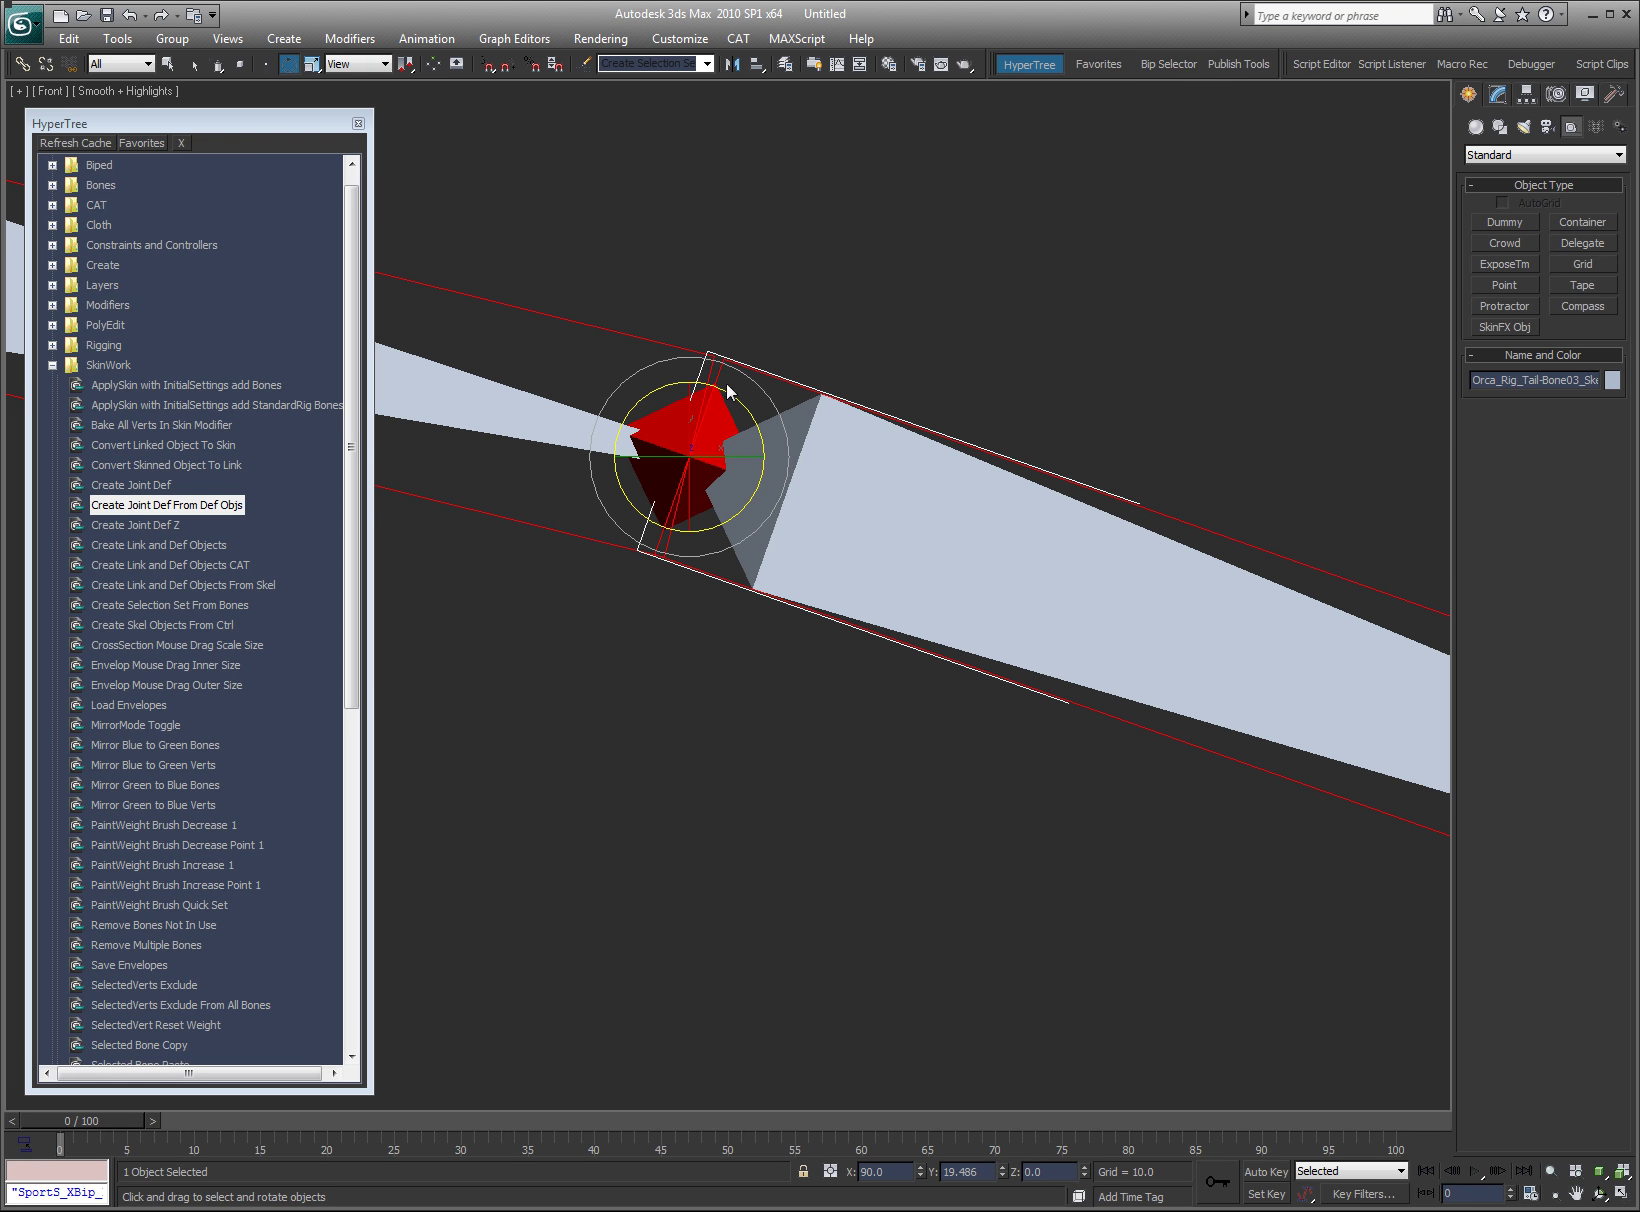
{"action": "key", "text": "F3"}
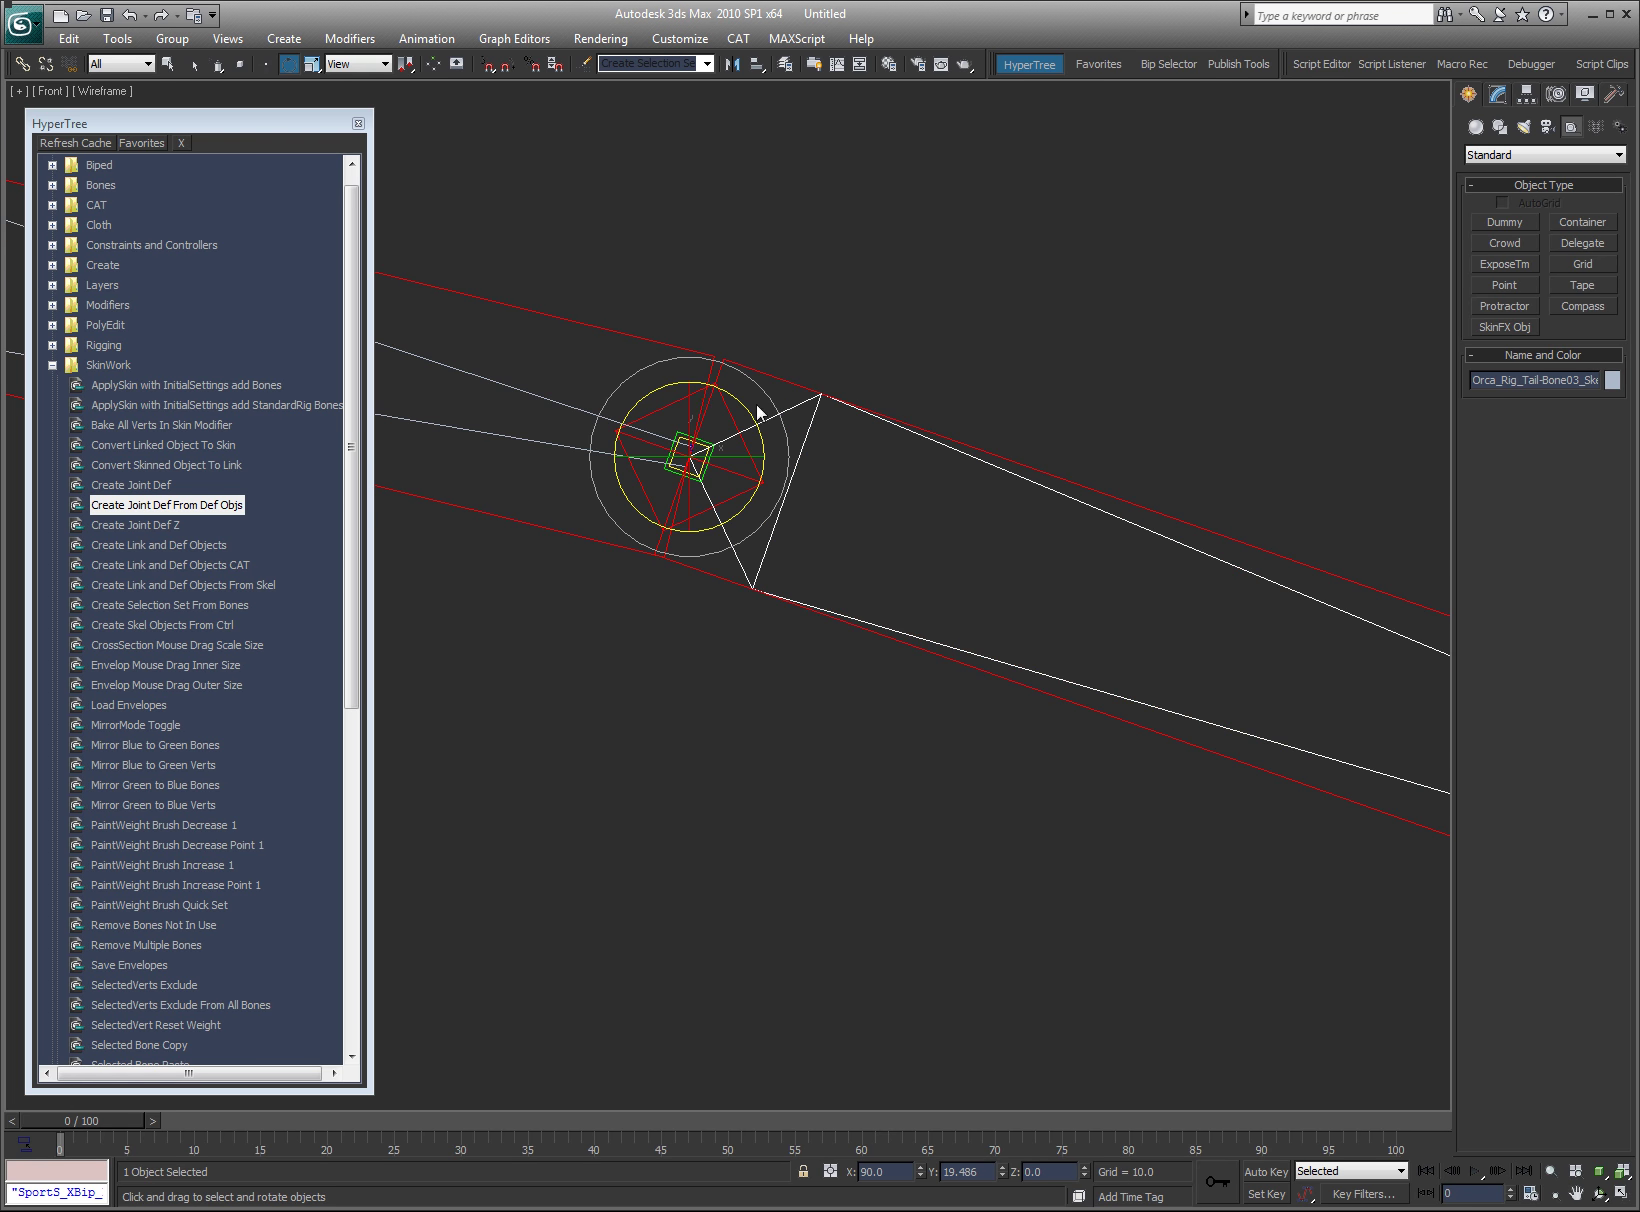
{"action": "left_click_drag", "start_coordinate": [751, 410], "coordinate": [794, 516]}
{"action": "right_click", "coordinate": [794, 516]}
- Select the joint Def object at the base of the third tail bone and examine it up close
{"action": "scroll", "coordinate": [752, 722], "scroll_direction": "down", "scroll_amount": 6}
{"action": "middle_click_drag", "start_coordinate": [710, 773], "coordinate": [869, 593]}
{"action": "scroll", "coordinate": [869, 593], "scroll_direction": "down", "scroll_amount": 6}
{"action": "scroll", "coordinate": [878, 638], "scroll_direction": "down", "scroll_amount": 2}
{"action": "scroll", "coordinate": [846, 622], "scroll_direction": "down", "scroll_amount": 1}
{"action": "middle_click_drag", "start_coordinate": [695, 600], "coordinate": [706, 492]}
{"action": "left_click", "coordinate": [782, 406]}
{"action": "scroll", "coordinate": [782, 406], "scroll_direction": "up", "scroll_amount": 8}
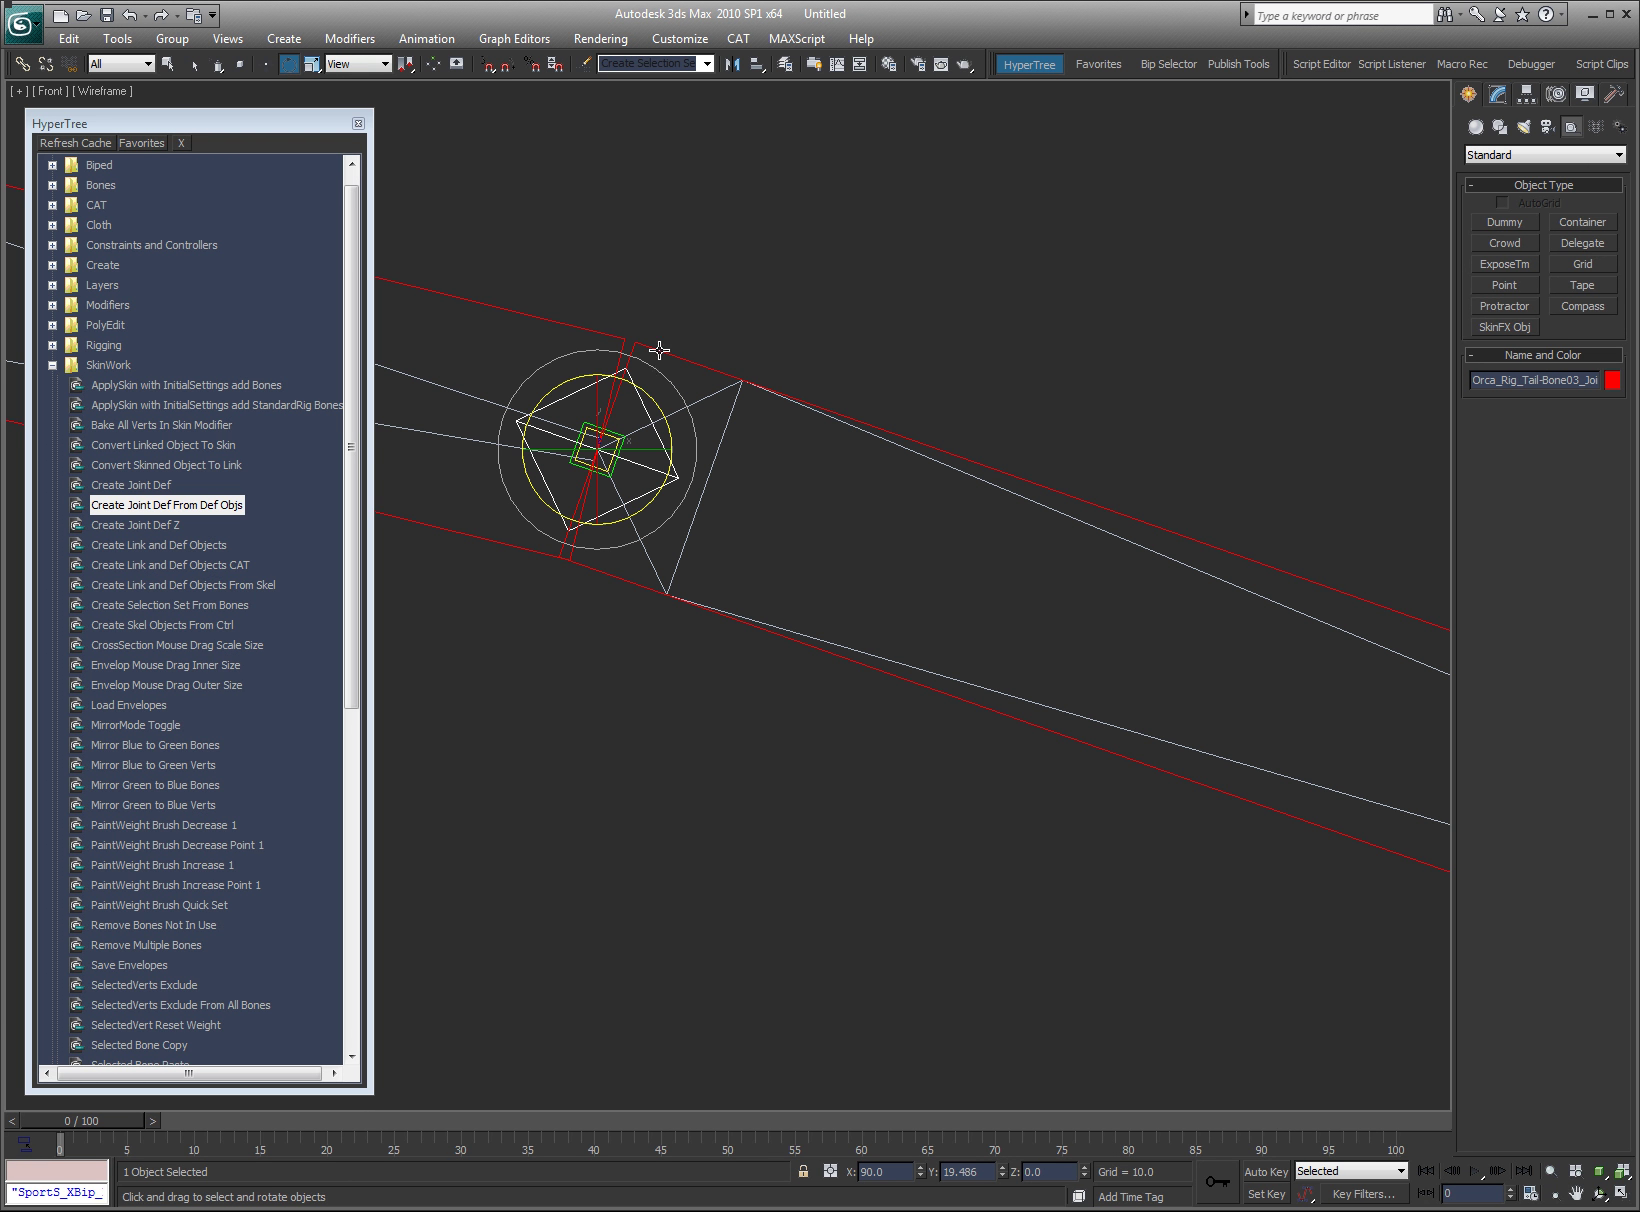
- Clear the joint Def selection and examine the whole tail chain from its first bone to the tip
{"action": "left_click_drag", "start_coordinate": [659, 347], "coordinate": [605, 360], "text": "ctrl"}
{"action": "left_click", "coordinate": [752, 263]}
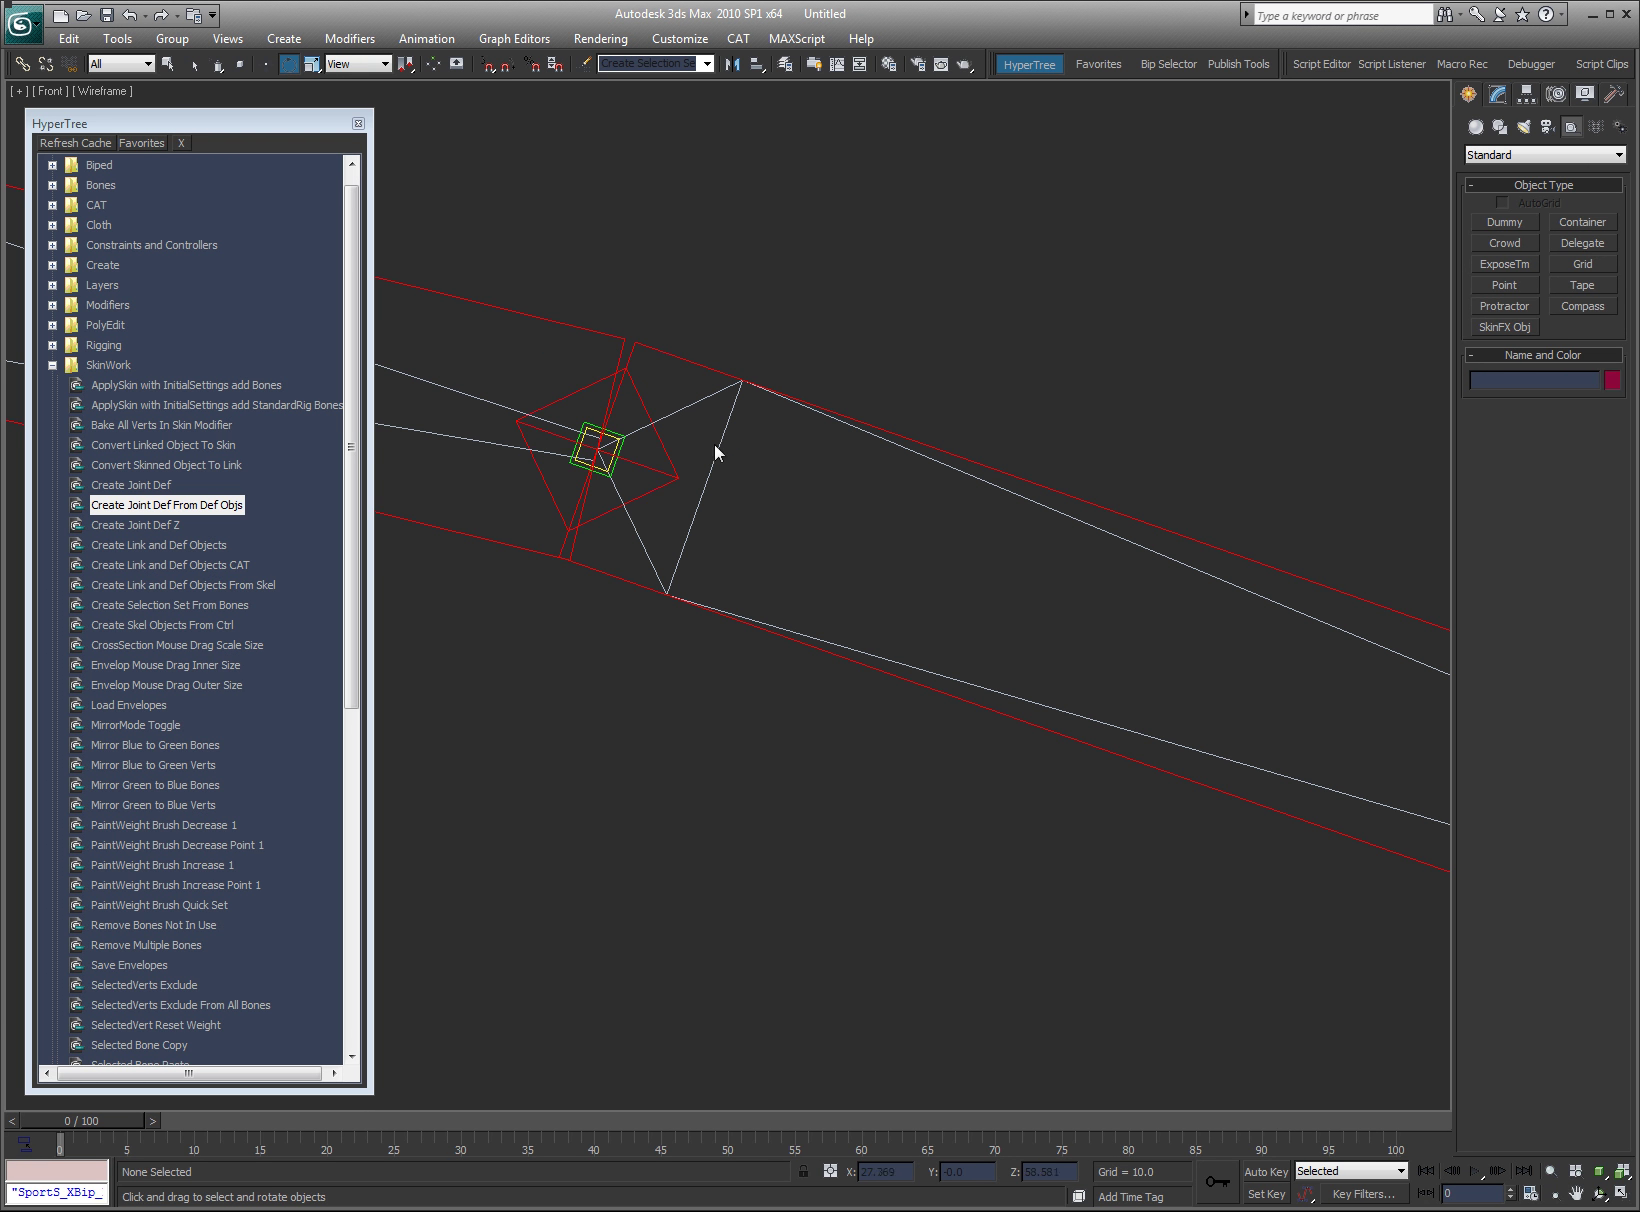
{"action": "scroll", "coordinate": [853, 469], "scroll_direction": "down", "scroll_amount": 8}
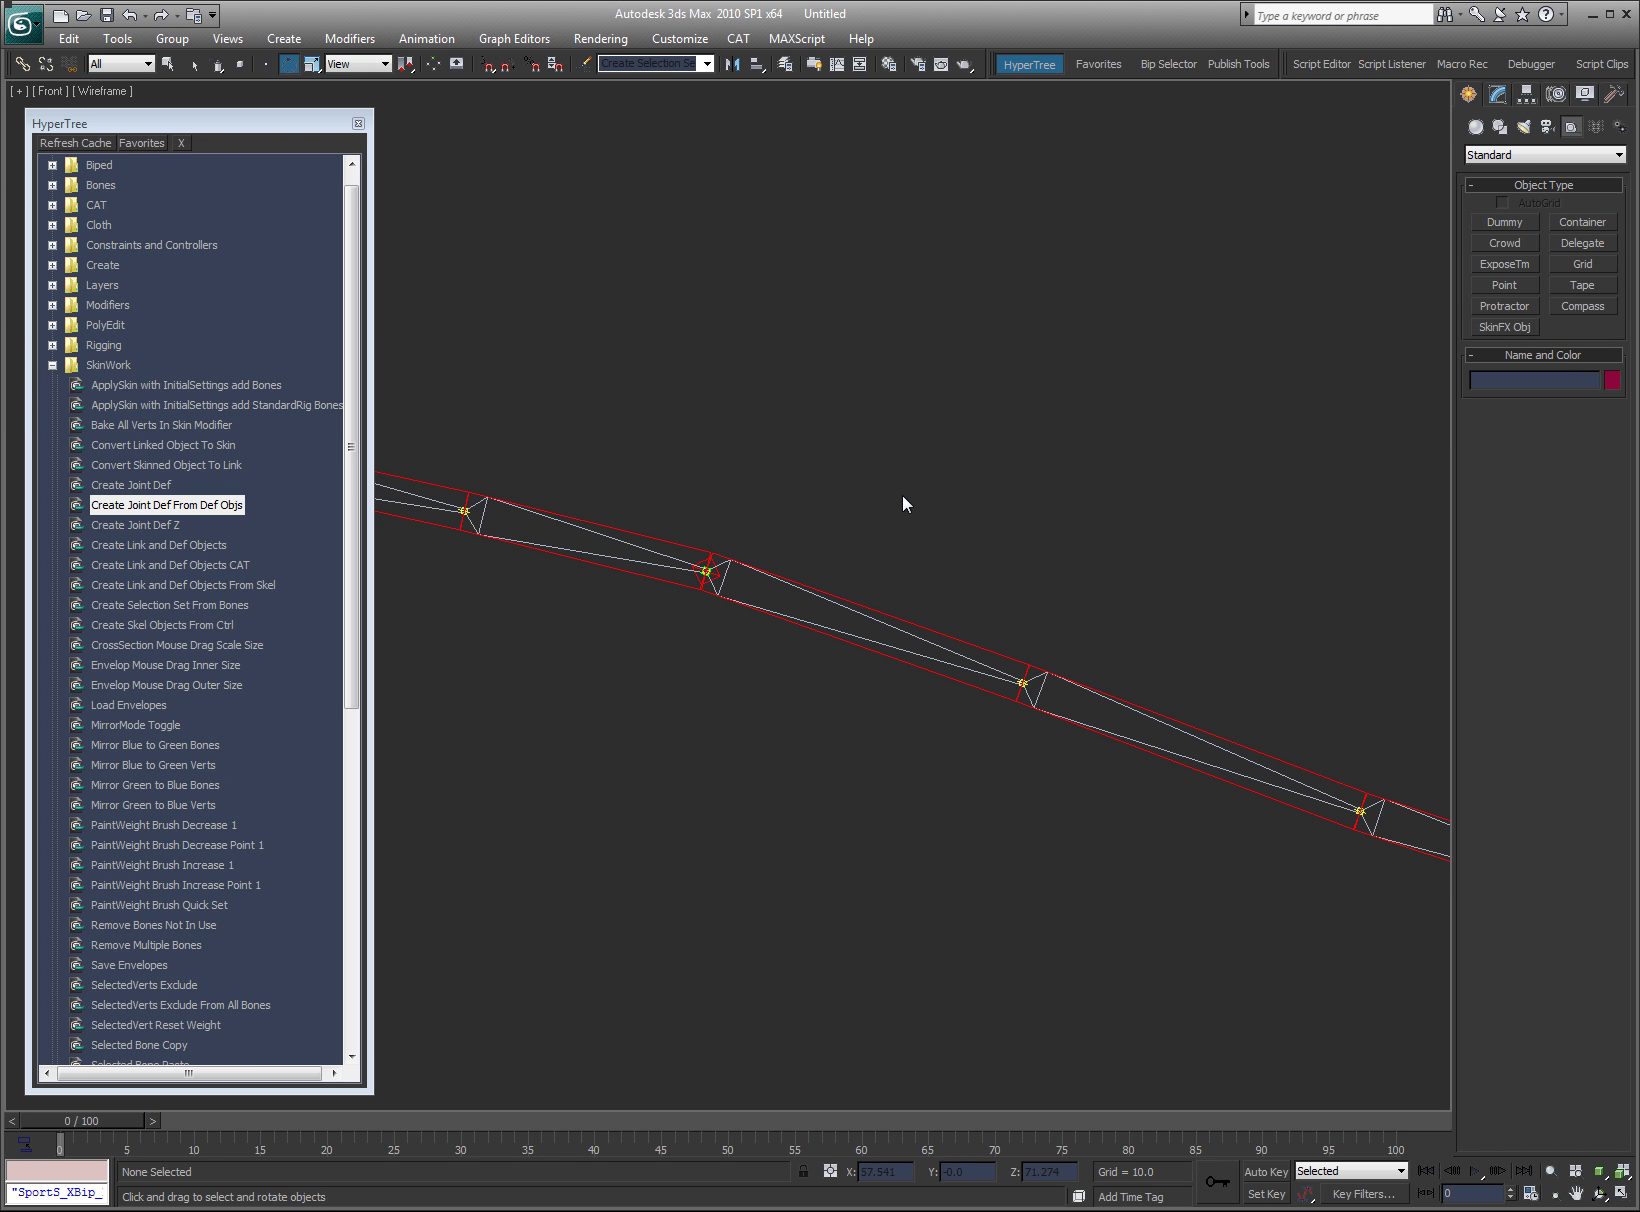
{"action": "scroll", "coordinate": [903, 497], "scroll_direction": "down", "scroll_amount": 4}
{"action": "middle_click_drag", "start_coordinate": [930, 487], "coordinate": [999, 377]}
{"action": "scroll", "coordinate": [999, 377], "scroll_direction": "down", "scroll_amount": 1}
{"action": "left_click", "coordinate": [627, 441]}
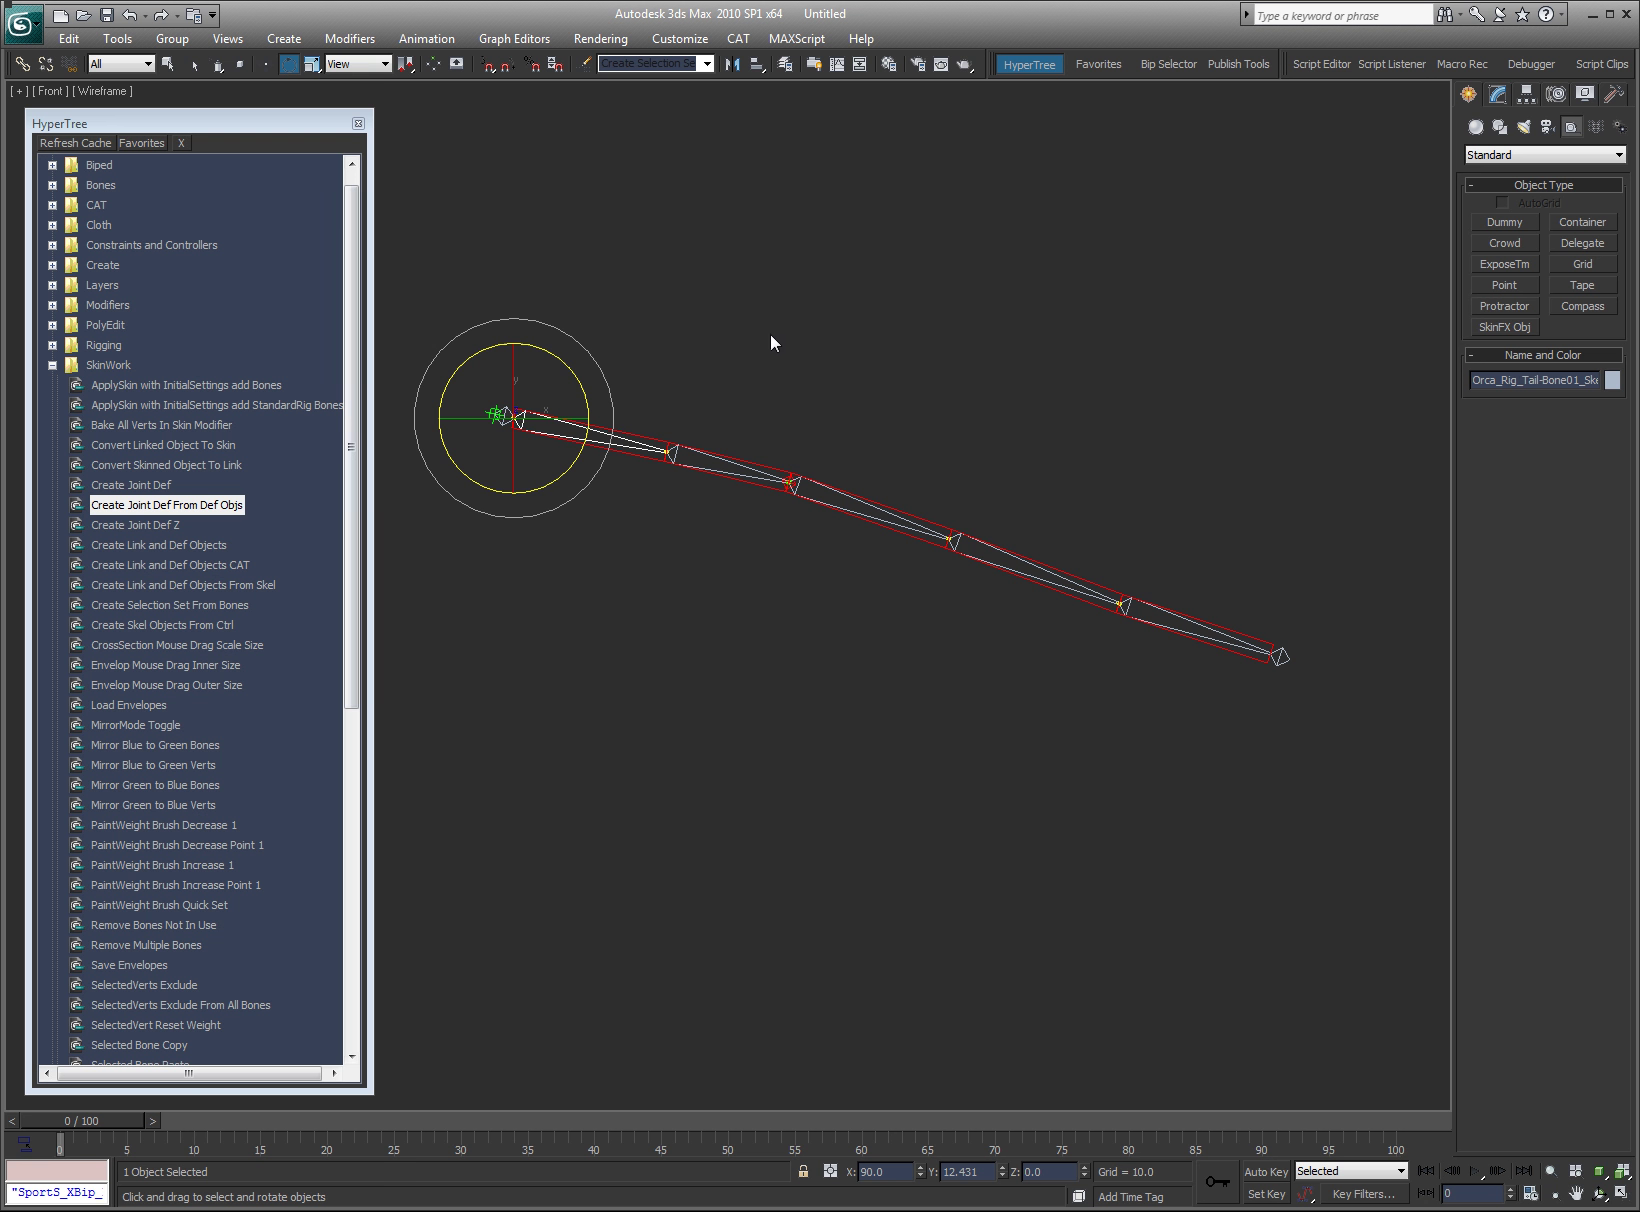
{"action": "left_click", "coordinate": [984, 297]}
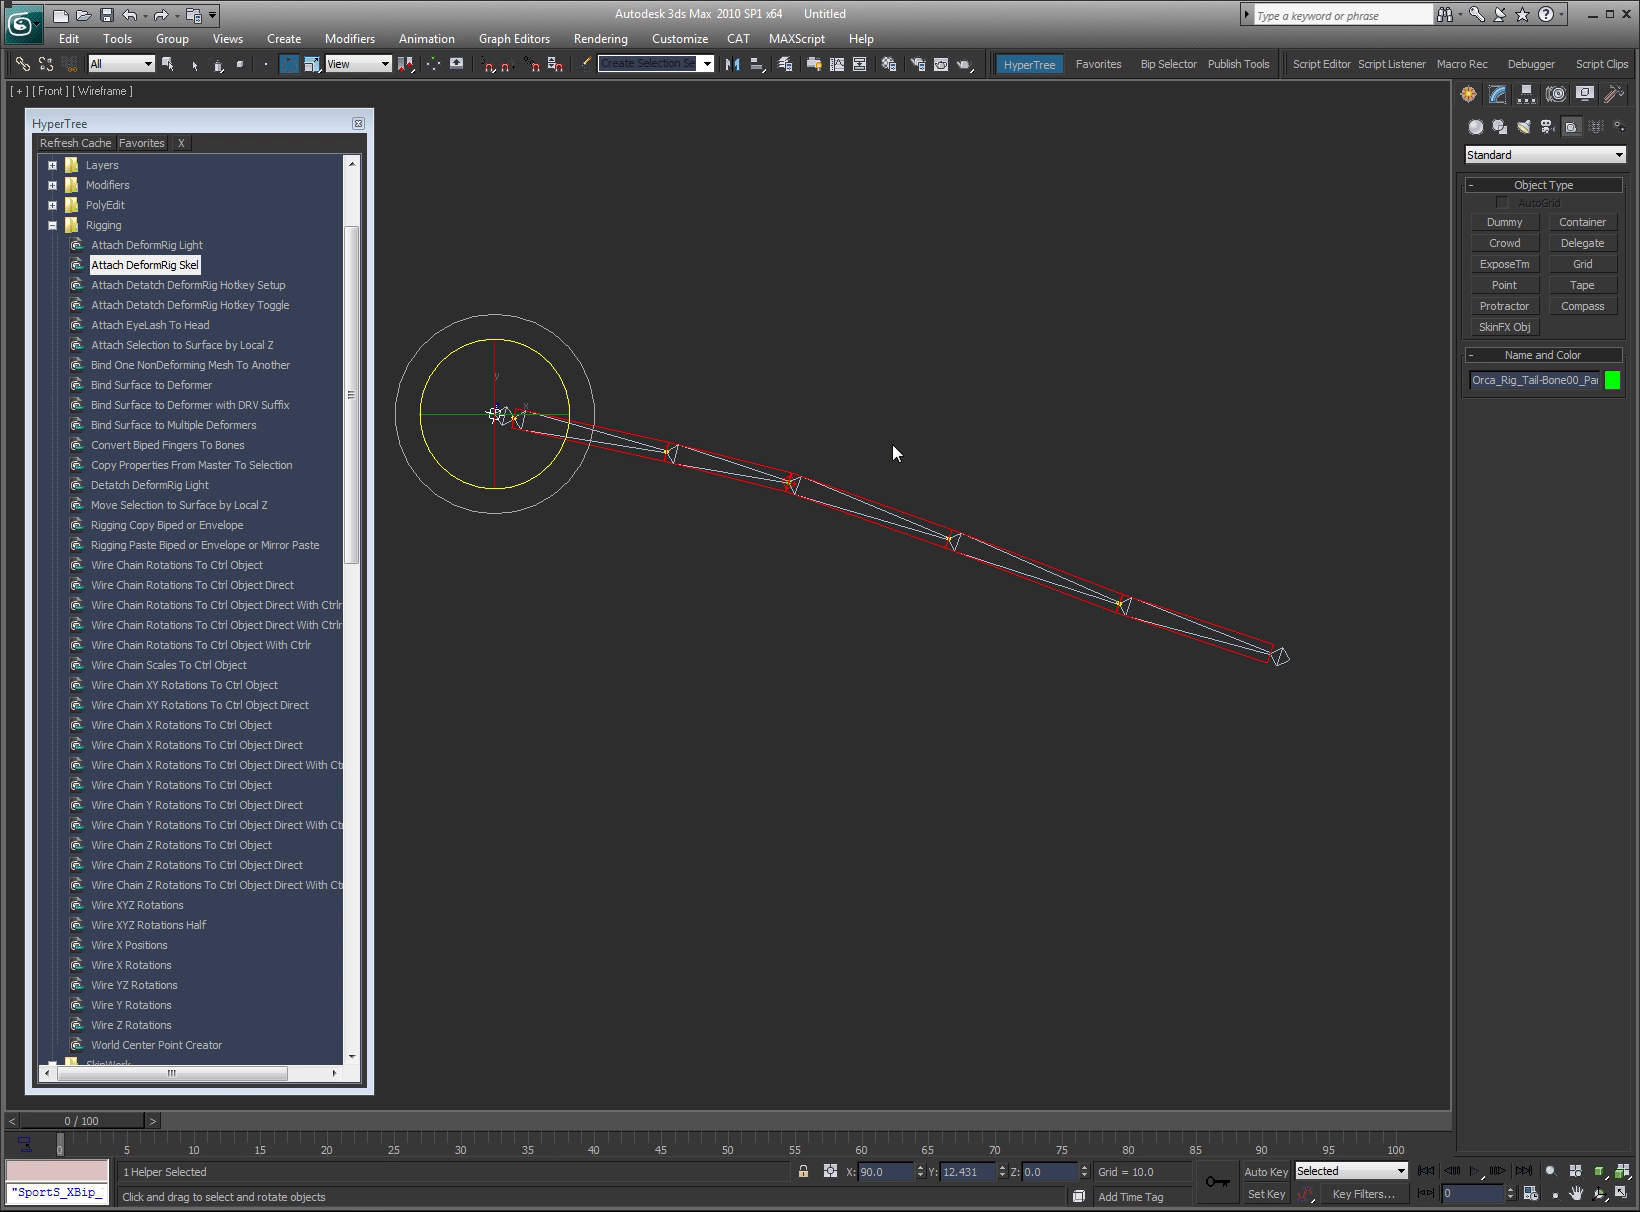
- Run the Detatch DeformRig Light rigging script on the first tail bone
{"action": "left_click", "coordinate": [892, 445]}
{"action": "left_click", "coordinate": [633, 444]}
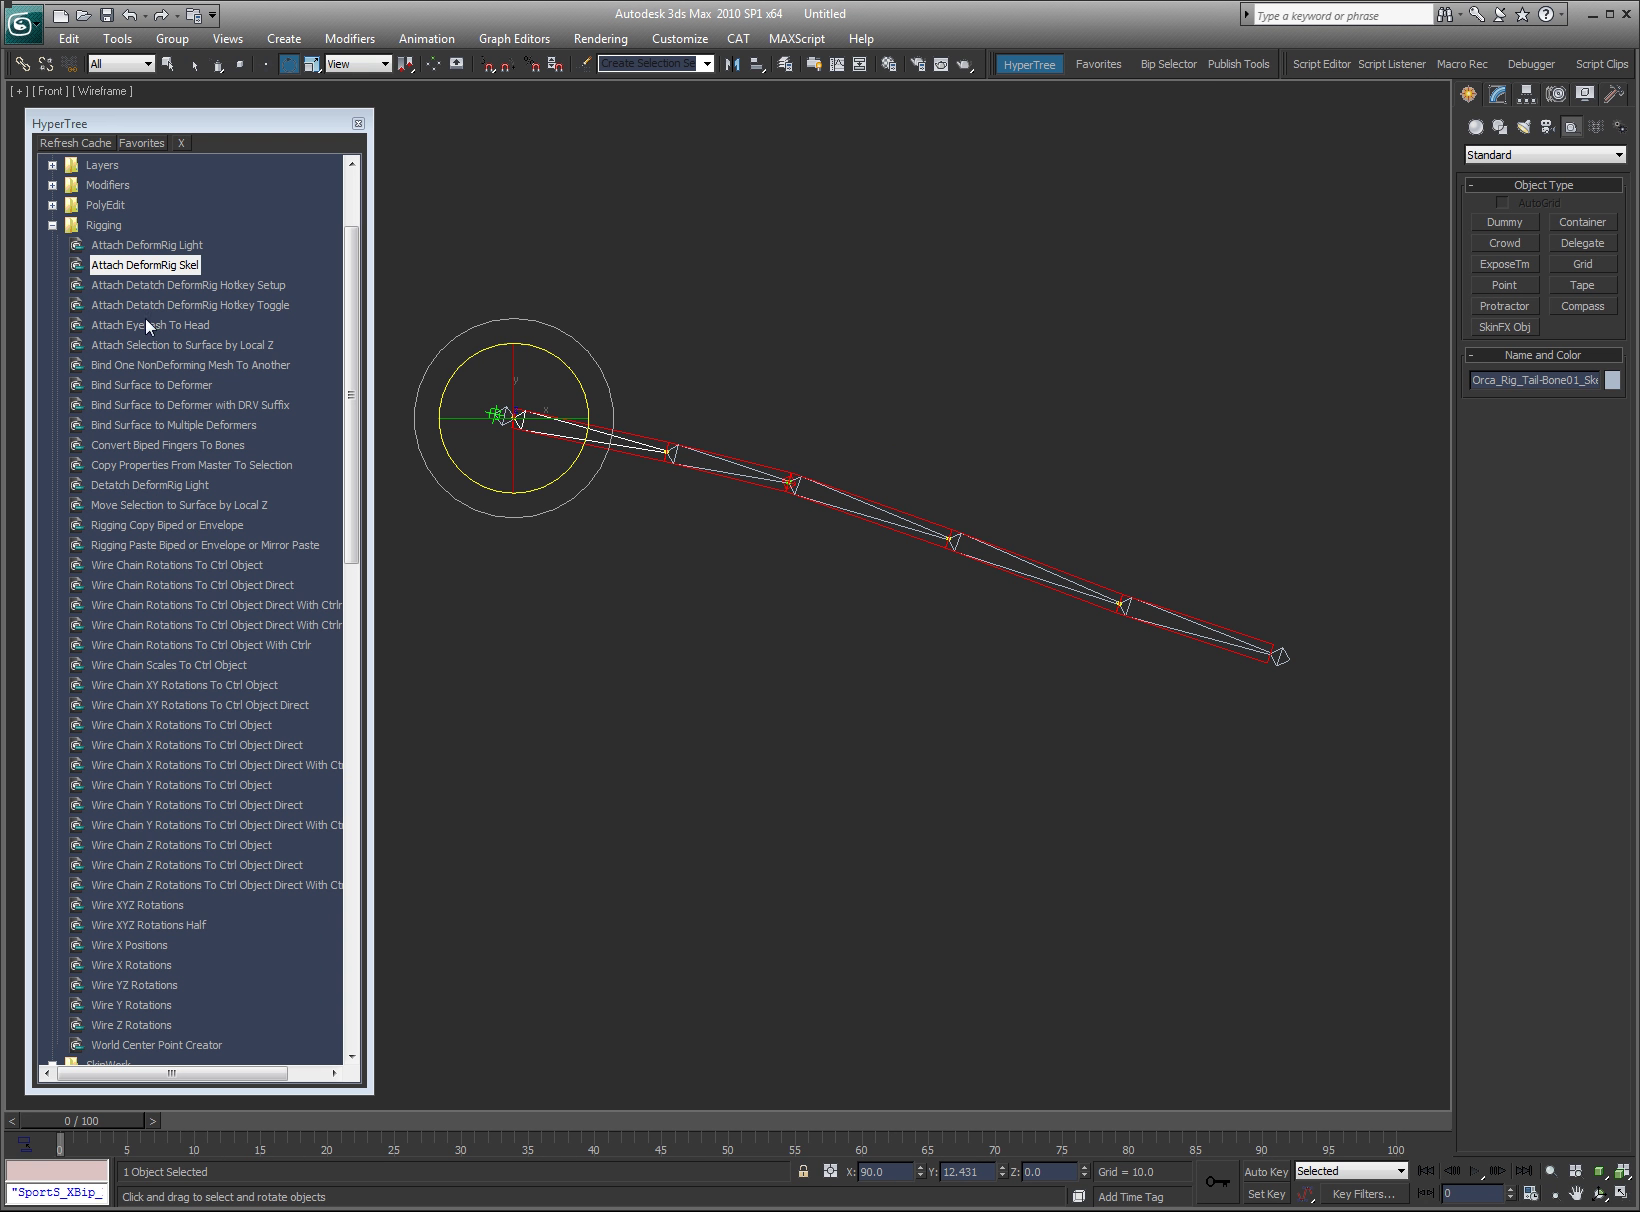
{"action": "left_click", "coordinate": [148, 488]}
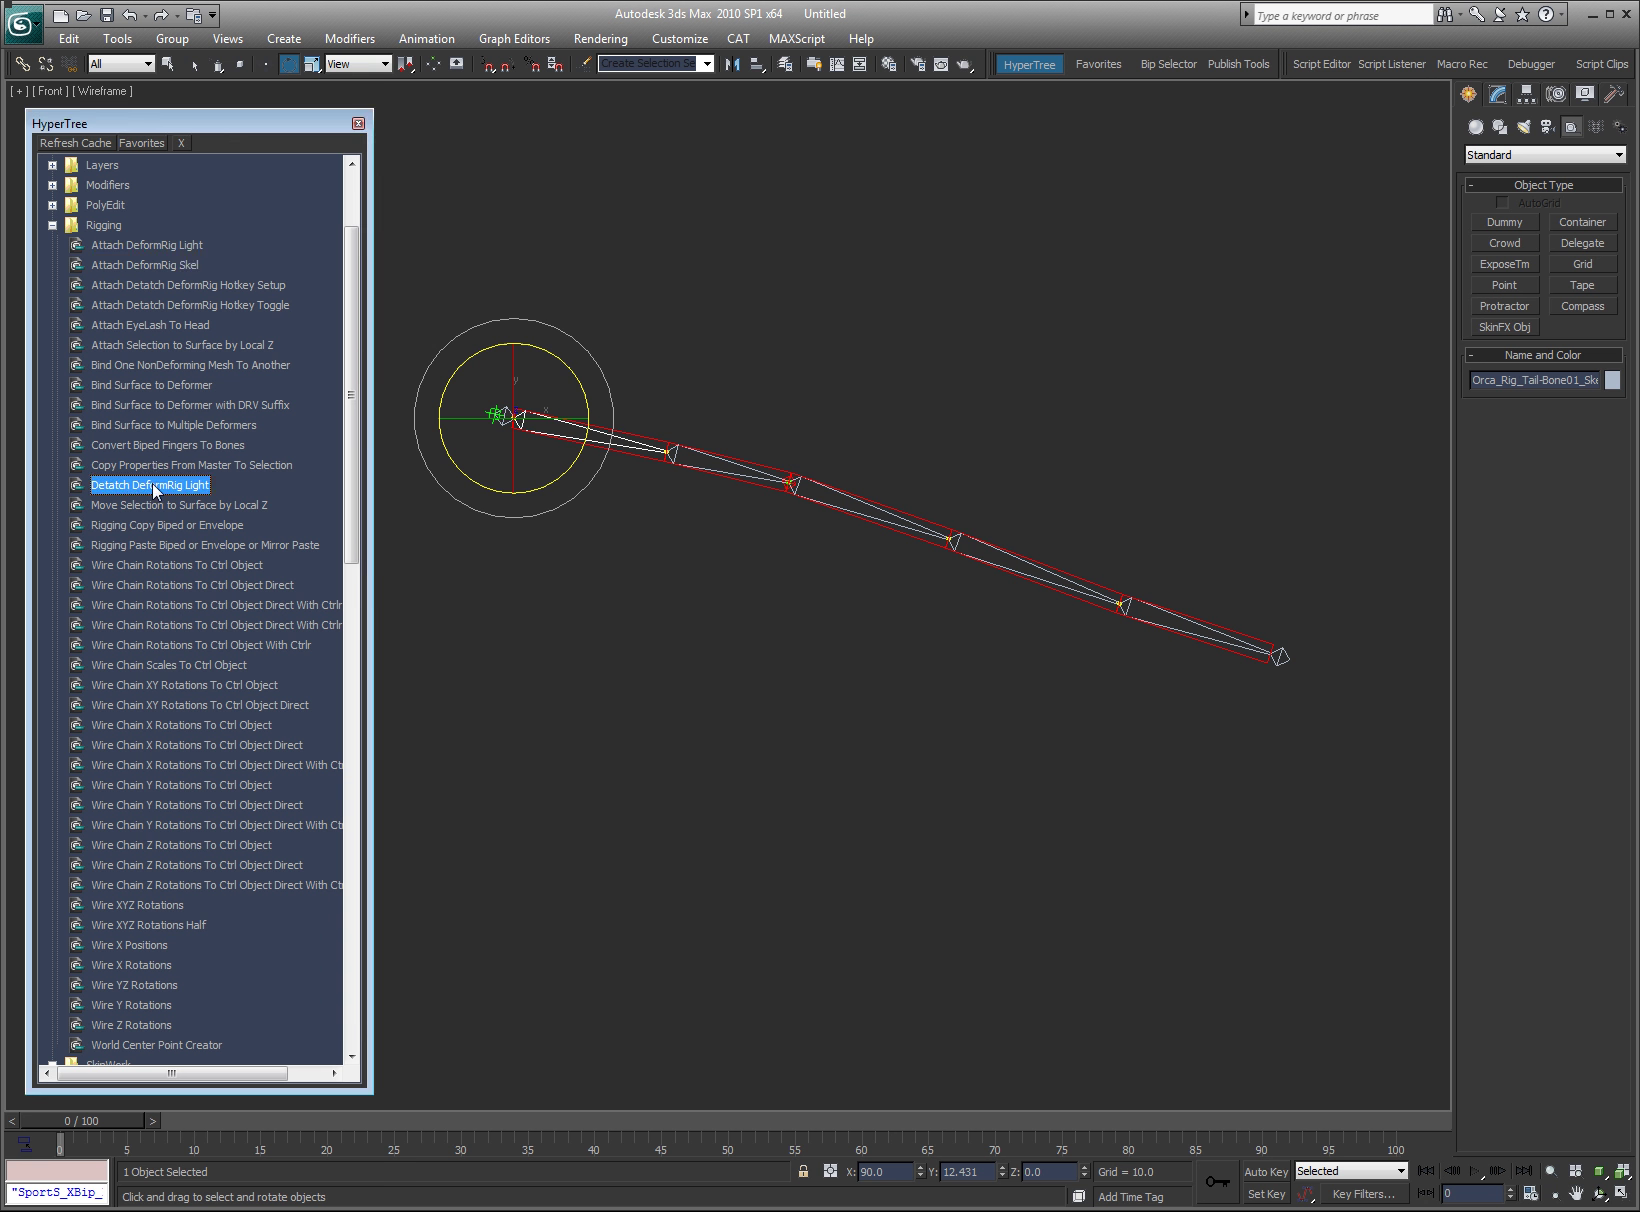
- Move the helper at the tail's base, with its bone chain, up and away from the red Def objects
{"action": "left_click", "coordinate": [497, 414]}
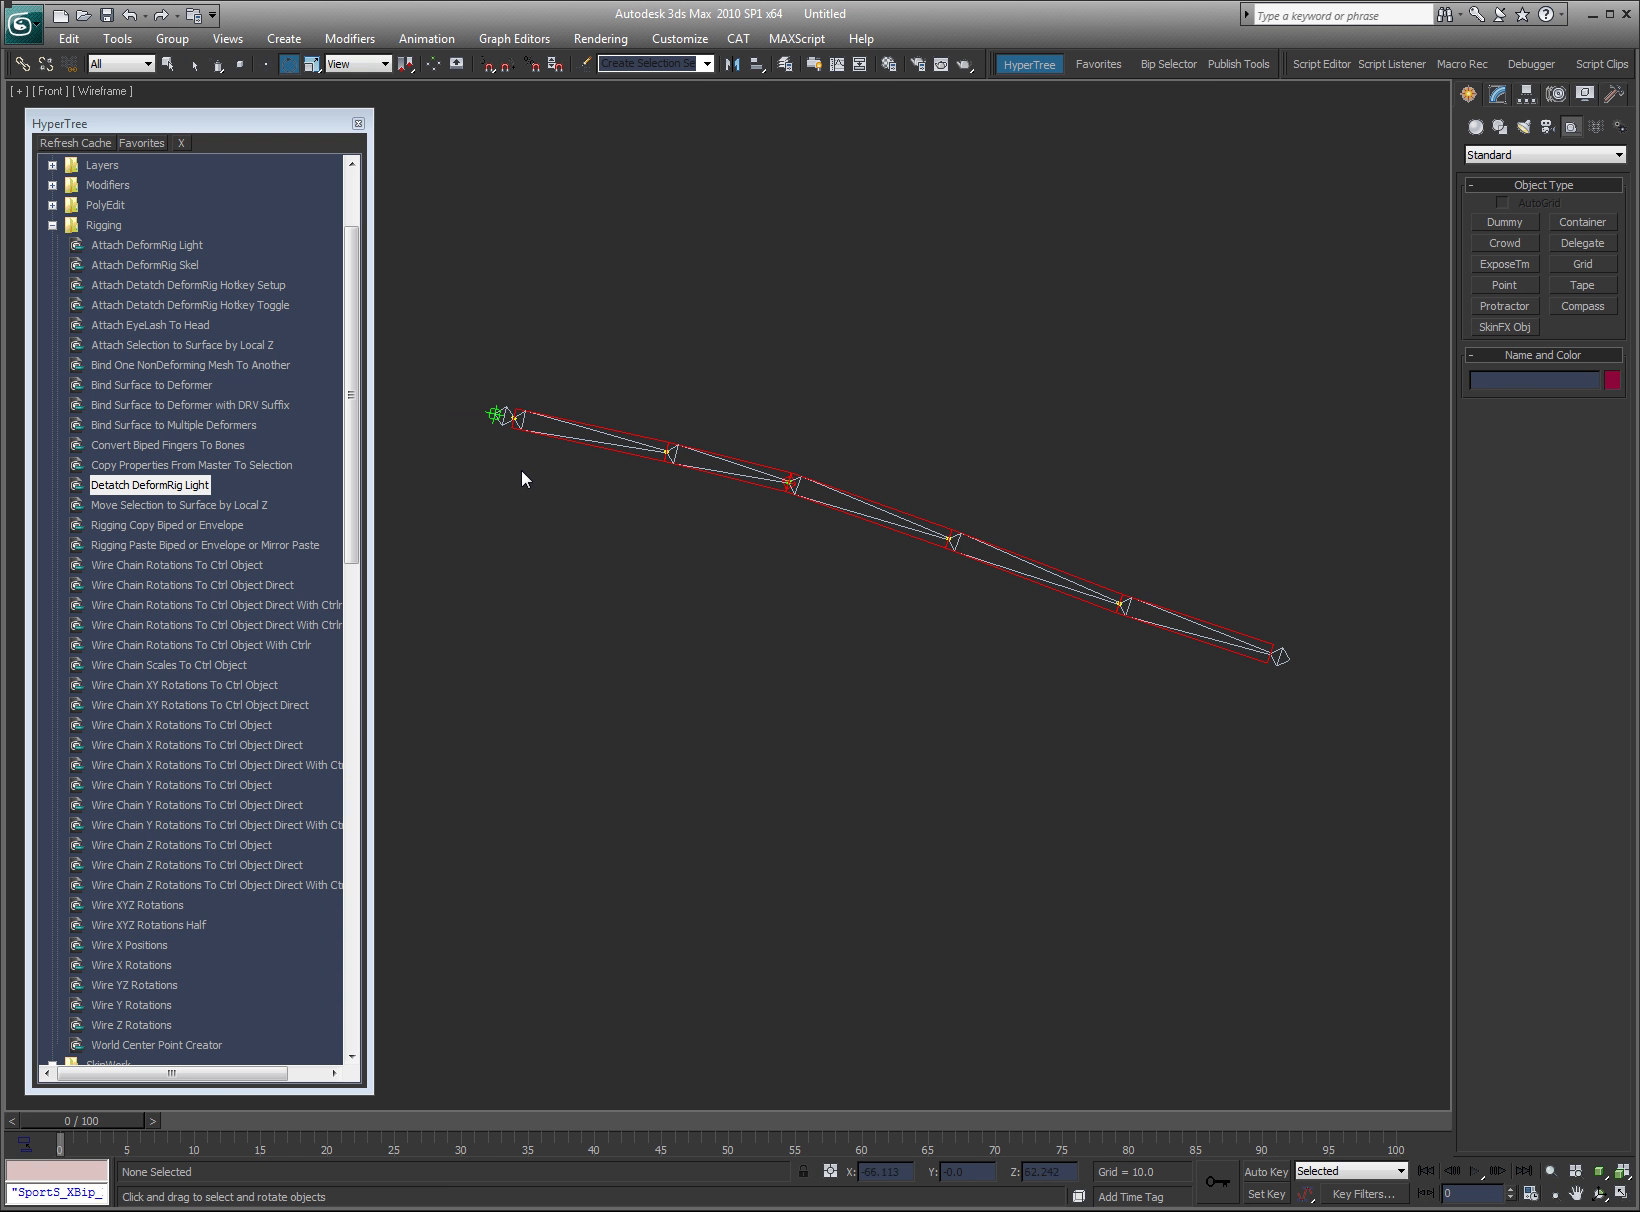
{"action": "key", "text": "w"}
{"action": "left_click_drag", "start_coordinate": [521, 402], "coordinate": [572, 193]}
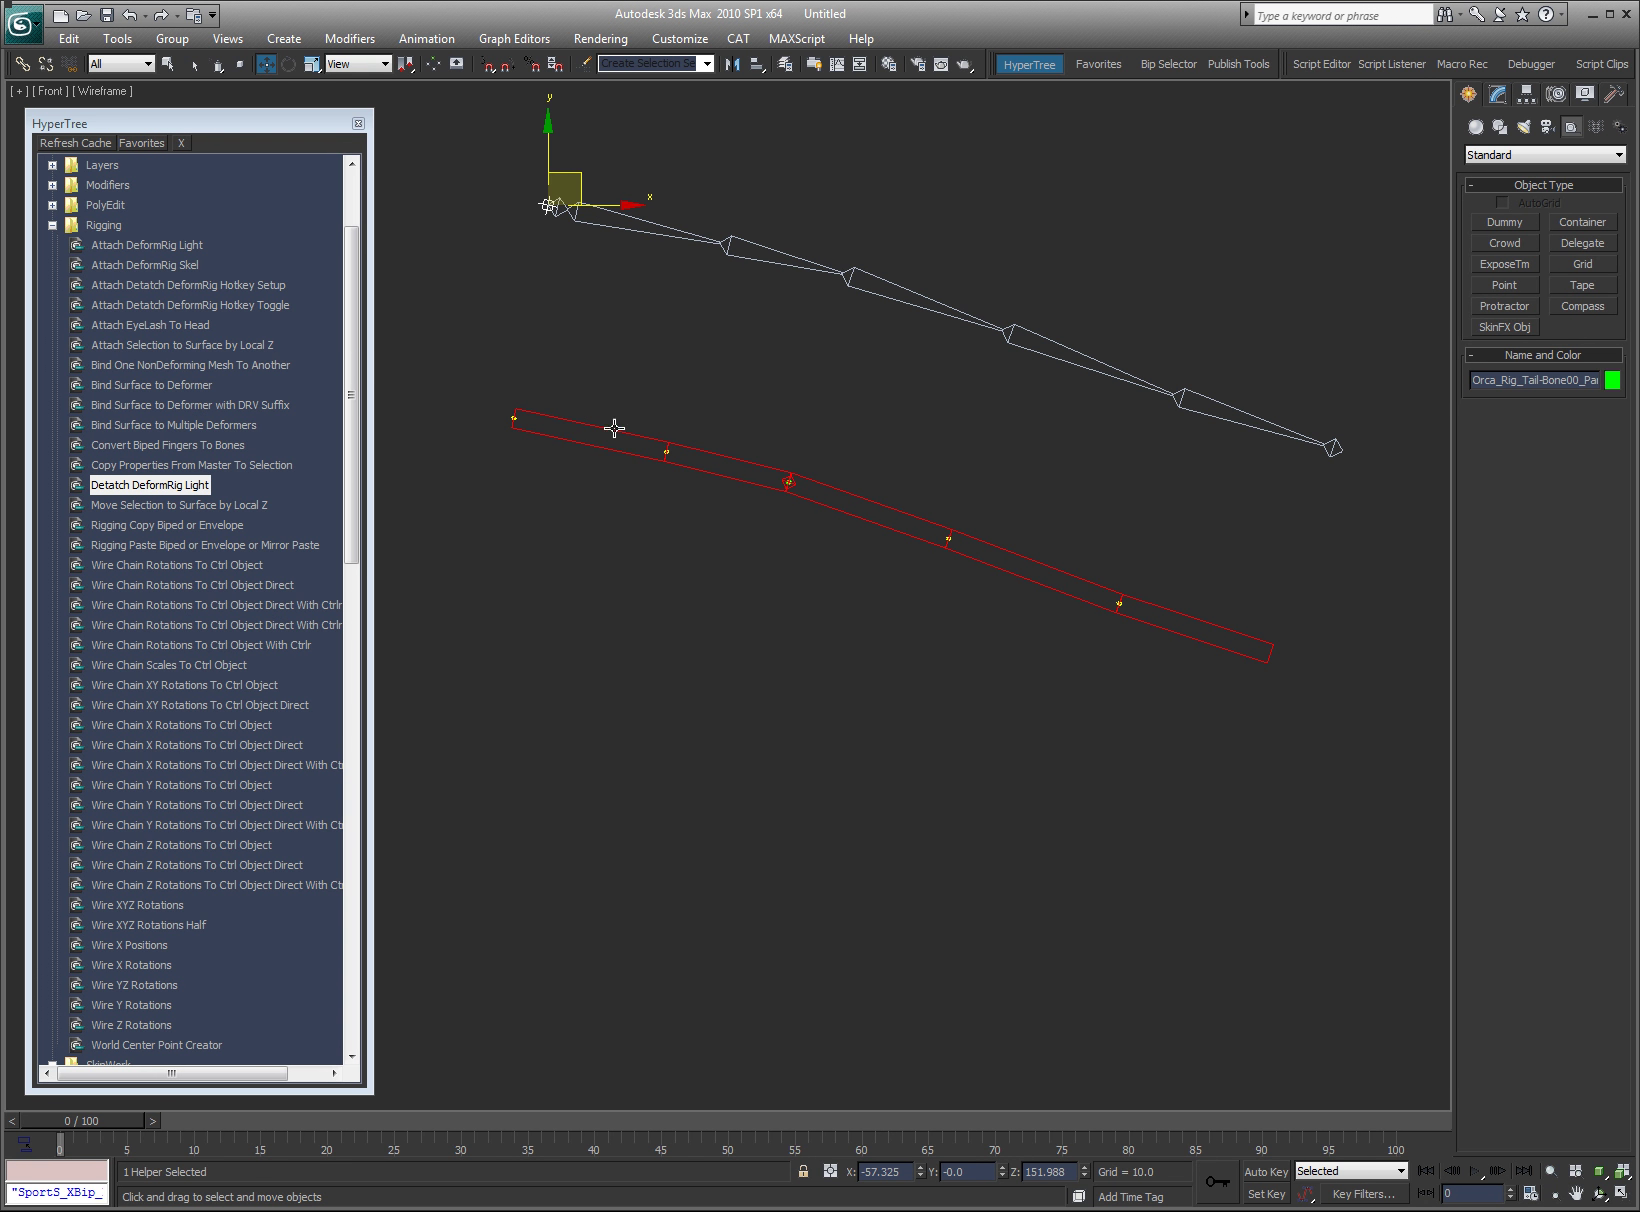
- Rotate the third tail bone so the rest of the chain bends steeply downward
{"action": "left_click", "coordinate": [952, 323]}
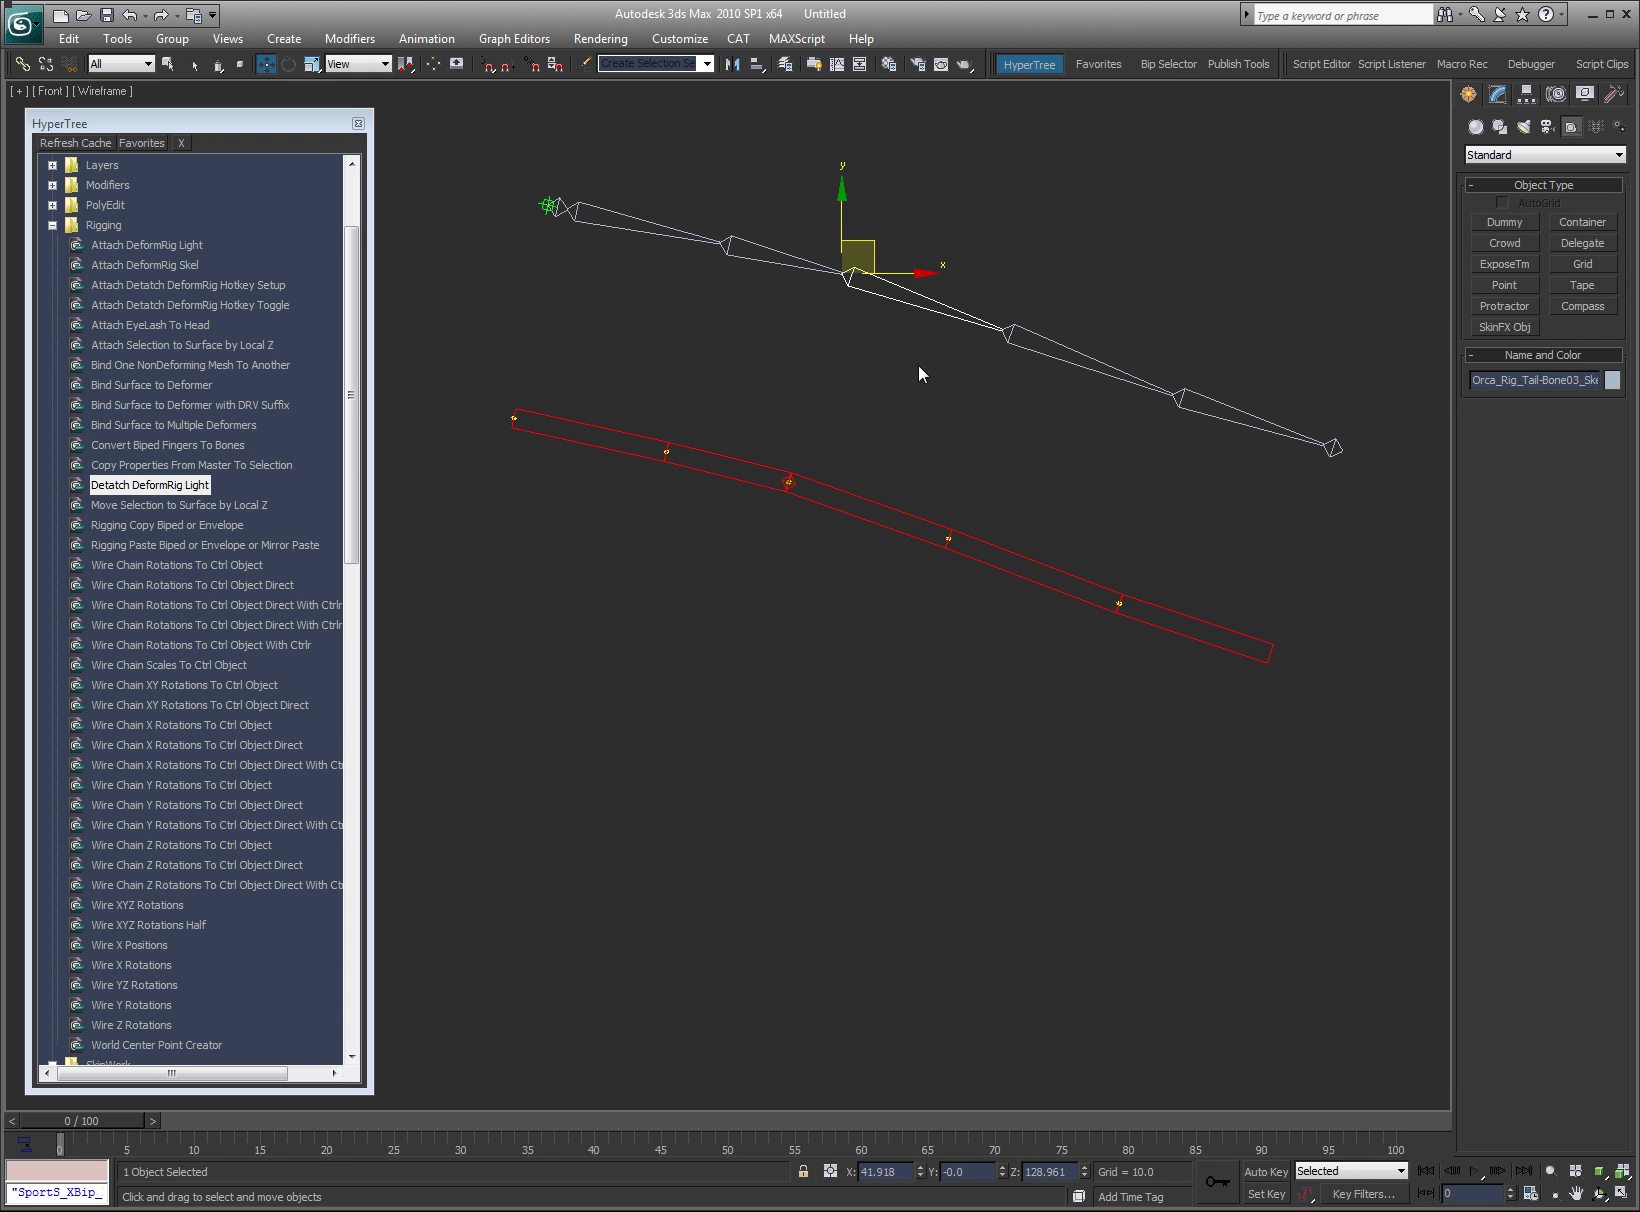
{"action": "key", "text": "e"}
{"action": "left_click_drag", "start_coordinate": [906, 240], "coordinate": [1081, 296]}
{"action": "left_click", "coordinate": [1085, 300]}
- Run Attach DeformRig Skel on the first tail bone and inspect the joint Def at the bent third bone
{"action": "left_click", "coordinate": [609, 238]}
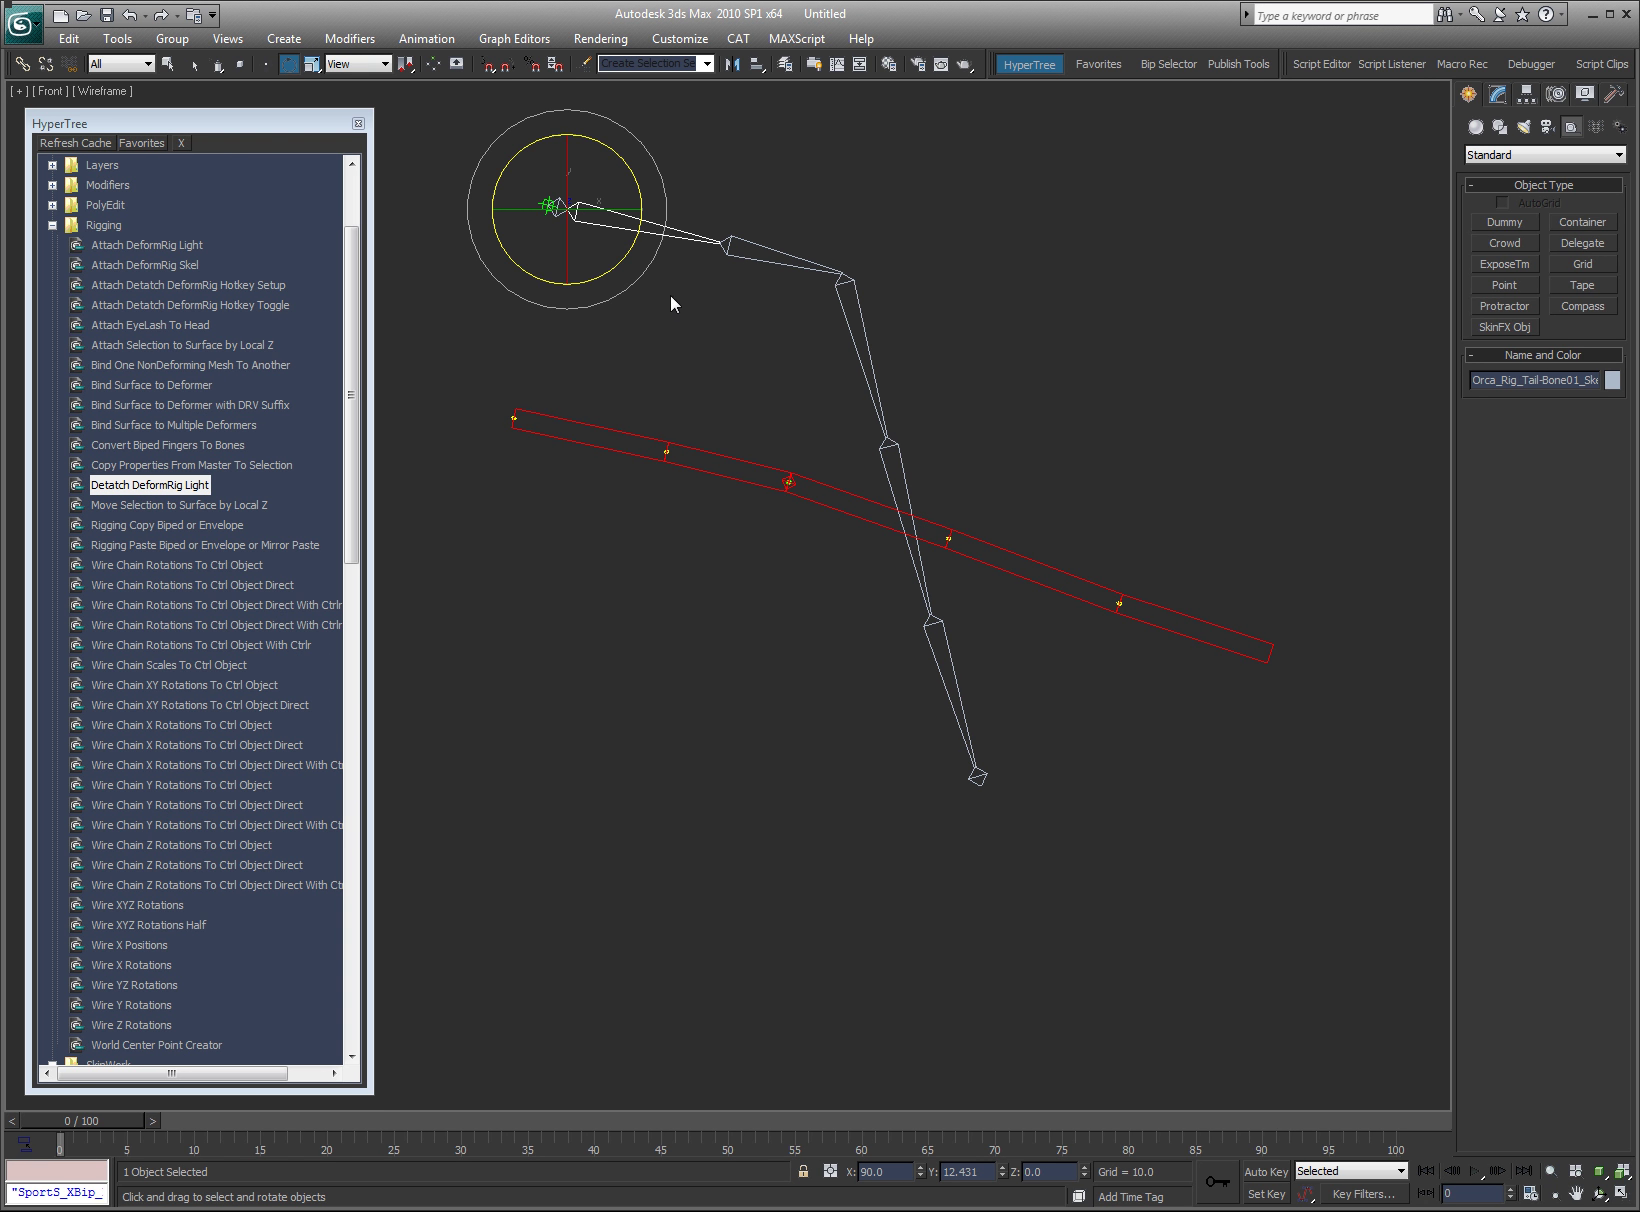
{"action": "left_click", "coordinate": [175, 265]}
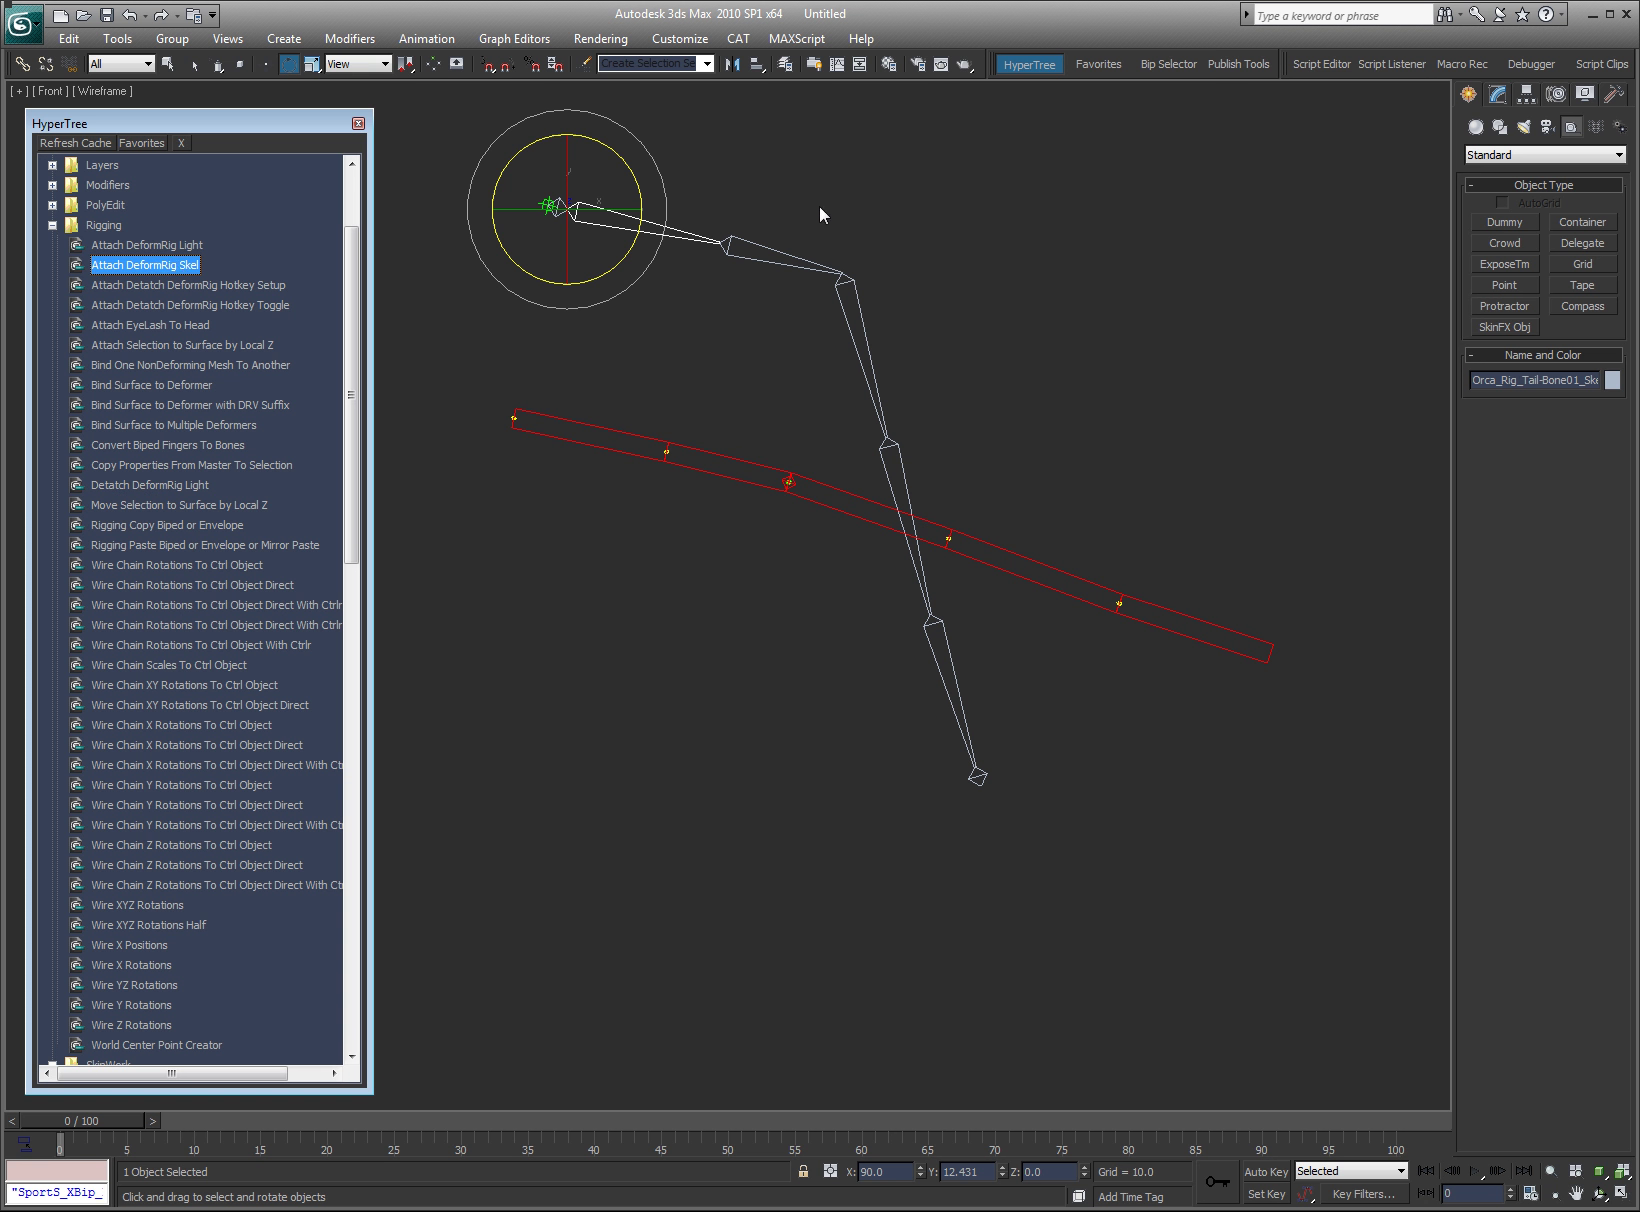
{"action": "left_click", "coordinate": [818, 267]}
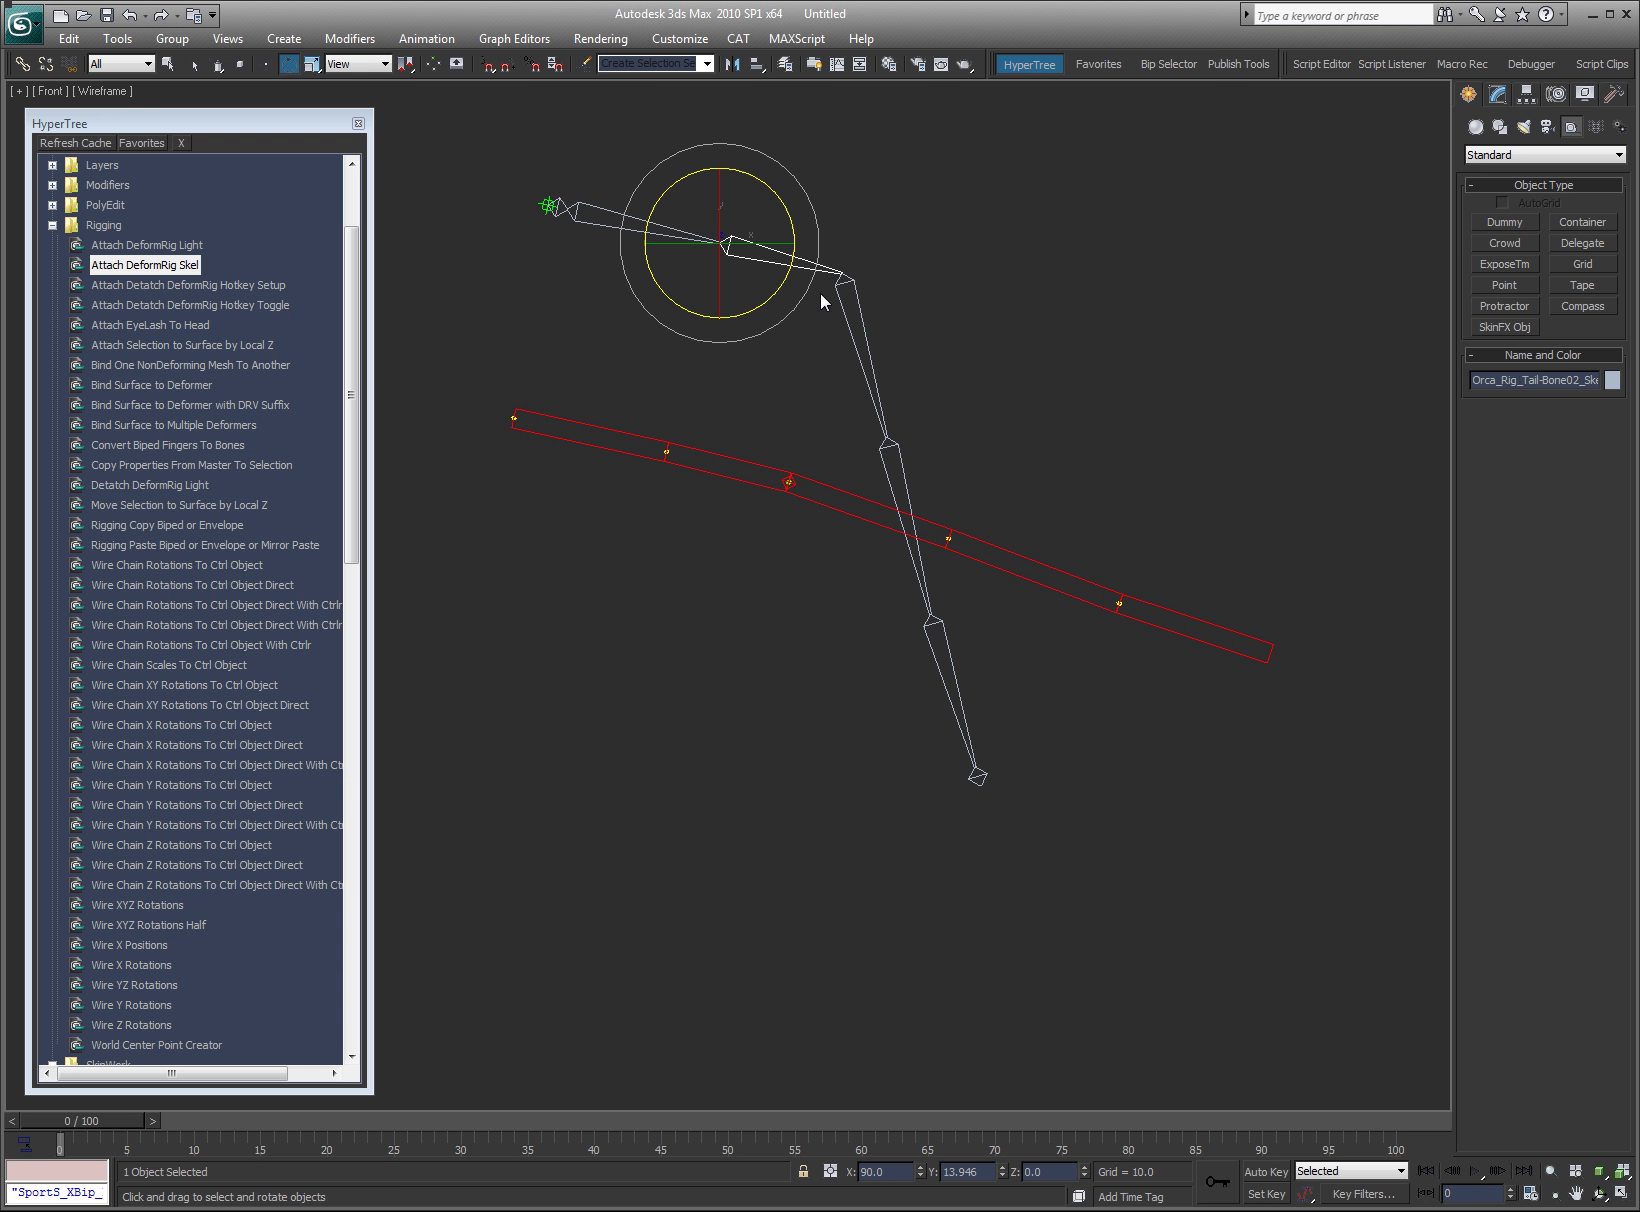
{"action": "left_click", "coordinate": [1257, 398]}
{"action": "left_click", "coordinate": [704, 238]}
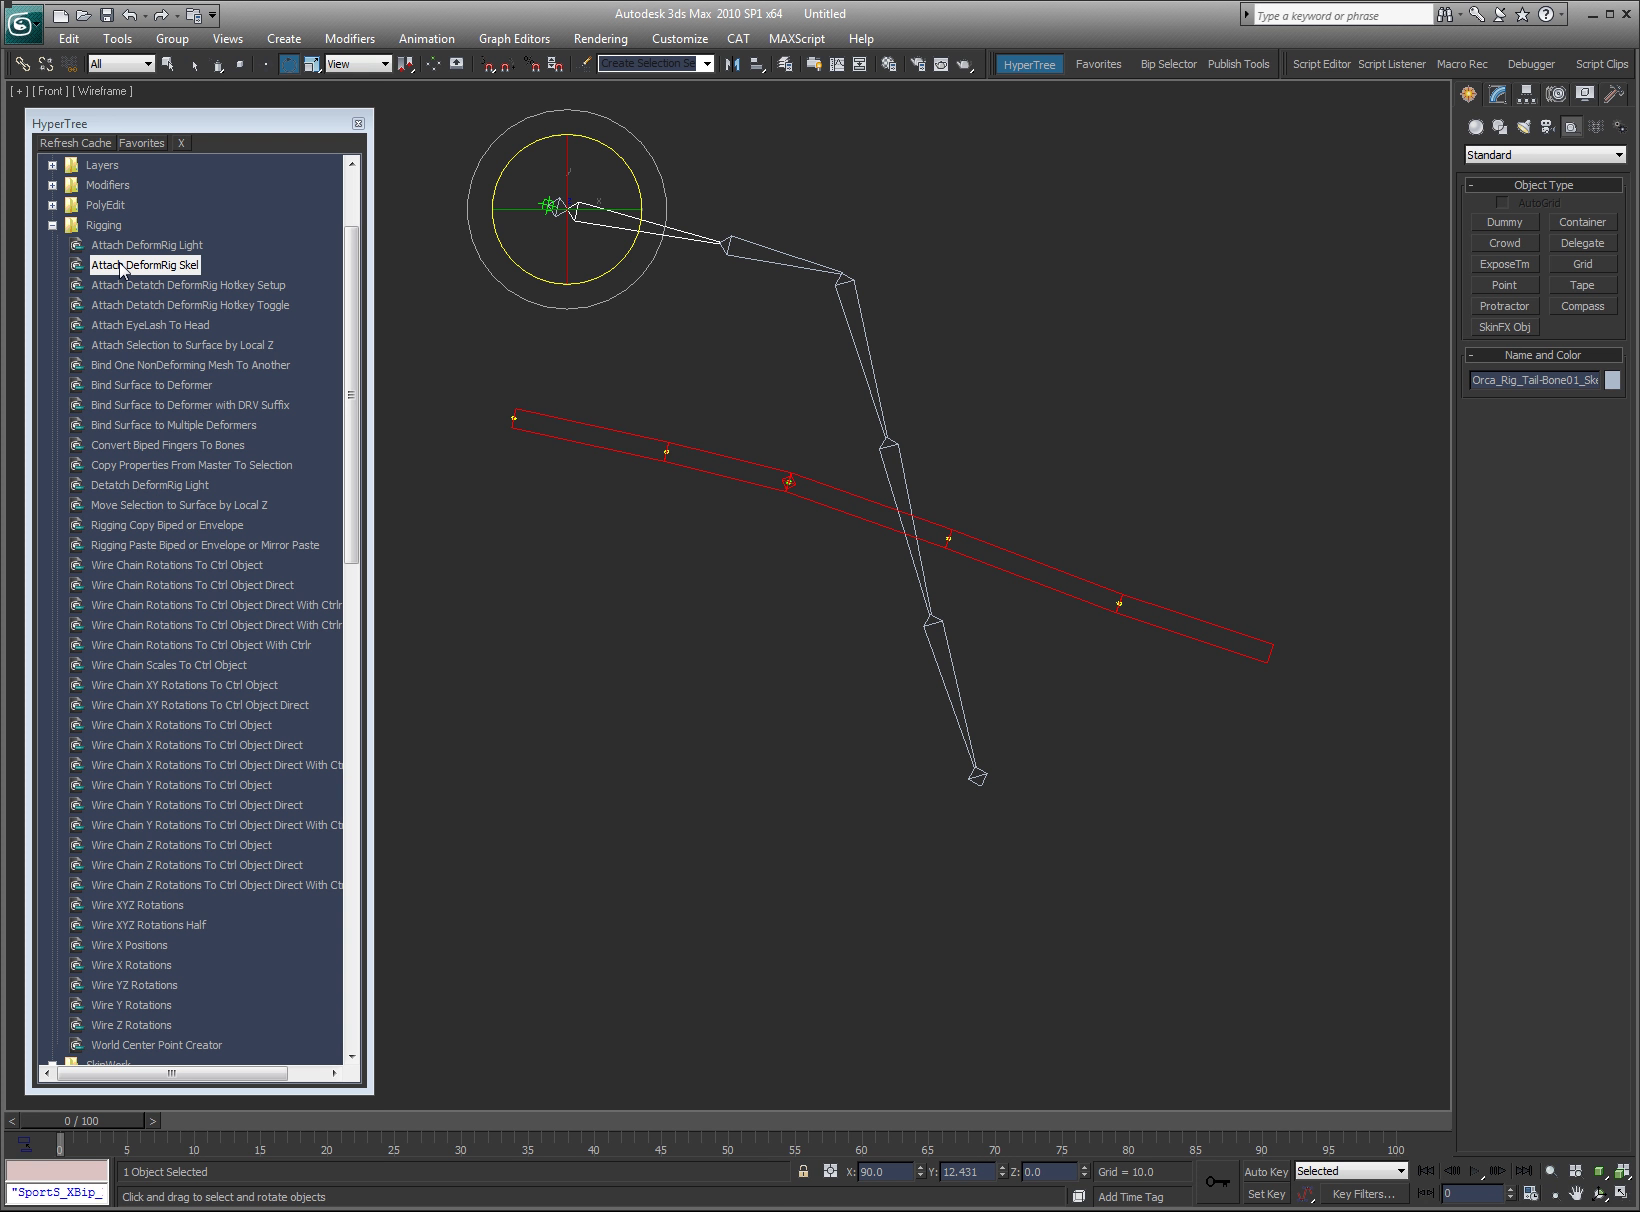
{"action": "double_click", "coordinate": [152, 263]}
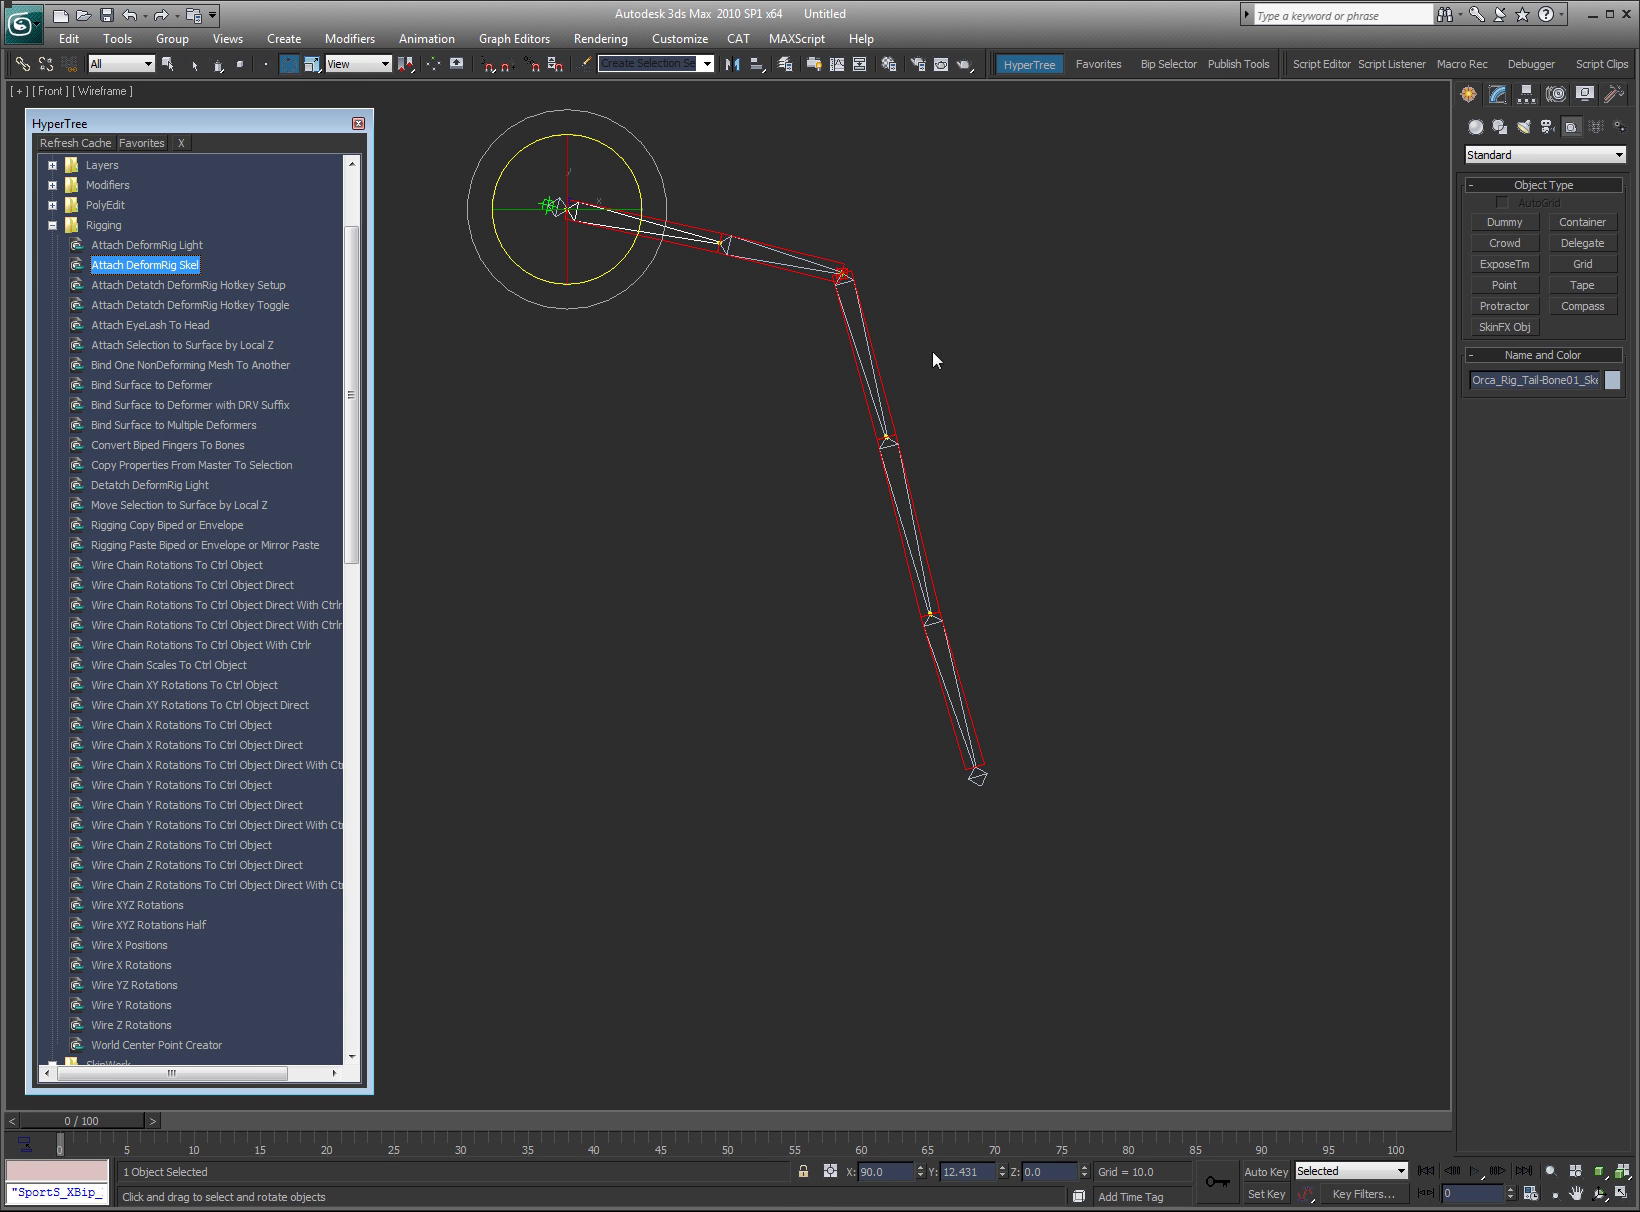
{"action": "left_click", "coordinate": [1054, 354]}
{"action": "scroll", "coordinate": [885, 250], "scroll_direction": "up", "scroll_amount": 10}
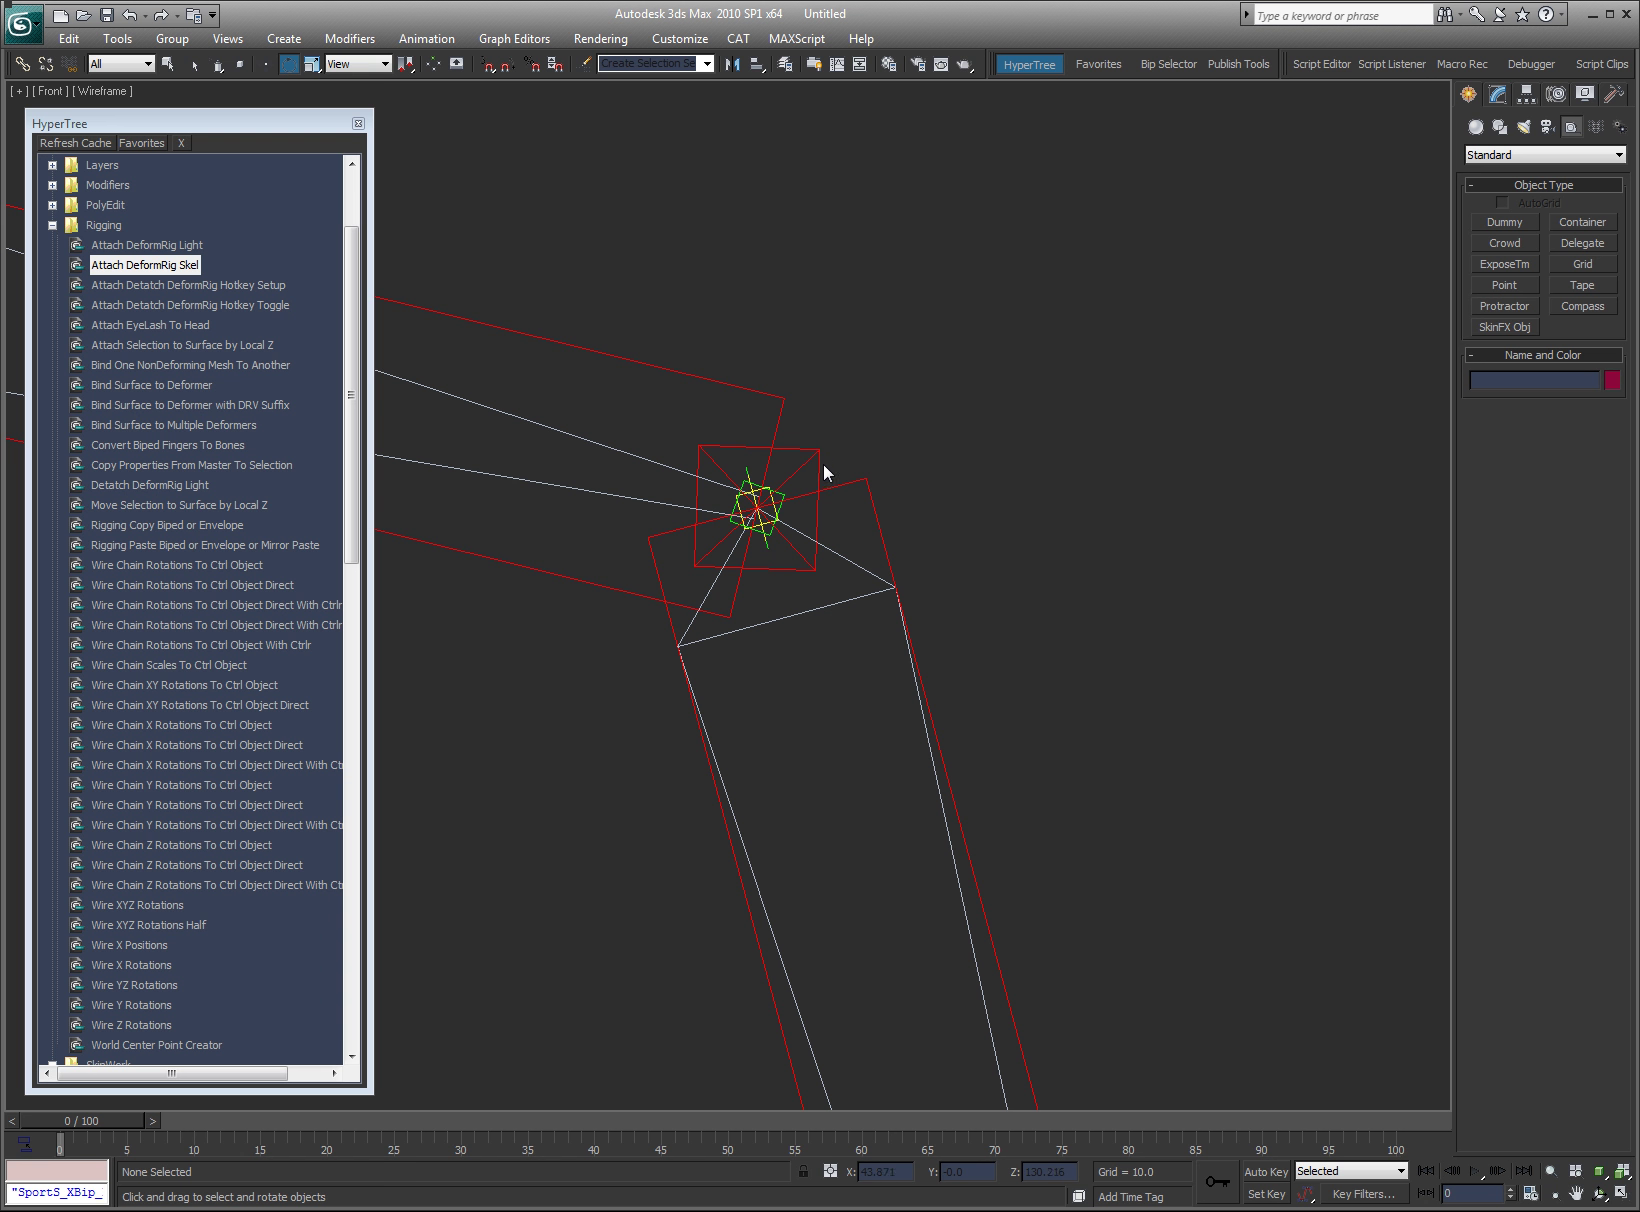
{"action": "key", "text": "shift+z"}
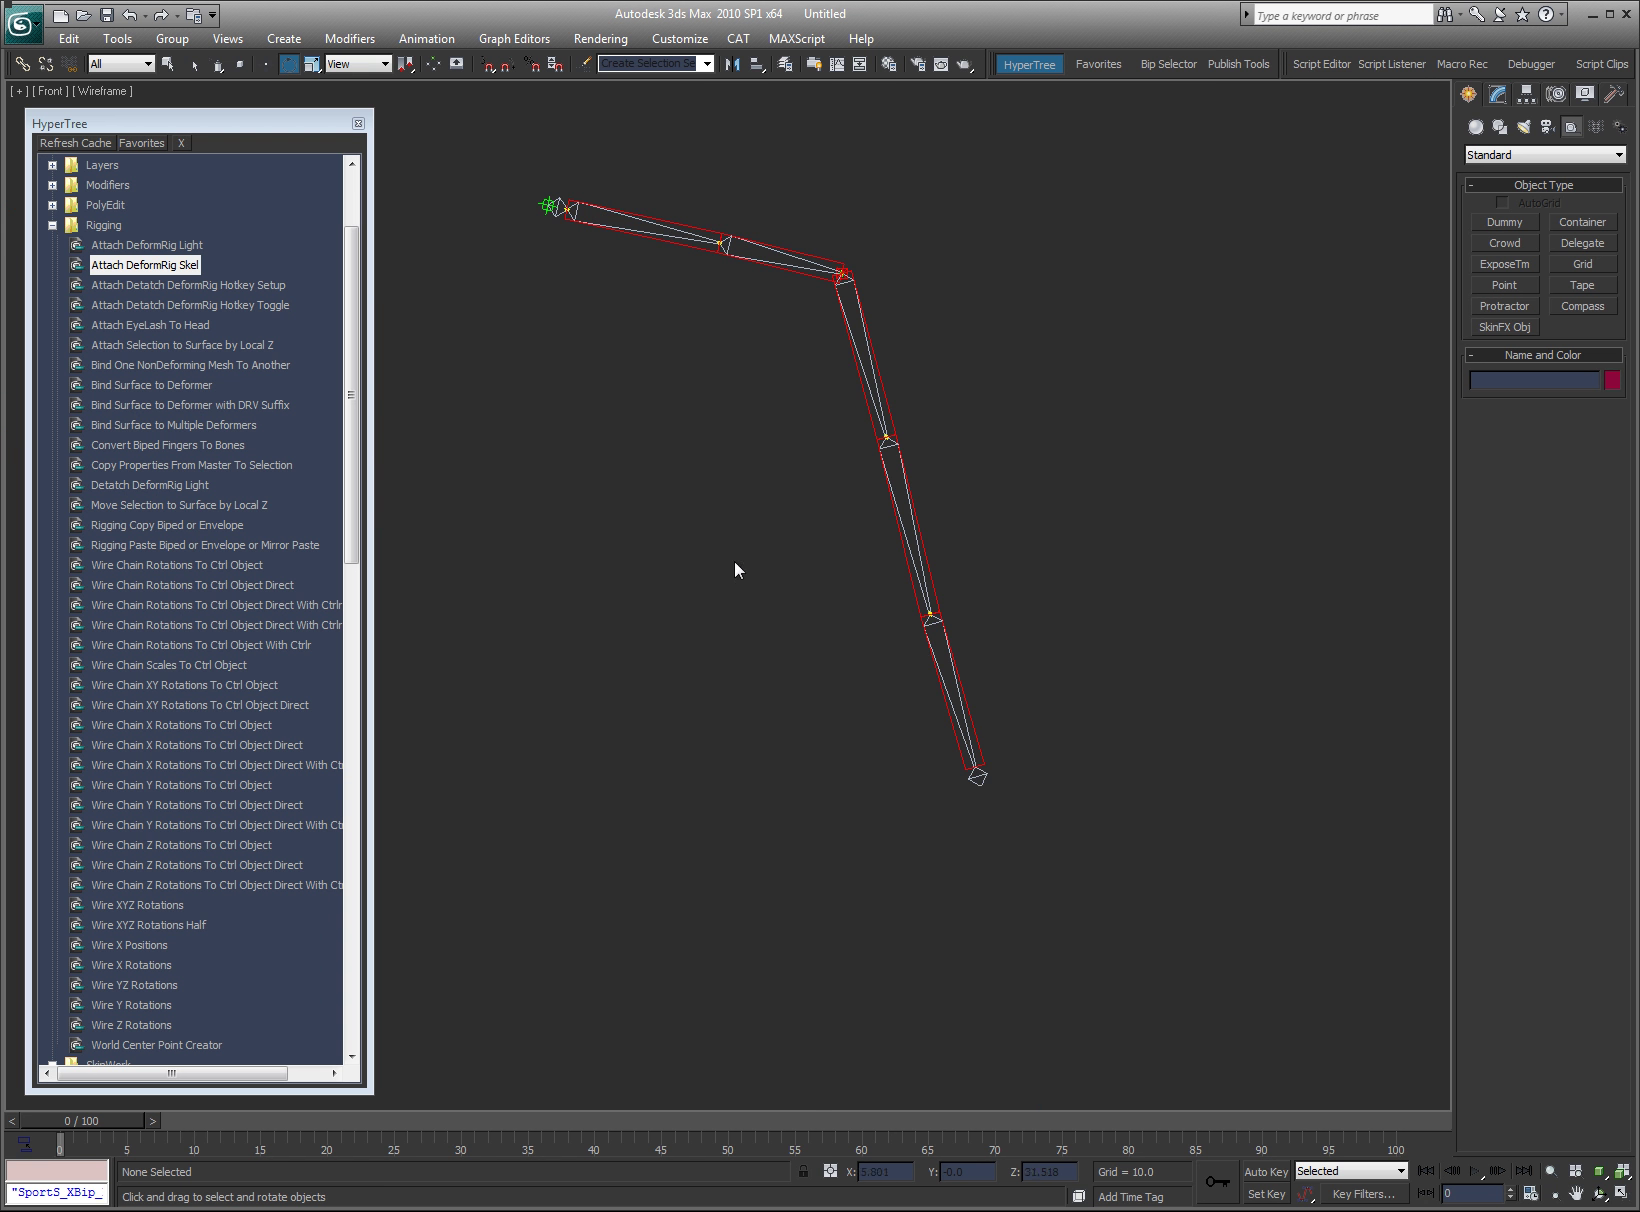
- Collapse the Rigging scripts and examine the Create Link and Def Objects and Create Link and Def Objects CAT entries under SkinWork
{"action": "left_click", "coordinate": [52, 226]}
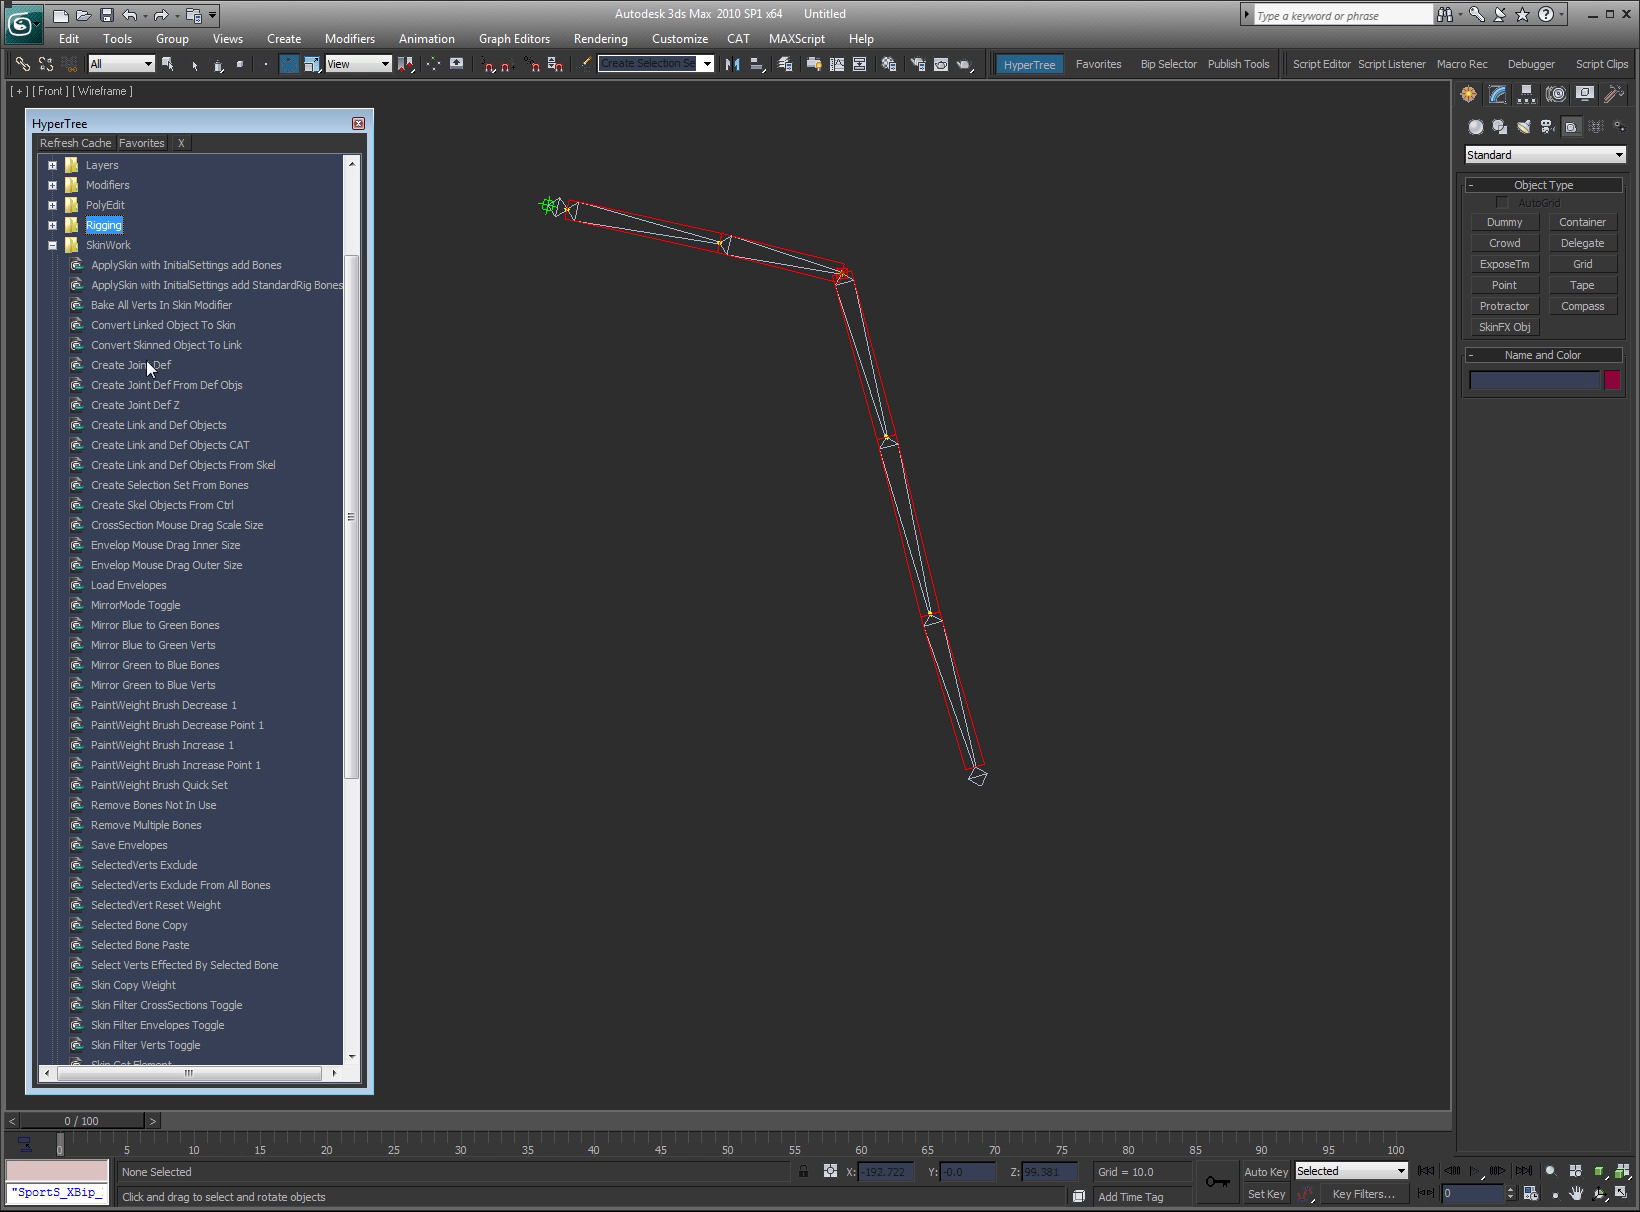
{"action": "left_click", "coordinate": [149, 428]}
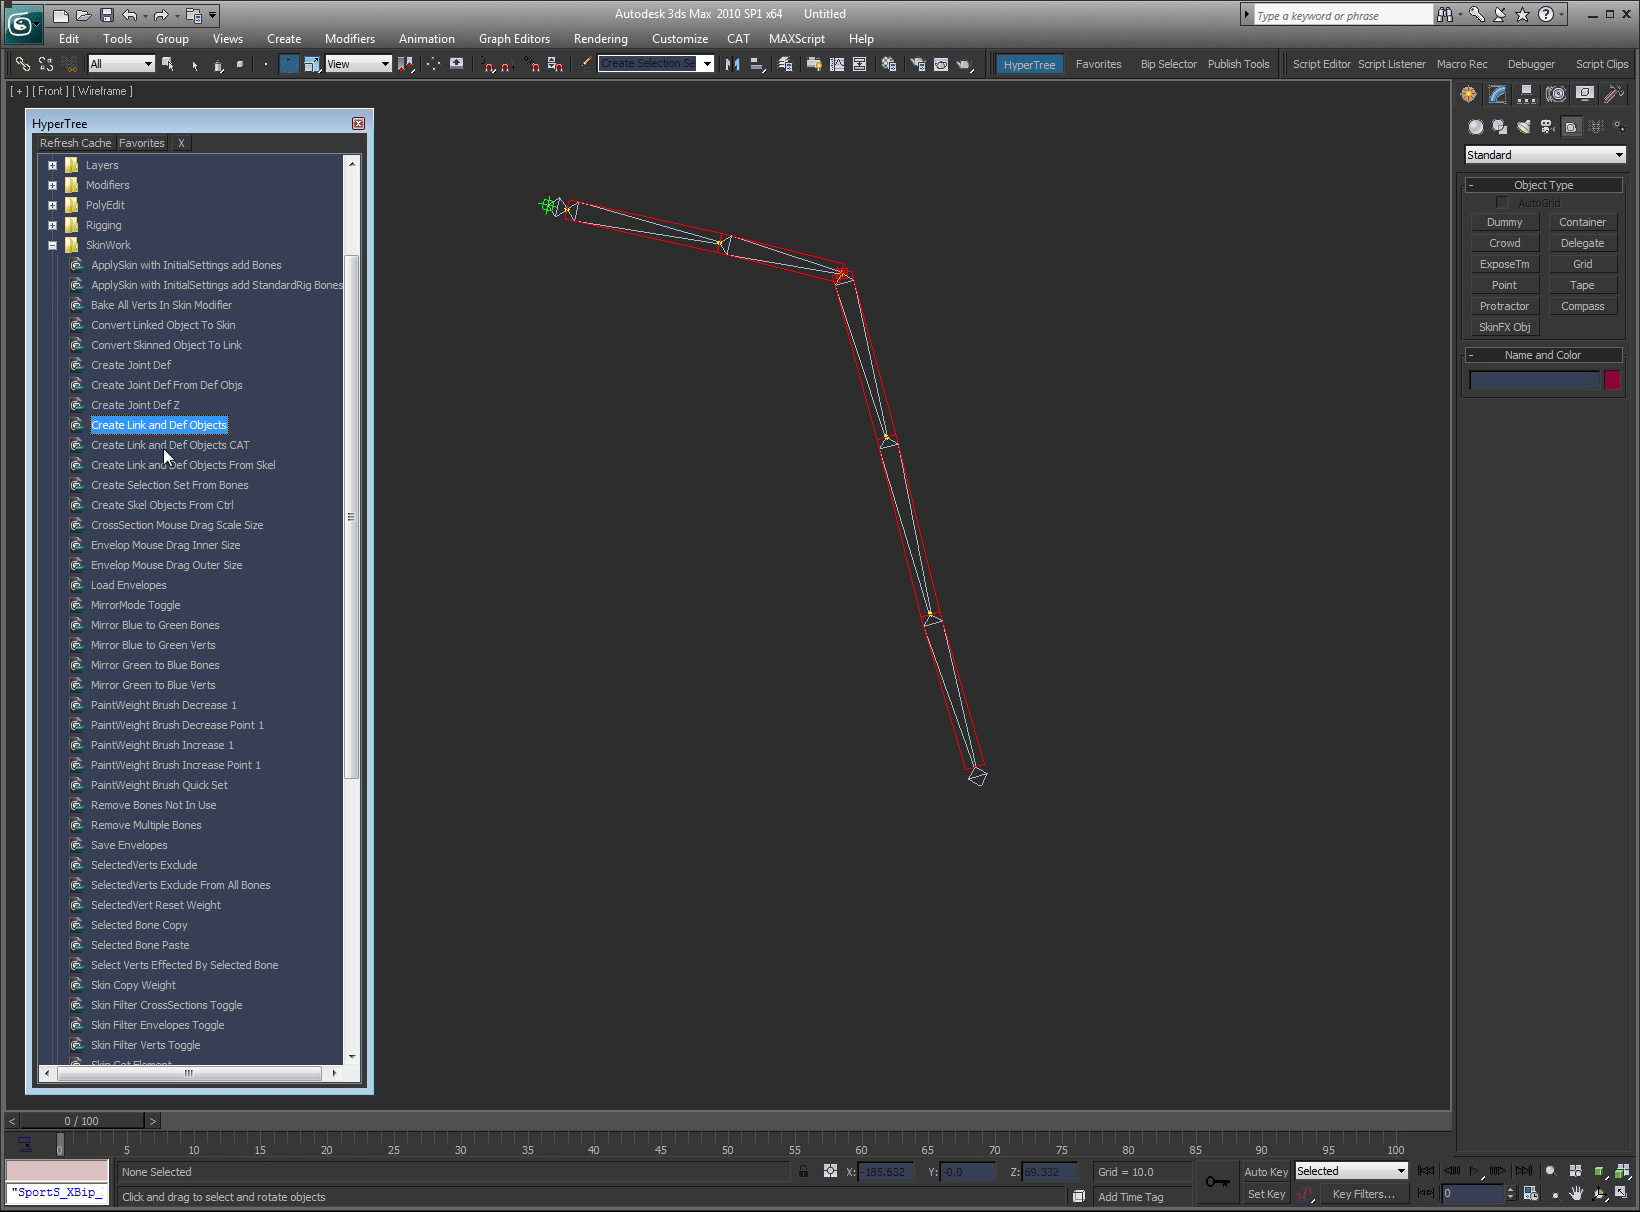
{"action": "left_click", "coordinate": [156, 448]}
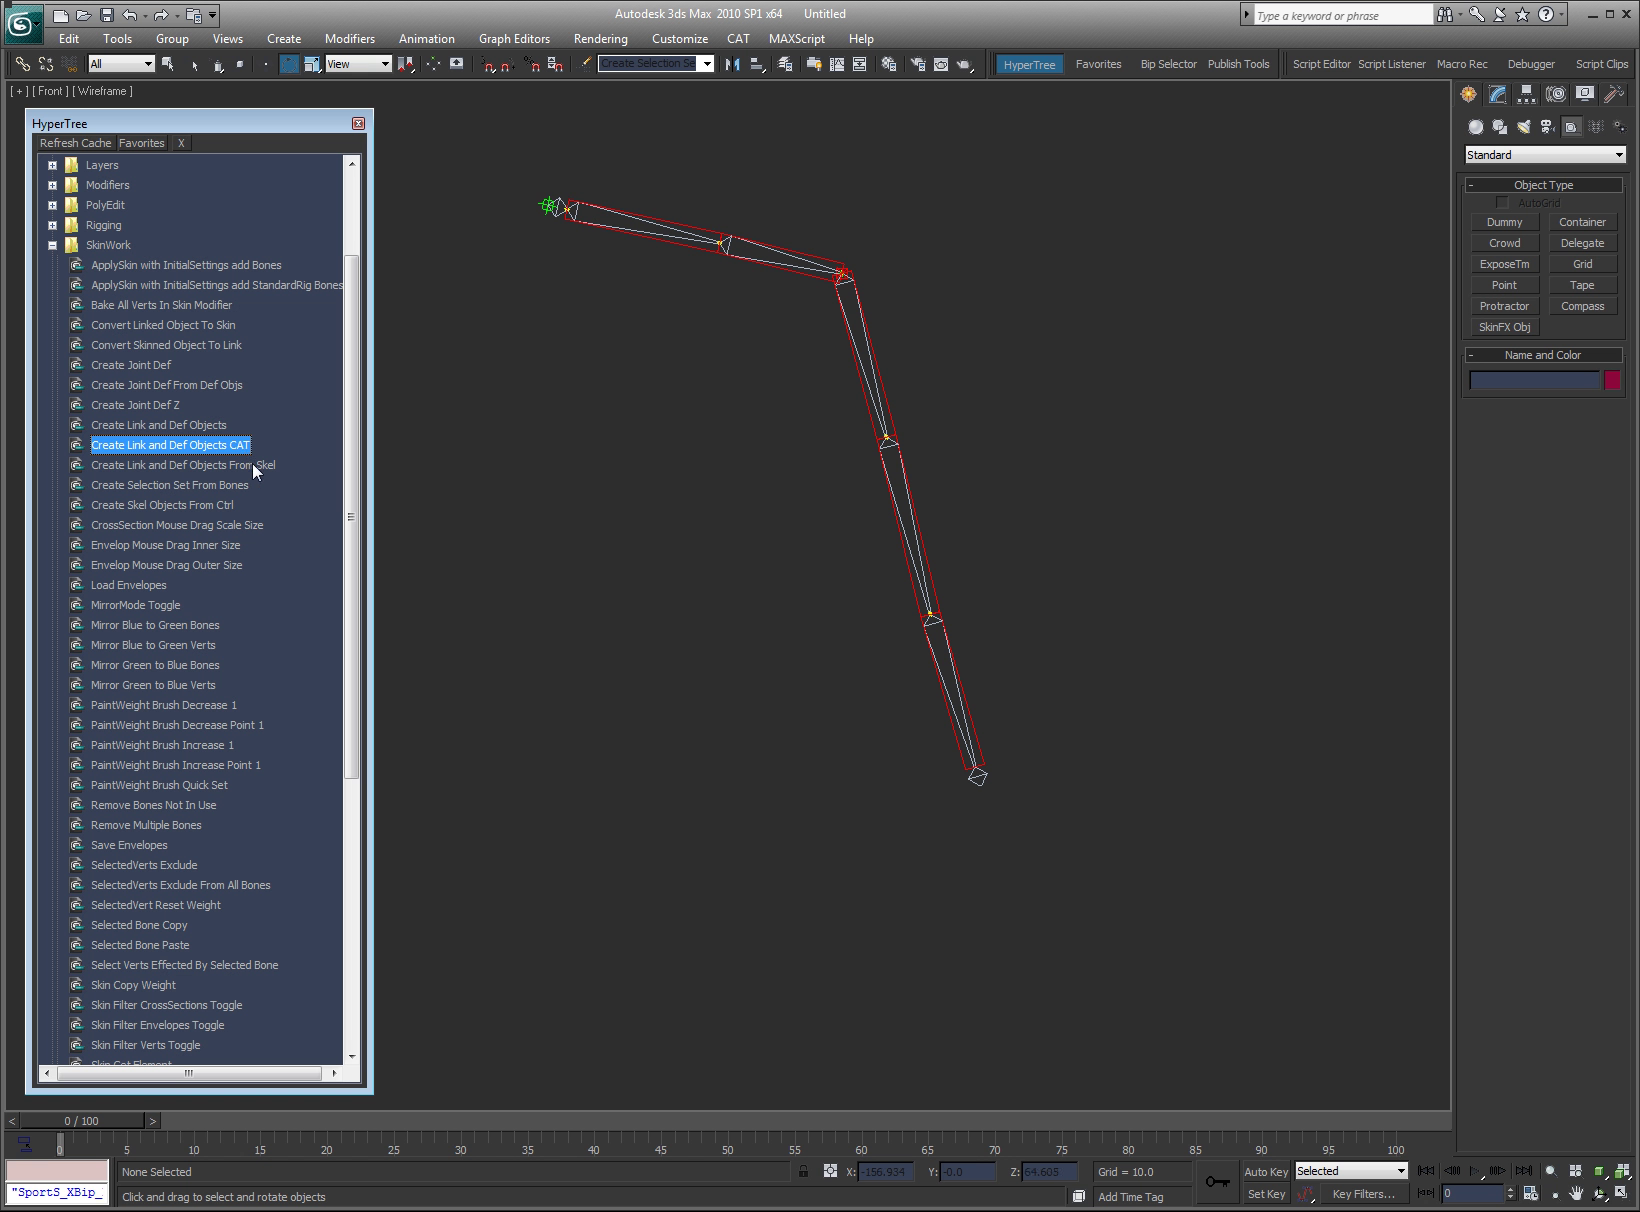
{"action": "left_click", "coordinate": [179, 425]}
{"action": "left_click", "coordinate": [179, 448]}
{"action": "left_click", "coordinate": [554, 473]}
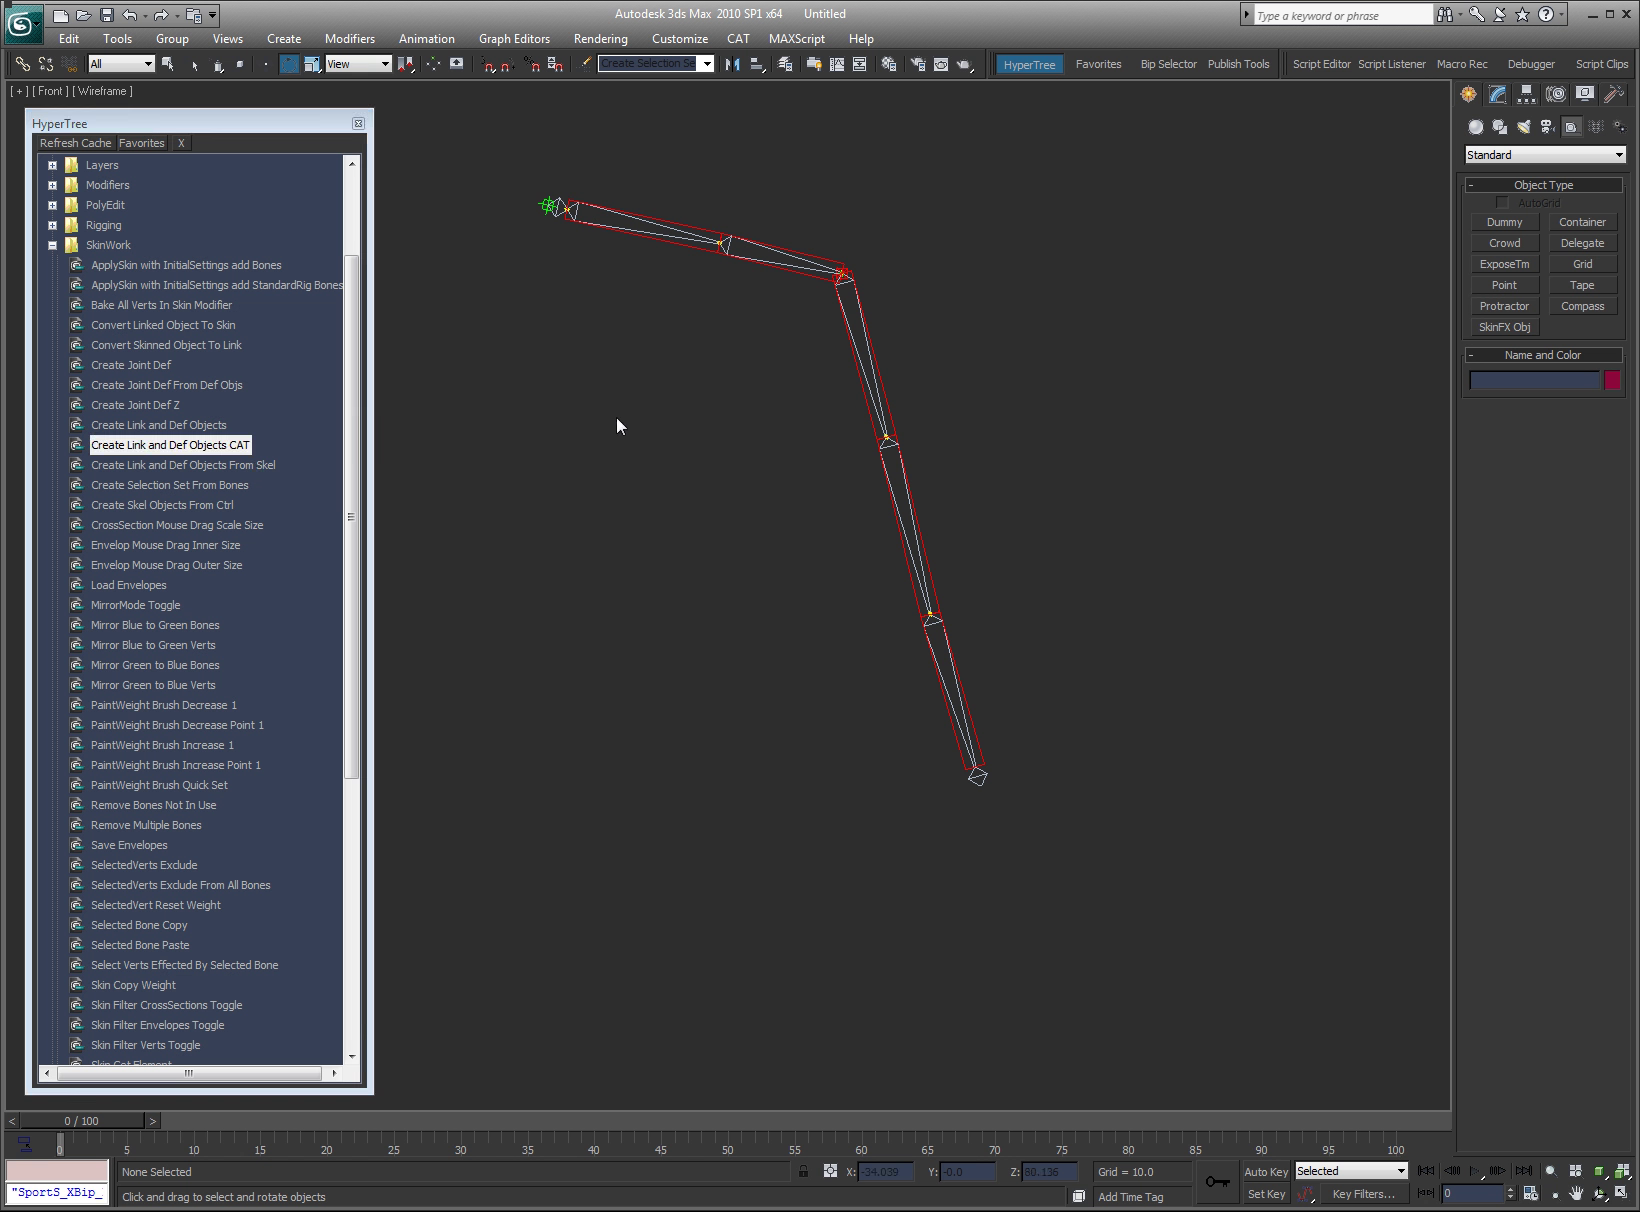
- Delete the entire tail chain together with its Def objects and helpers
{"action": "mouse_move", "coordinate": [476, 160]}
{"action": "left_mouse_down"}
{"action": "mouse_move", "coordinate": [856, 300]}
{"action": "mouse_move", "coordinate": [937, 593]}
{"action": "mouse_move", "coordinate": [868, 554]}
{"action": "mouse_move", "coordinate": [884, 426]}
{"action": "mouse_move", "coordinate": [498, 237]}
{"action": "mouse_move", "coordinate": [955, 559]}
{"action": "mouse_move", "coordinate": [1014, 701]}
{"action": "left_mouse_up"}
{"action": "key", "text": "Delete"}
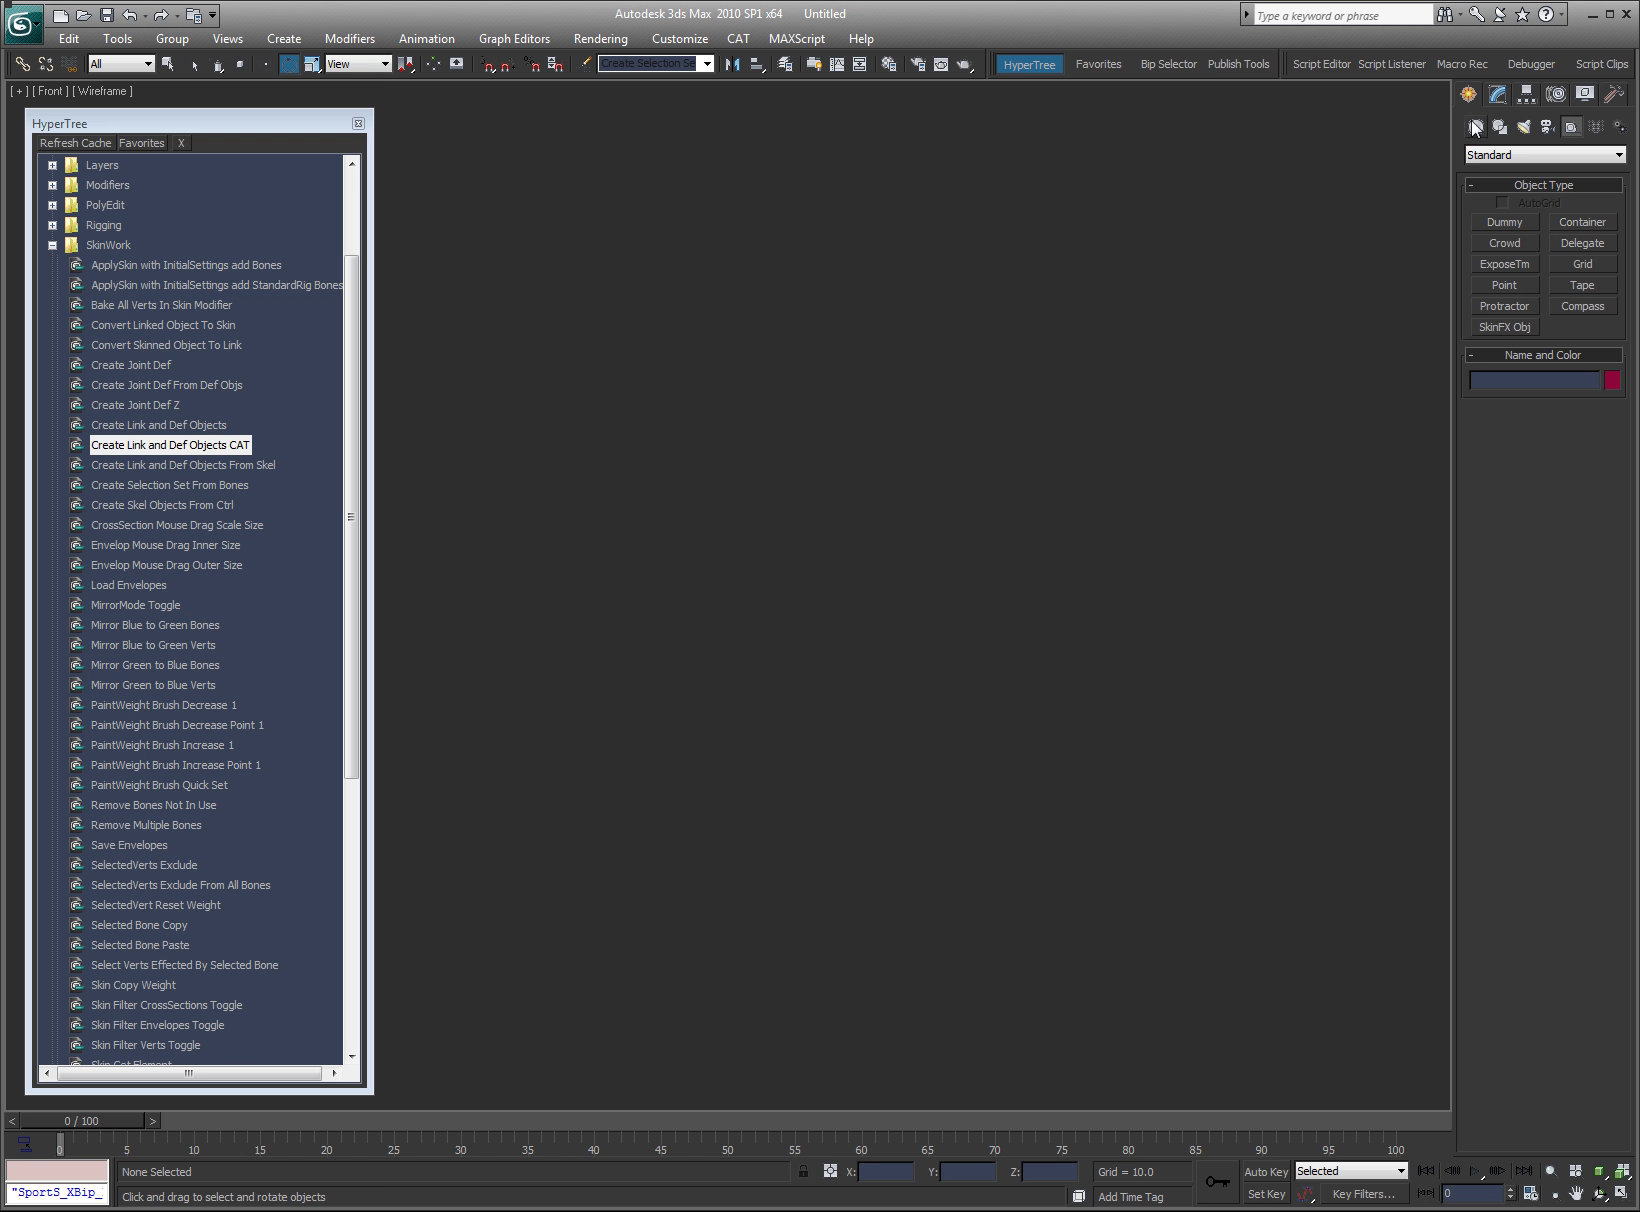
- Switch helper creation to the CAT Objects category and activate CATParent with the Panther preset
{"action": "left_click", "coordinate": [1556, 100]}
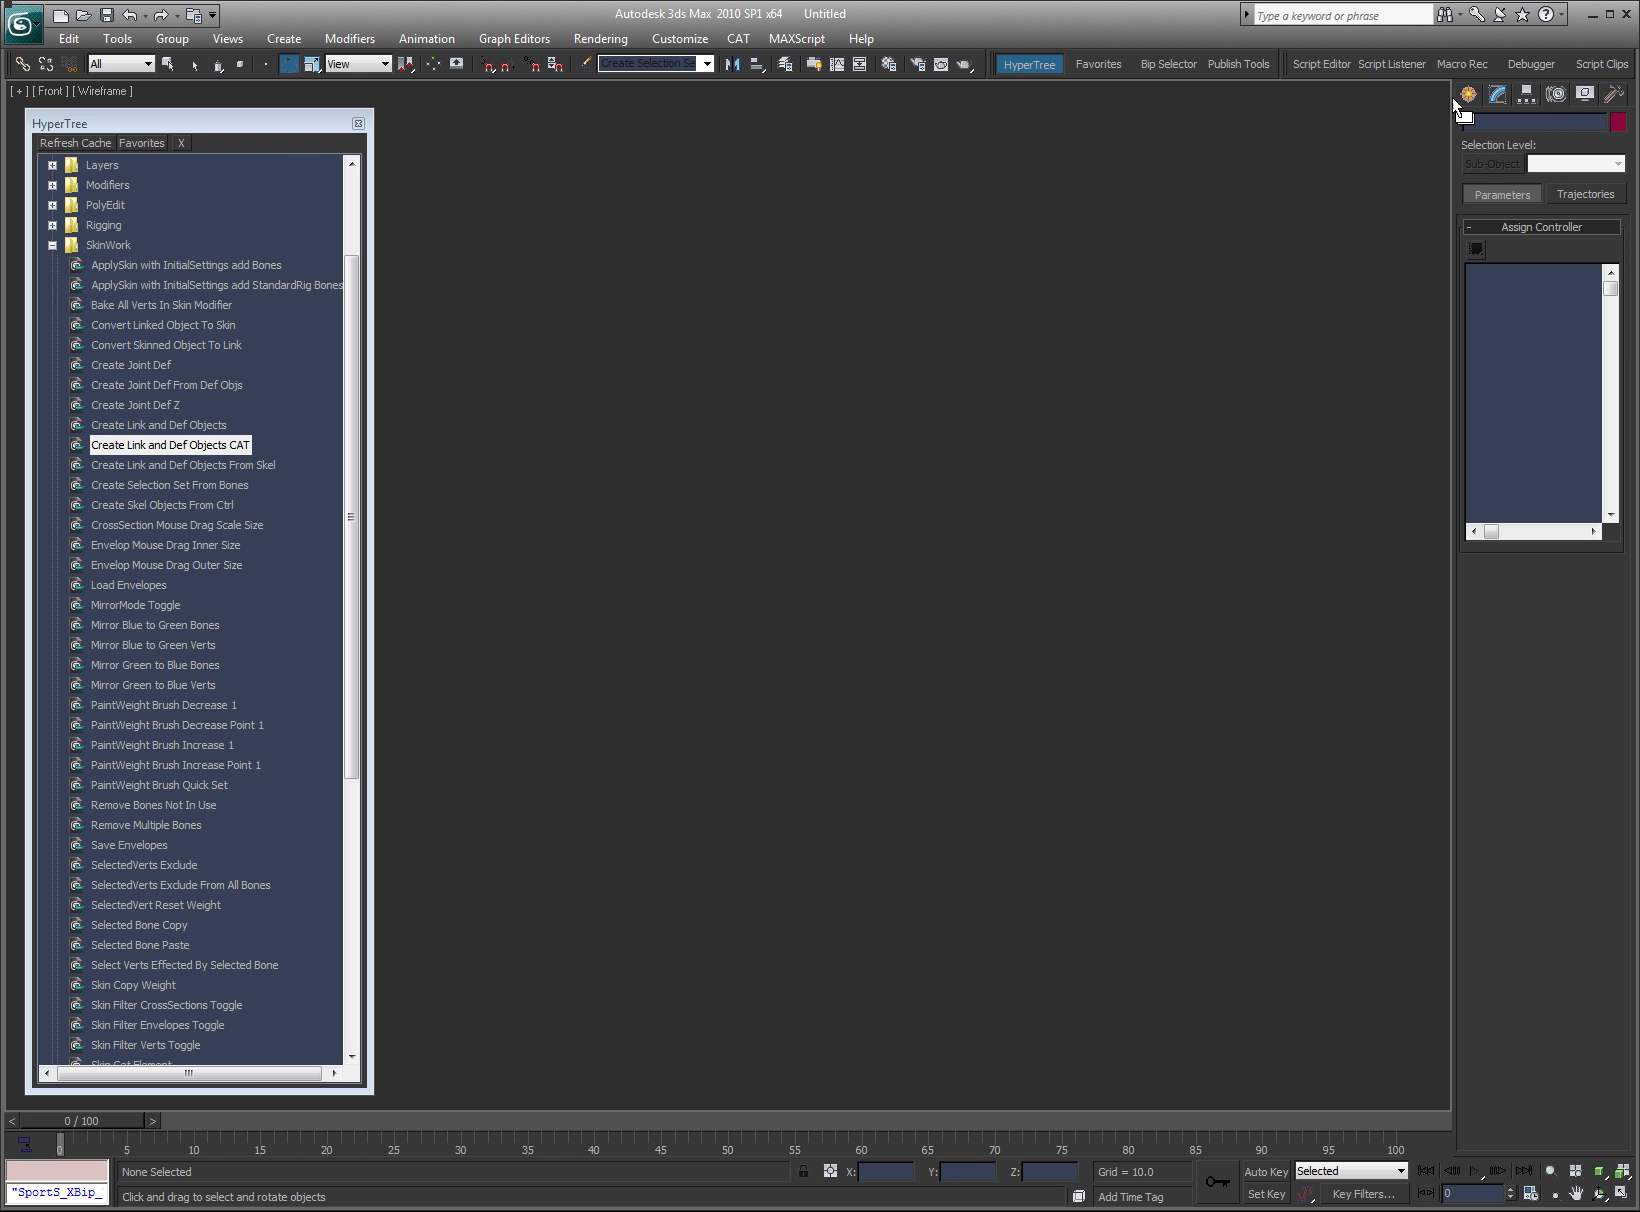
{"action": "left_click", "coordinate": [1466, 95]}
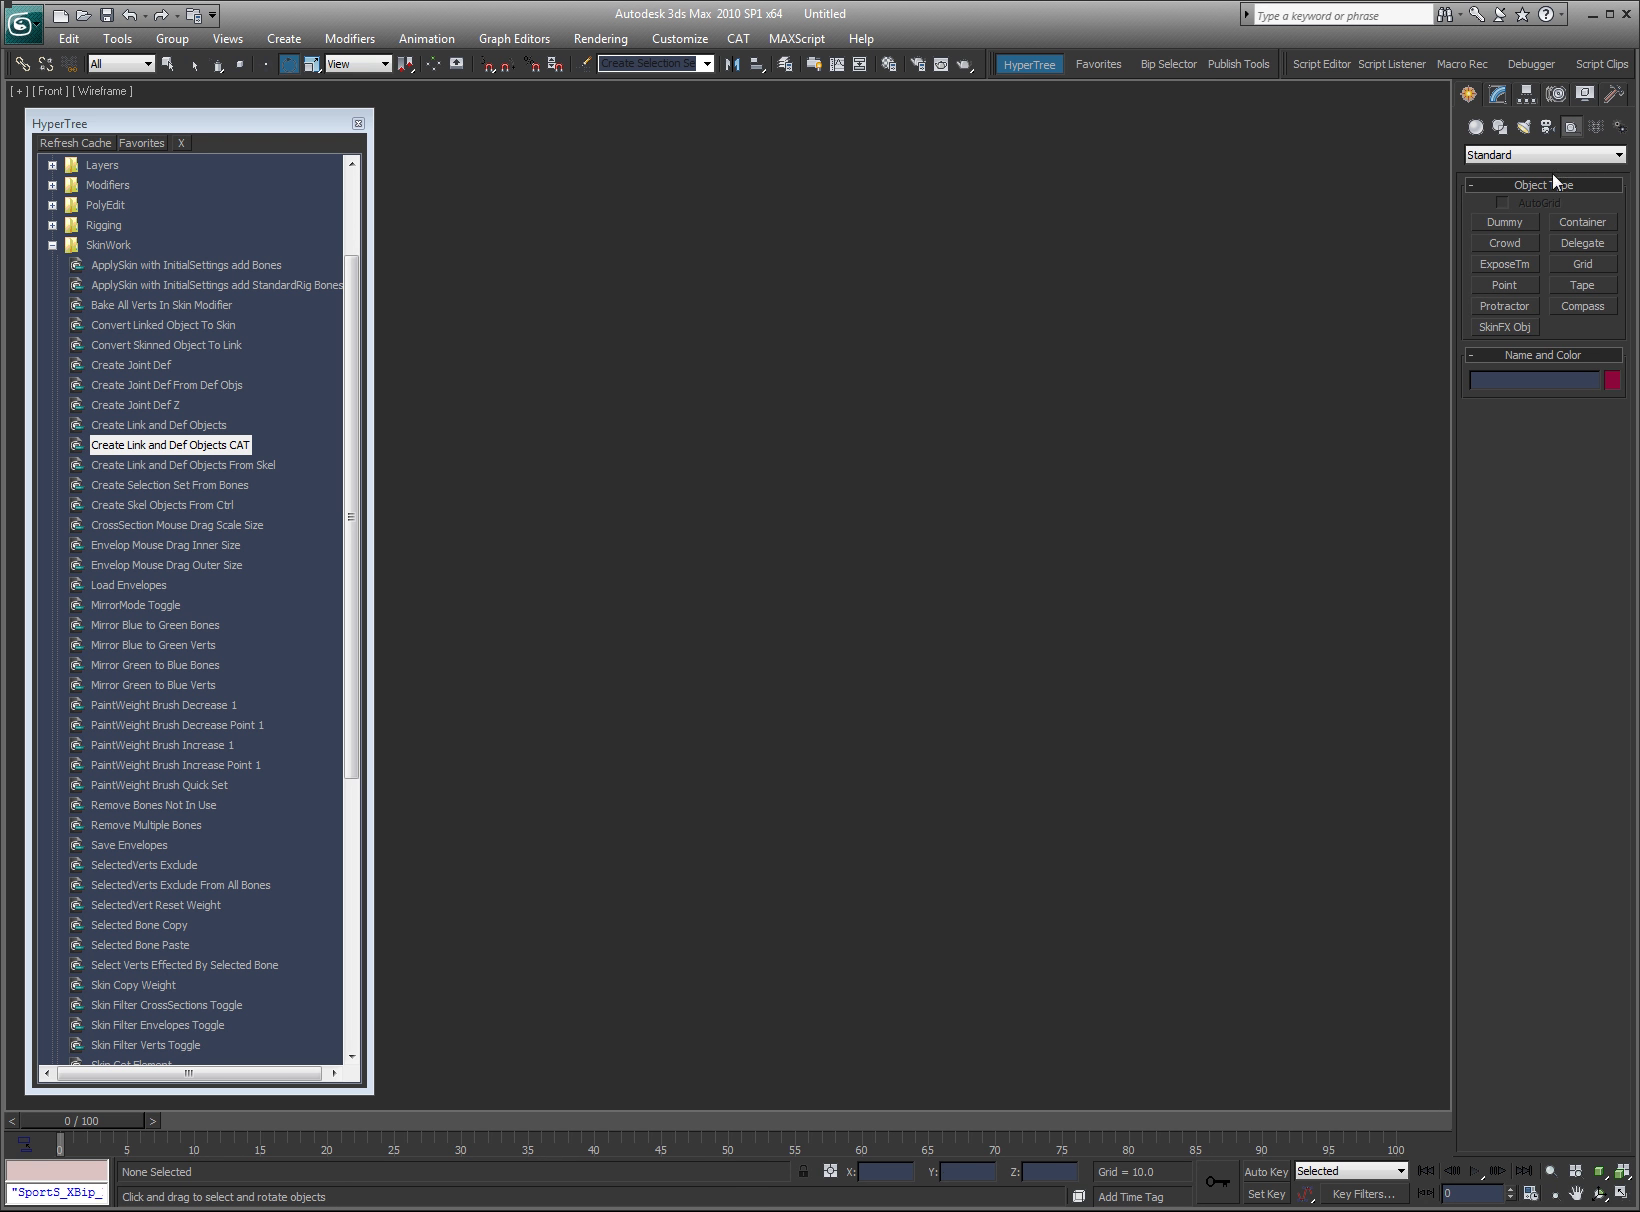
{"action": "left_click", "coordinate": [1527, 156]}
{"action": "left_click", "coordinate": [1496, 276]}
{"action": "left_click", "coordinate": [1502, 222]}
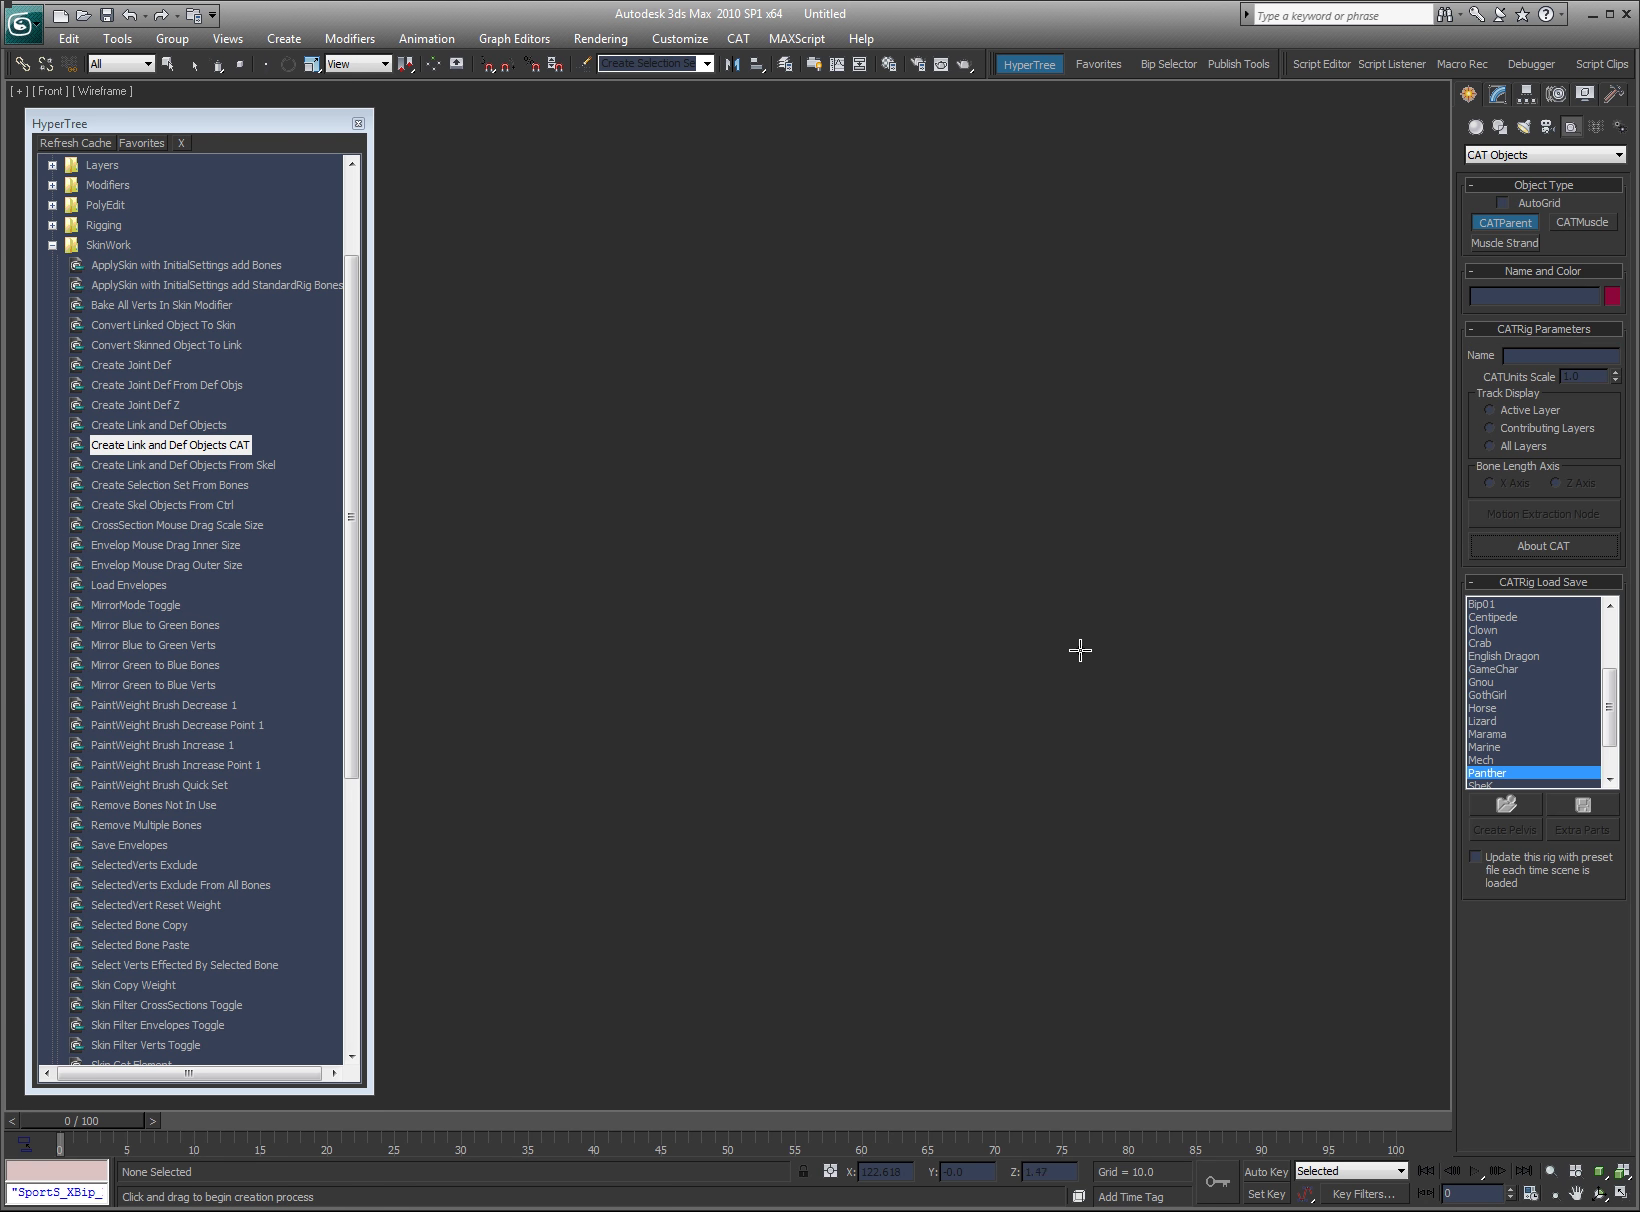
{"action": "left_click_drag", "start_coordinate": [984, 579], "coordinate": [867, 1169]}
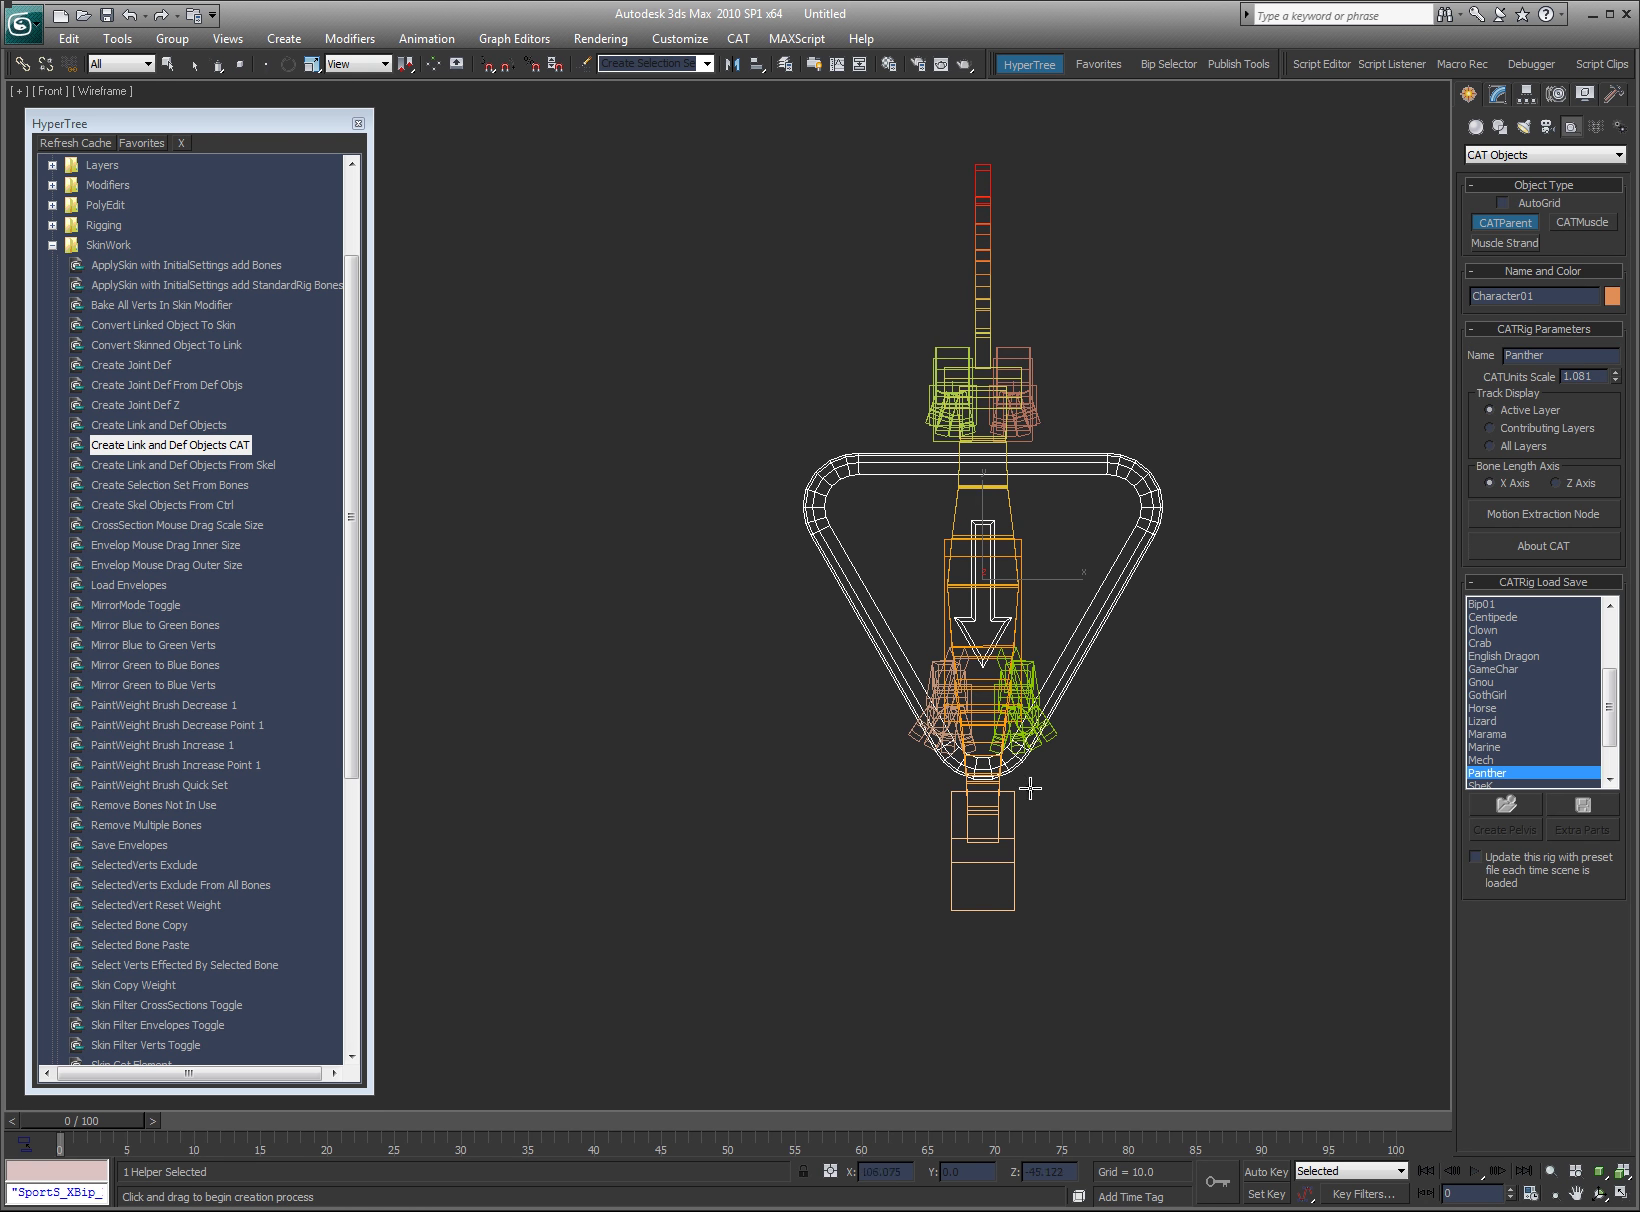
{"action": "middle_click_drag", "start_coordinate": [1036, 780], "coordinate": [981, 686], "text": "alt"}
{"action": "key", "text": "Delete"}
- Show the grid in the Top view and create a Panther CATParent rig at the origin with a CATUnits scale of about 1.0
{"action": "key", "text": "g"}
{"action": "right_click", "coordinate": [857, 416]}
{"action": "key", "text": "t"}
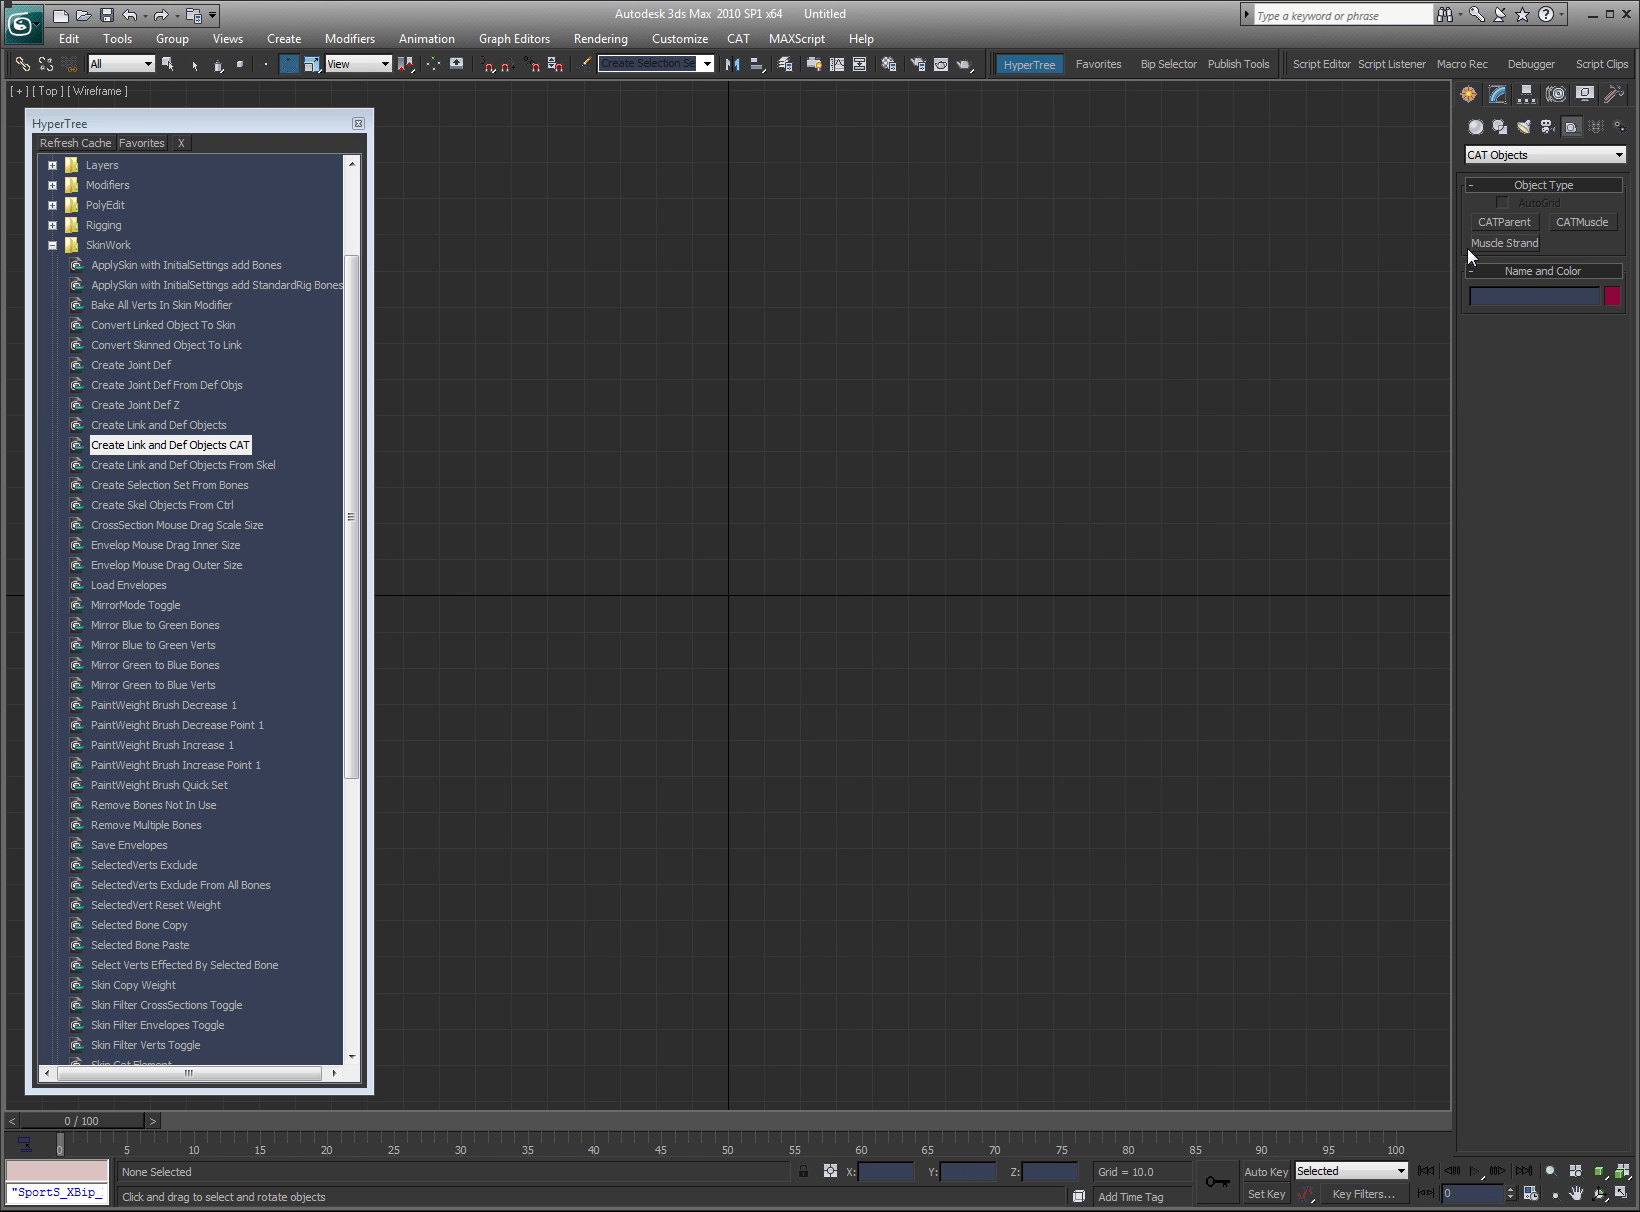
{"action": "left_click", "coordinate": [1504, 222]}
{"action": "left_click", "coordinate": [731, 597]}
{"action": "left_click_drag", "start_coordinate": [741, 686], "coordinate": [1262, 1021]}
{"action": "middle_click_drag", "start_coordinate": [1025, 904], "coordinate": [915, 750], "text": "alt"}
{"action": "right_click", "coordinate": [1111, 602]}
{"action": "left_click", "coordinate": [1153, 468]}
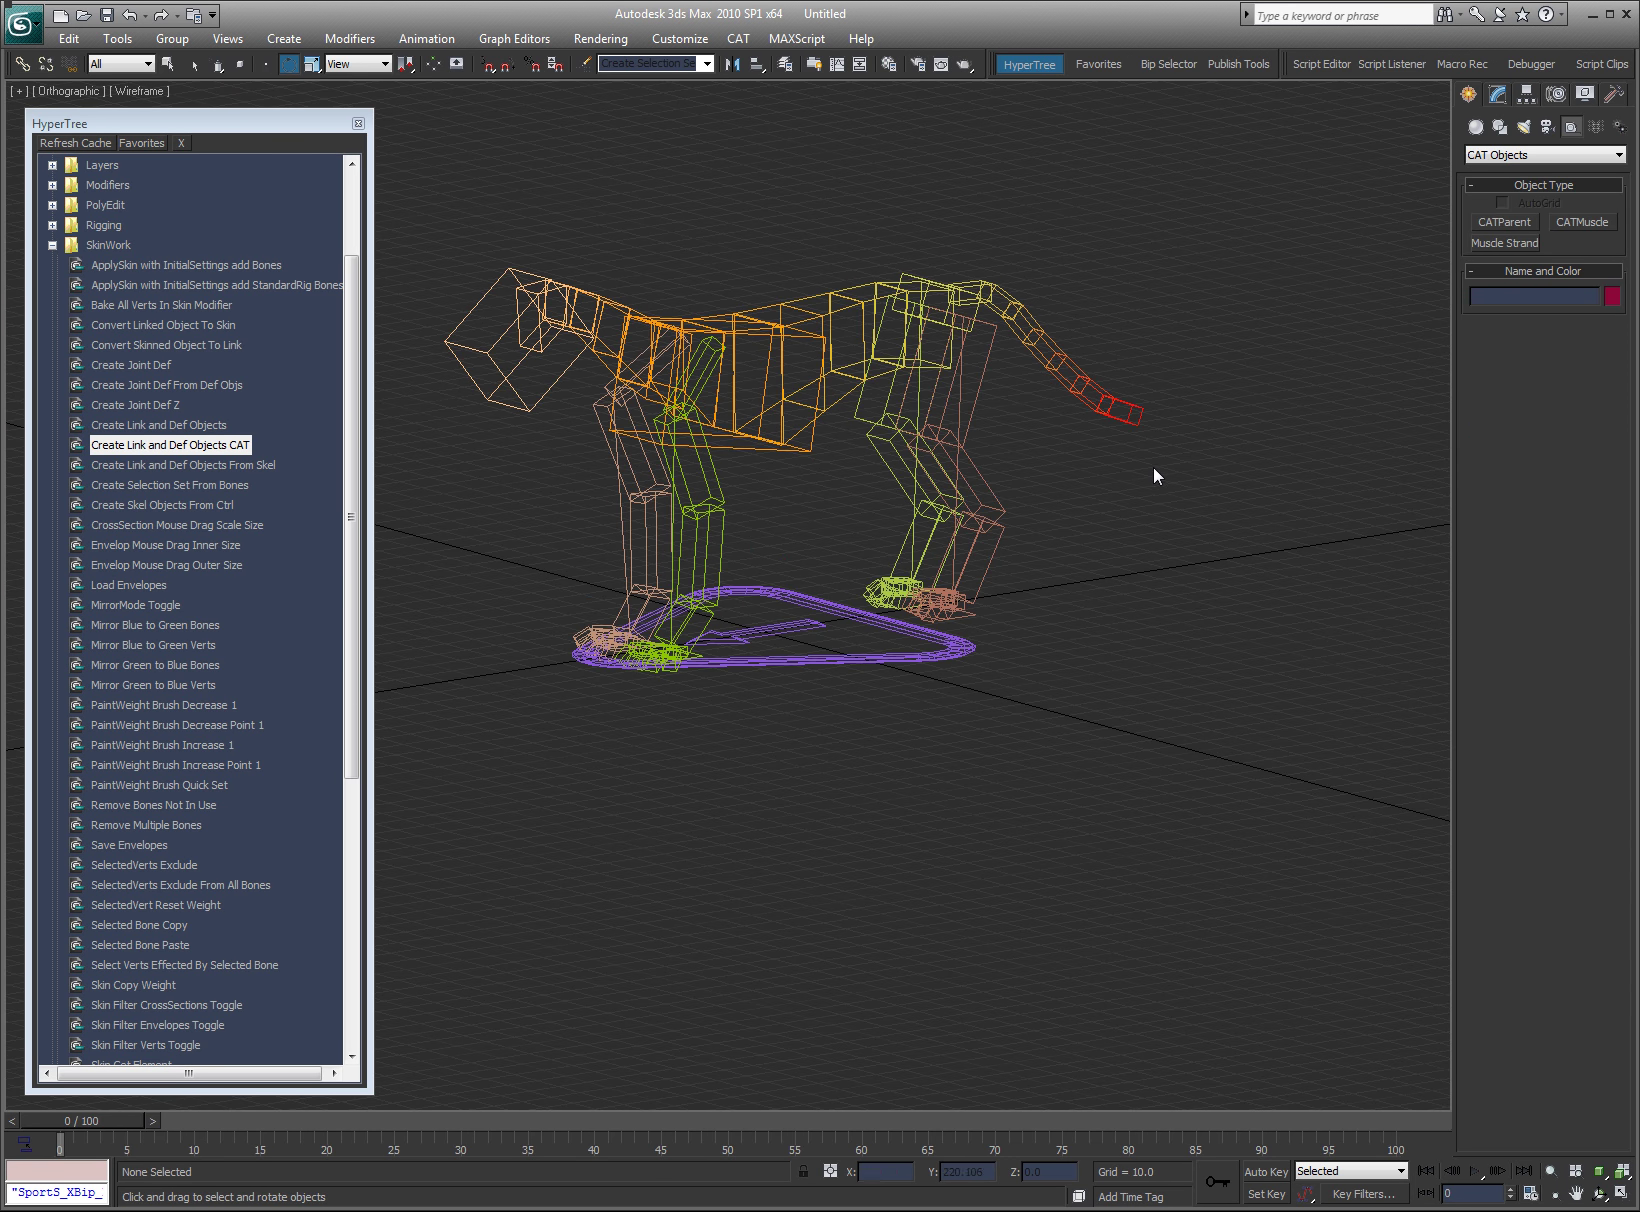
- Rename the CAT rig to Pan_ through its CATParent and check the prefixed bone names in the object list
{"action": "left_click", "coordinate": [857, 658]}
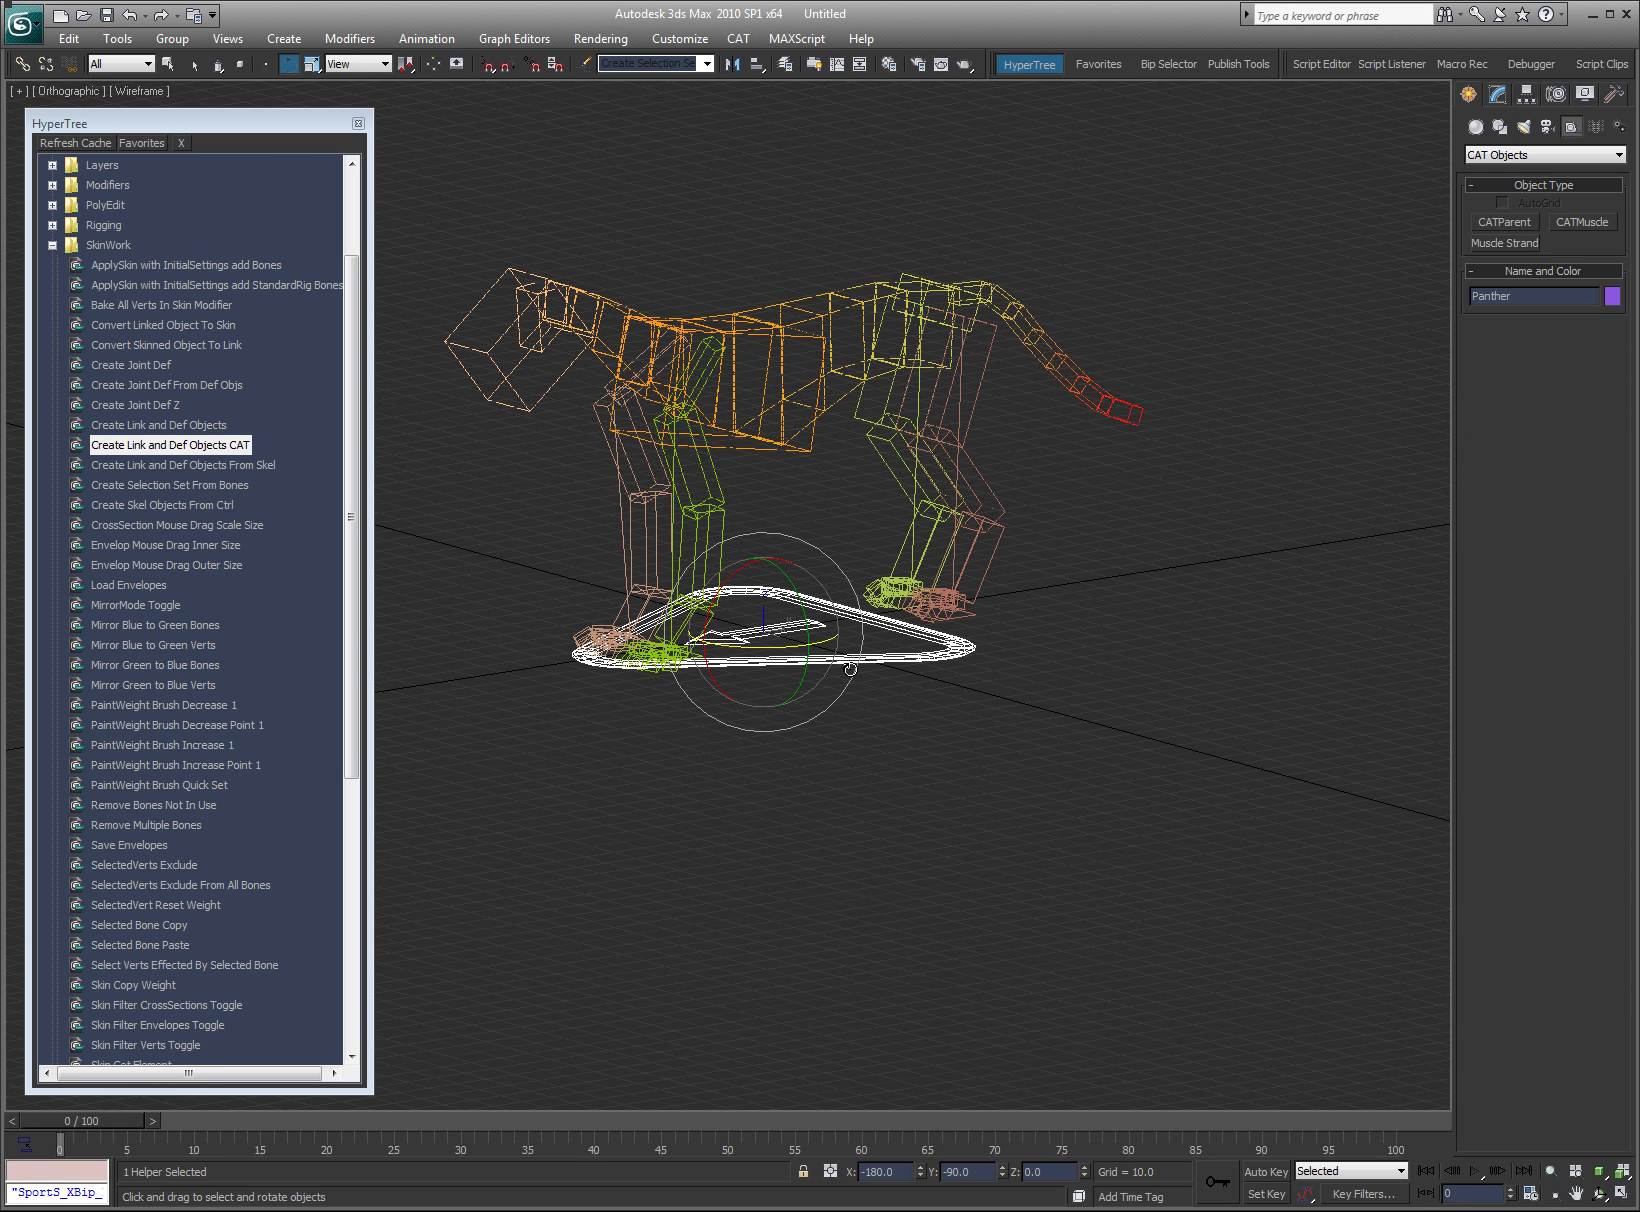
{"action": "left_click", "coordinate": [1525, 93]}
{"action": "left_click", "coordinate": [1505, 96]}
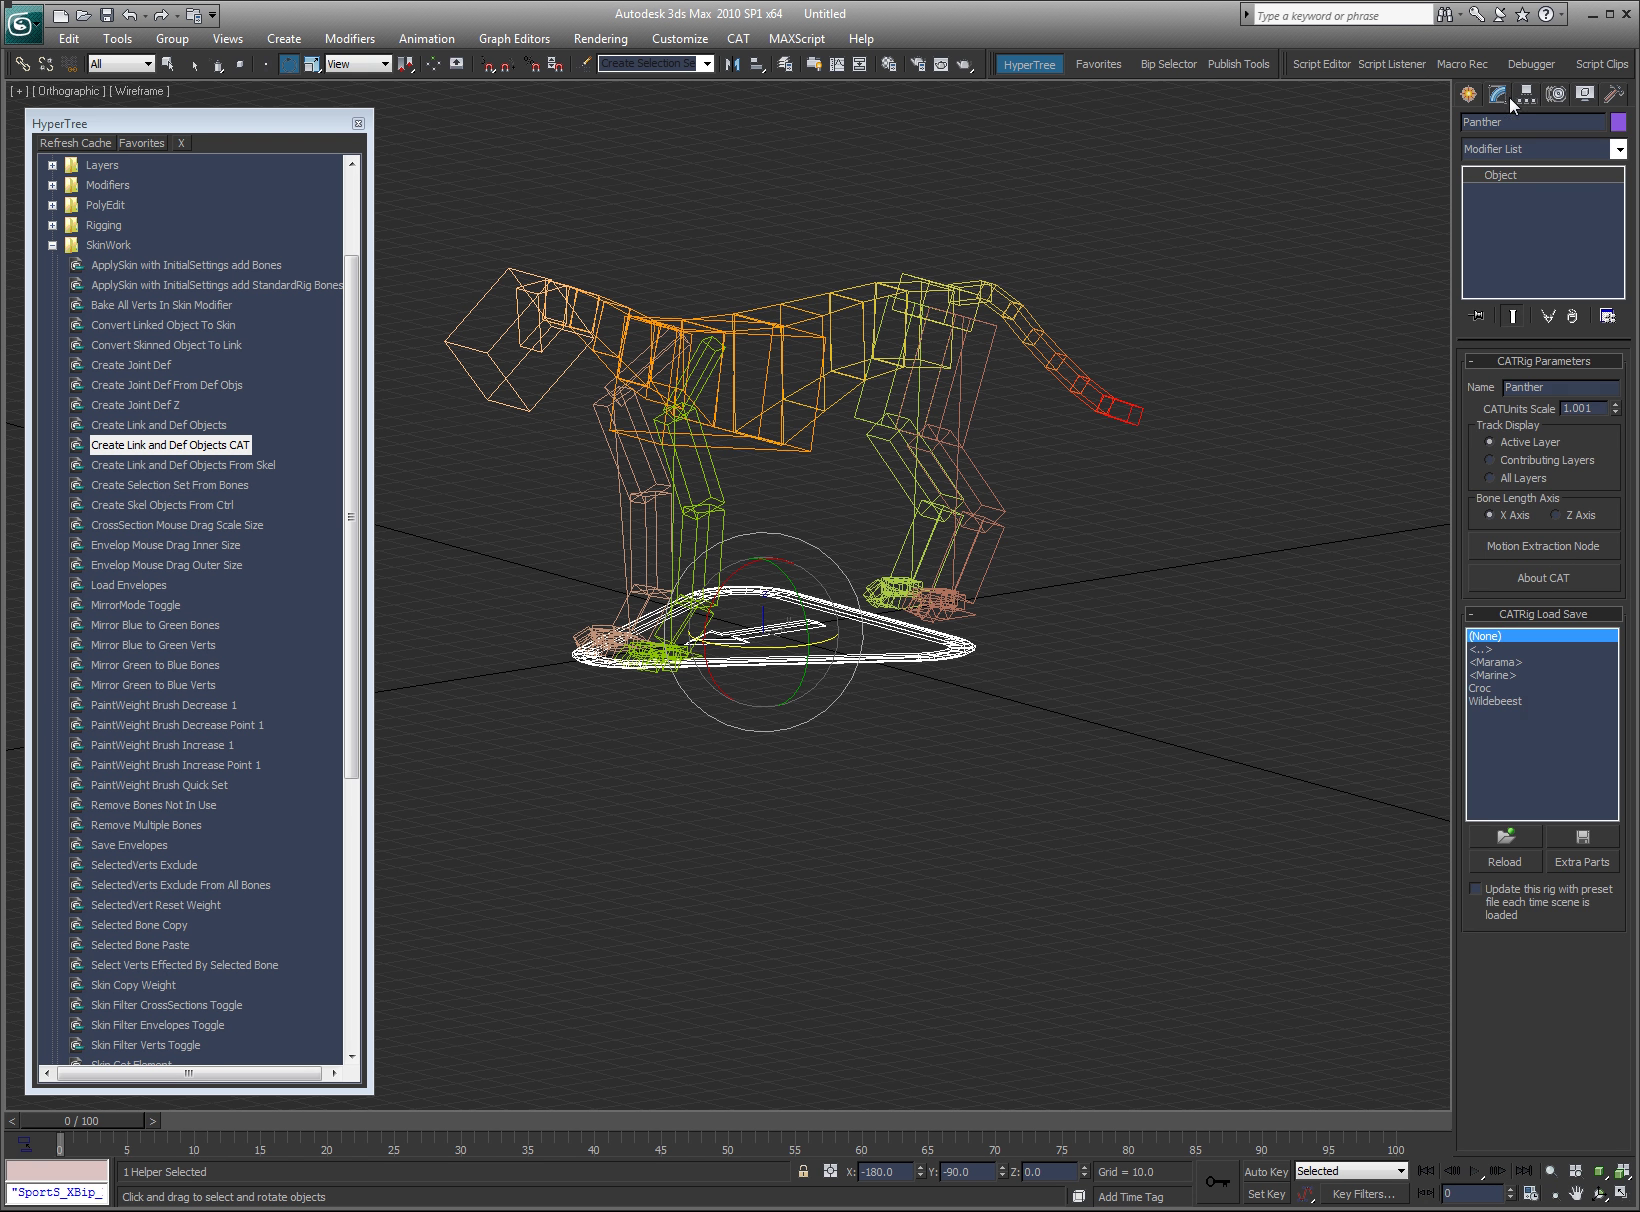
{"action": "double_click", "coordinate": [1577, 387]}
{"action": "type", "text": "Pan_"}
{"action": "key", "text": "Return"}
{"action": "left_click", "coordinate": [987, 712]}
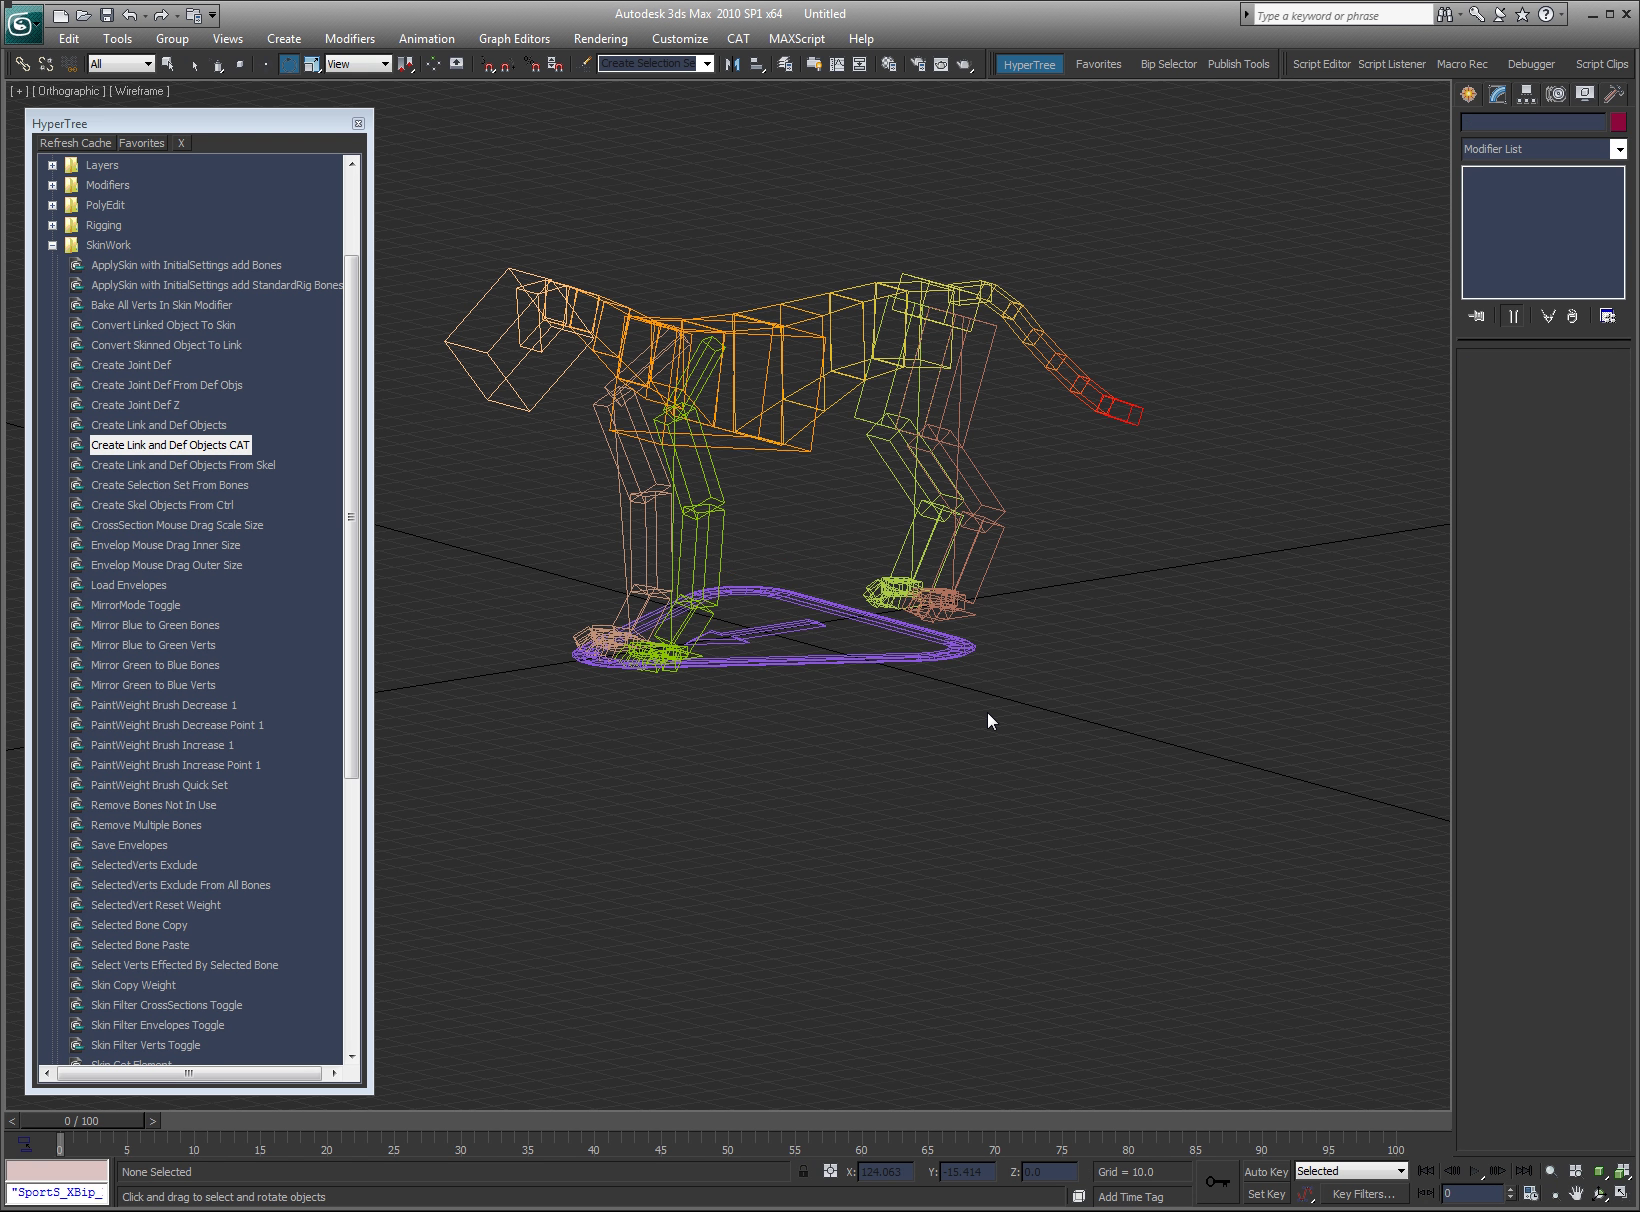
{"action": "key", "text": "h"}
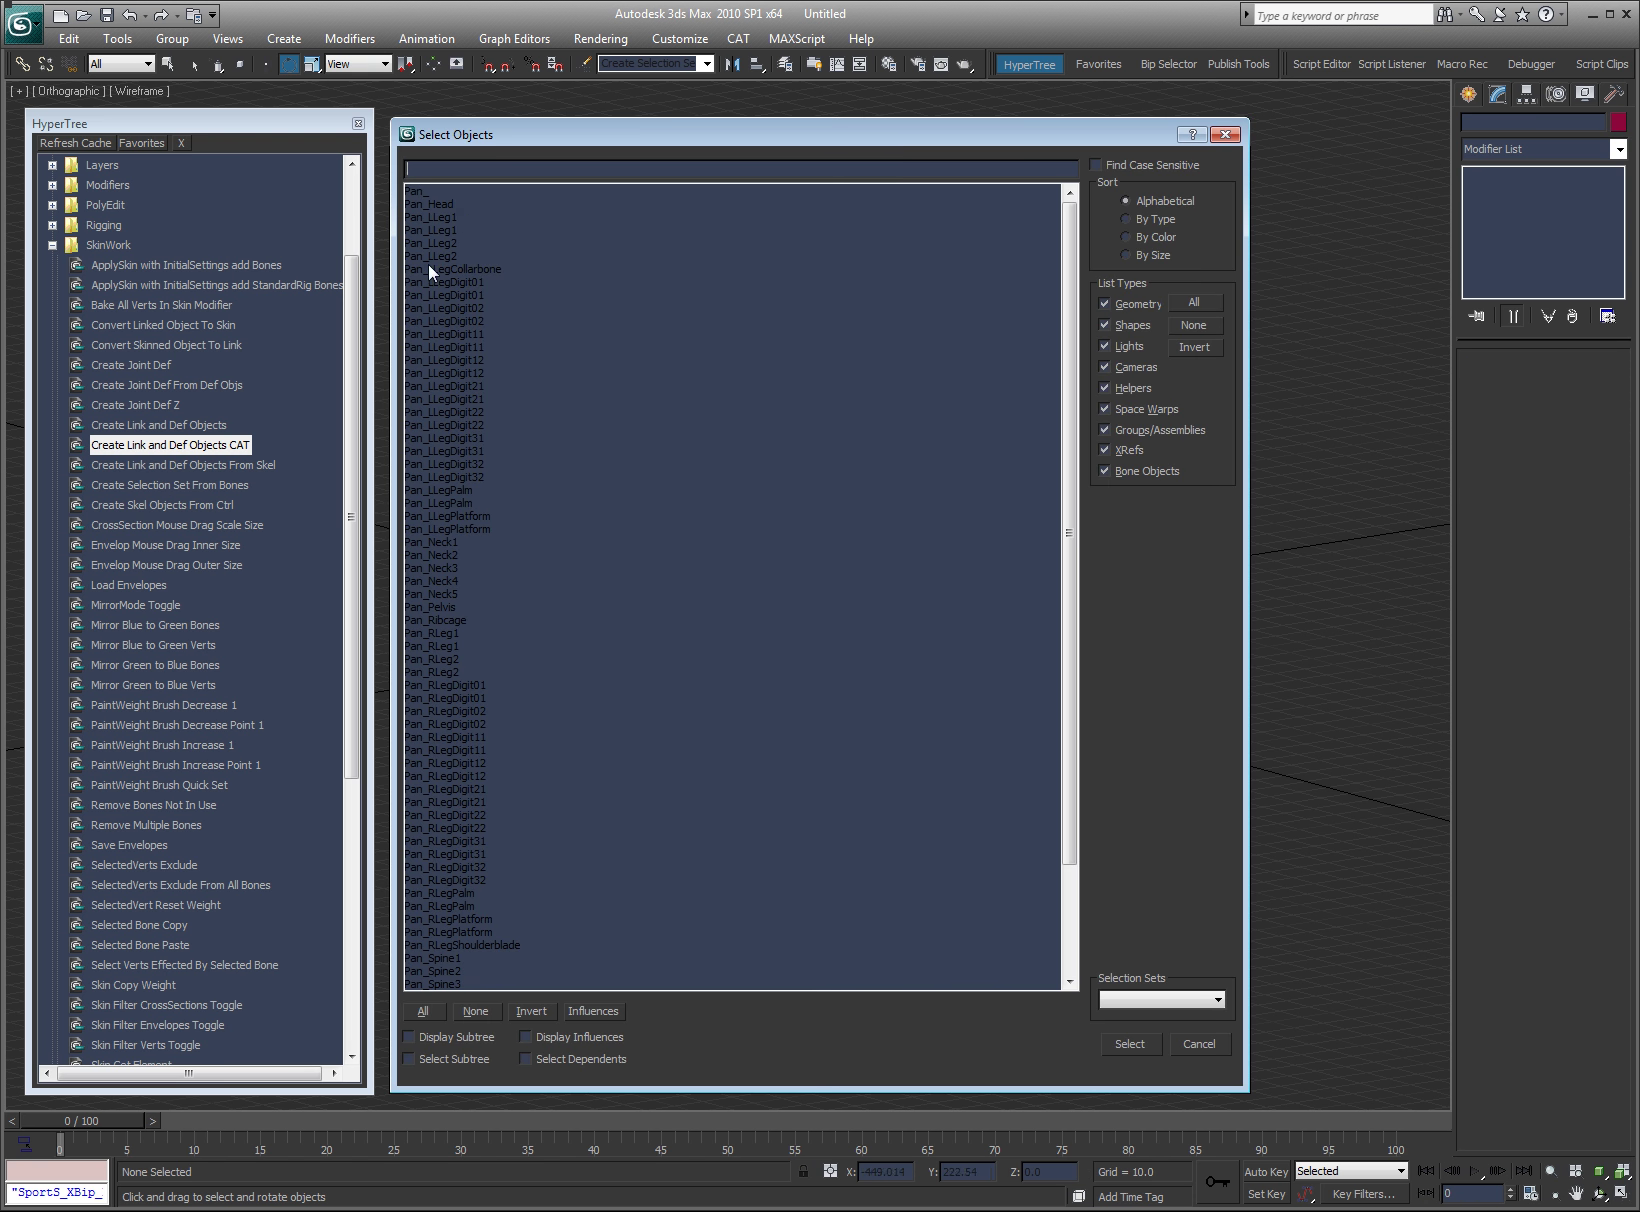
{"action": "left_click", "coordinate": [1200, 1044]}
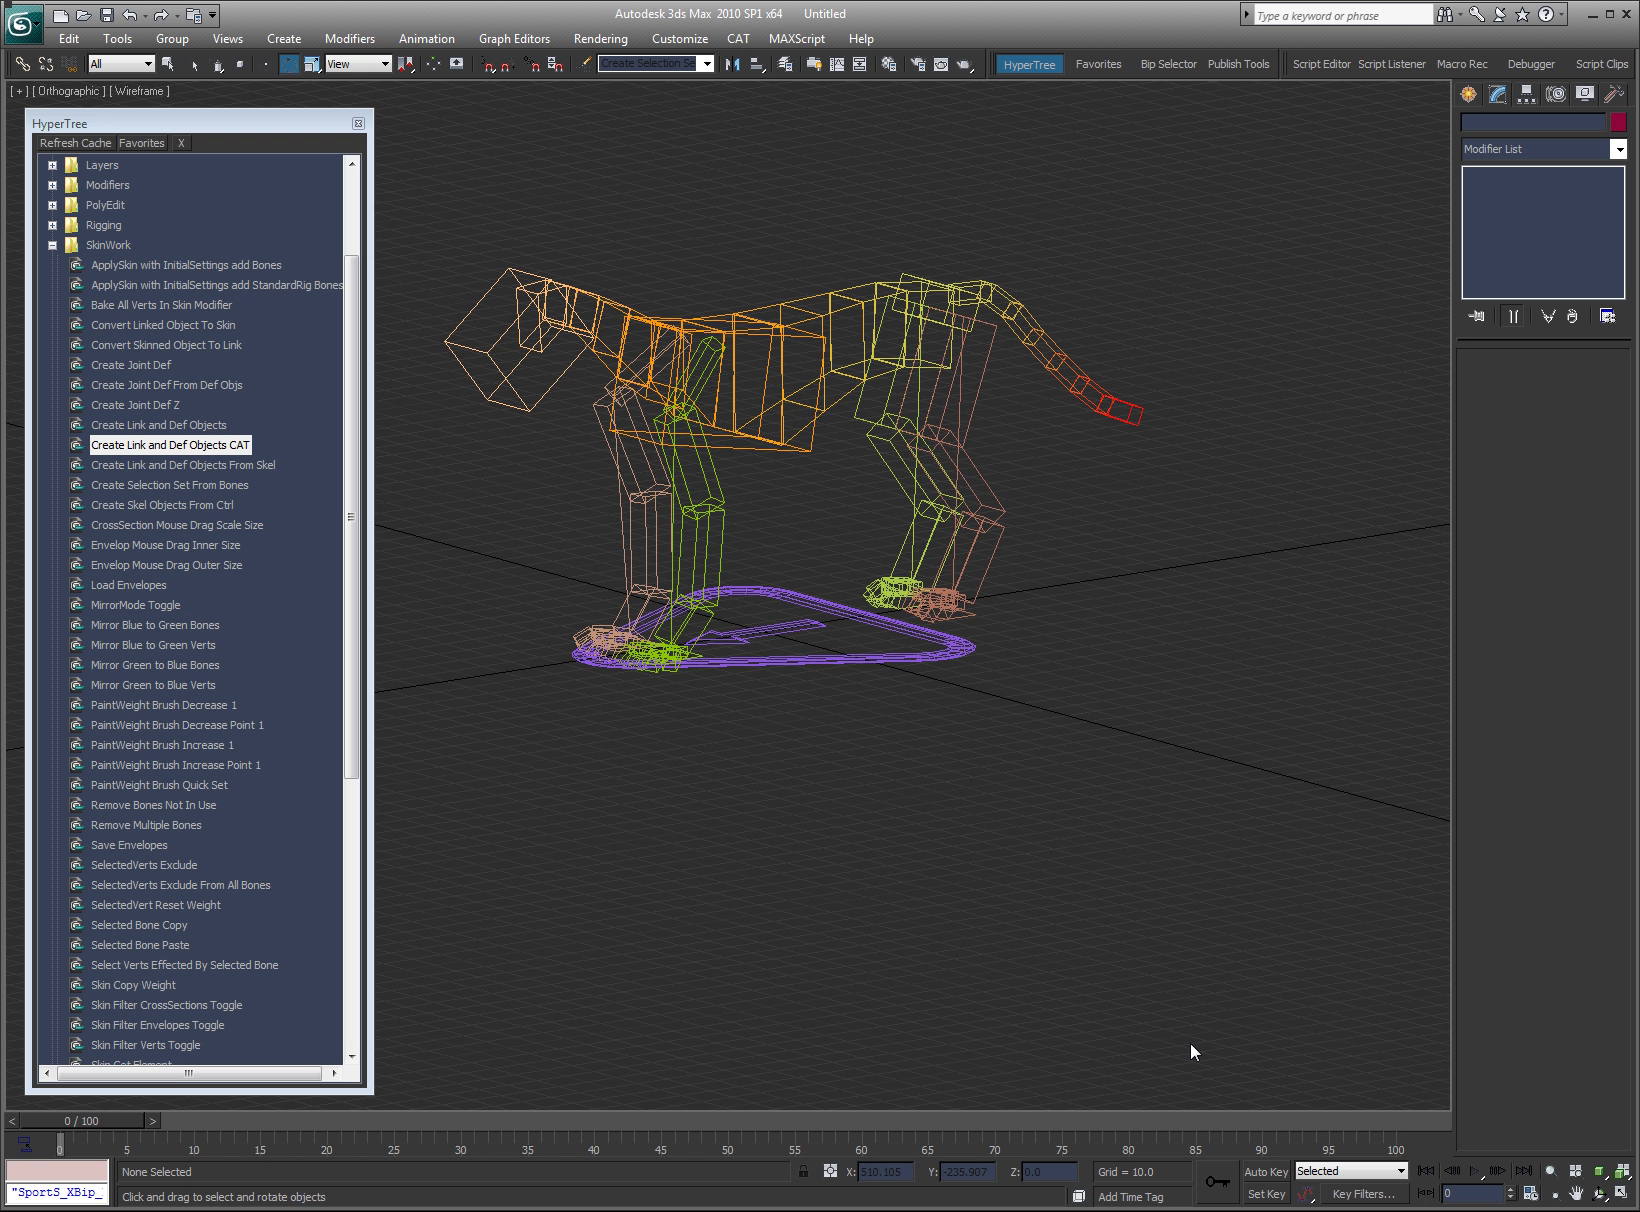
- Rename the pelvis hub to _Rig_Pelvis_ and check its full name in the object list
{"action": "left_click", "coordinate": [978, 313]}
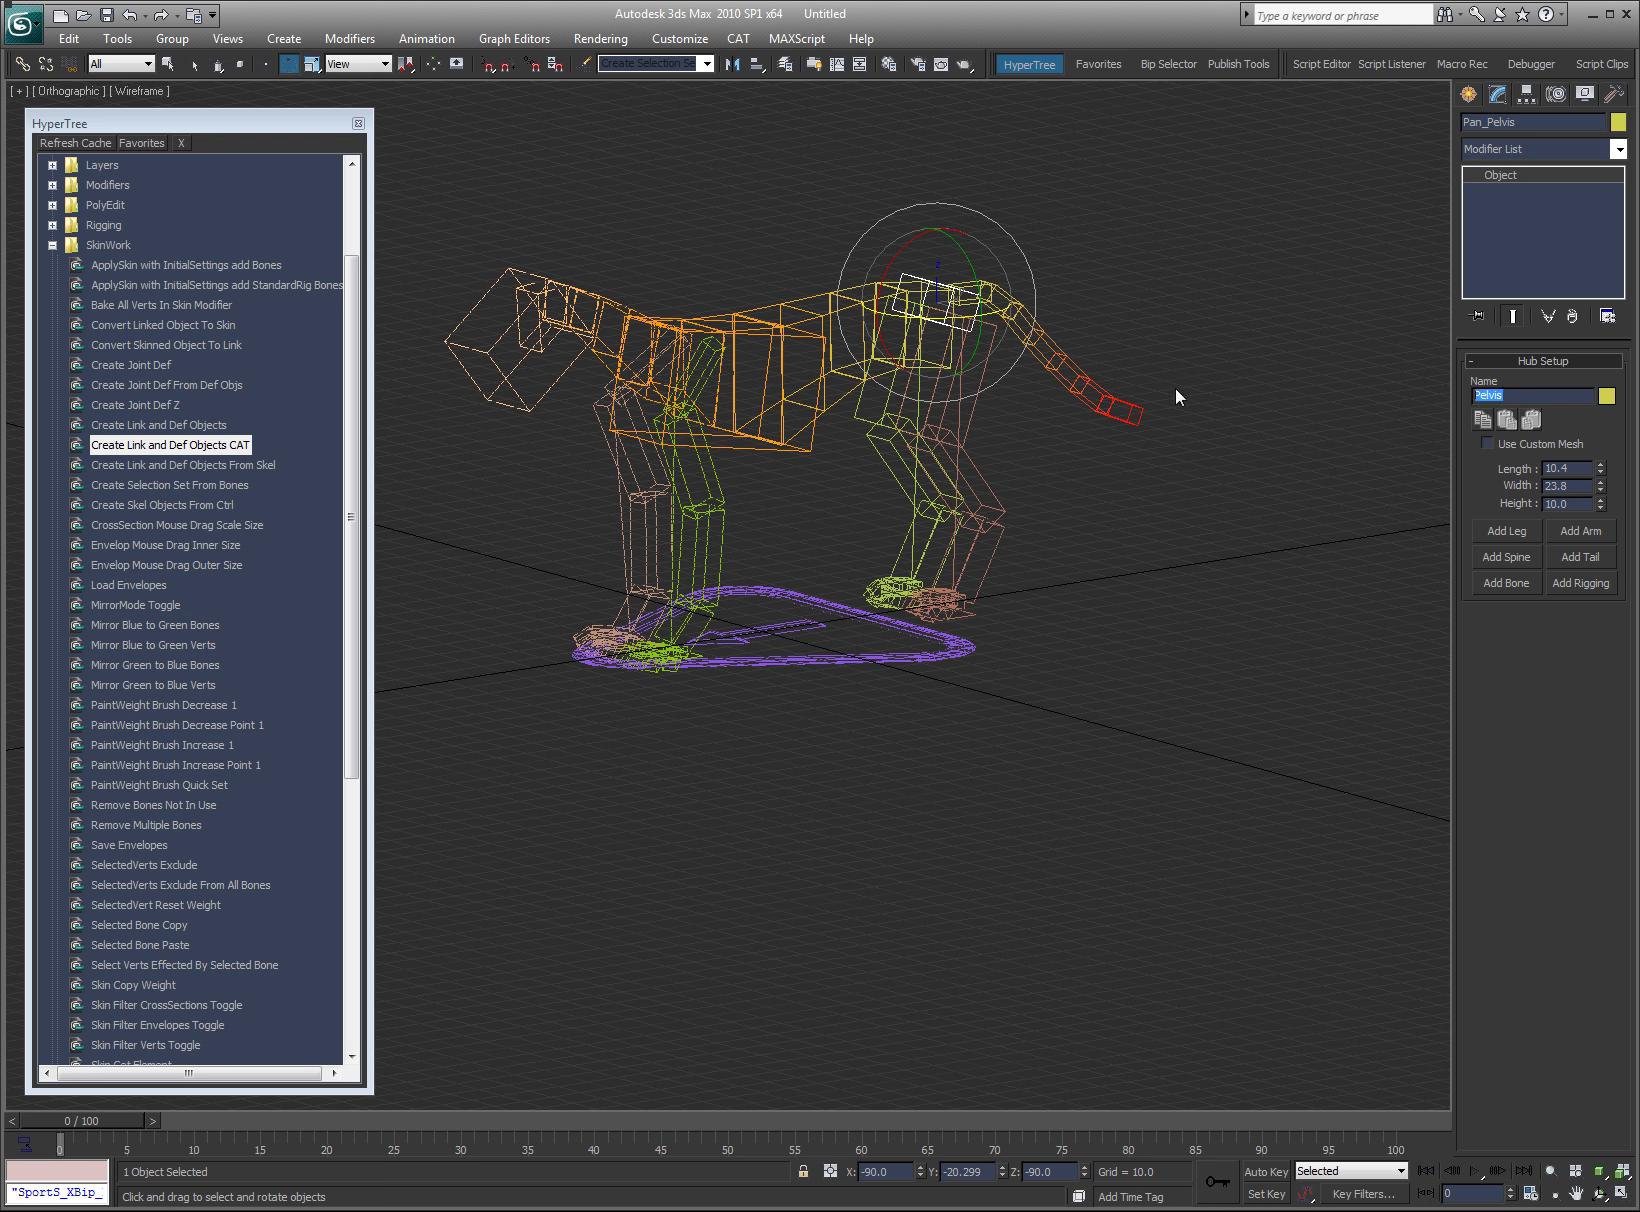
{"action": "key", "text": "BackSpace"}
{"action": "type", "text": "_Pel"}
{"action": "key", "text": "BackSpace"}
{"action": "key", "text": "BackSpace"}
{"action": "type", "text": "Rig_Pelvis_"}
{"action": "key", "text": "Return"}
{"action": "left_click", "coordinate": [955, 605]}
{"action": "left_click", "coordinate": [1062, 582]}
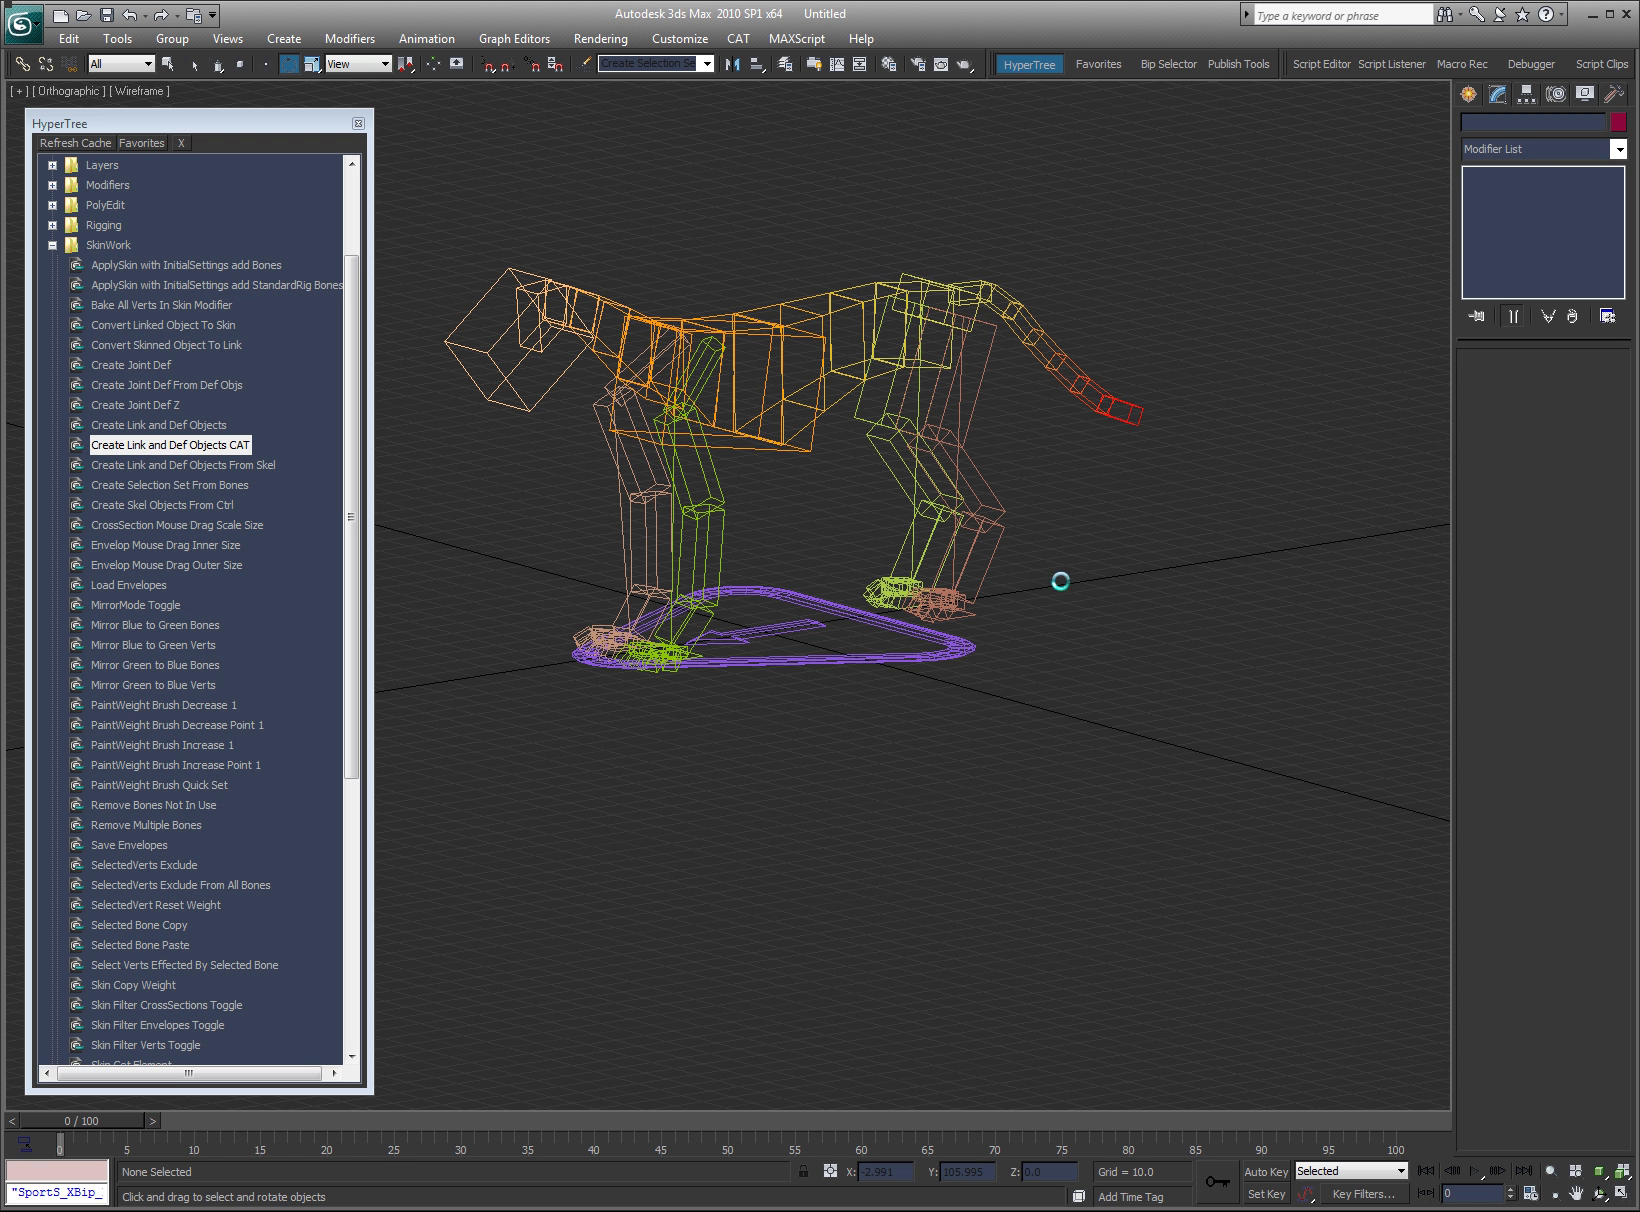
{"action": "key", "text": "h"}
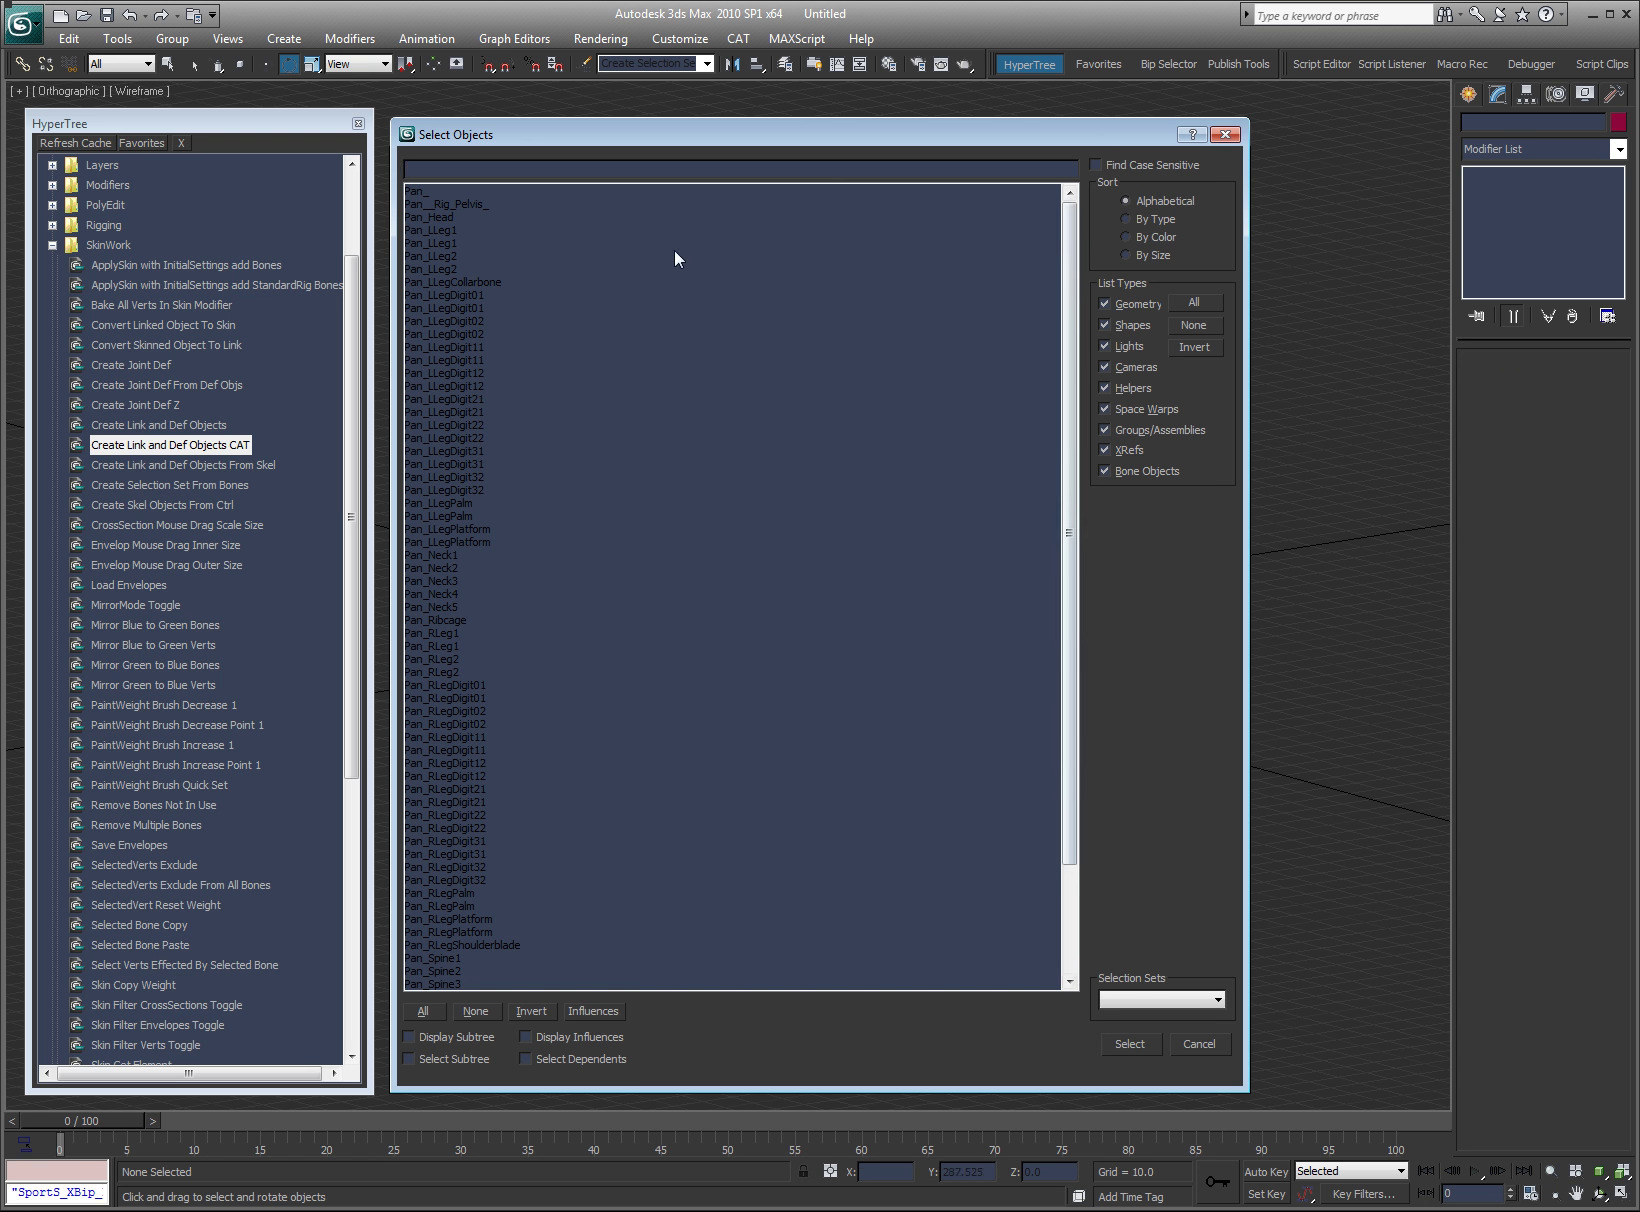
- Remove the leading underscore from the pelvis hub's name so that it reads Rig_Pelvis_
{"action": "left_click", "coordinate": [446, 205]}
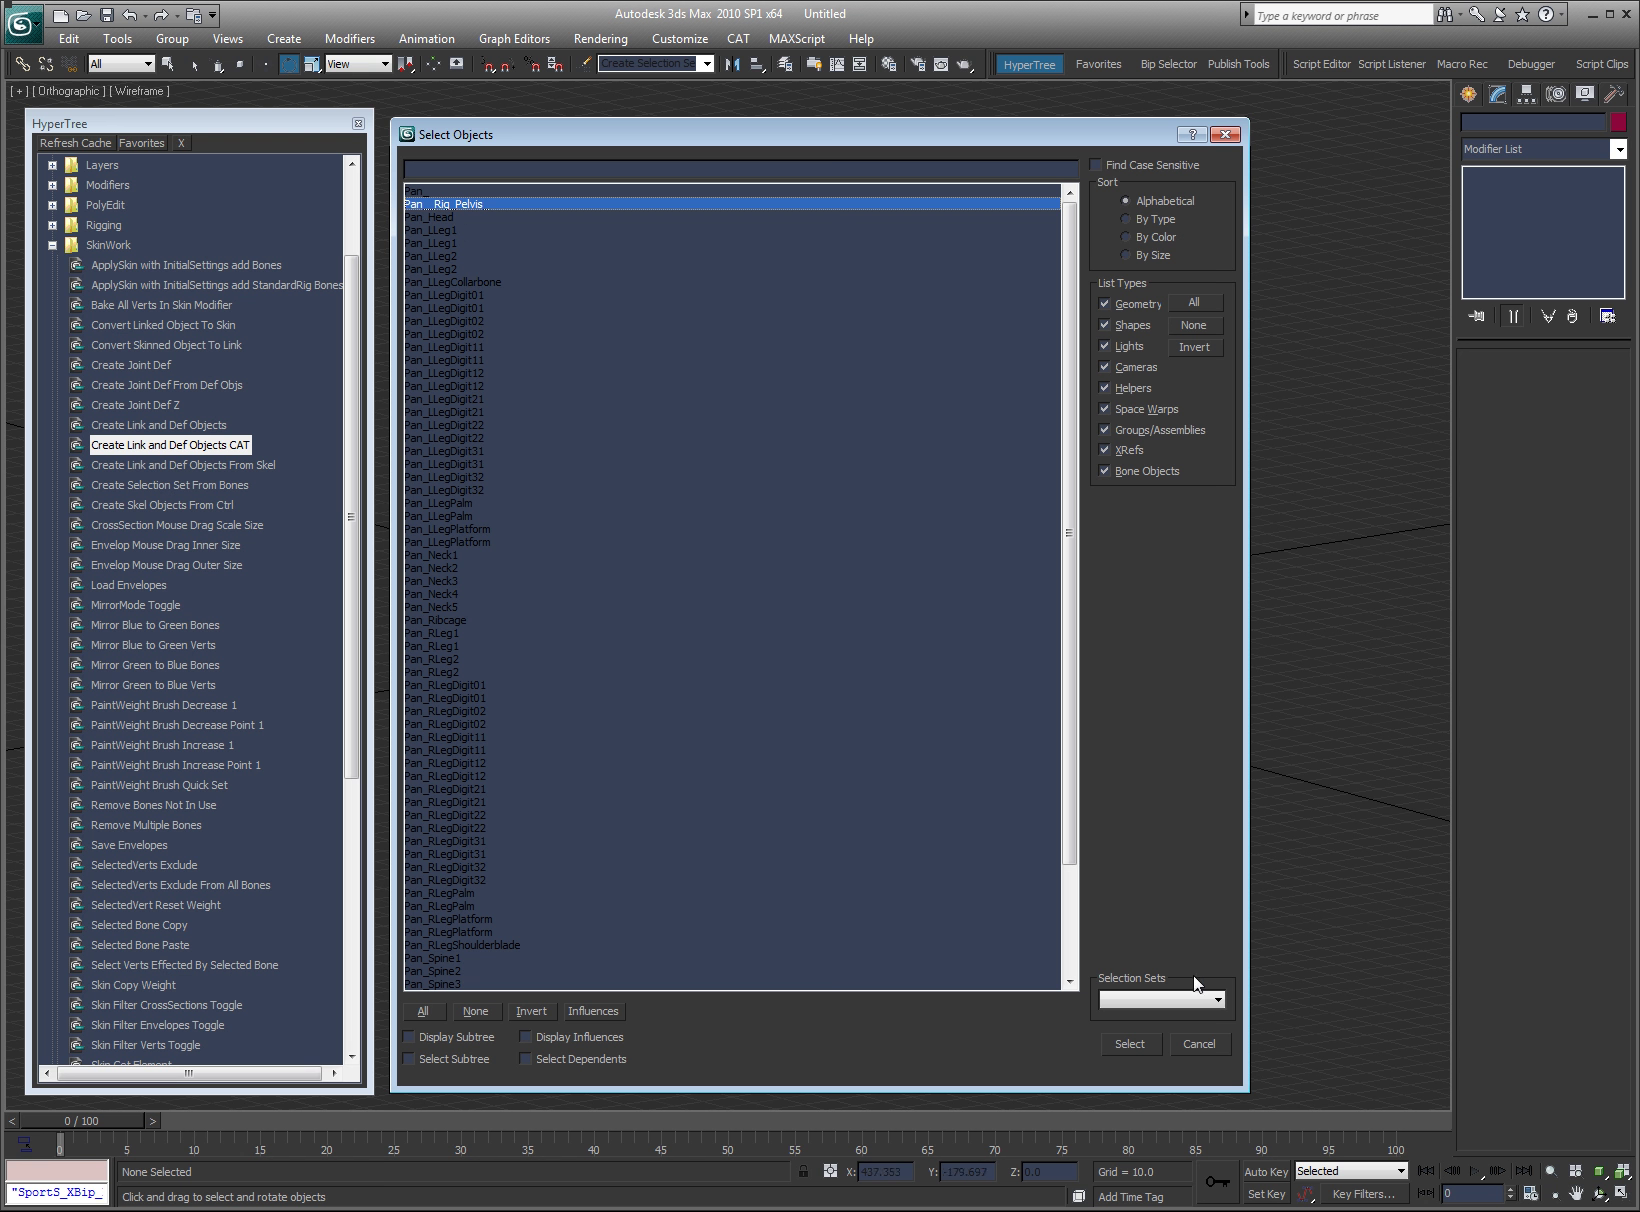
{"action": "left_click", "coordinate": [1204, 1045]}
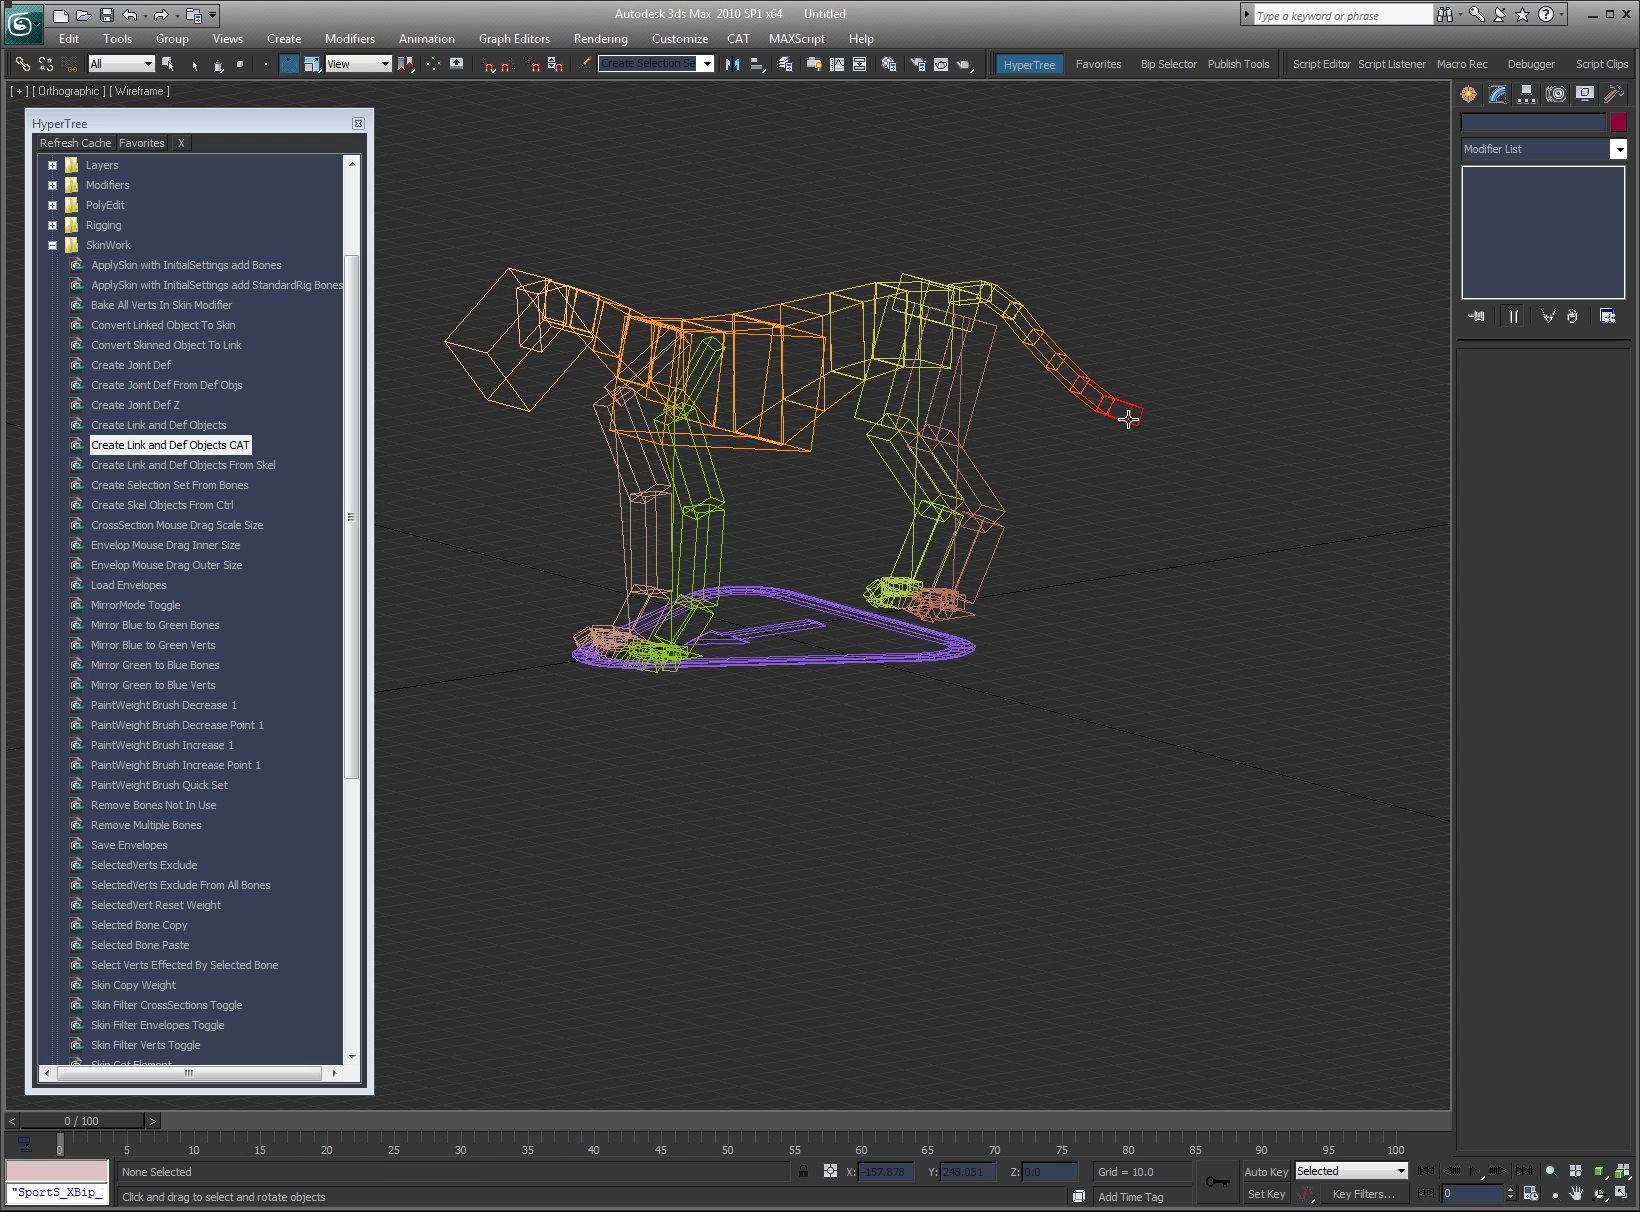
{"action": "left_click", "coordinate": [907, 277]}
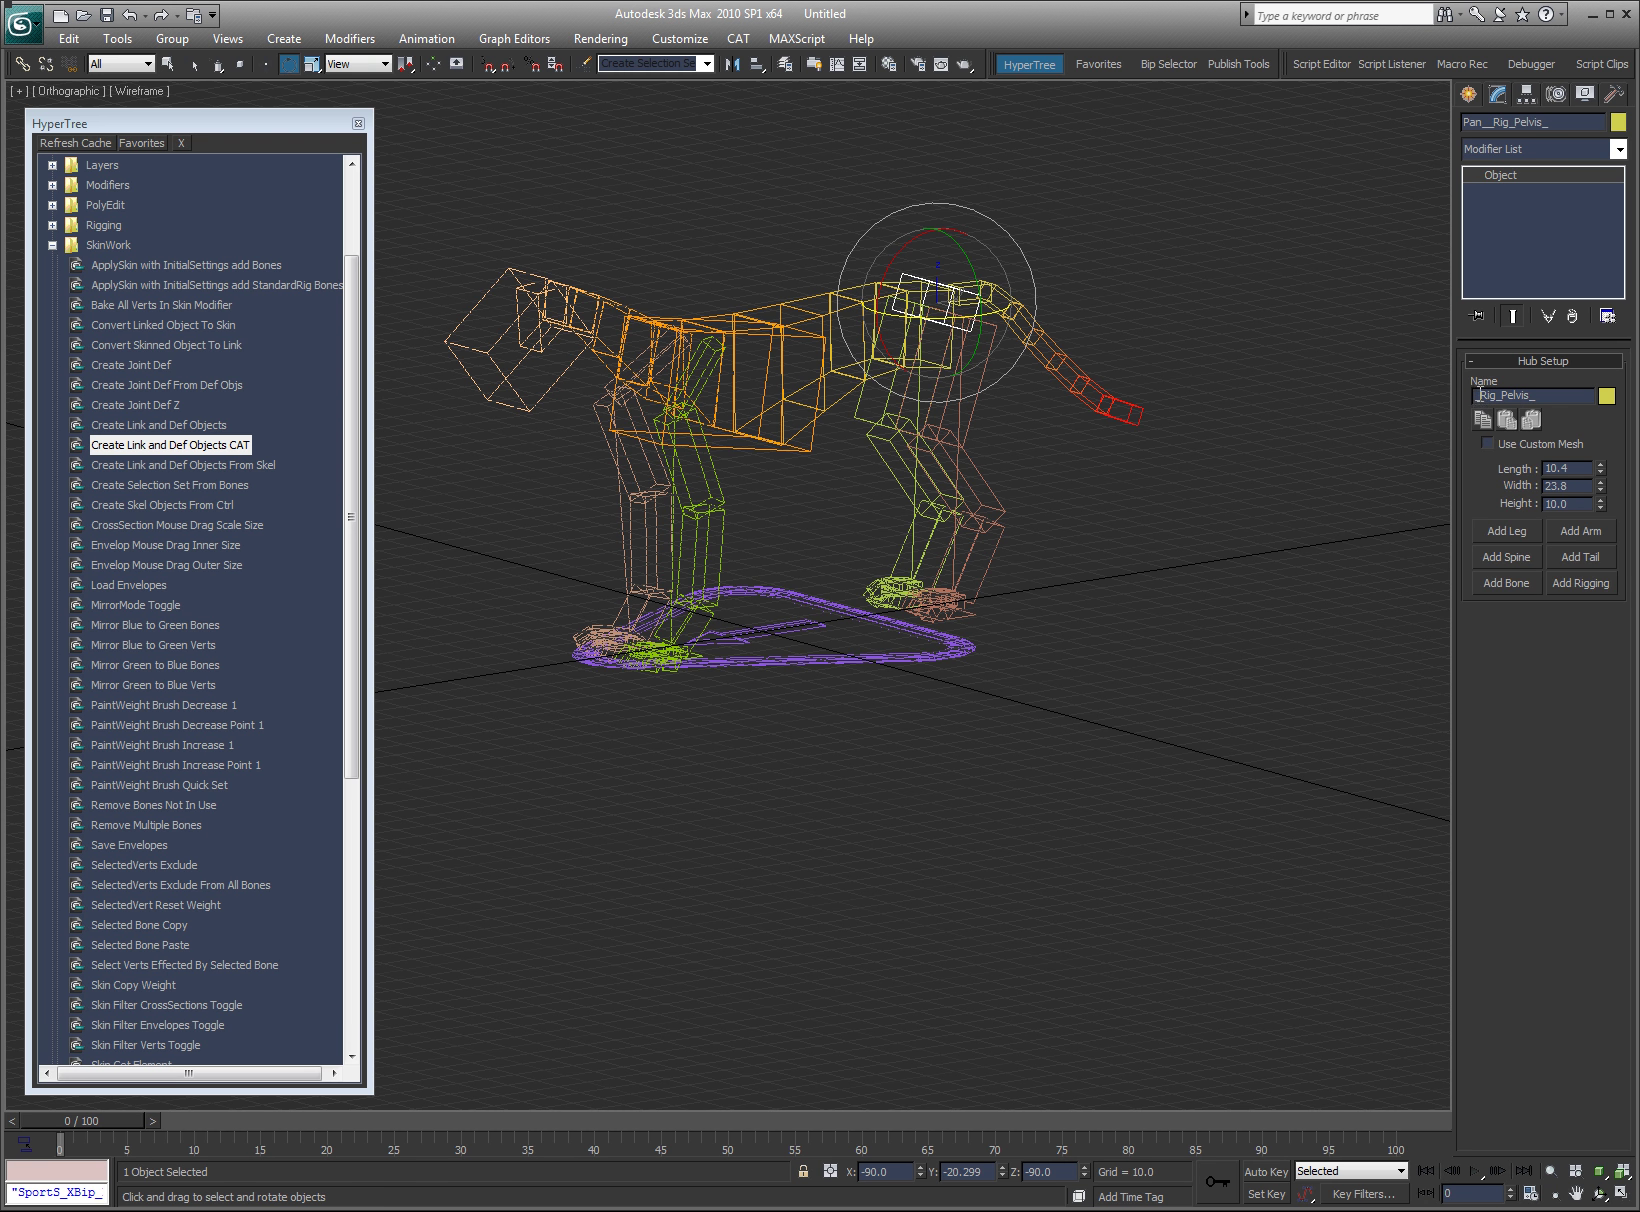
{"action": "left_click", "coordinate": [988, 378]}
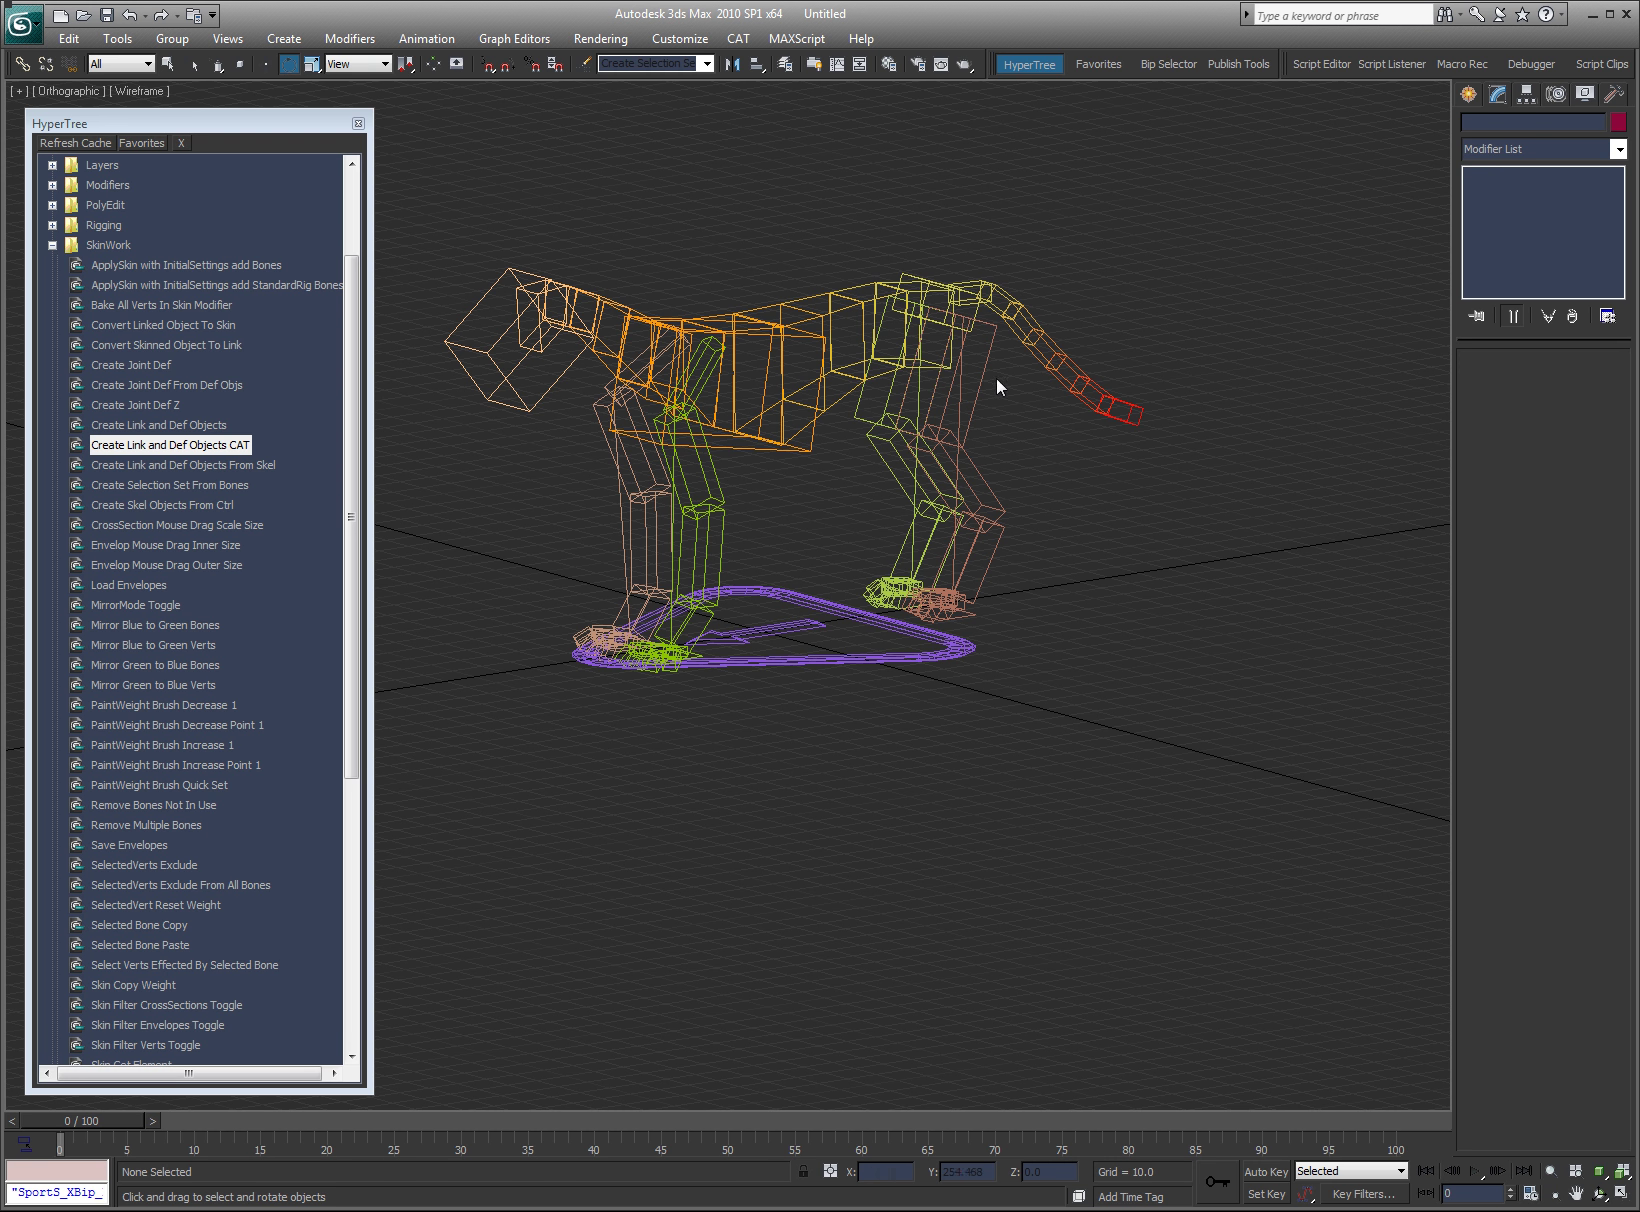
- Rename the left hind leg limb to Rig_L-Leg and check its prefixed bone names in the object list
{"action": "key", "text": "ctrl+w"}
{"action": "left_click_drag", "start_coordinate": [1262, 201], "coordinate": [785, 719]}
{"action": "left_click", "coordinate": [608, 244]}
{"action": "left_click", "coordinate": [647, 444]}
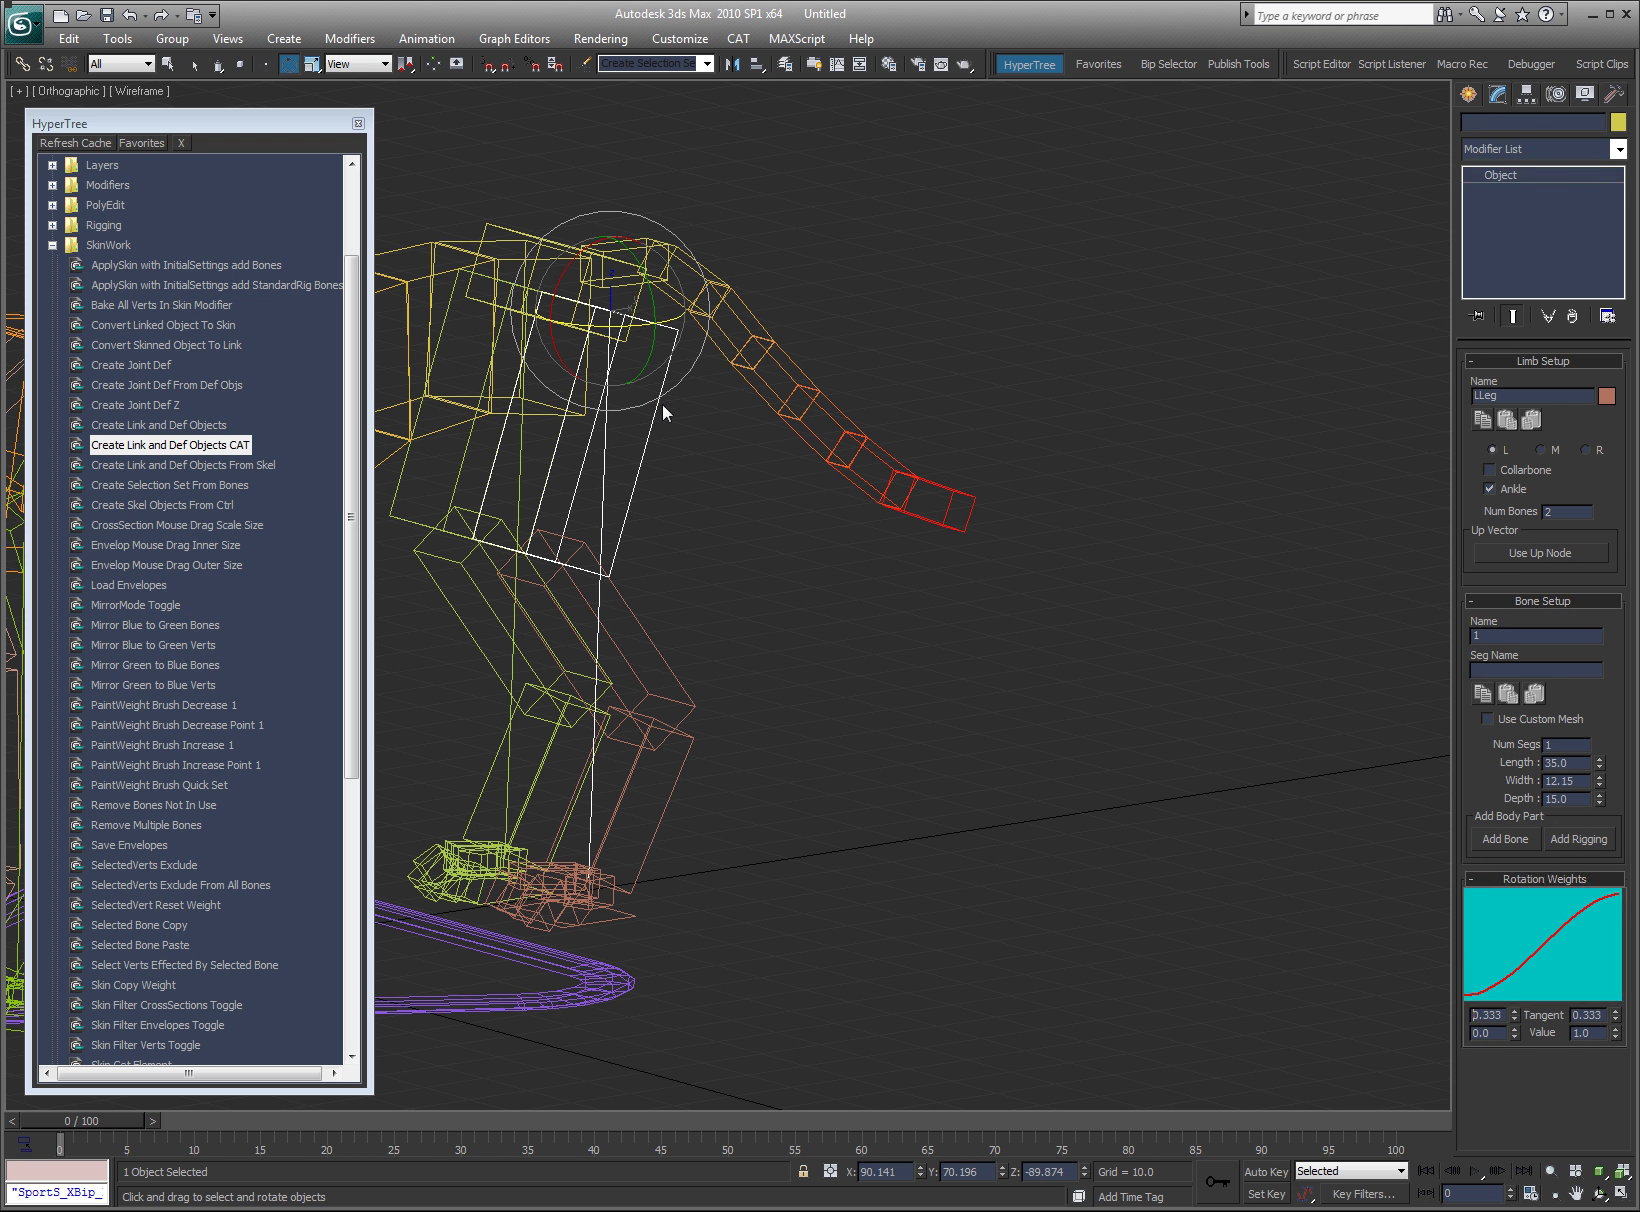
{"action": "double_click", "coordinate": [1511, 395]}
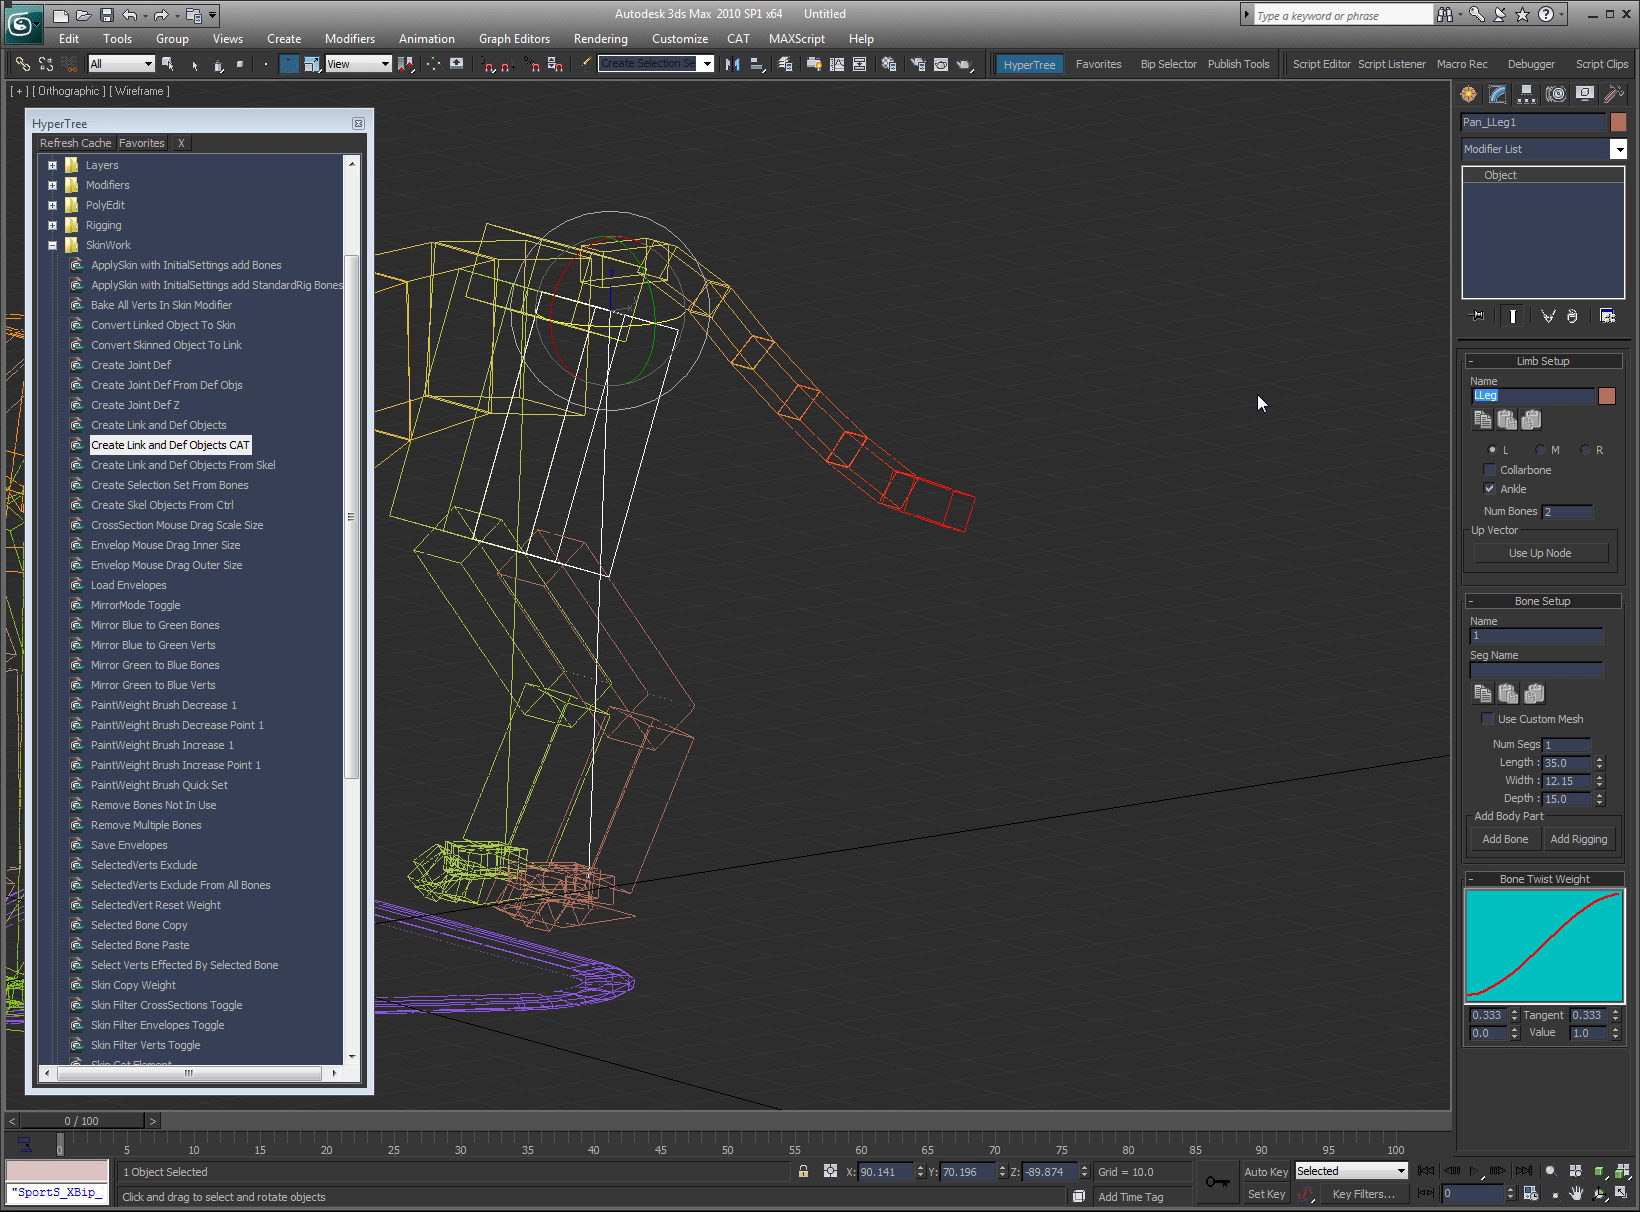
{"action": "type", "text": "Rig_L-Leg"}
{"action": "key", "text": "Return"}
{"action": "left_click", "coordinate": [1058, 373]}
{"action": "key", "text": "h"}
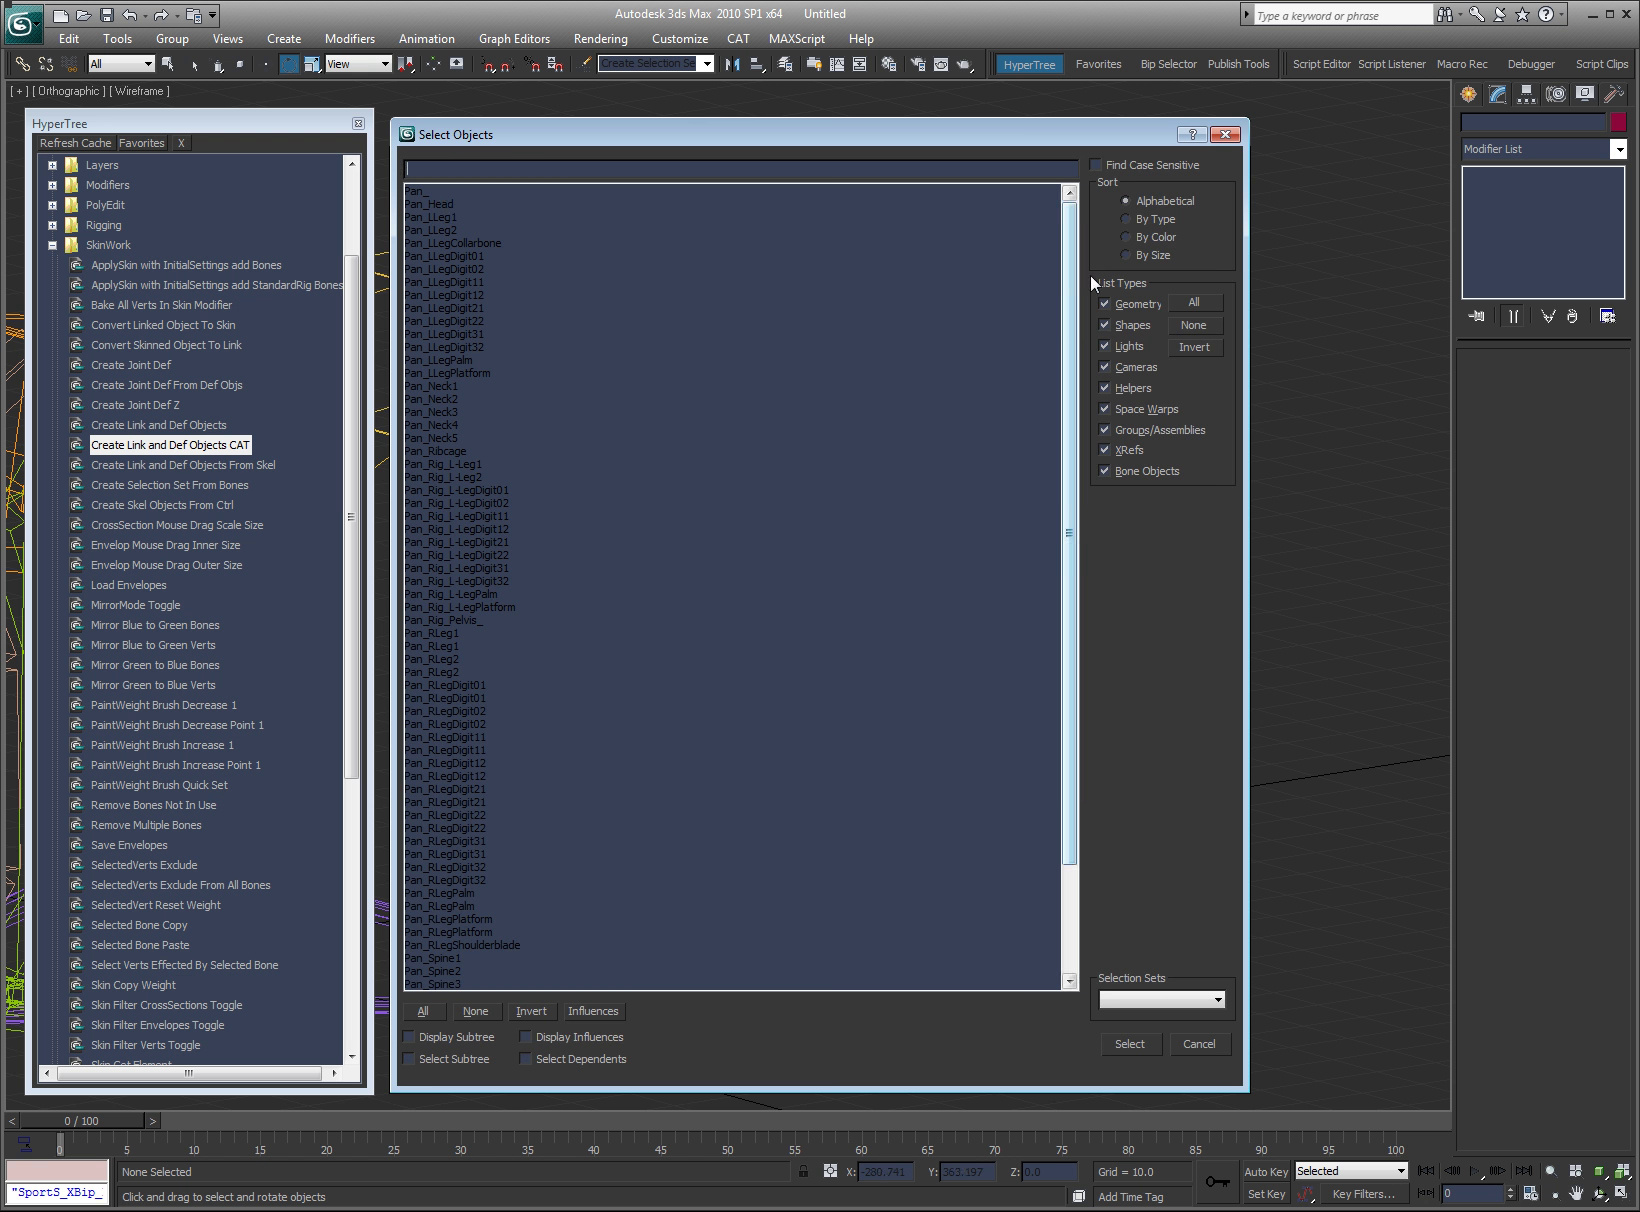
{"action": "left_click_drag", "start_coordinate": [1074, 304], "coordinate": [1078, 628]}
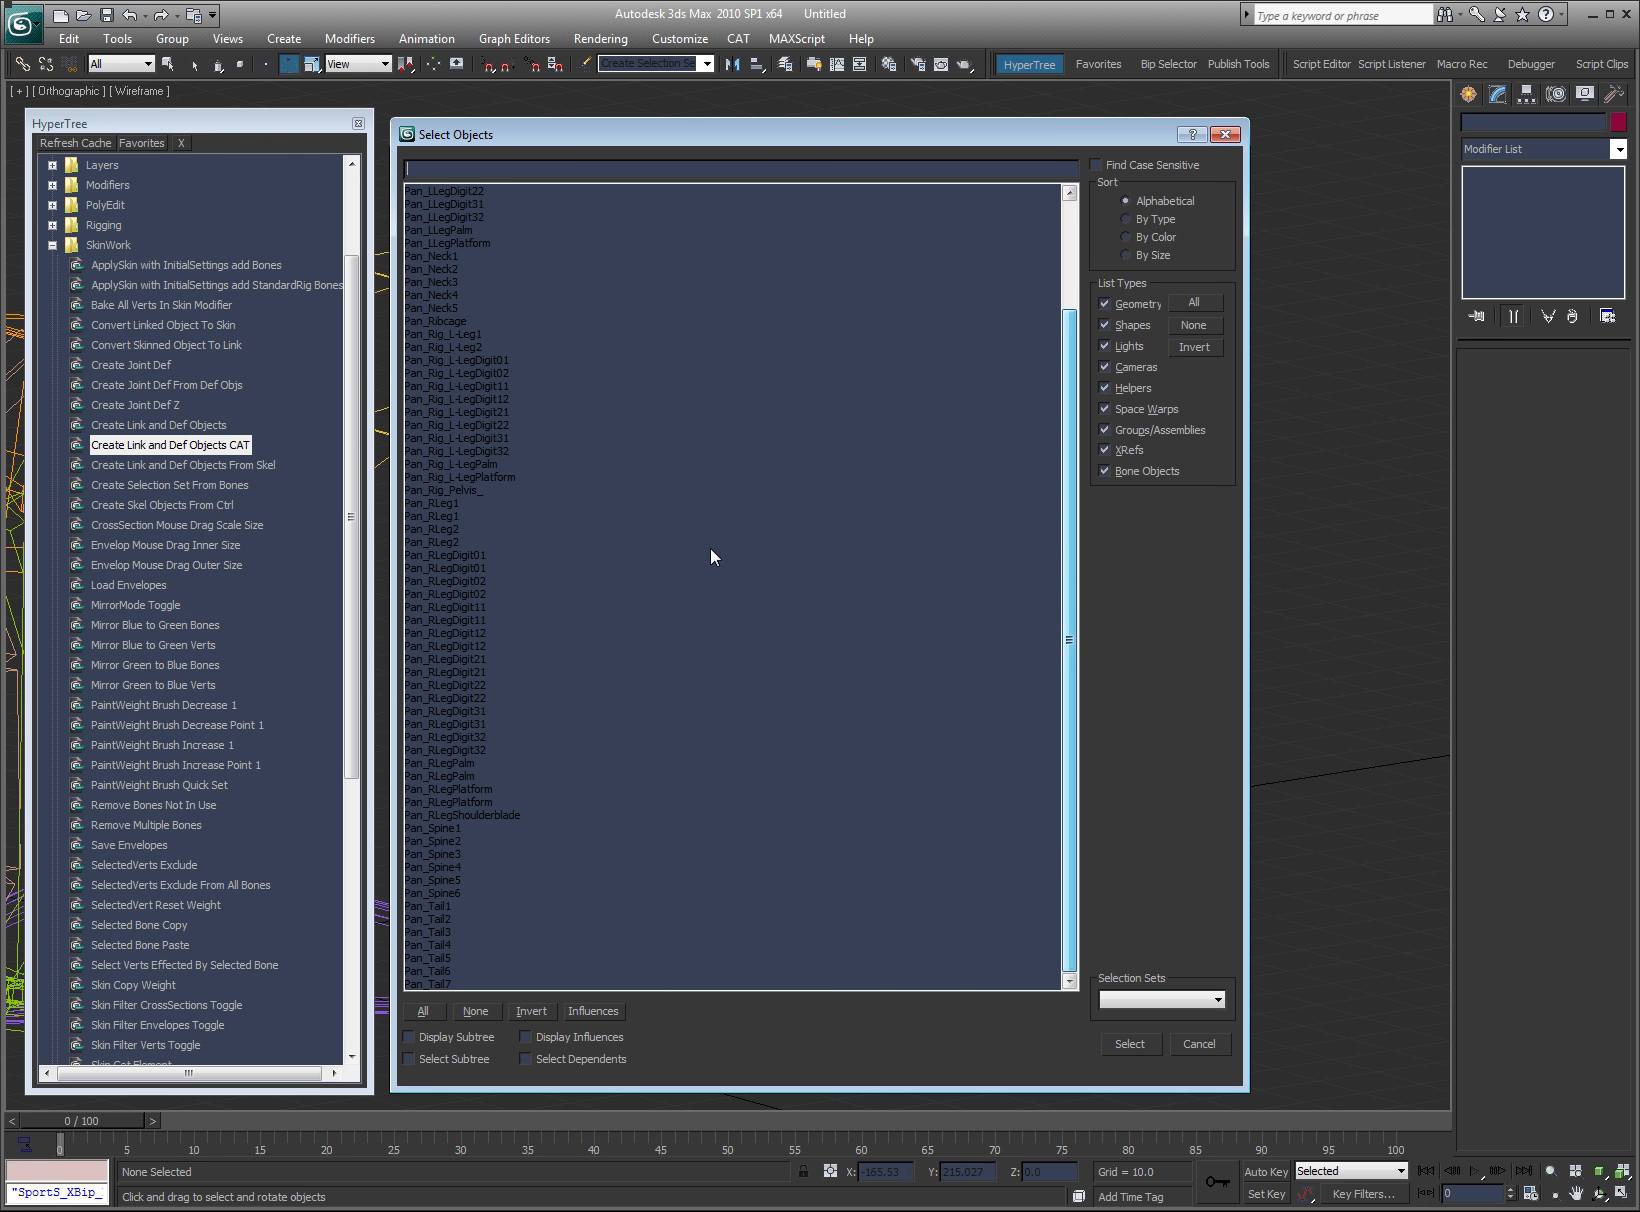
{"action": "left_click_drag", "start_coordinate": [495, 359], "coordinate": [515, 475]}
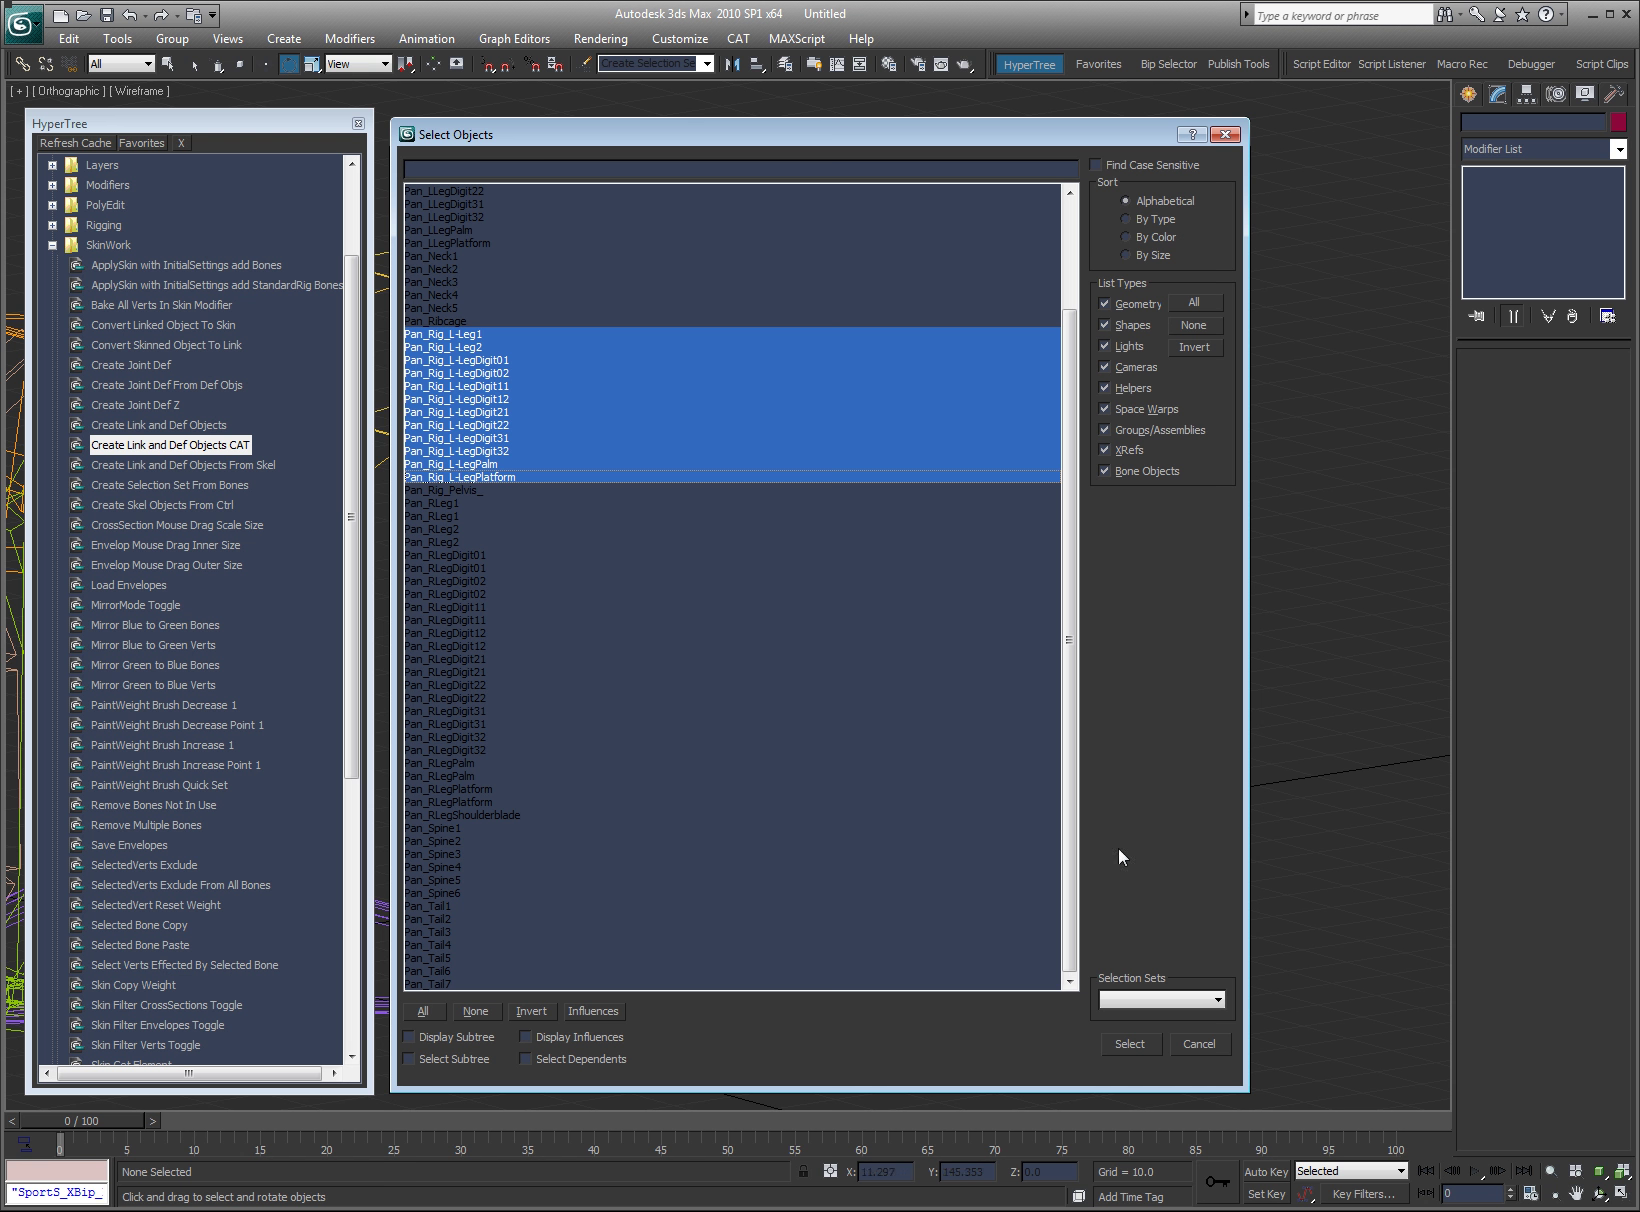
{"action": "left_click", "coordinate": [1213, 1046]}
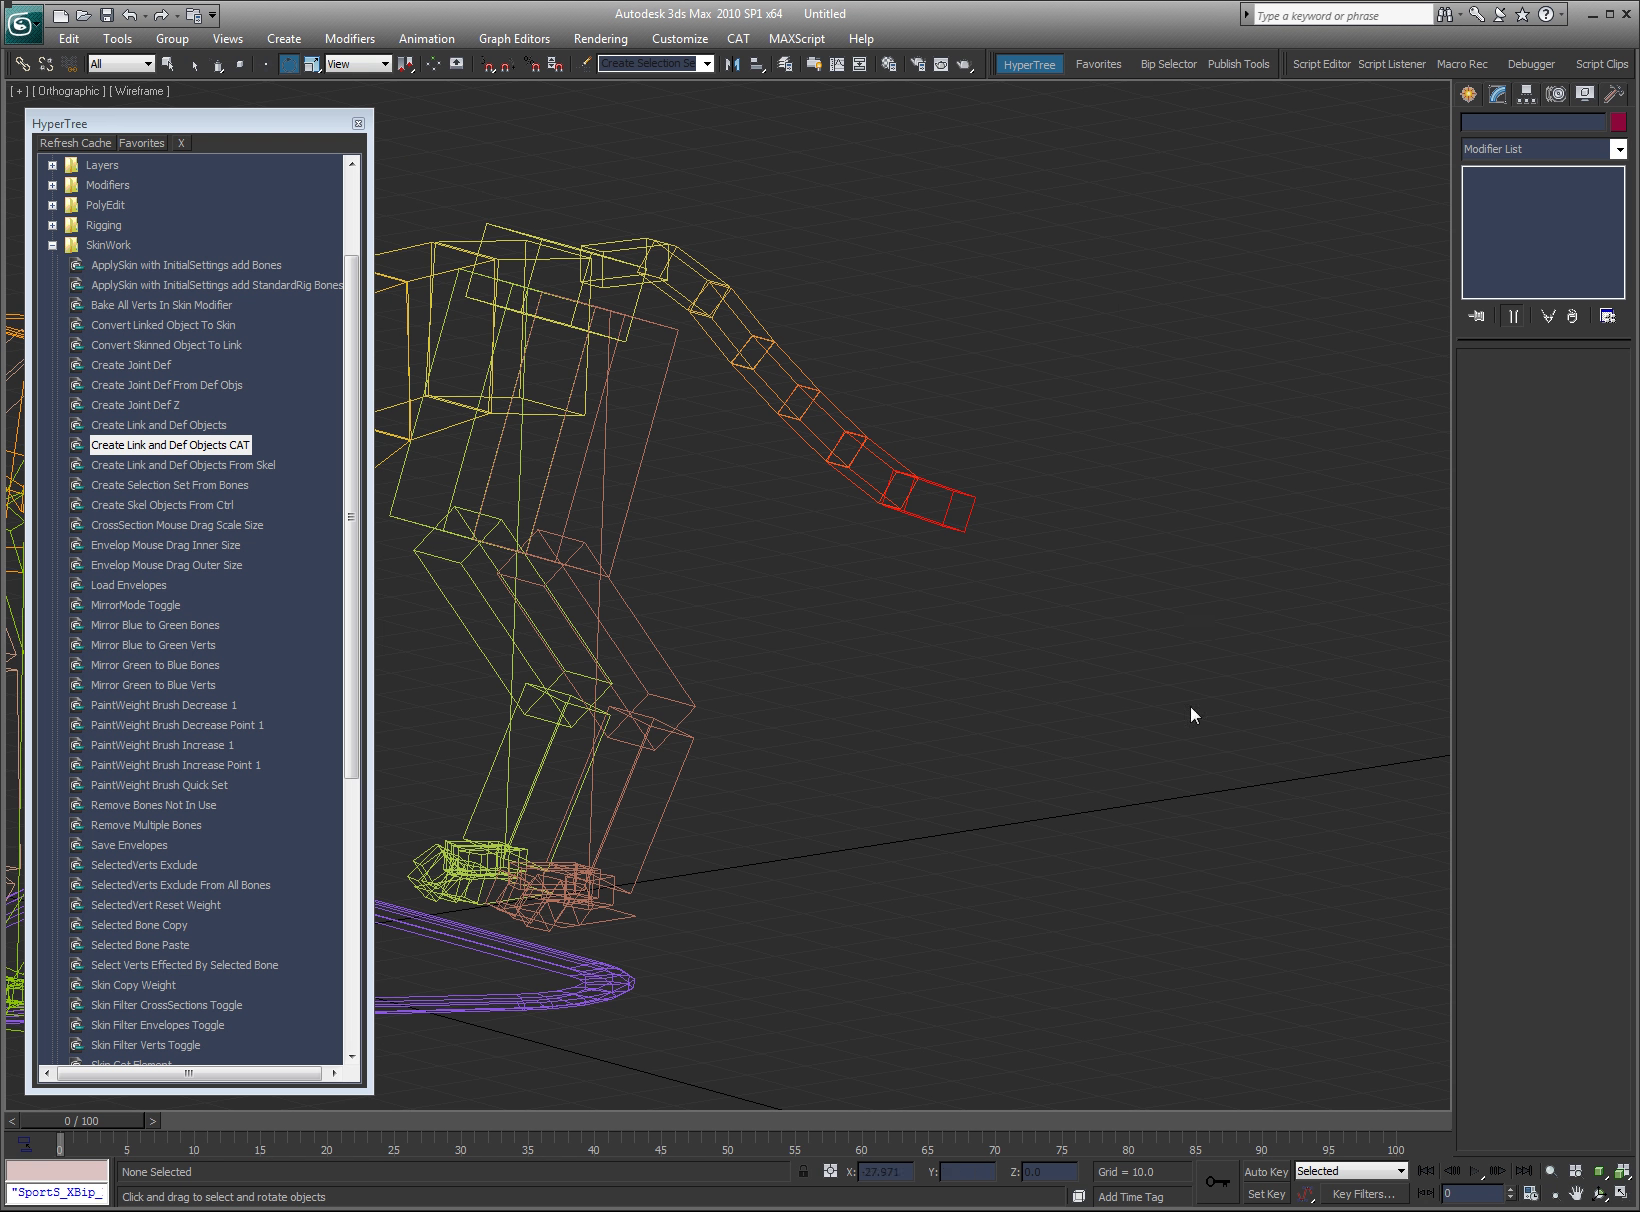
- Rename the left hind leg limb to Rig_L-R-Leg and check its bone names in the object list
{"action": "left_click", "coordinate": [643, 445]}
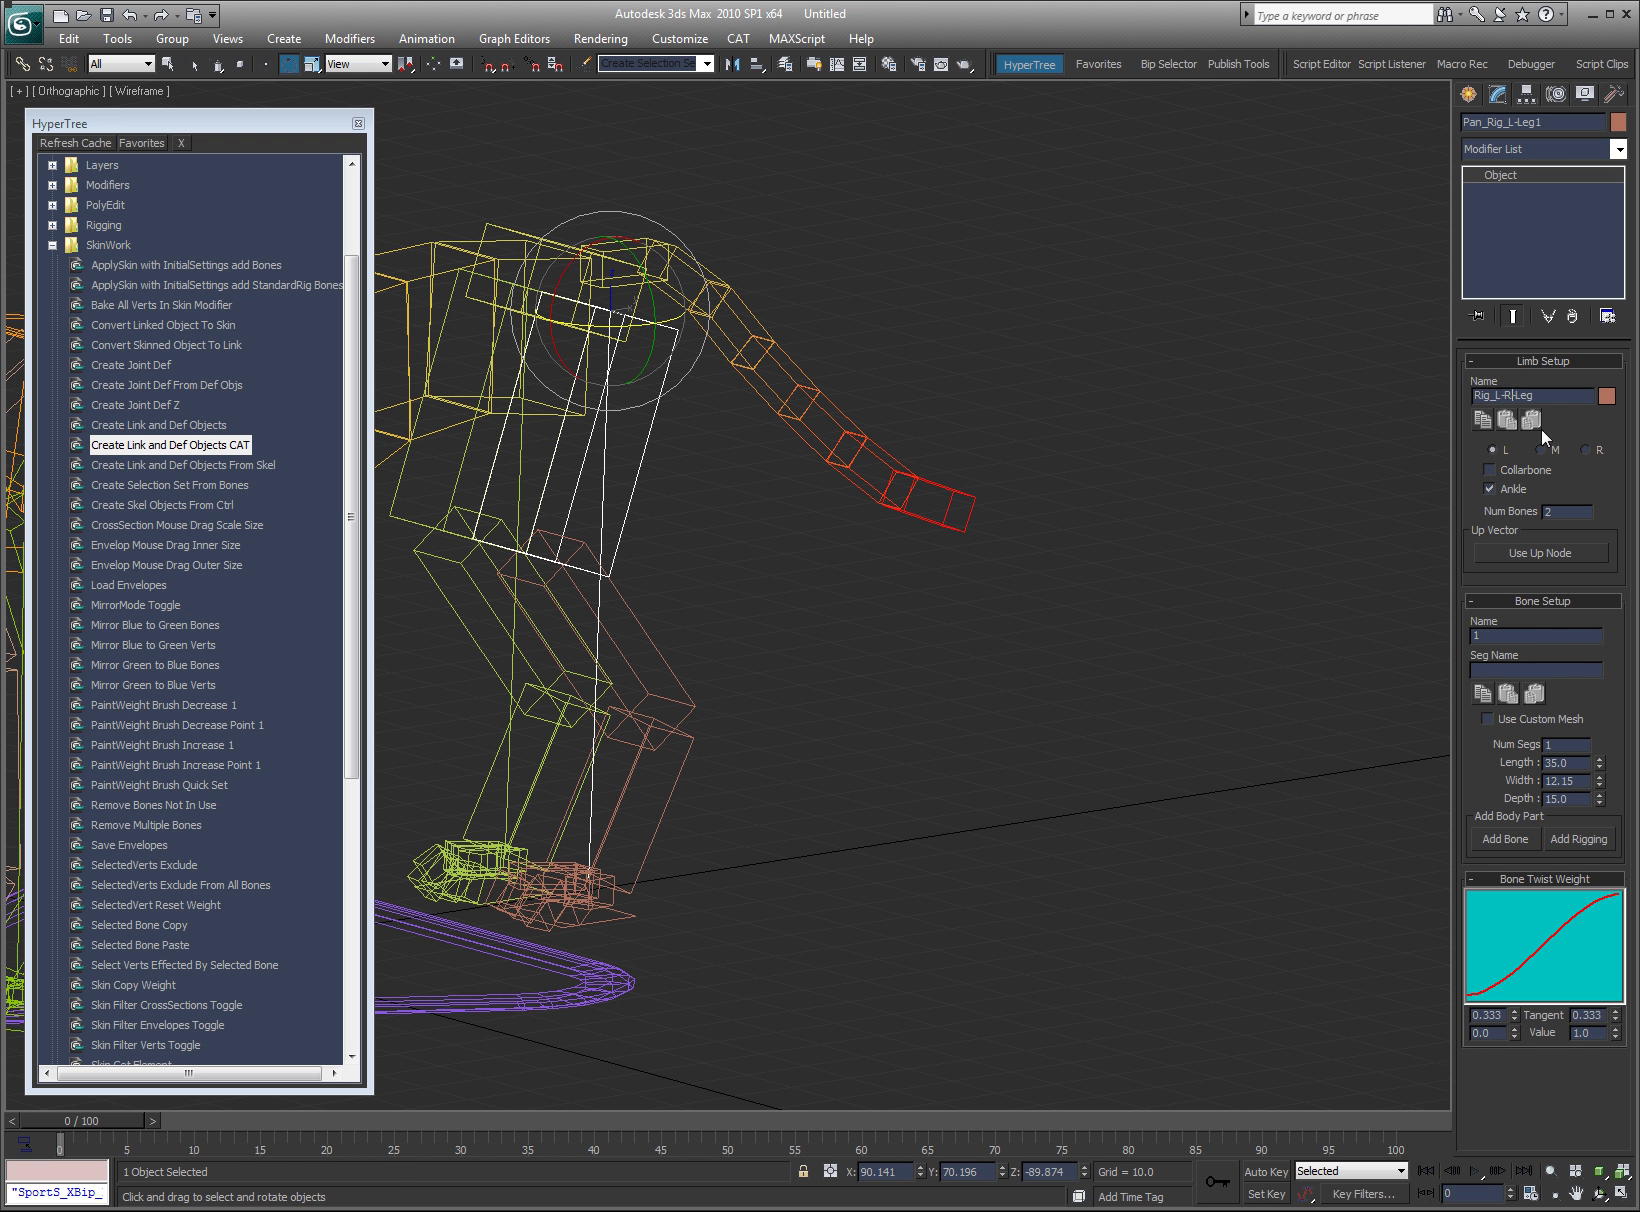
{"action": "key", "text": "Return"}
{"action": "middle_click_drag", "start_coordinate": [934, 582], "coordinate": [1163, 535]}
{"action": "left_click", "coordinate": [1074, 604]}
{"action": "key", "text": "h"}
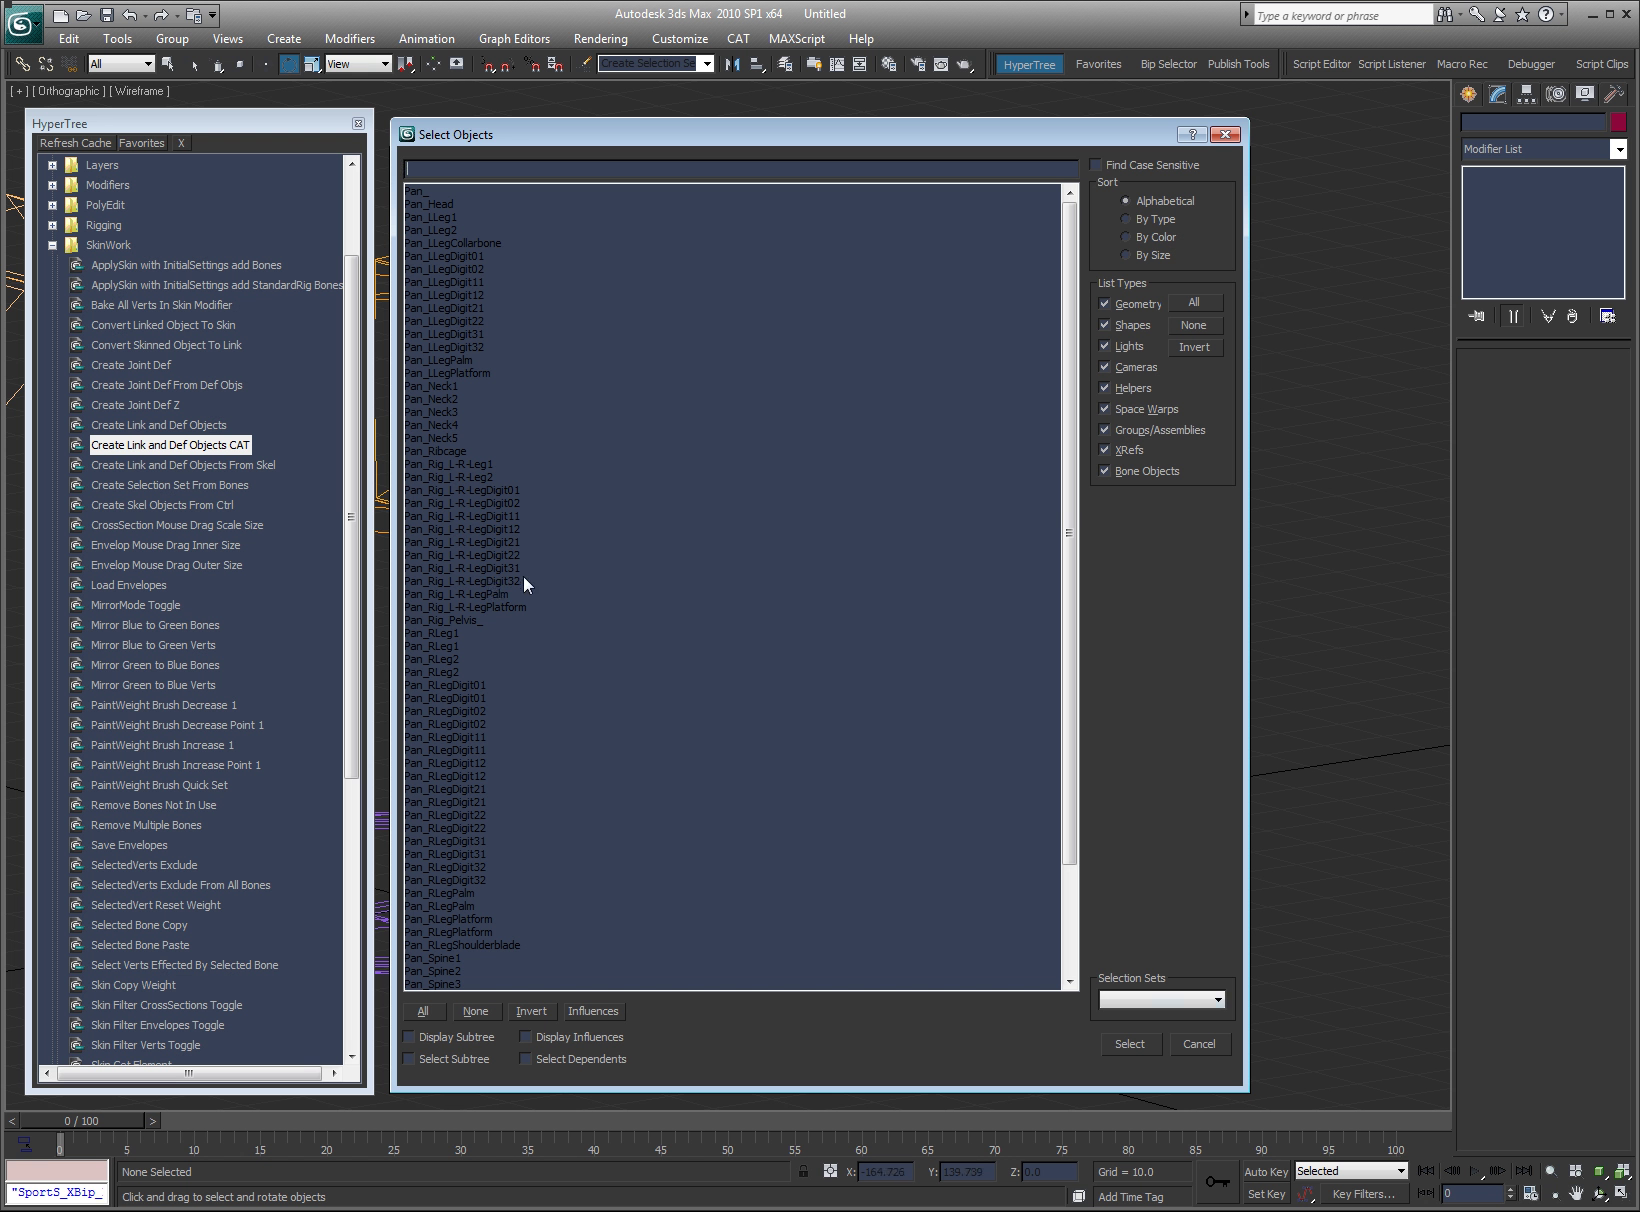
{"action": "left_click", "coordinate": [1213, 1039]}
- Compare the names of the upper and lower bones in the right hind leg with those in the right front leg
{"action": "middle_click_drag", "start_coordinate": [1266, 951], "coordinate": [1025, 761], "text": "alt"}
{"action": "scroll", "coordinate": [857, 652], "scroll_direction": "down", "scroll_amount": 3}
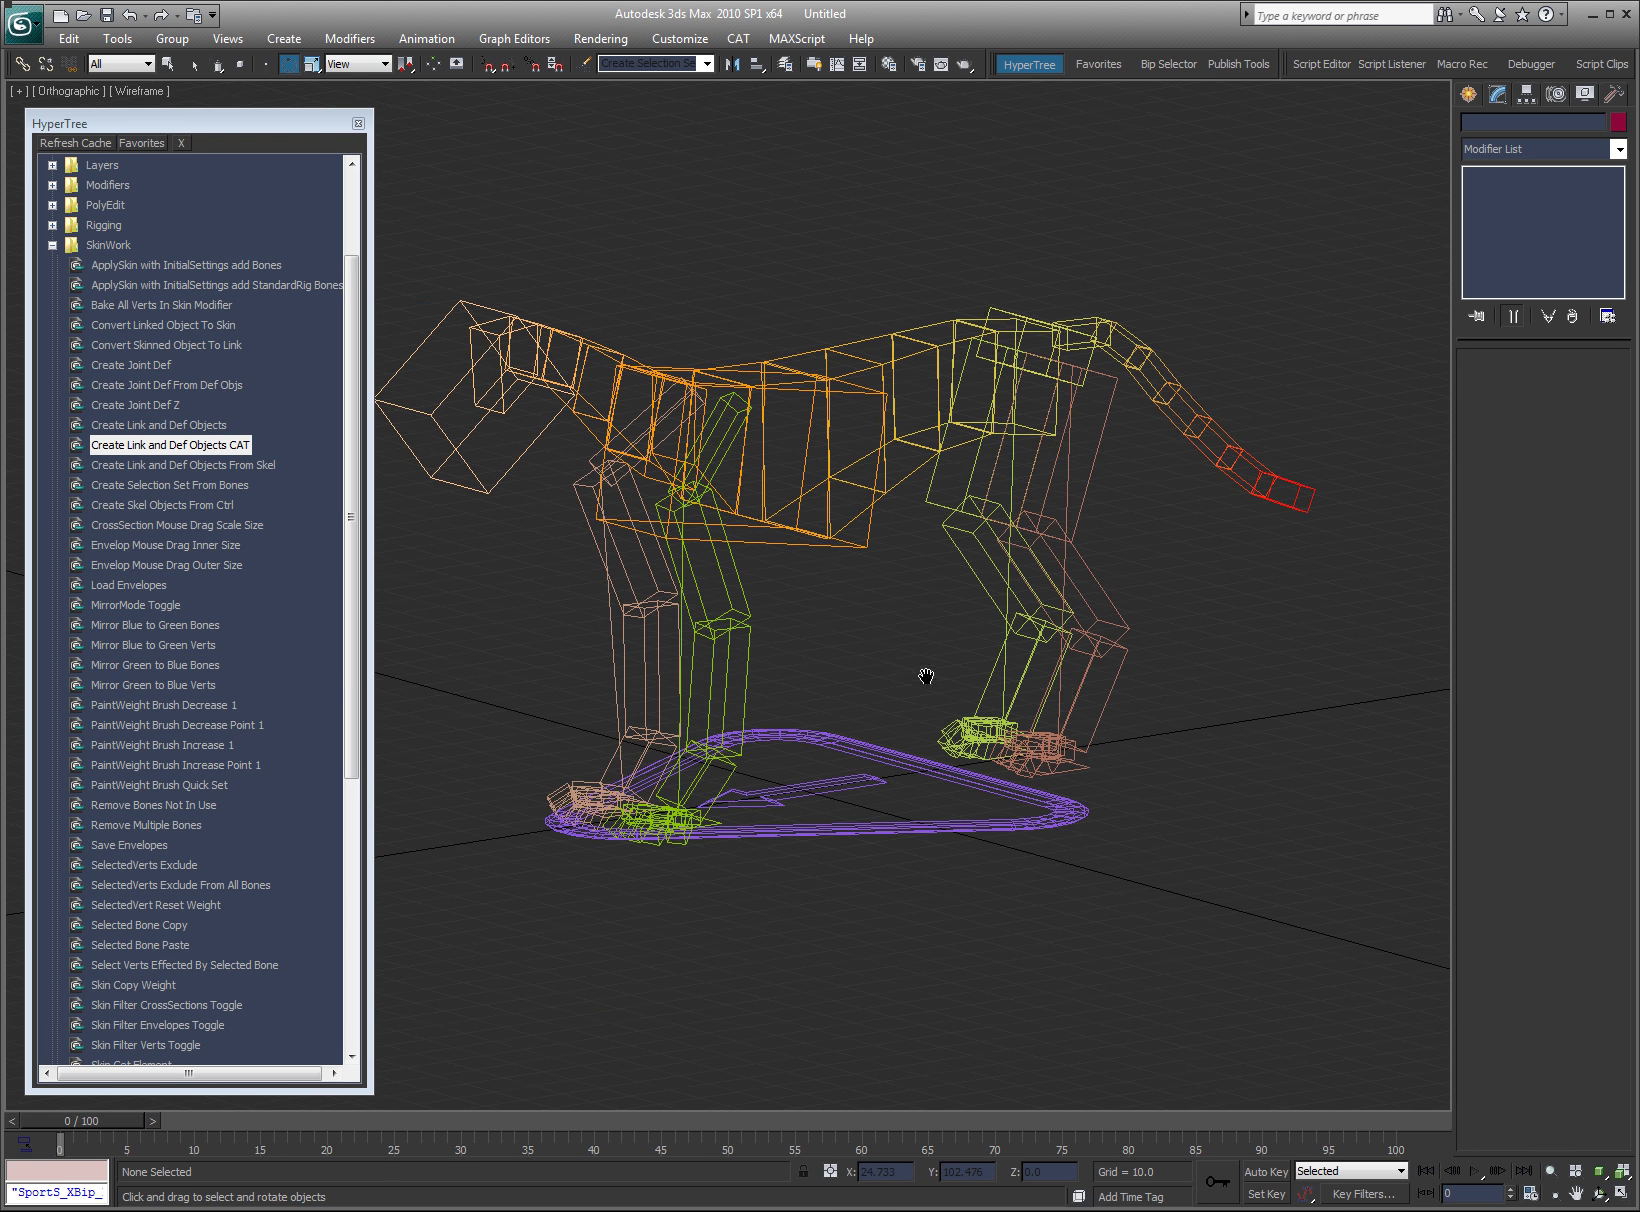
{"action": "middle_click_drag", "start_coordinate": [857, 652], "coordinate": [1036, 416], "text": "alt"}
{"action": "left_click", "coordinate": [889, 524]}
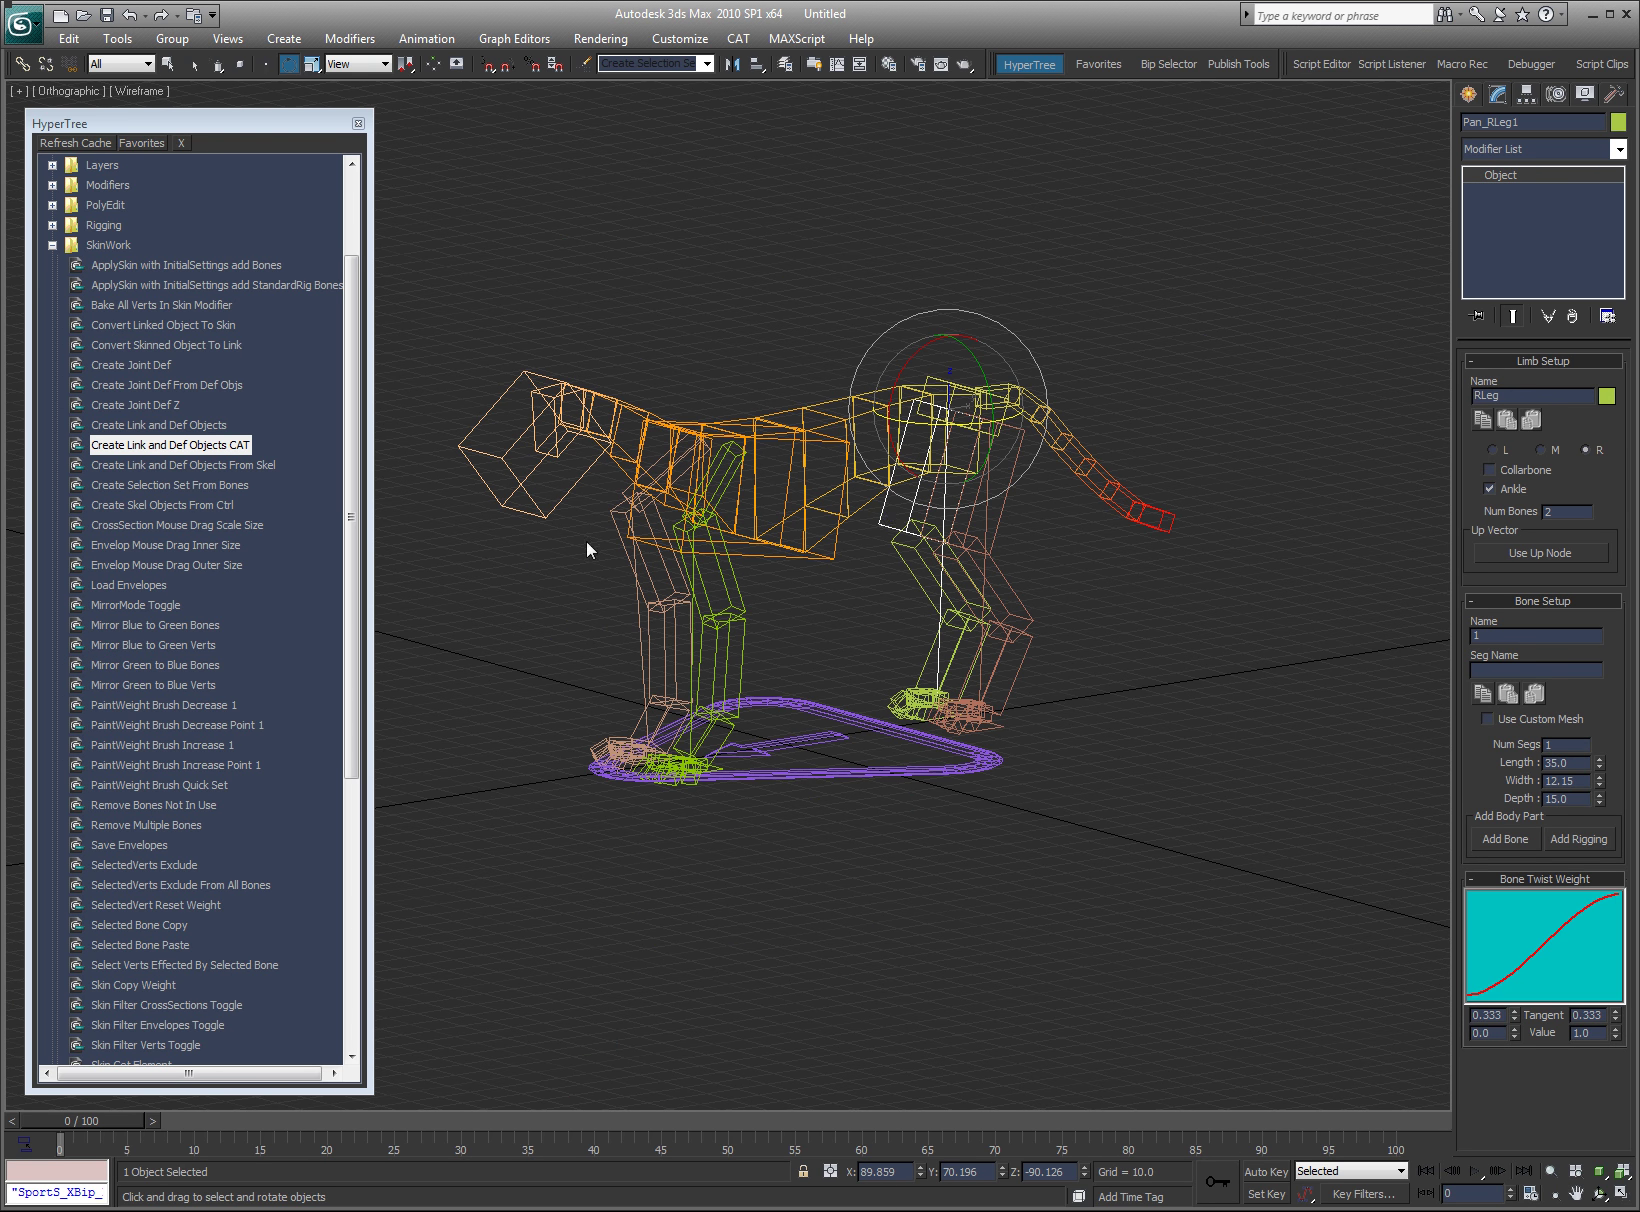
{"action": "left_click", "coordinate": [610, 518]}
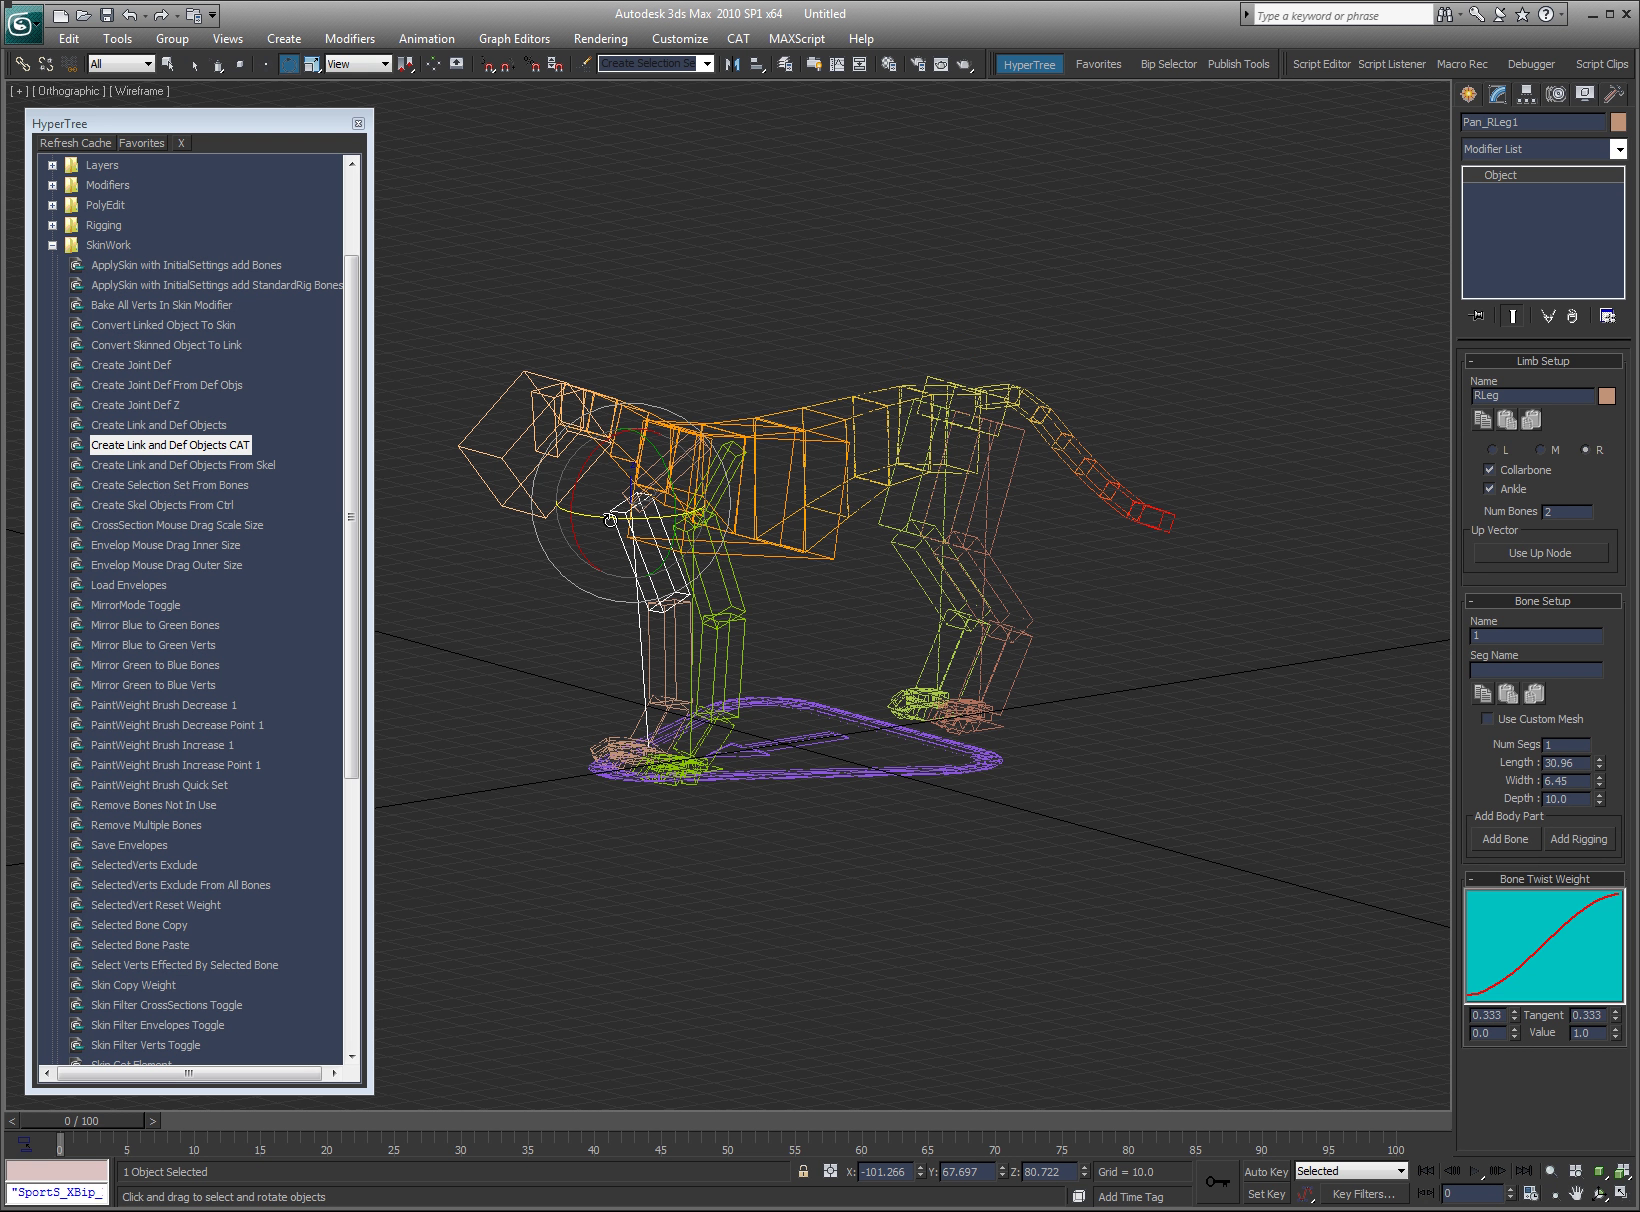
{"action": "left_click", "coordinate": [887, 525]}
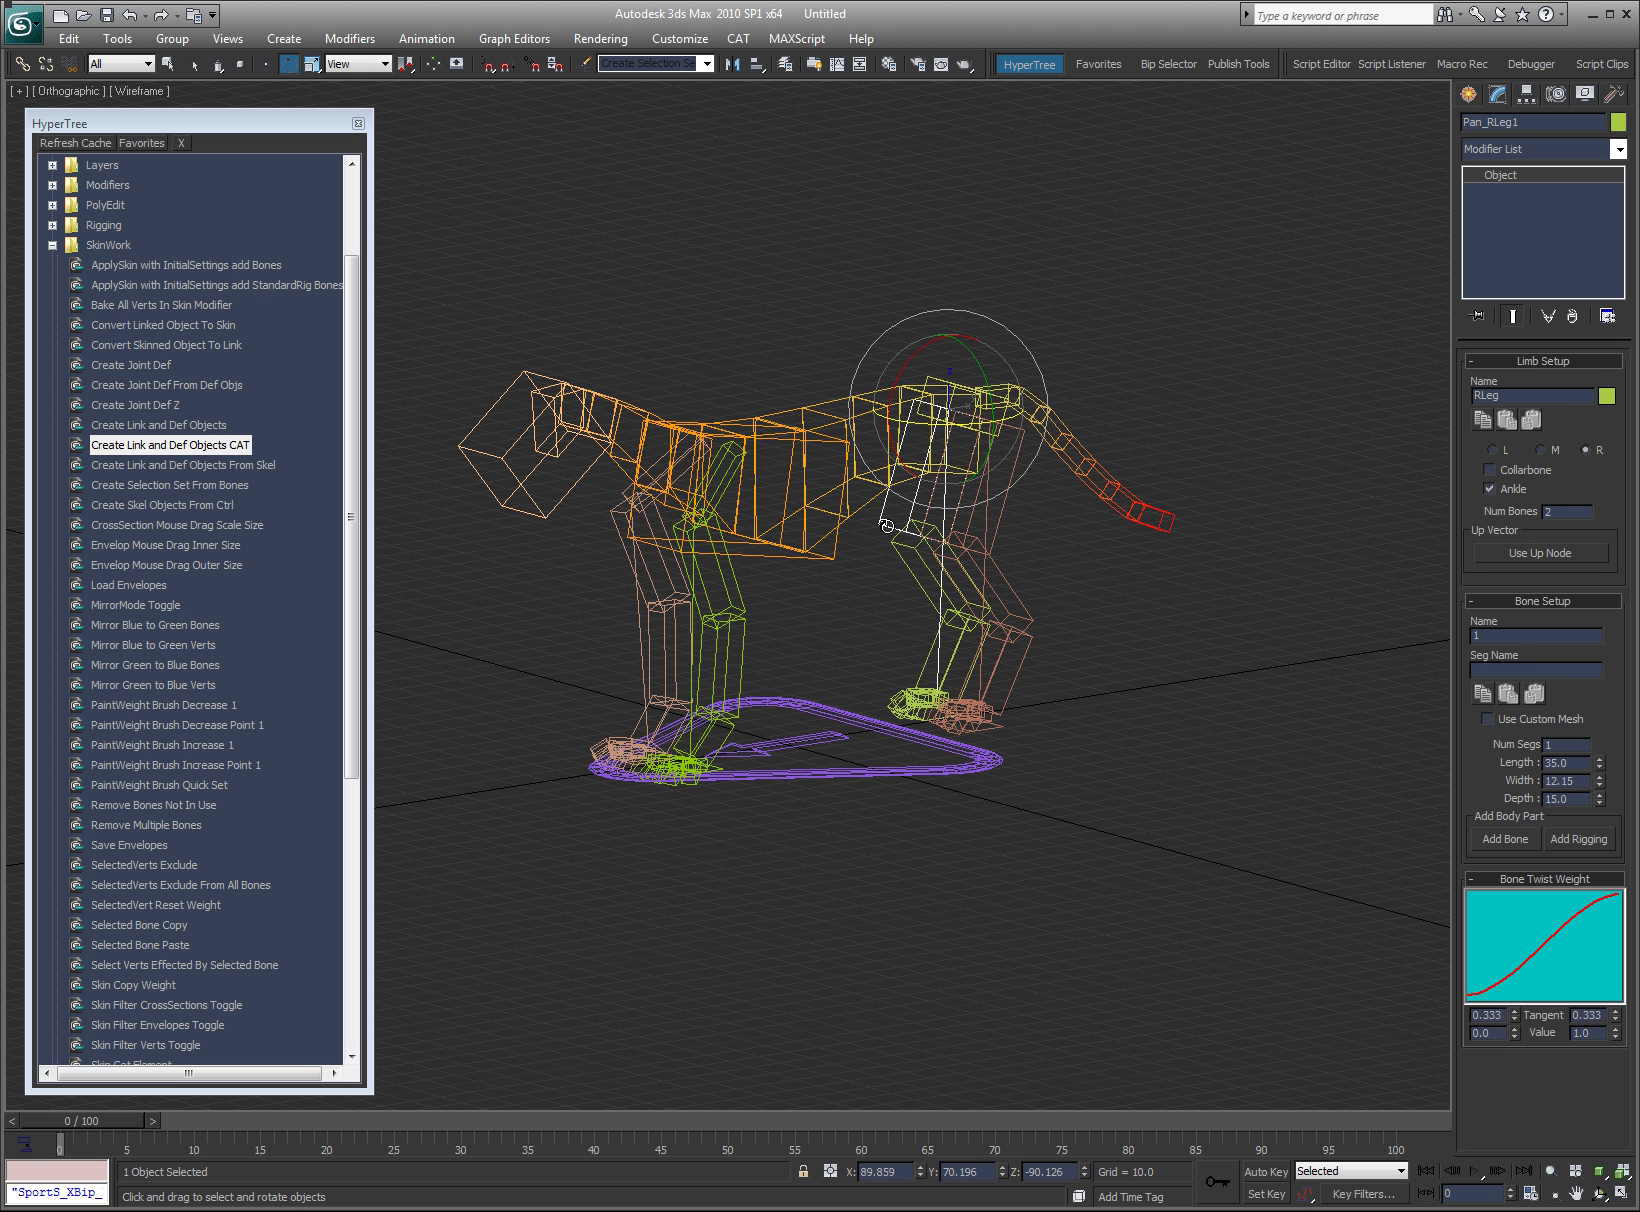
{"action": "left_click", "coordinate": [611, 515]}
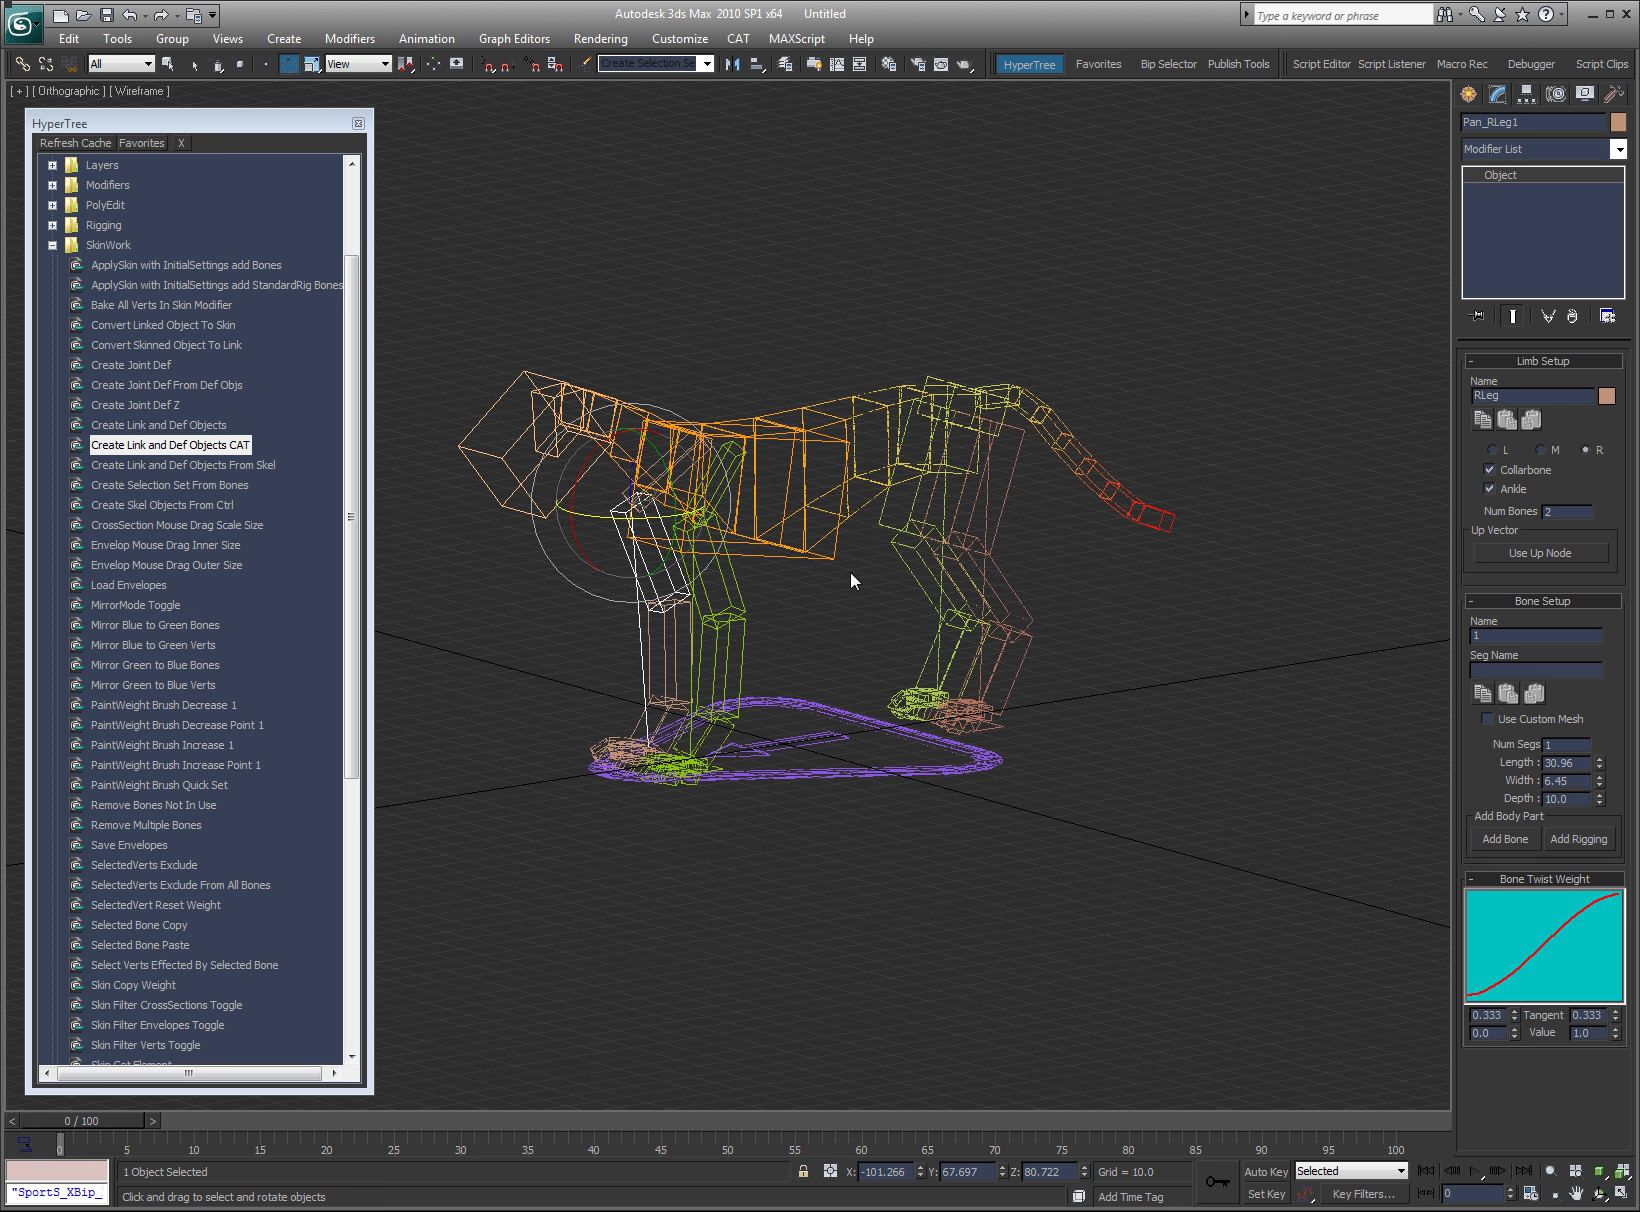
{"action": "left_click", "coordinate": [918, 578]}
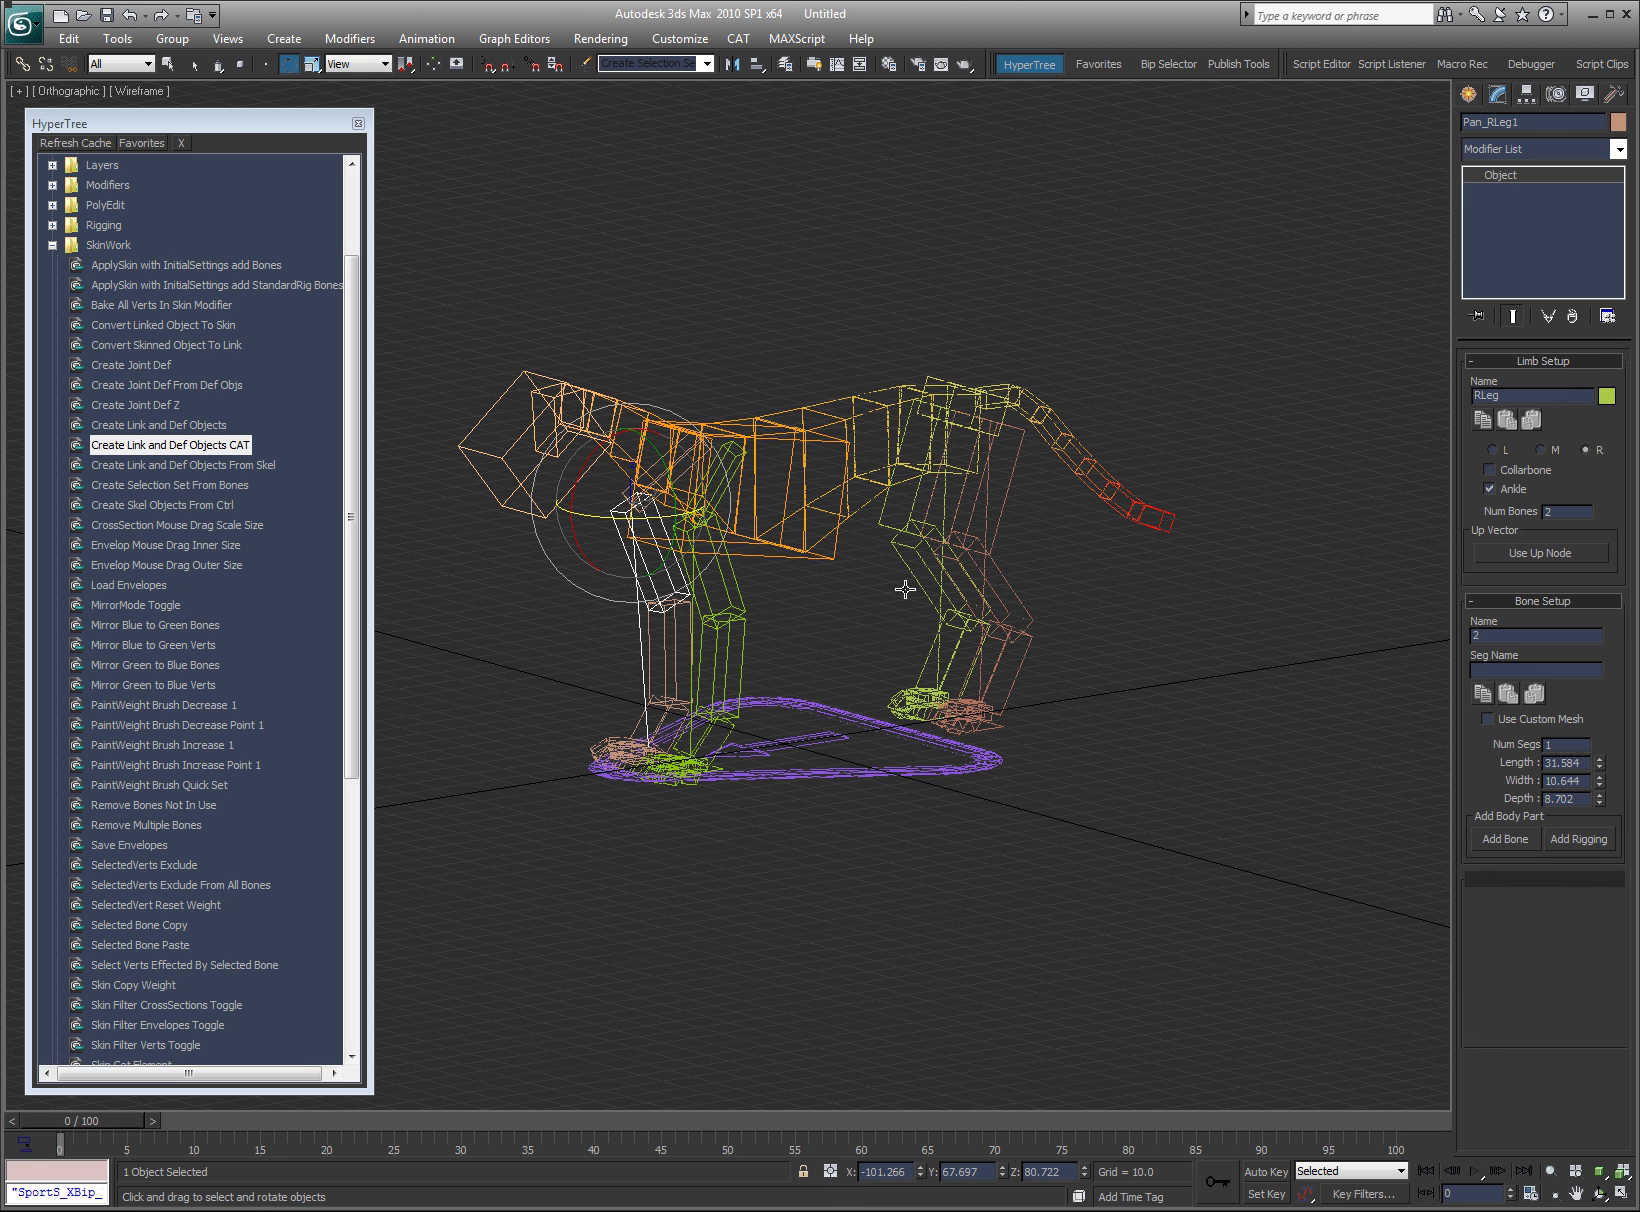
{"action": "left_click", "coordinate": [650, 655]}
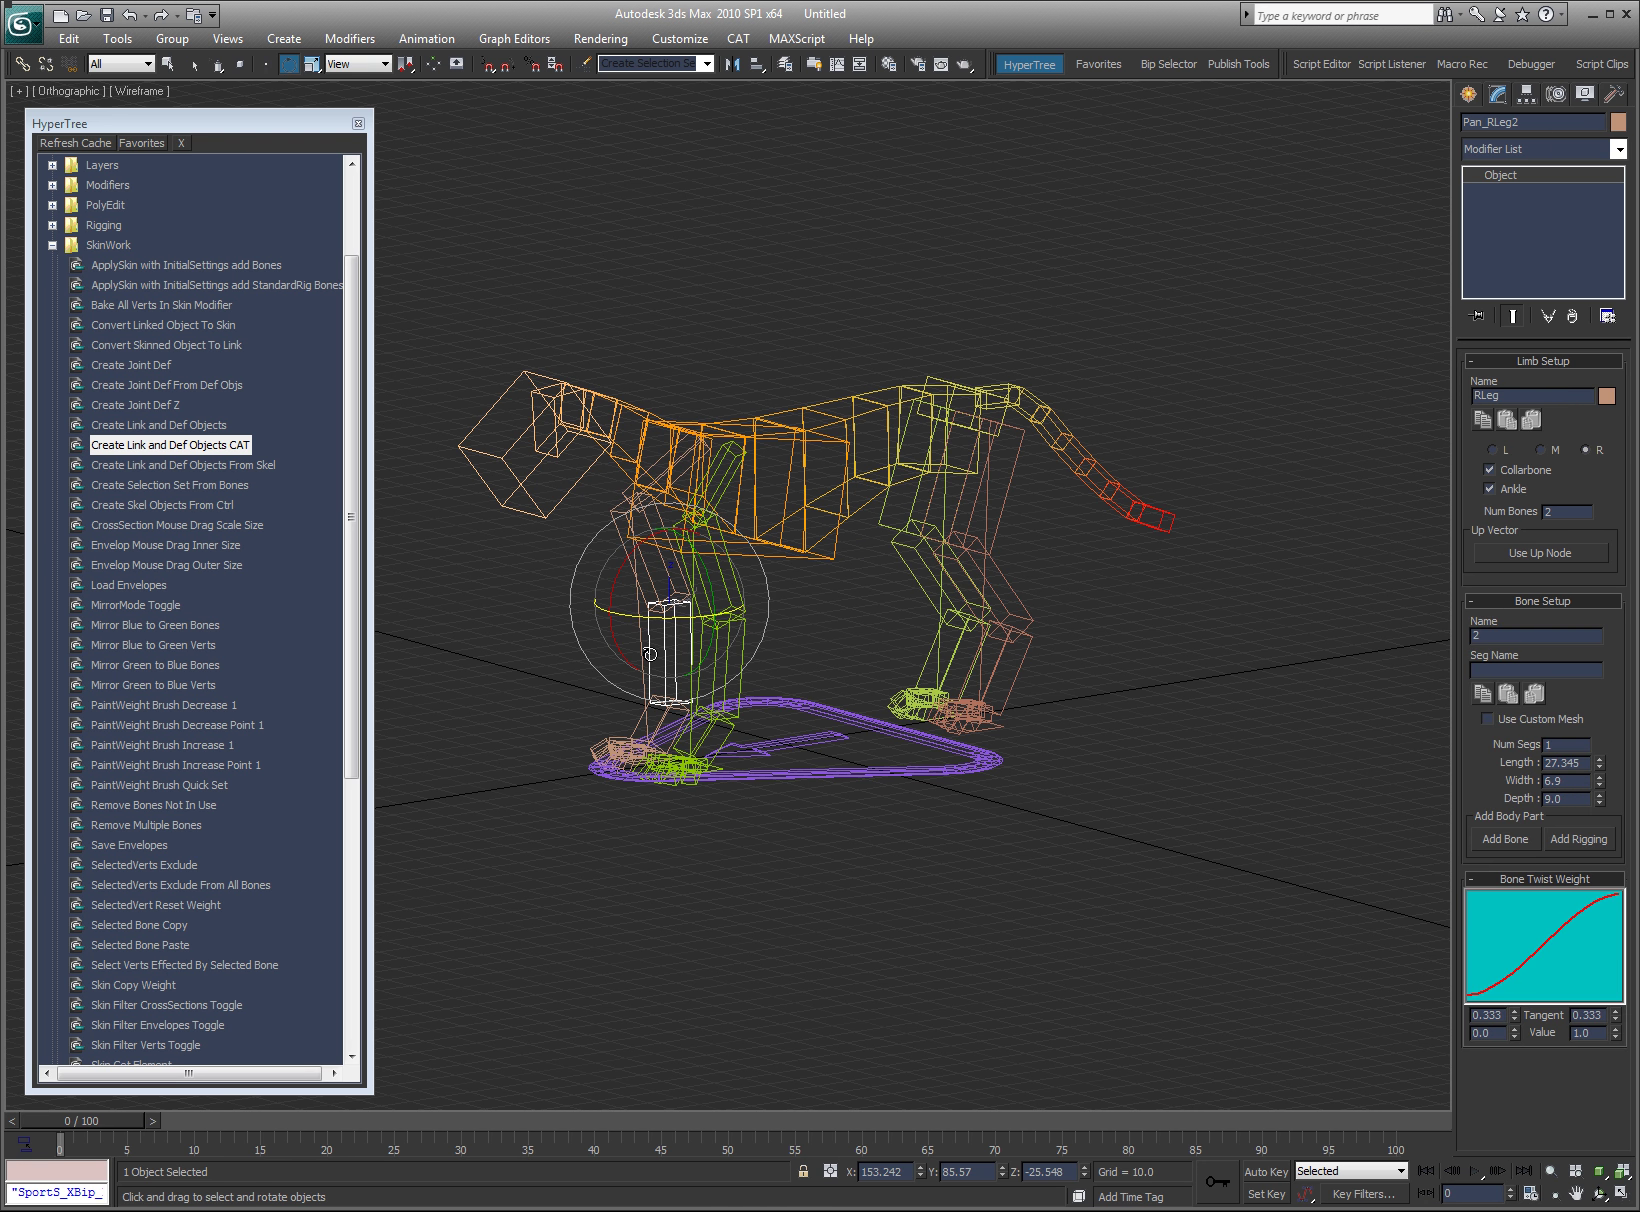
{"action": "left_click", "coordinate": [992, 261]}
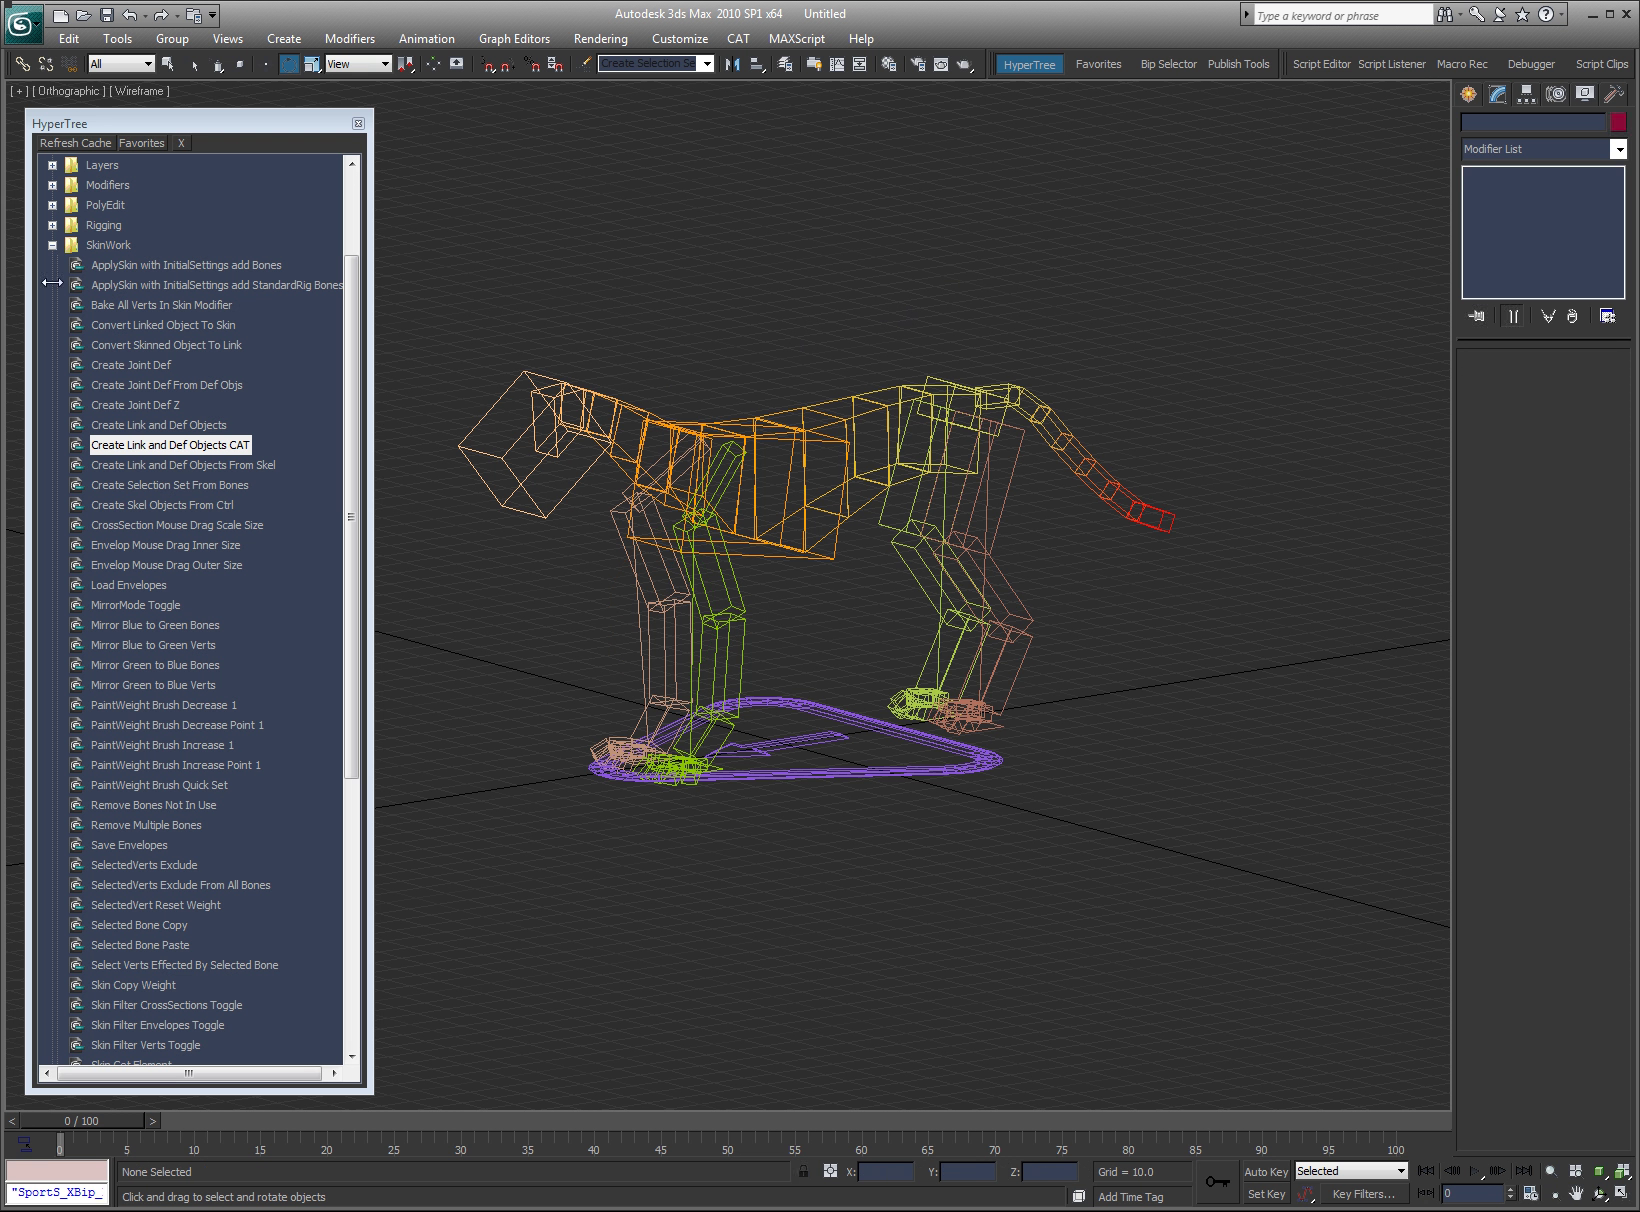
- Expand the Tools category of the script tree
{"action": "left_click_drag", "start_coordinate": [358, 310], "coordinate": [293, 809]}
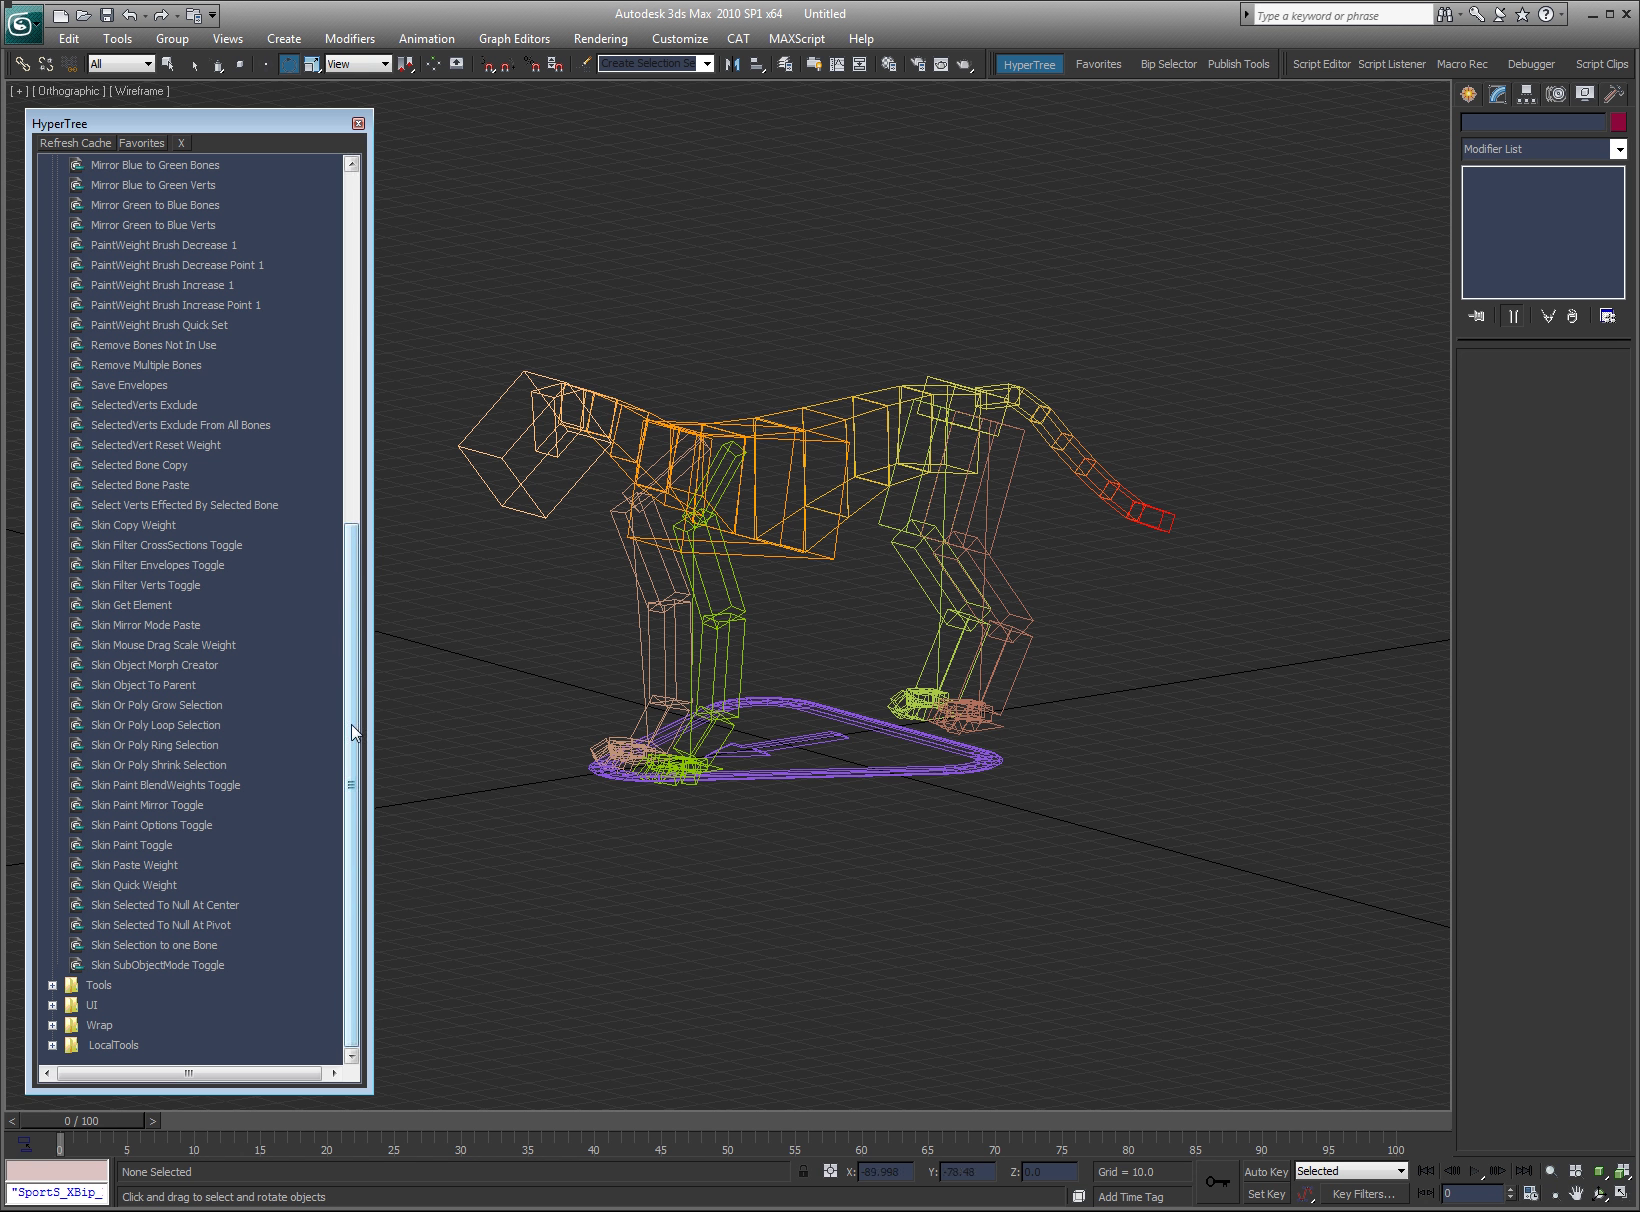
{"action": "left_click", "coordinate": [52, 985]}
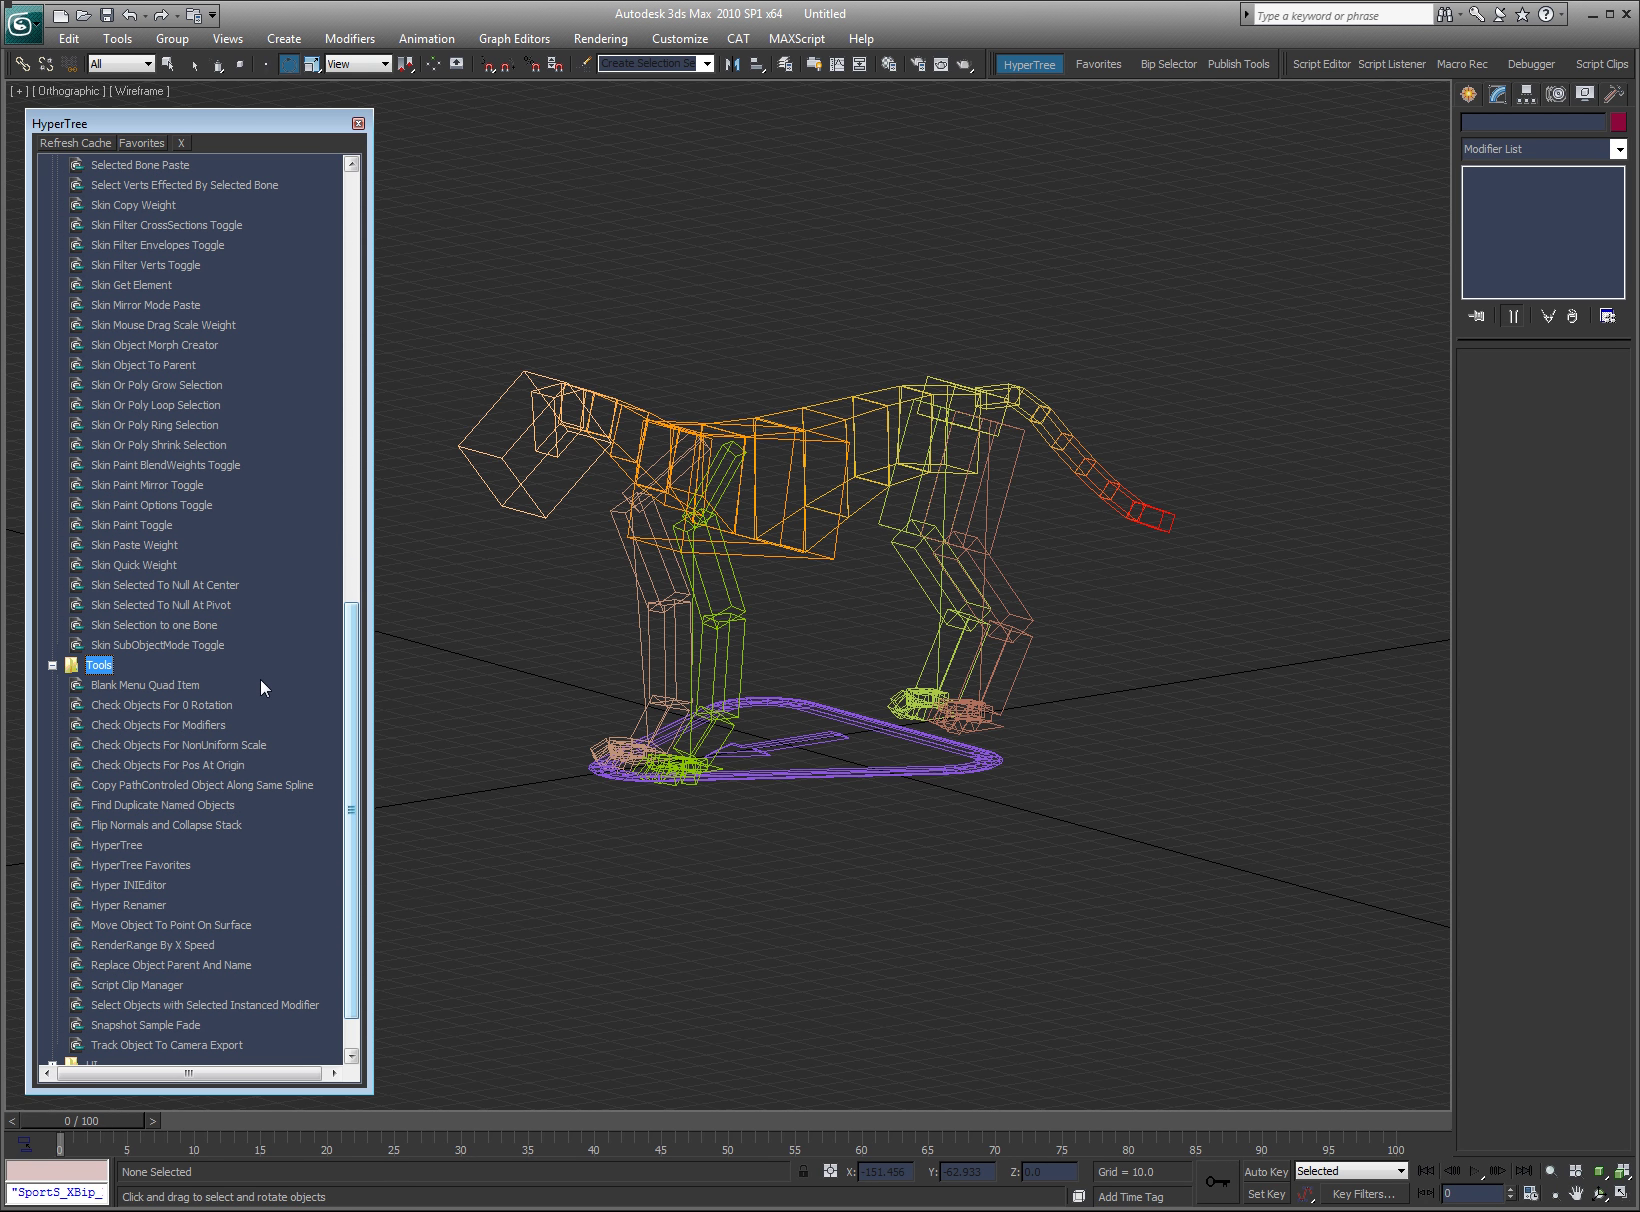